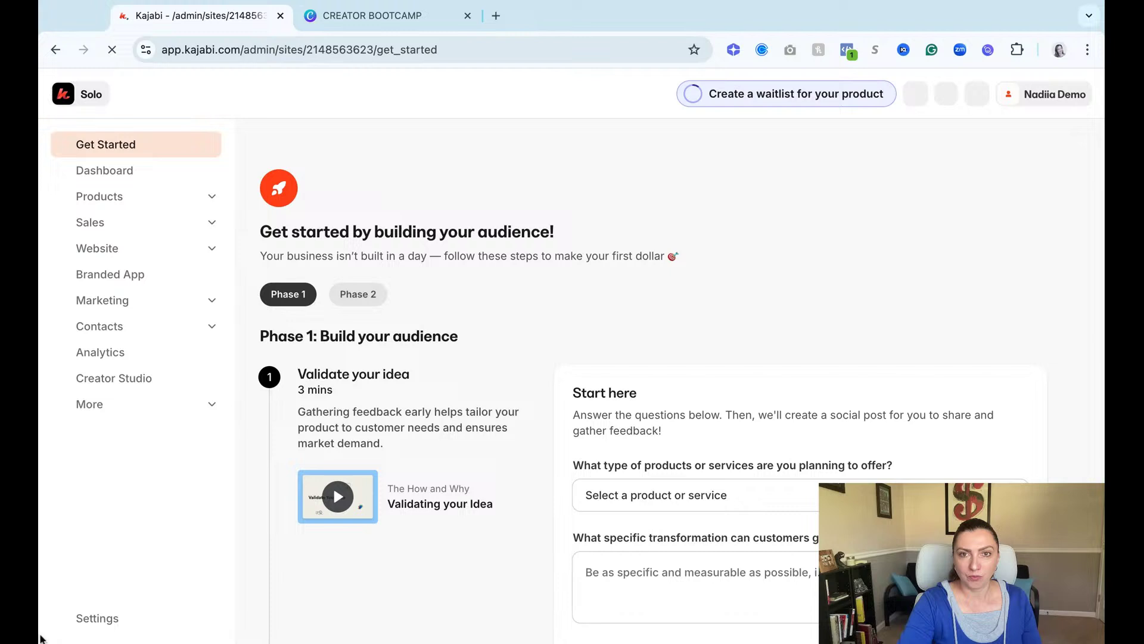
Go to the Courses page in the Products area of the site.
click(167, 206)
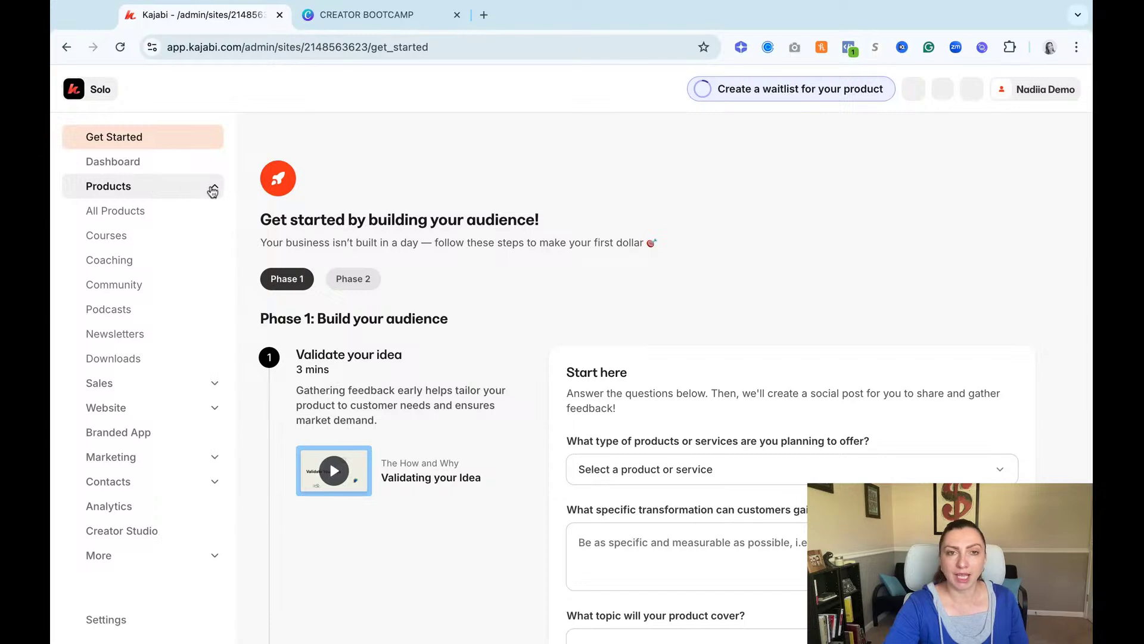
click(130, 216)
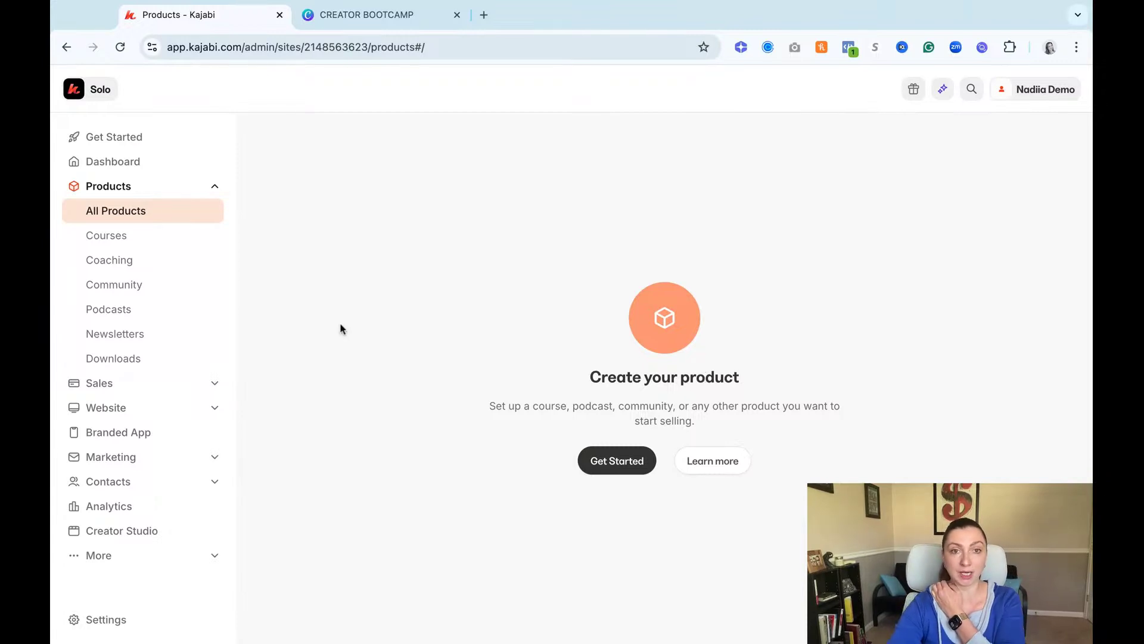
click(123, 244)
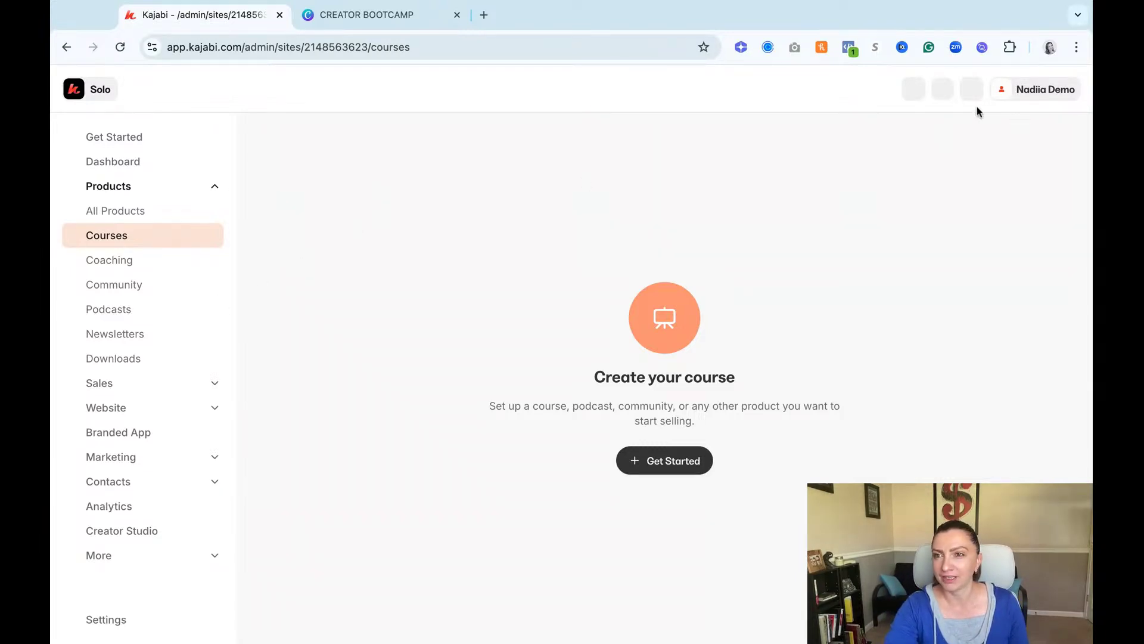
Copy the course title "Launch Your Online Business on Kajabi" from the earlier outline request in the Ama assistant chat, leaving the chat closed.
click(942, 89)
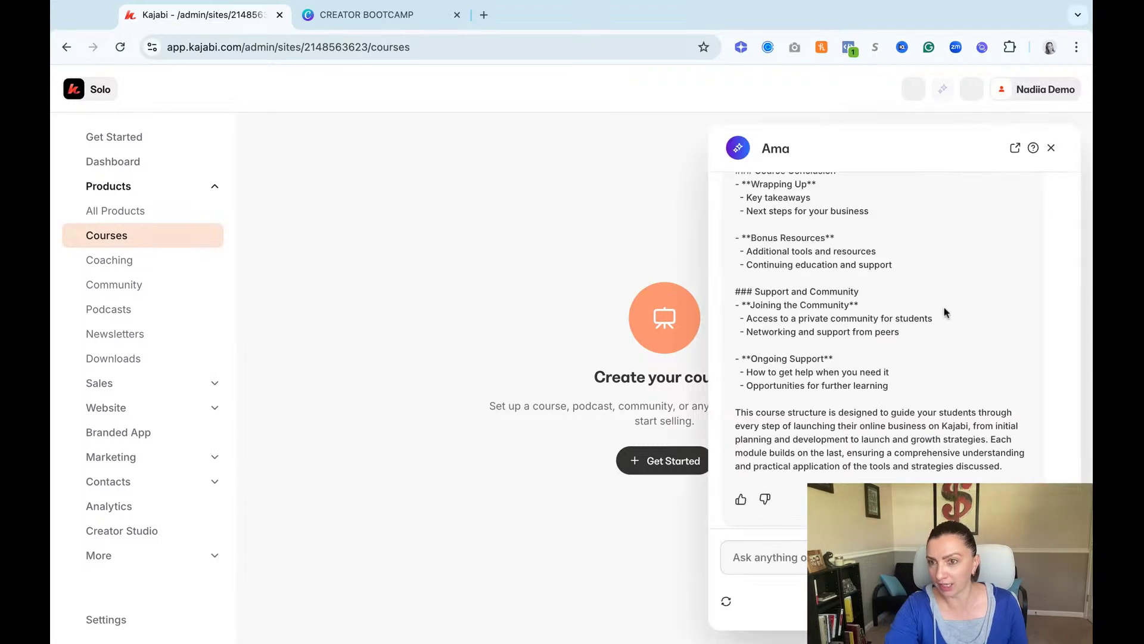
scroll(944, 307, up, 15)
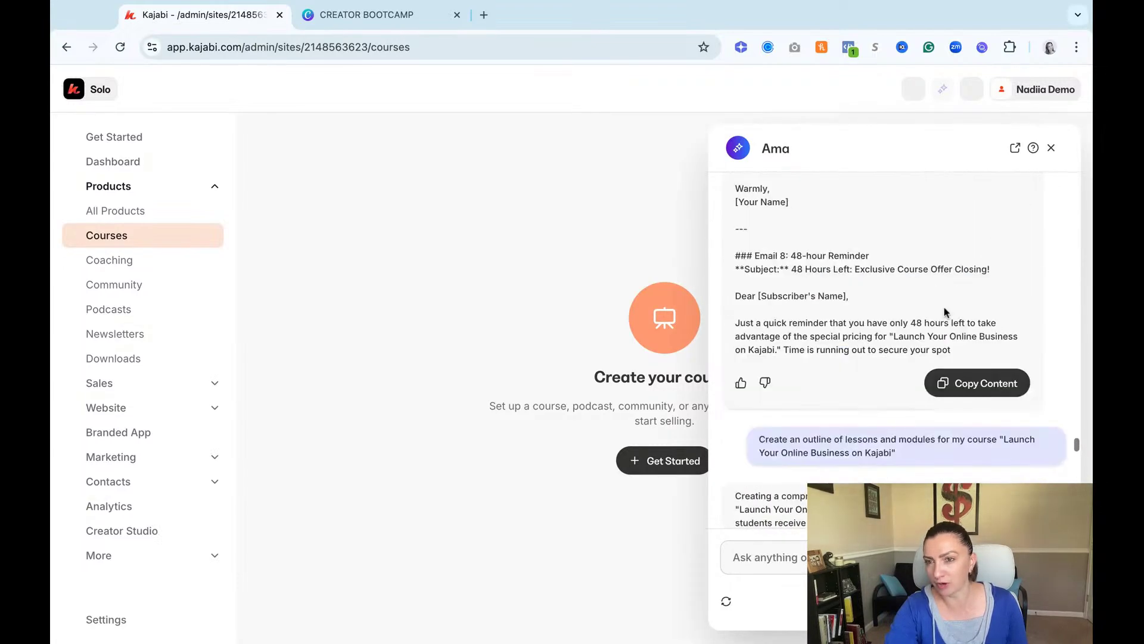
drag(1004, 439, 891, 453)
key(ctrl+c)
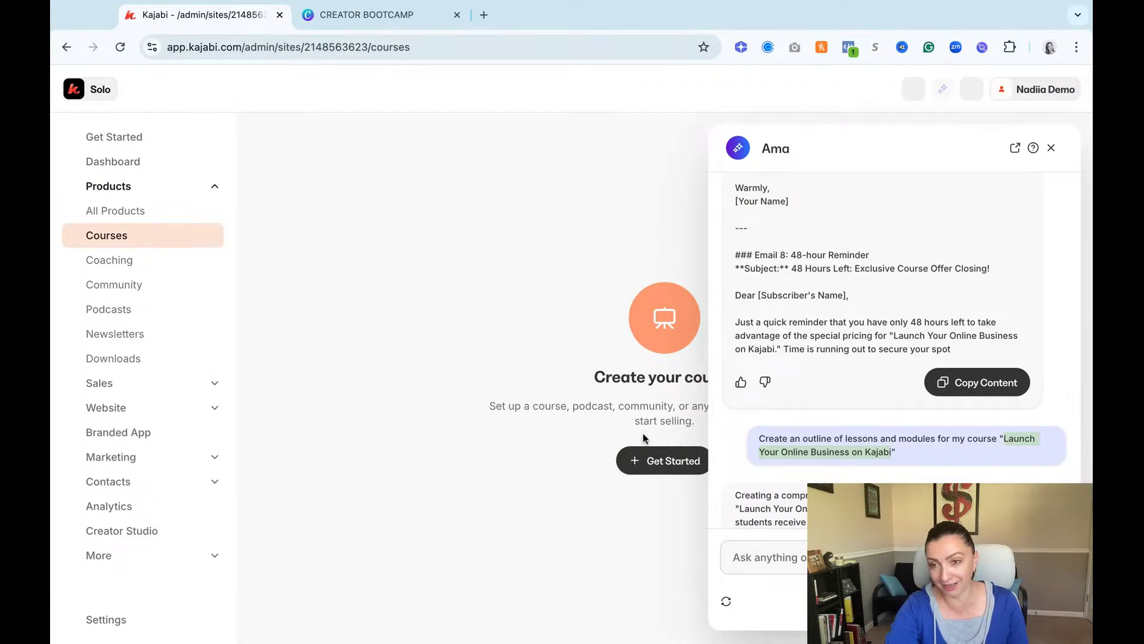
click(1051, 148)
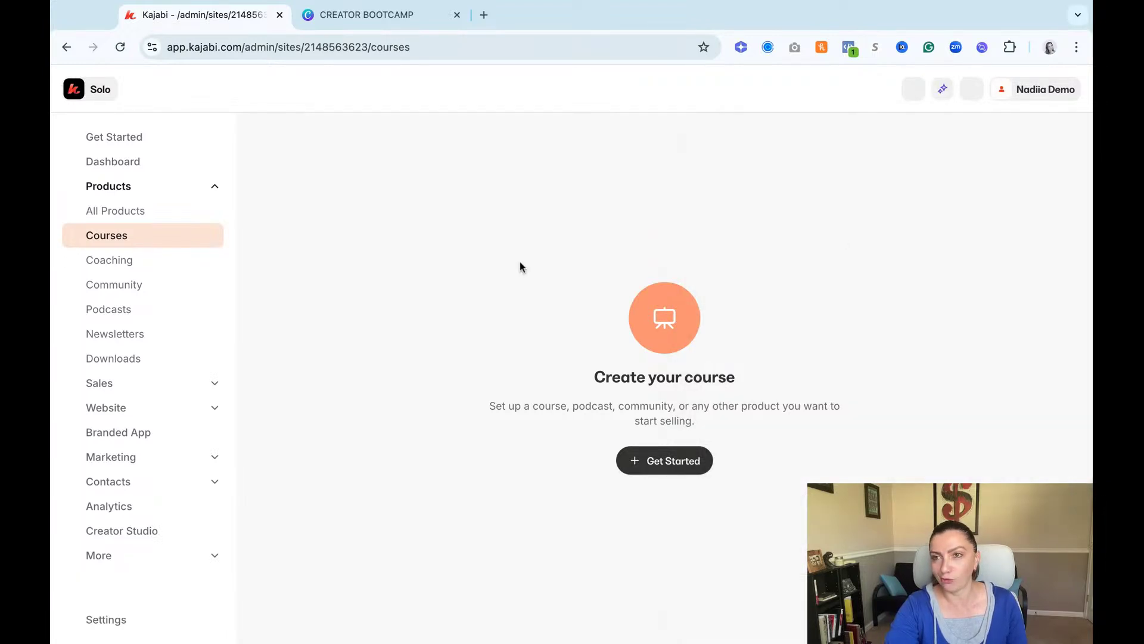
Start a new course and paste "Launch Your Online Business on Kajabi" as its title.
click(674, 462)
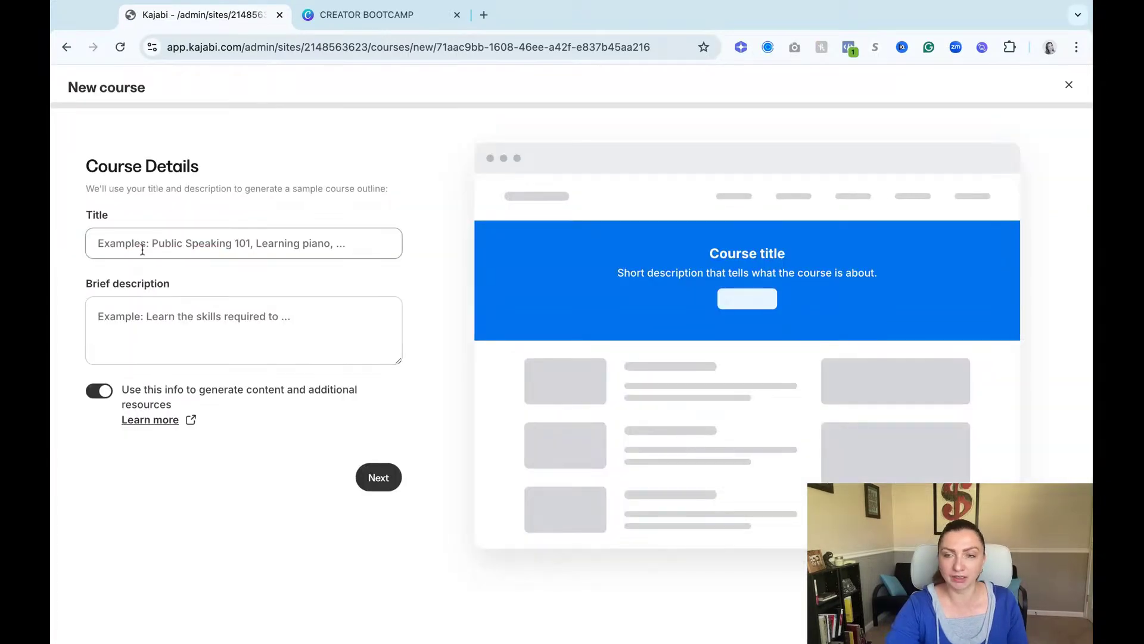
click(154, 242)
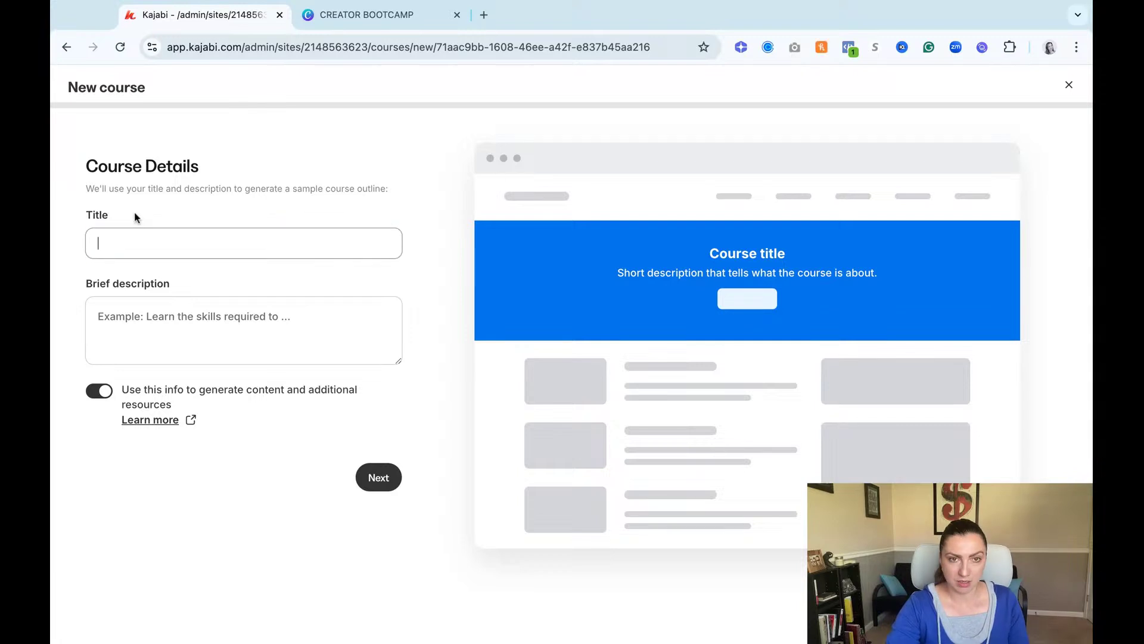
key(ctrl+v)
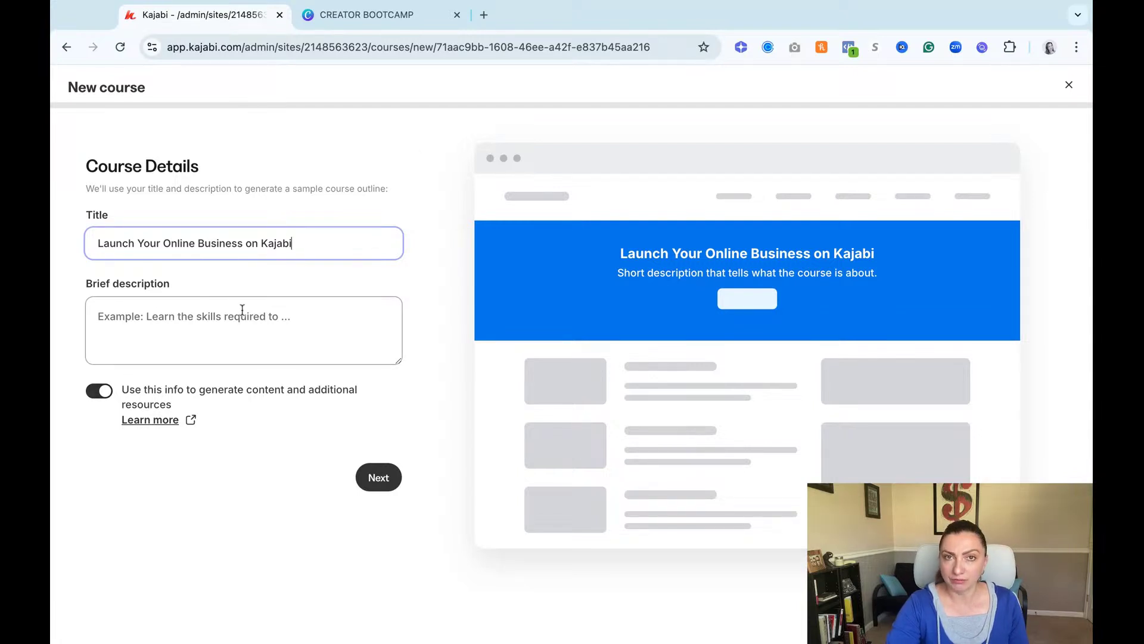
Enter the brief description "I teach people how to start a knowledge based business using Kajabi" and continue to the course's appearance settings.
click(171, 320)
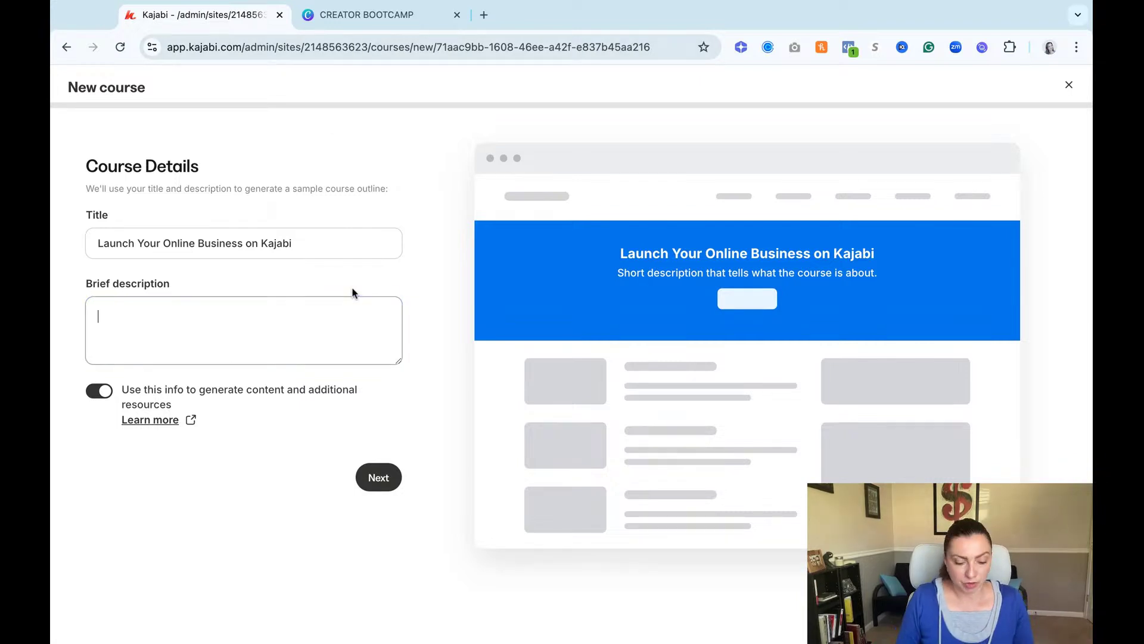
text(I tea)
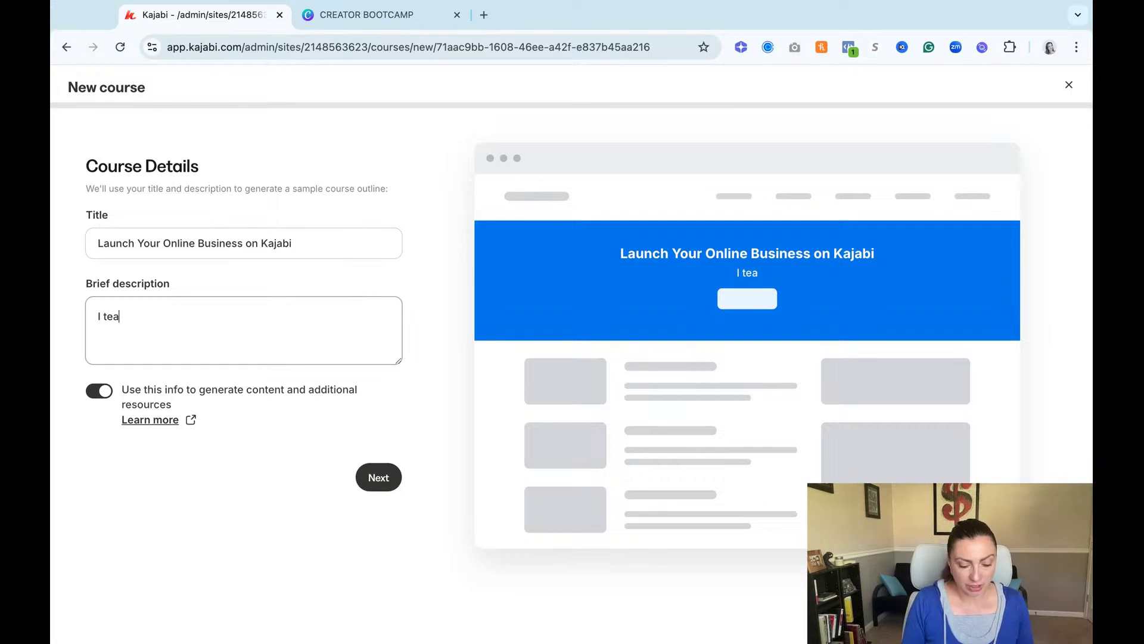
text(ch people )
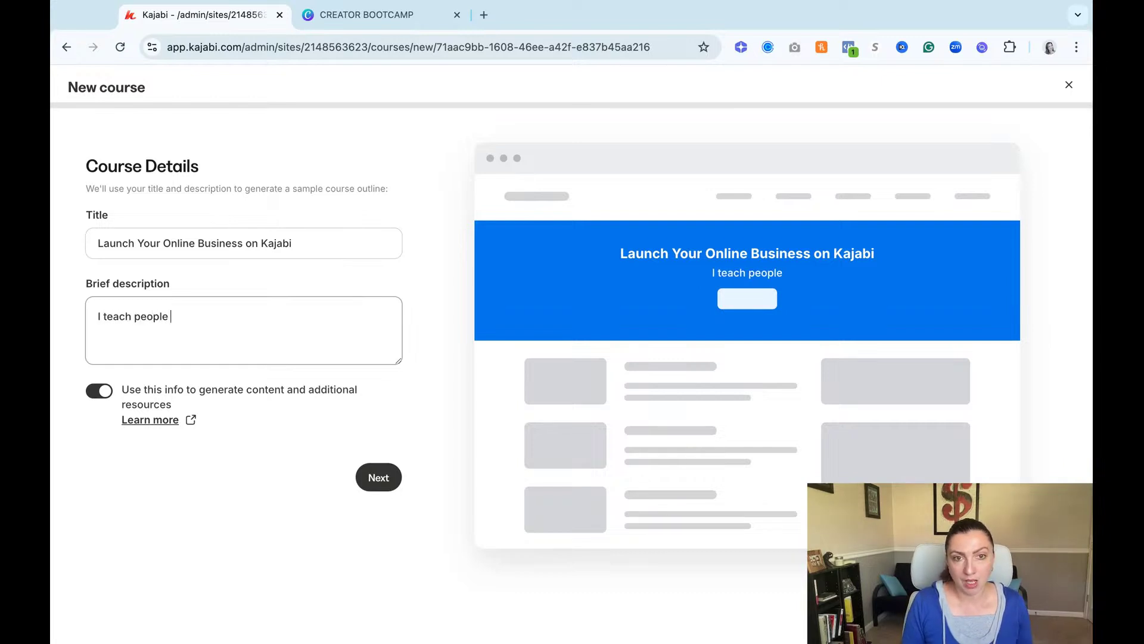
text(how to start)
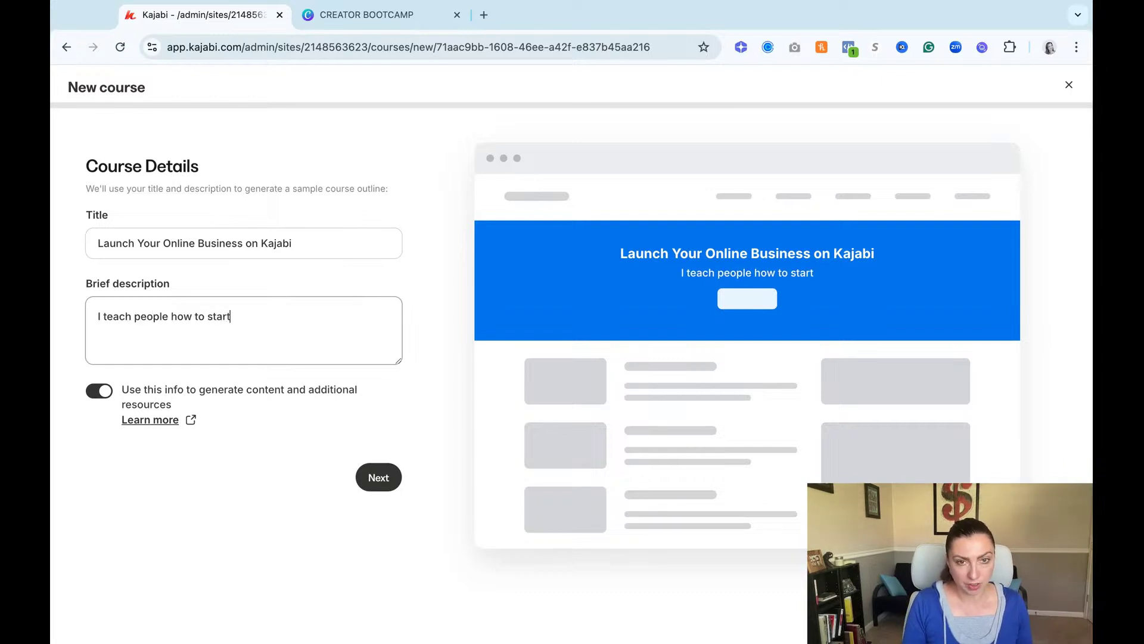
text( a know)
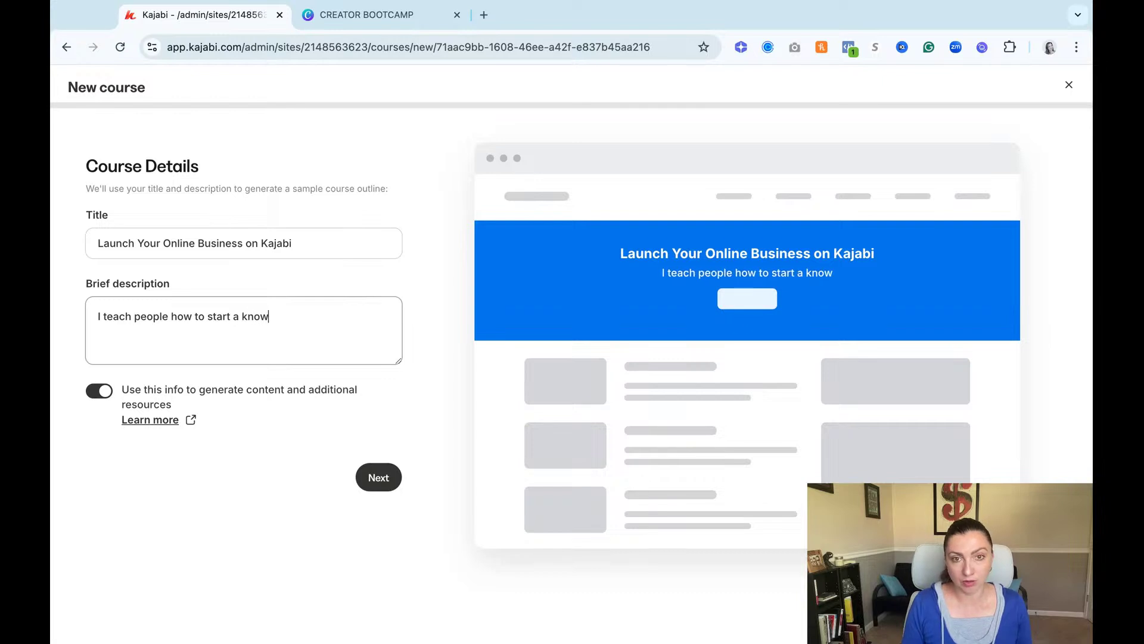
text(ledge ba)
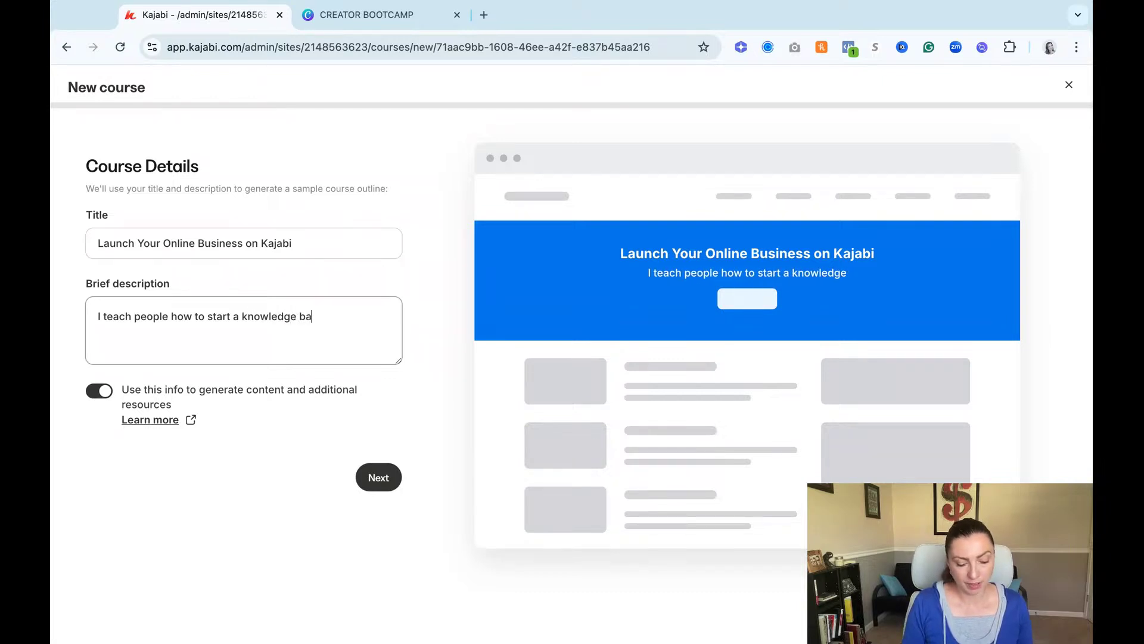
text(sed busin)
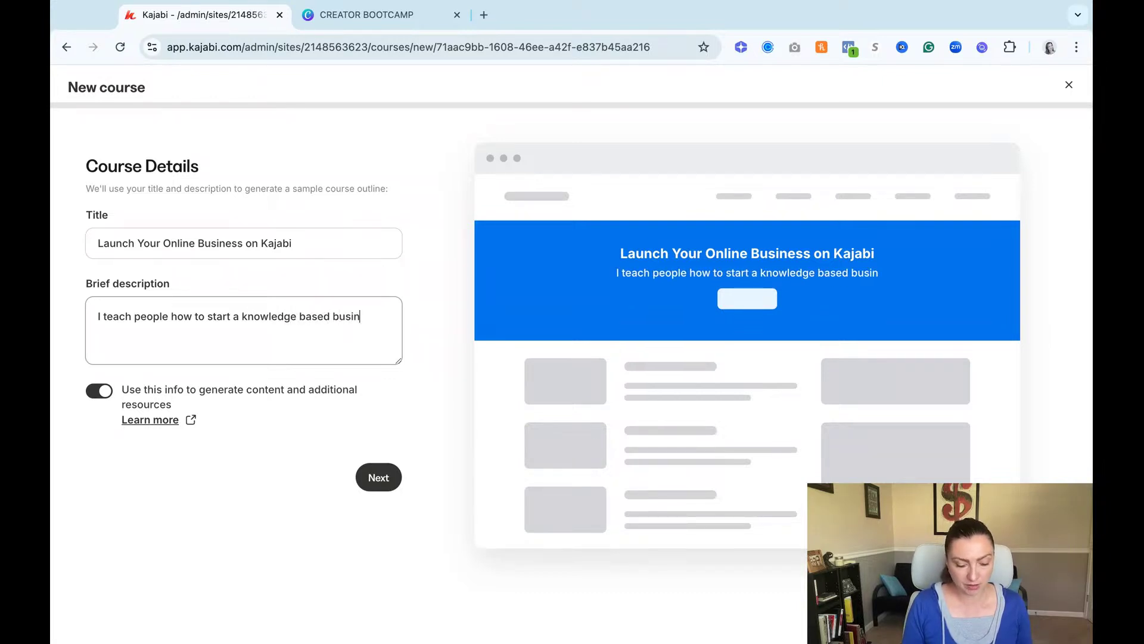
text(ess in Ka)
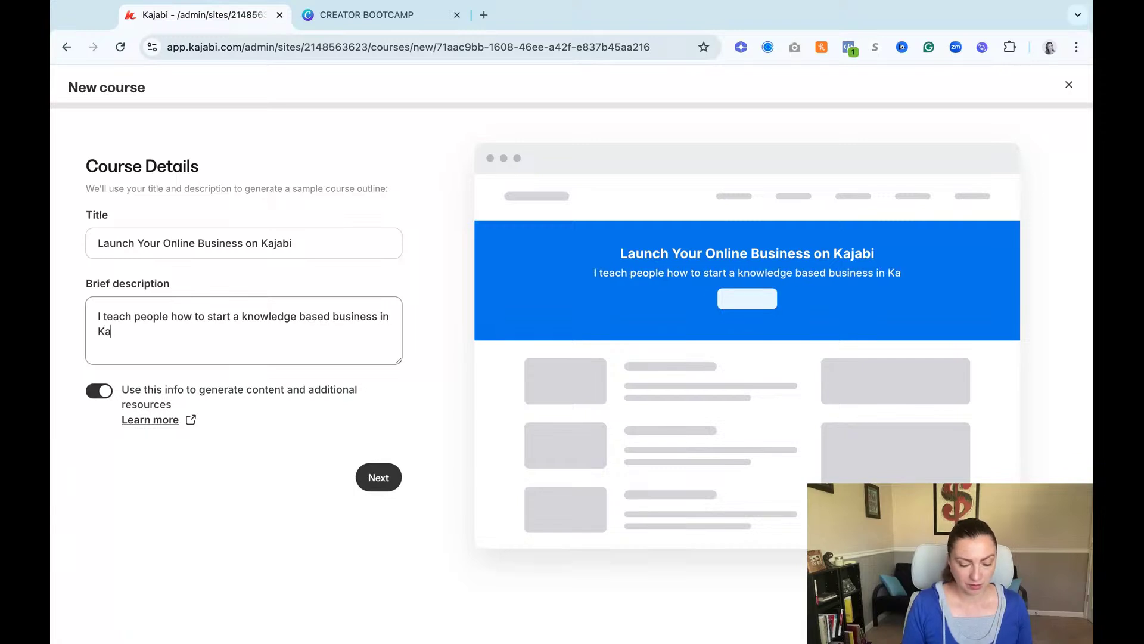
key(BackSpace)
key(BackSpace)
key(BackSpace)
key(BackSpace)
key(BackSpace)
text(usi)
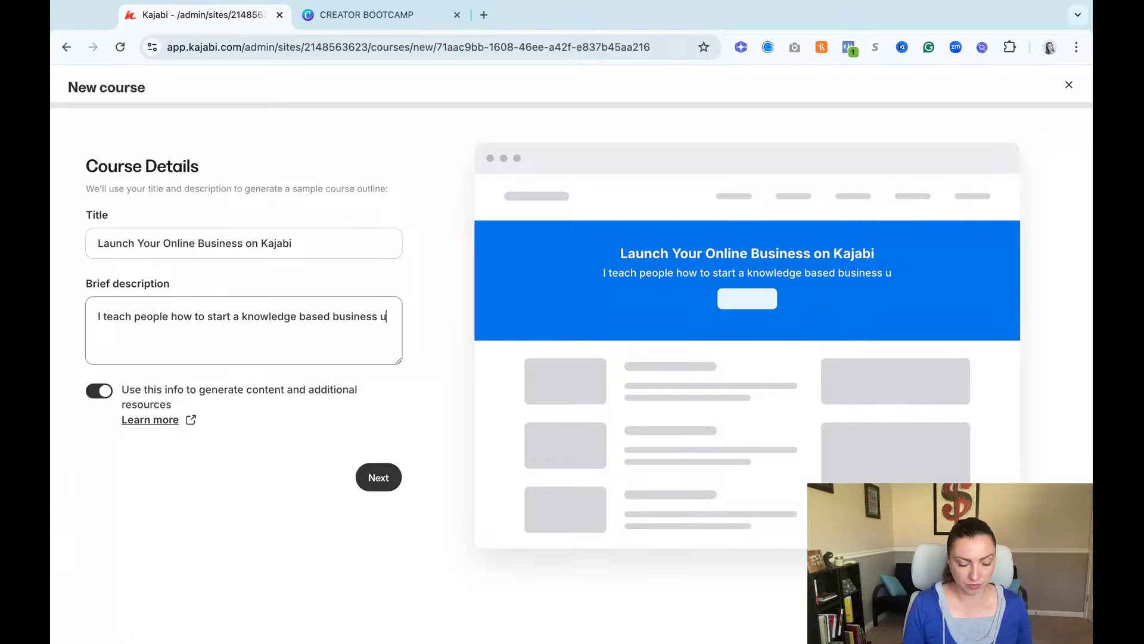
text(ng Kajan)
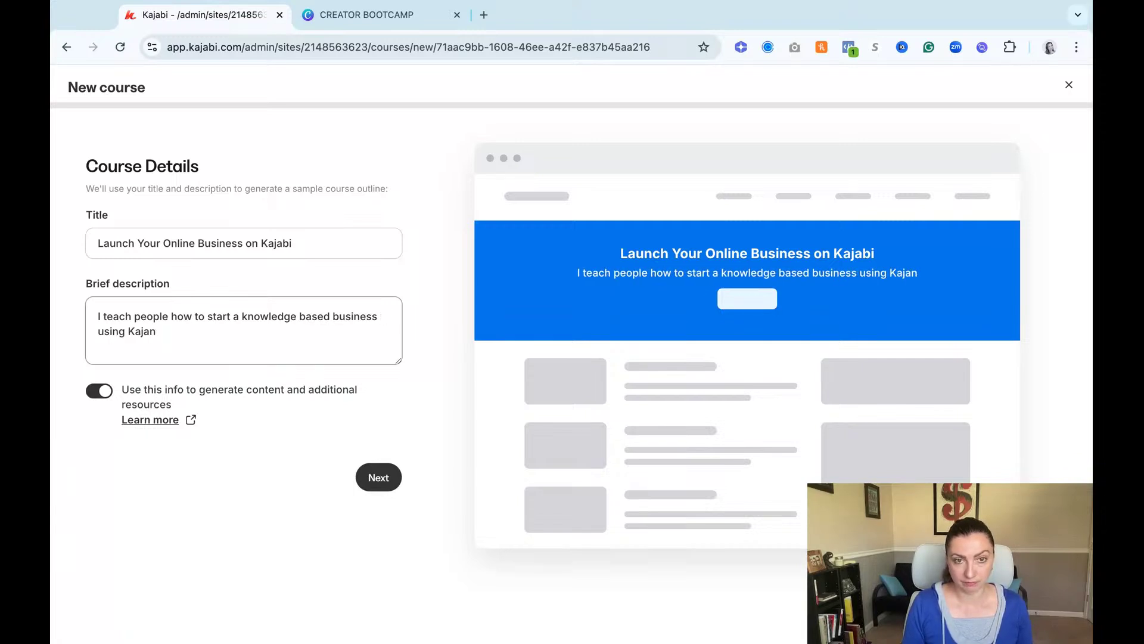
key(BackSpace)
text(bi)
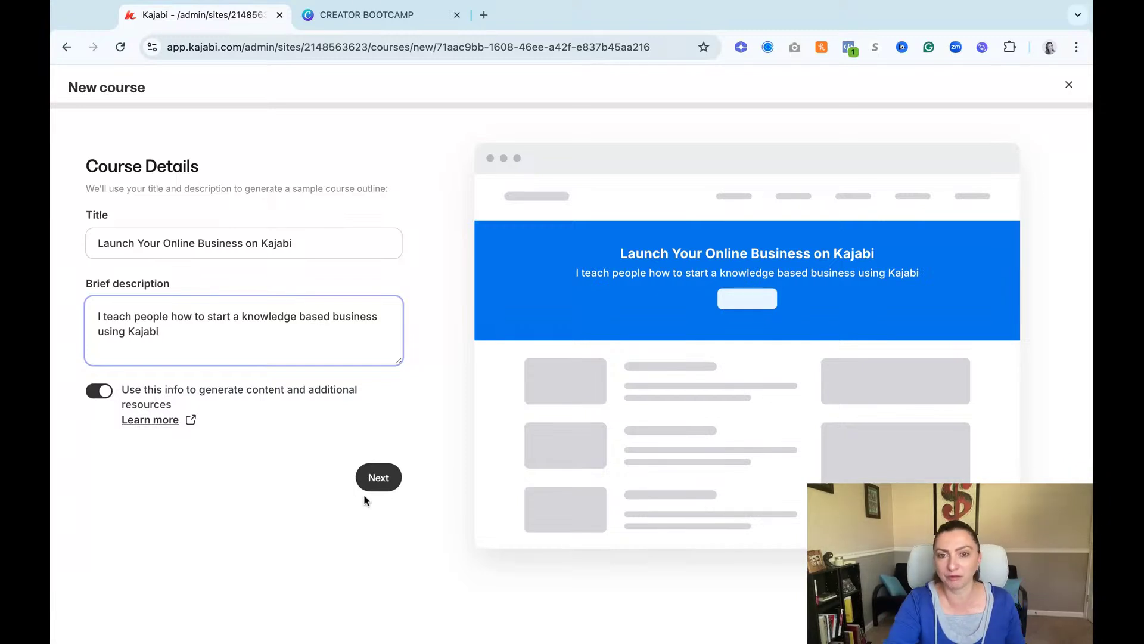
click(386, 483)
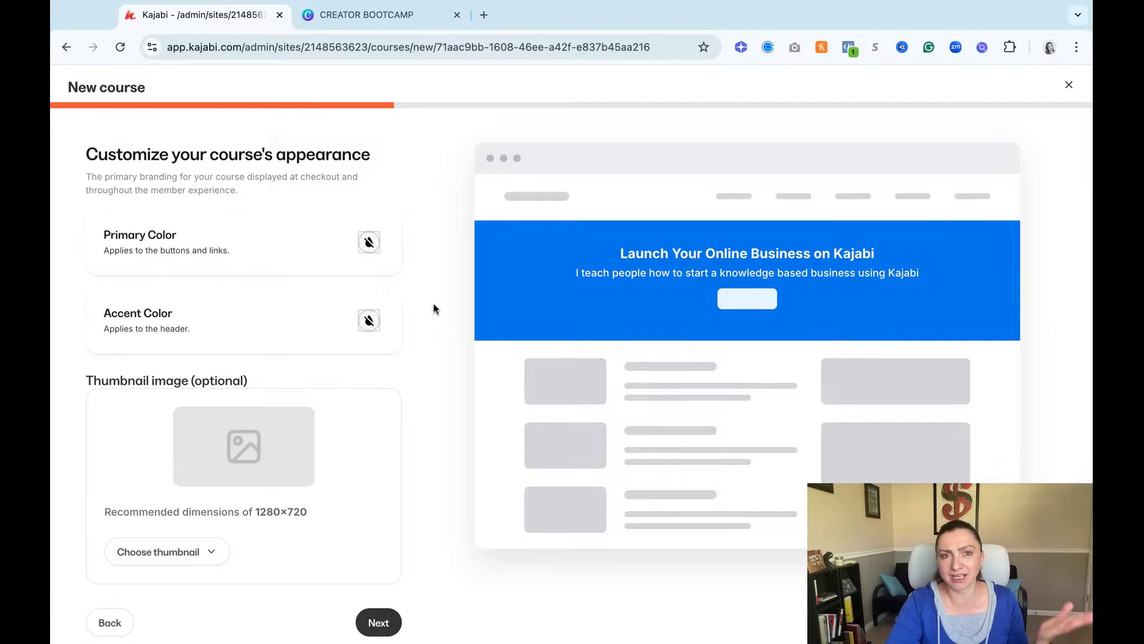
Set the course's primary color to burnt orange and its accent color to golden mustard, and continue to pricing.
click(370, 242)
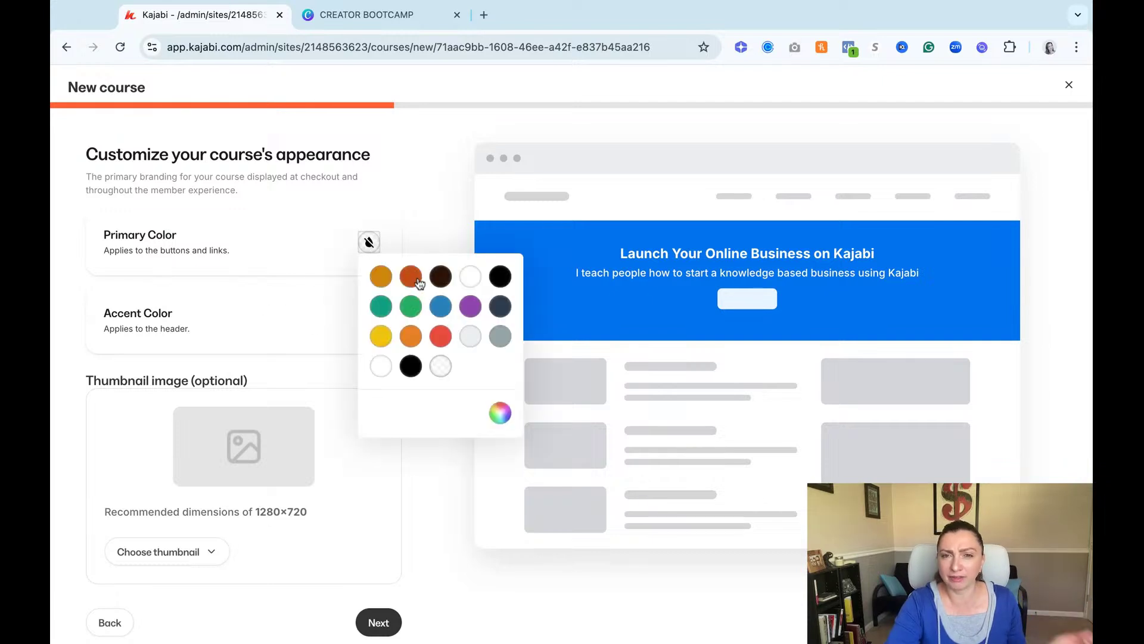
click(414, 278)
click(399, 218)
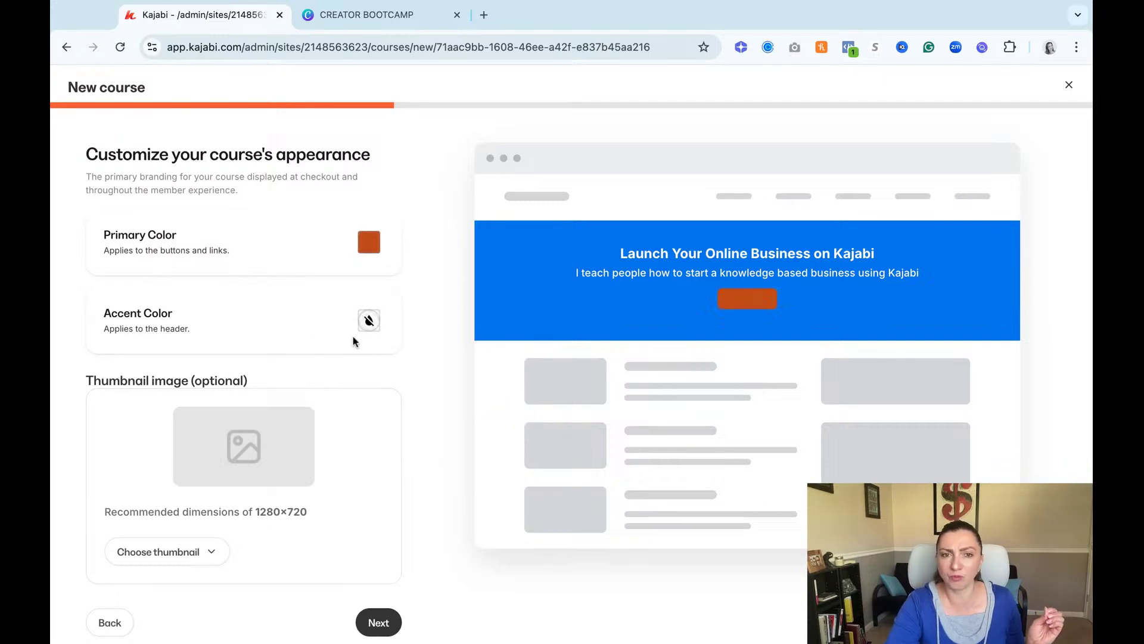
click(368, 325)
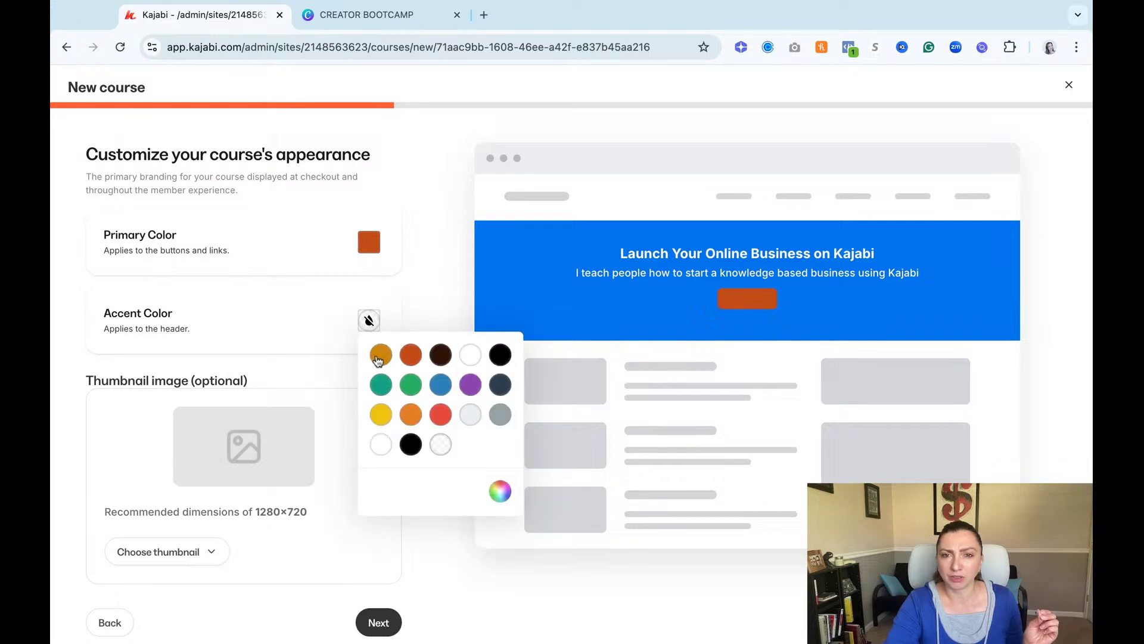
click(378, 360)
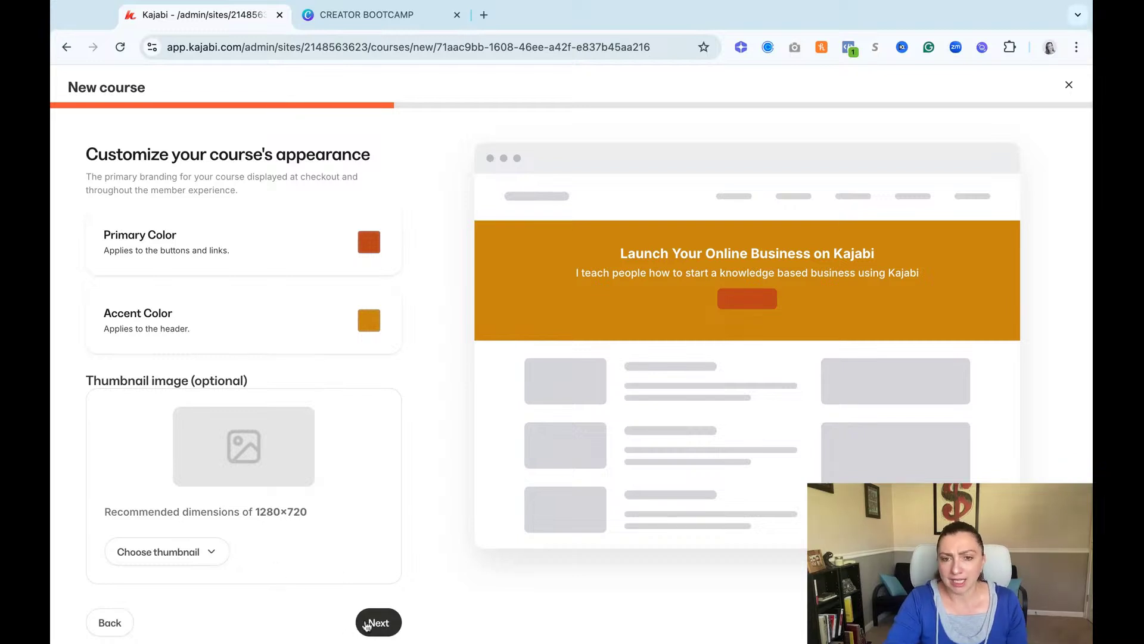
click(377, 622)
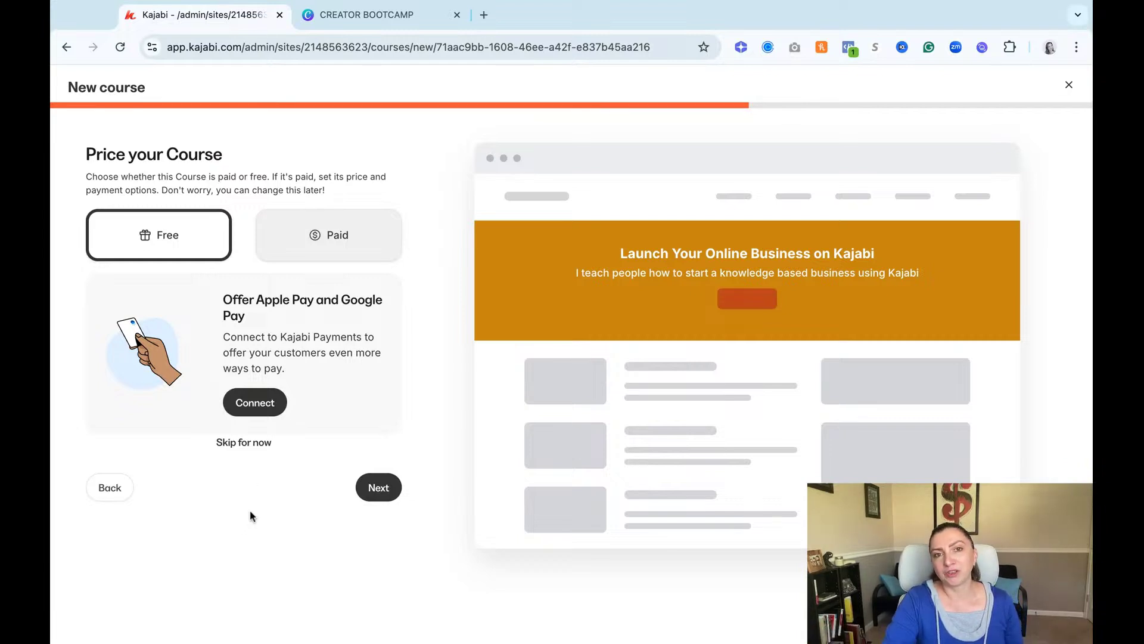
Skip the Kajabi Payments connection with the course set to Free, and open the newly generated course.
click(253, 442)
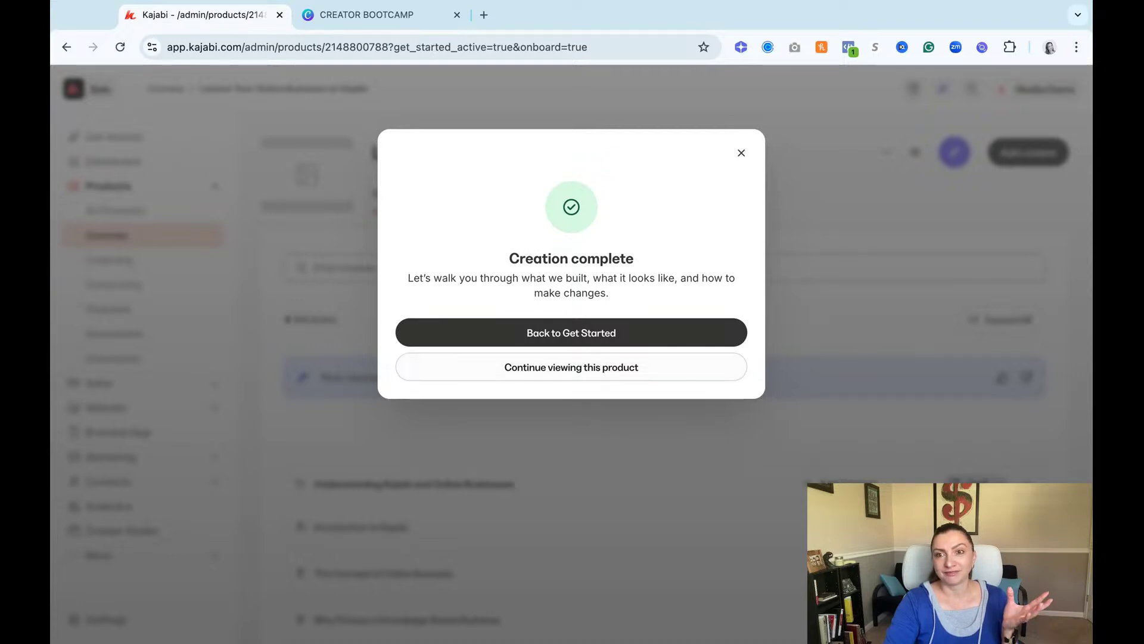
click(571, 368)
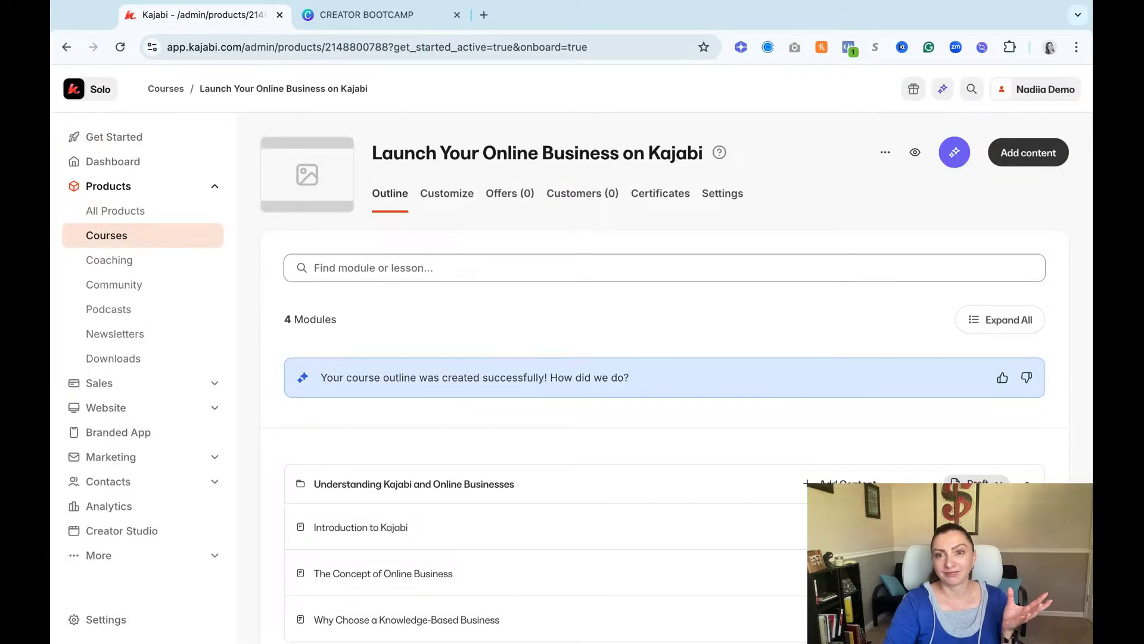
Examine the generated course outline, expanding and collapsing all modules to compare the module titles with their lessons.
scroll(537, 373, down, 3)
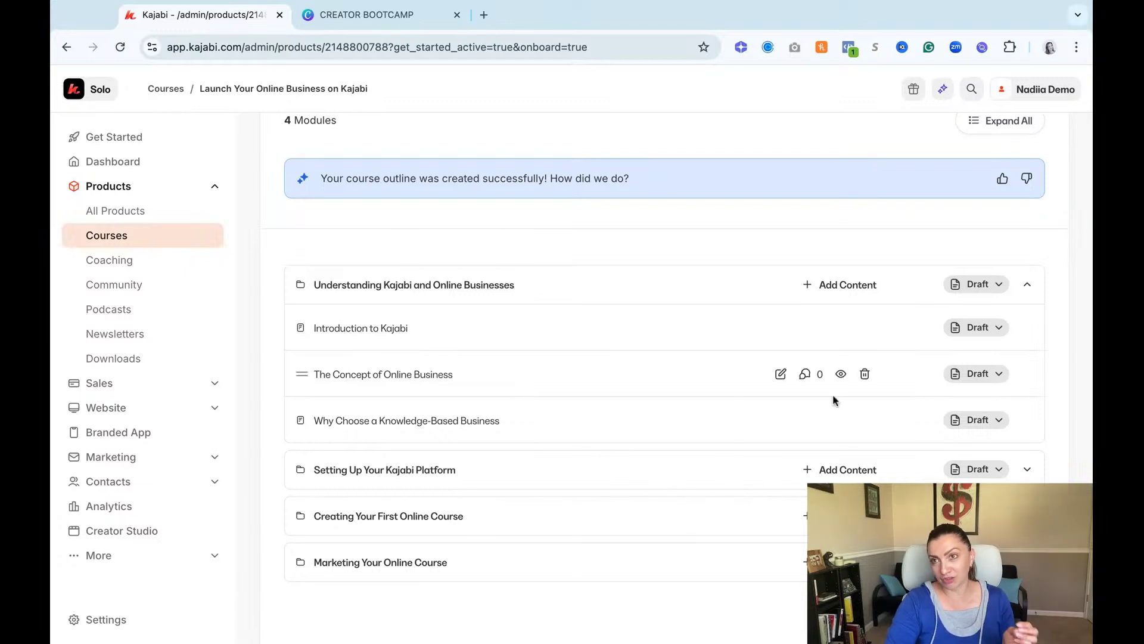
scroll(835, 400, up, 5)
click(1013, 321)
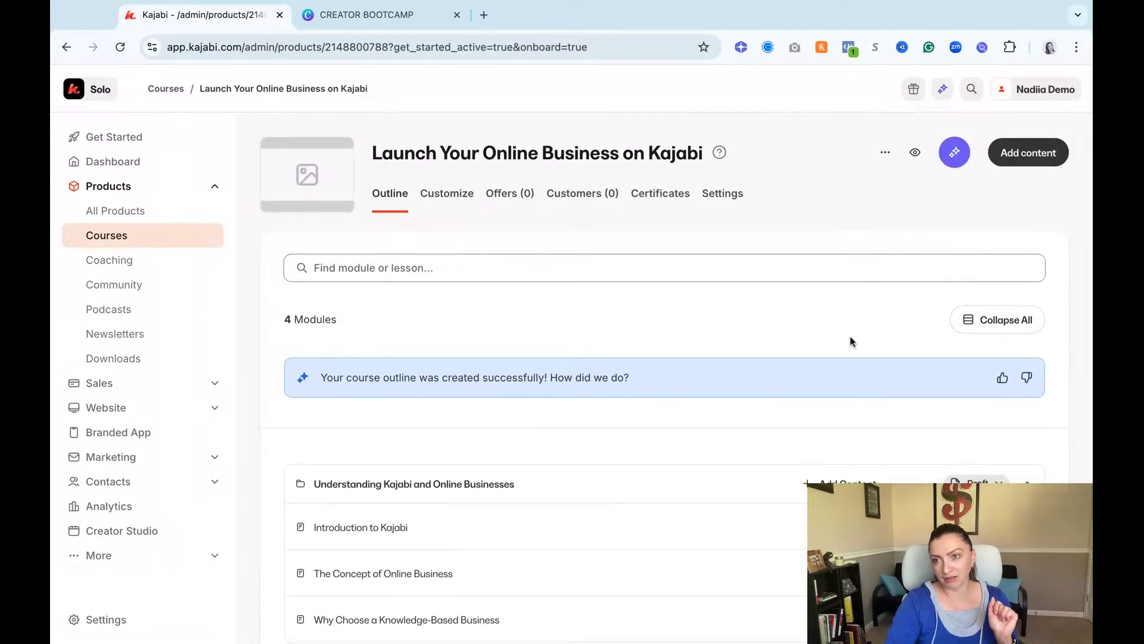
scroll(849, 339, down, 8)
scroll(849, 336, up, 5)
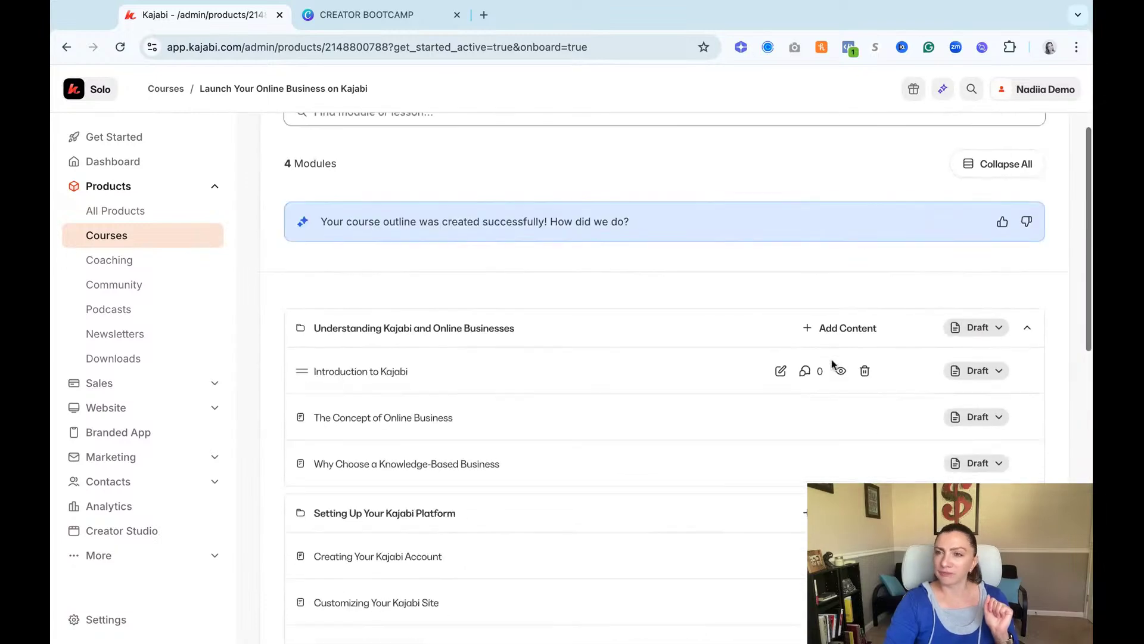
click(1005, 166)
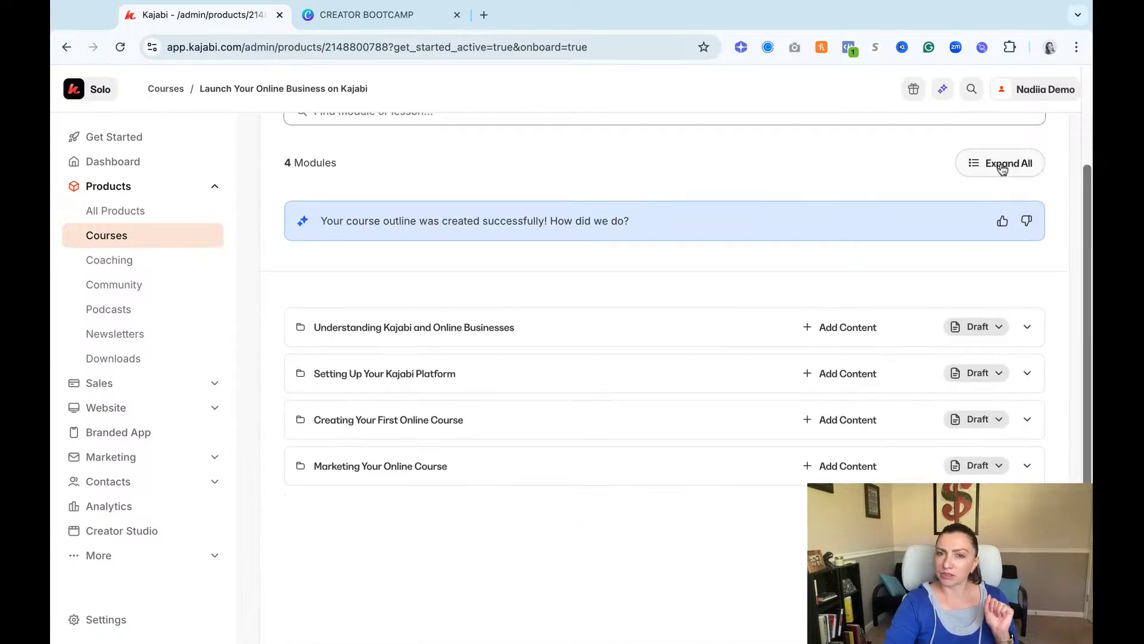
drag(398, 297, 455, 468)
click(399, 301)
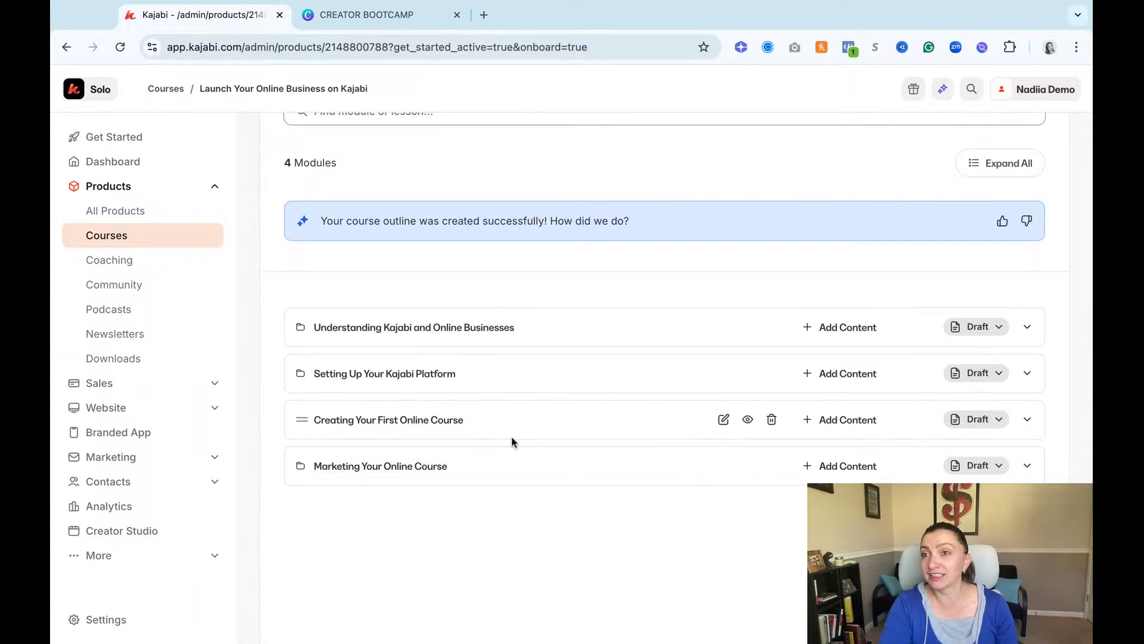
click(1020, 163)
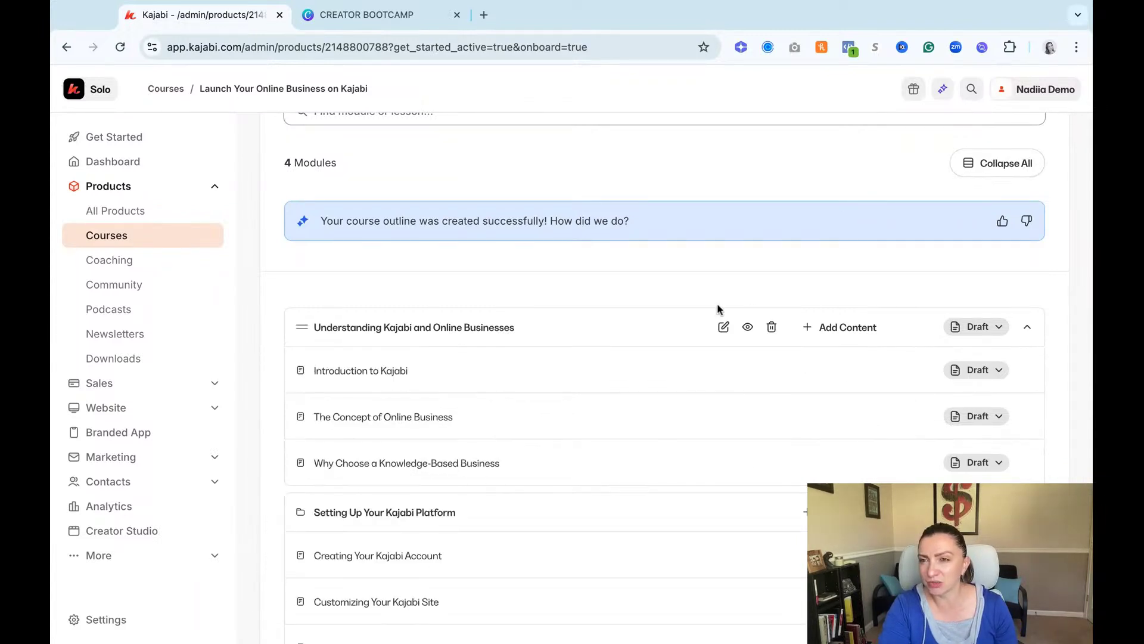
Look through the lessons of all modules in the course outline and open the lesson "Introduction to Kajabi".
scroll(717, 308, down, 3)
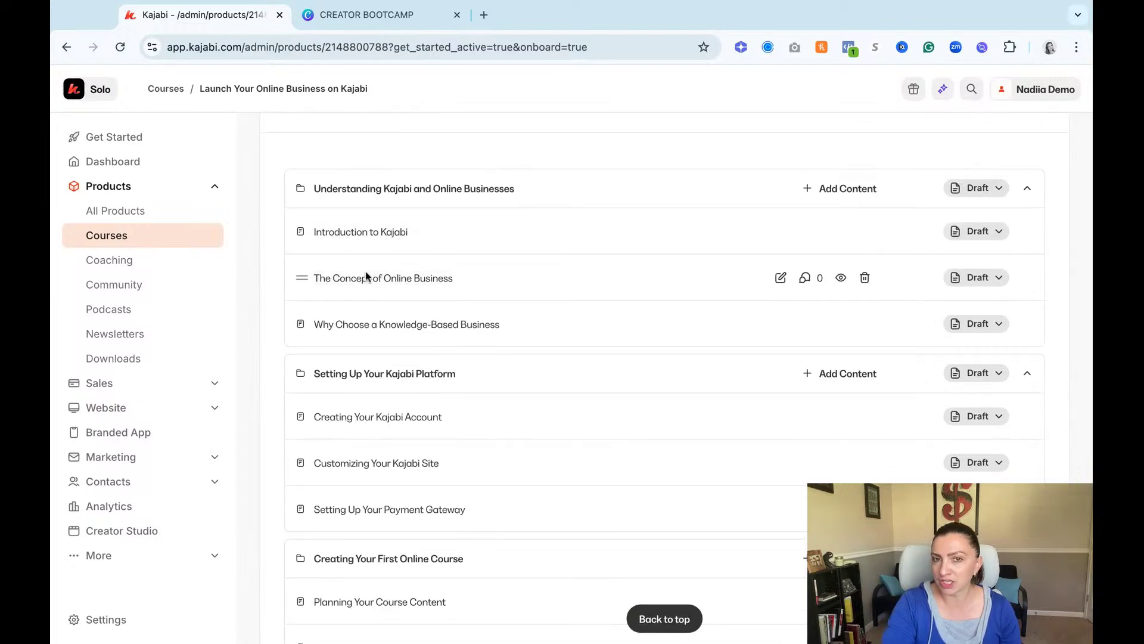
scroll(388, 310, down, 2)
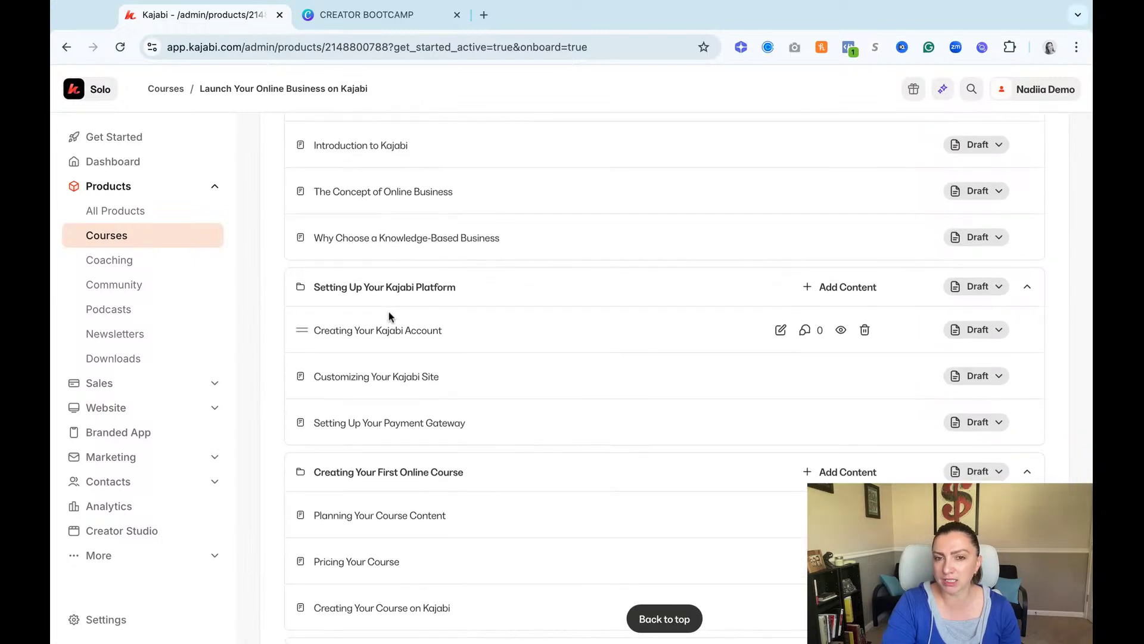
scroll(388, 316, down, 8)
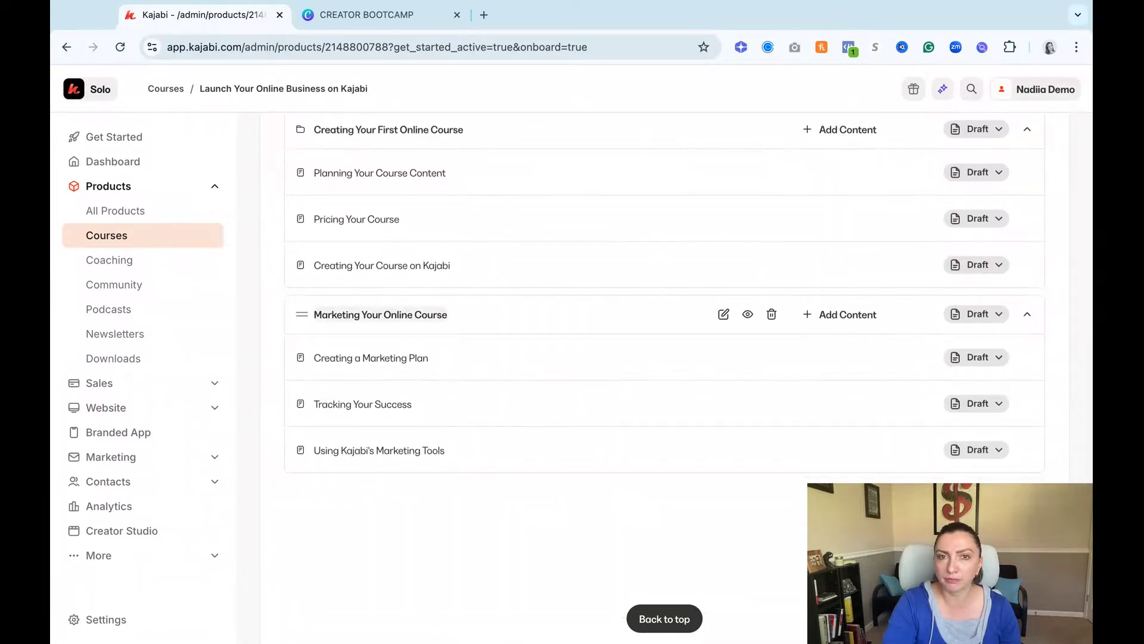
scroll(417, 358, up, 10)
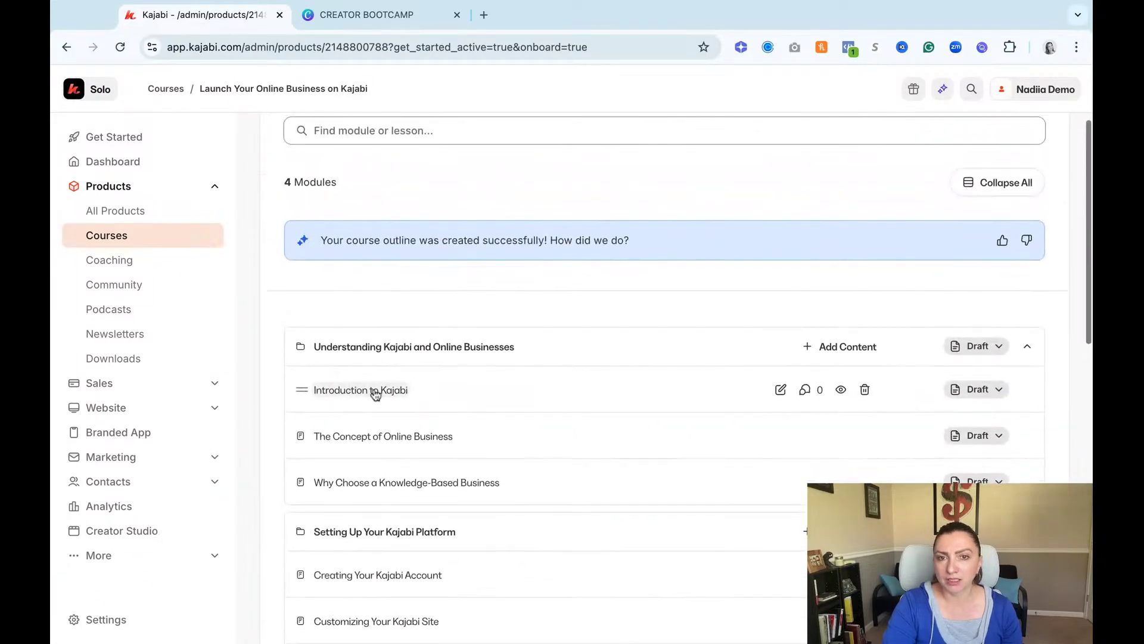
click(375, 391)
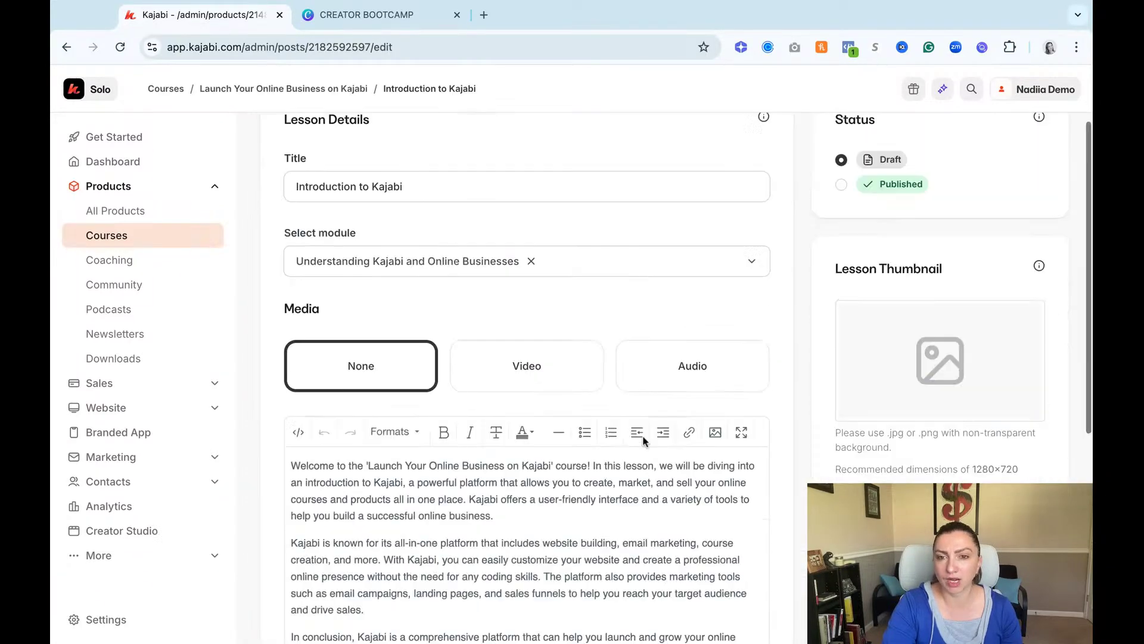
Examine the generated text of the "Introduction to Kajabi" lesson, from the welcome paragraph to the closing bullet points.
scroll(642, 435, down, 2)
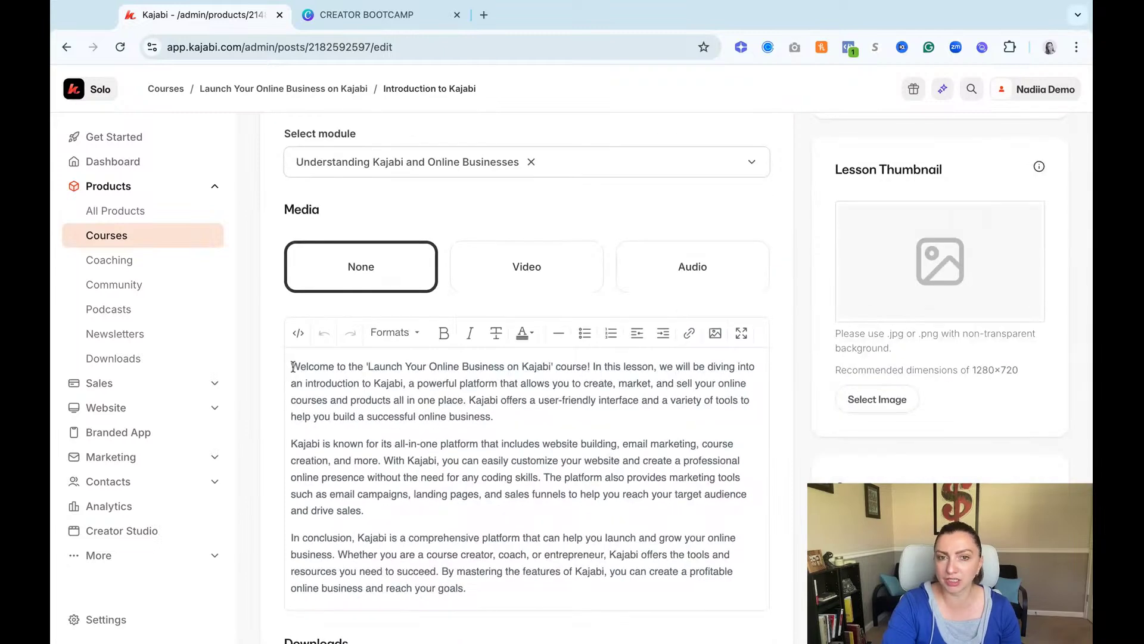
drag(293, 366, 537, 626)
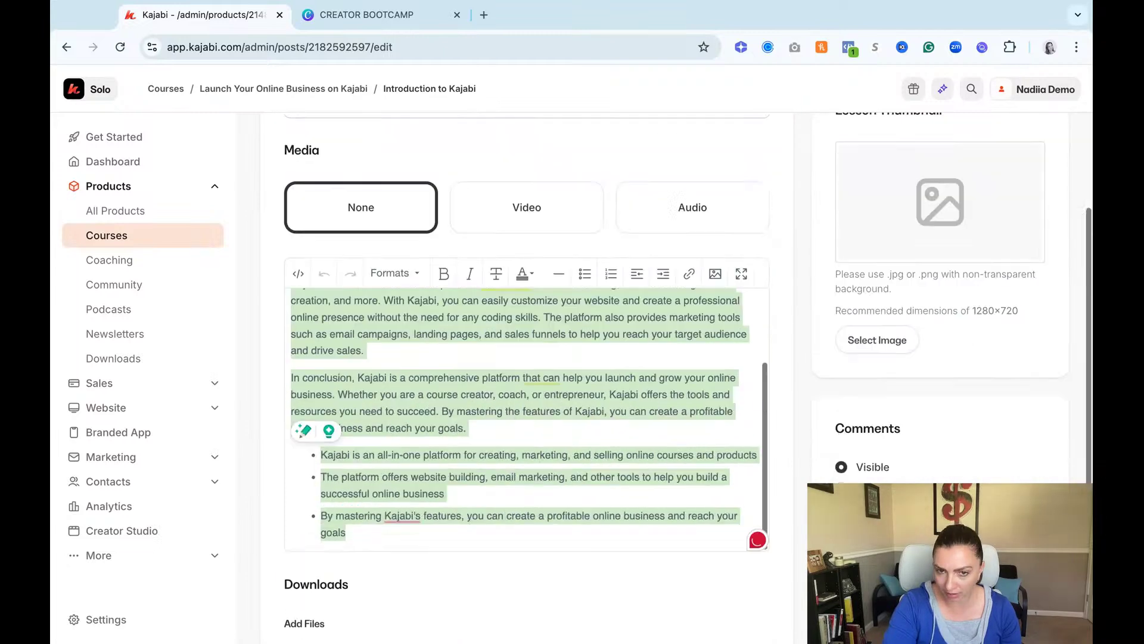
scroll(537, 417, down, 4)
scroll(542, 422, up, 5)
click(542, 422)
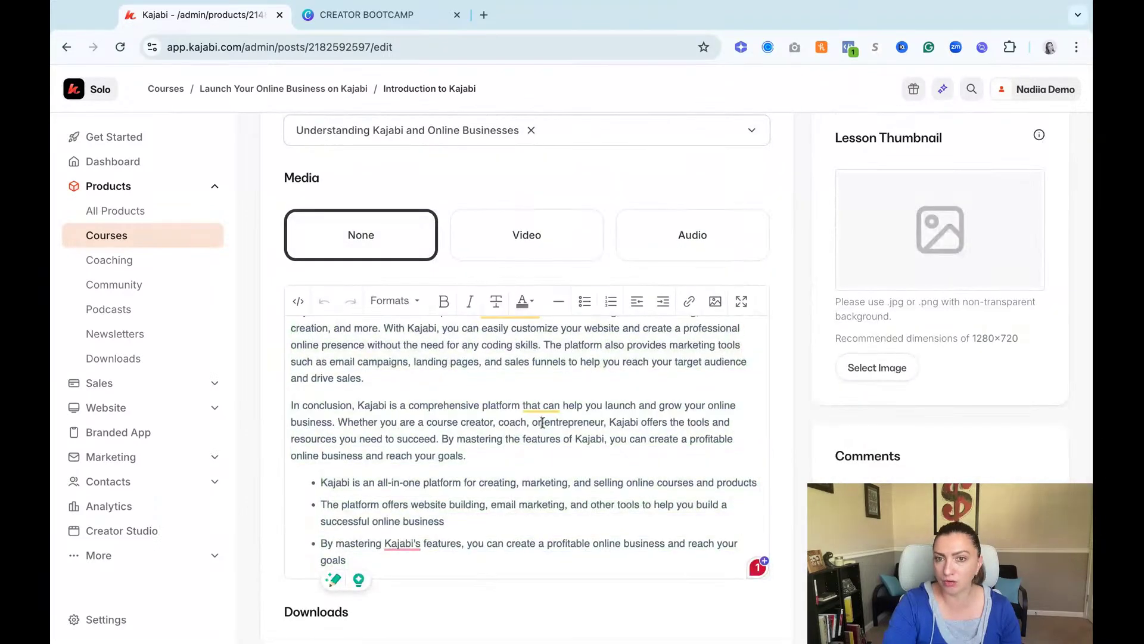
scroll(553, 495, up, 4)
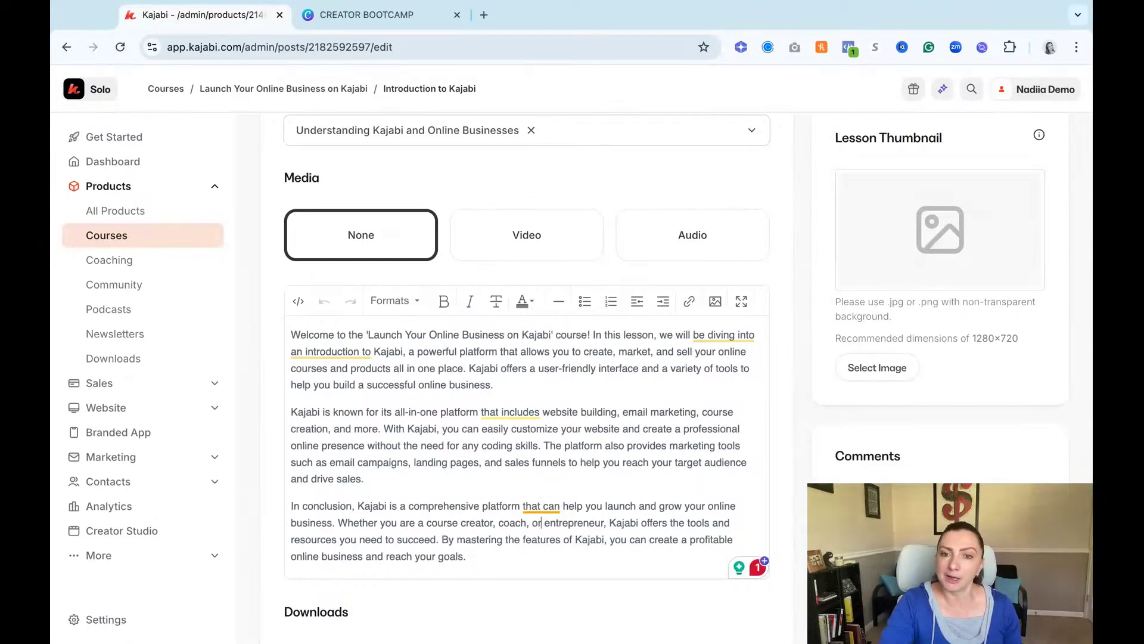
scroll(503, 499, up, 3)
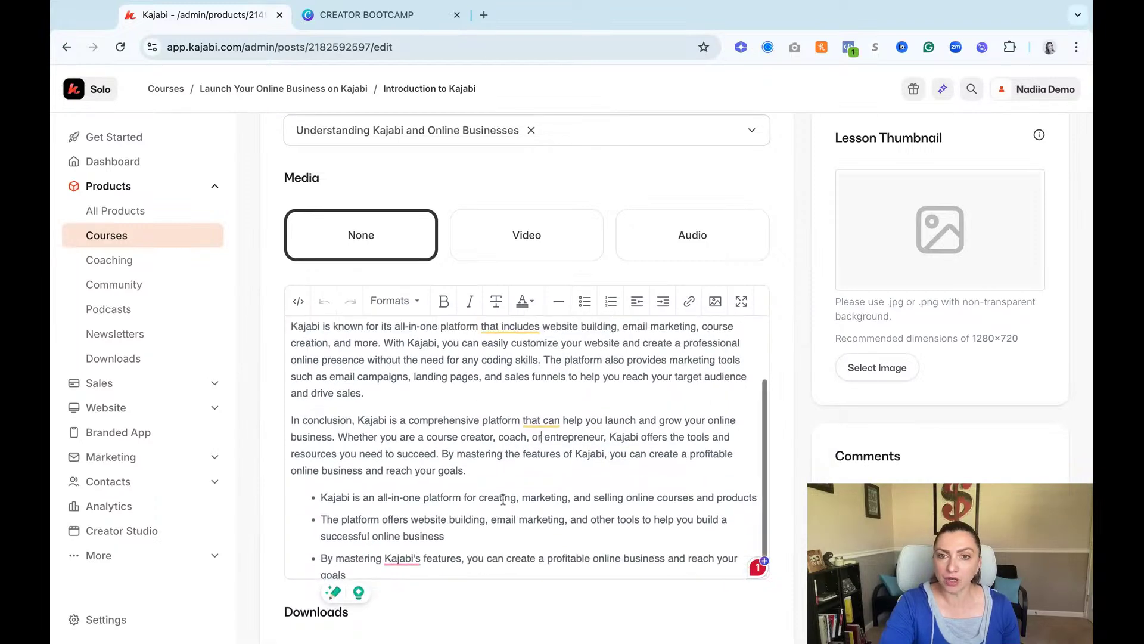
scroll(608, 256, up, 5)
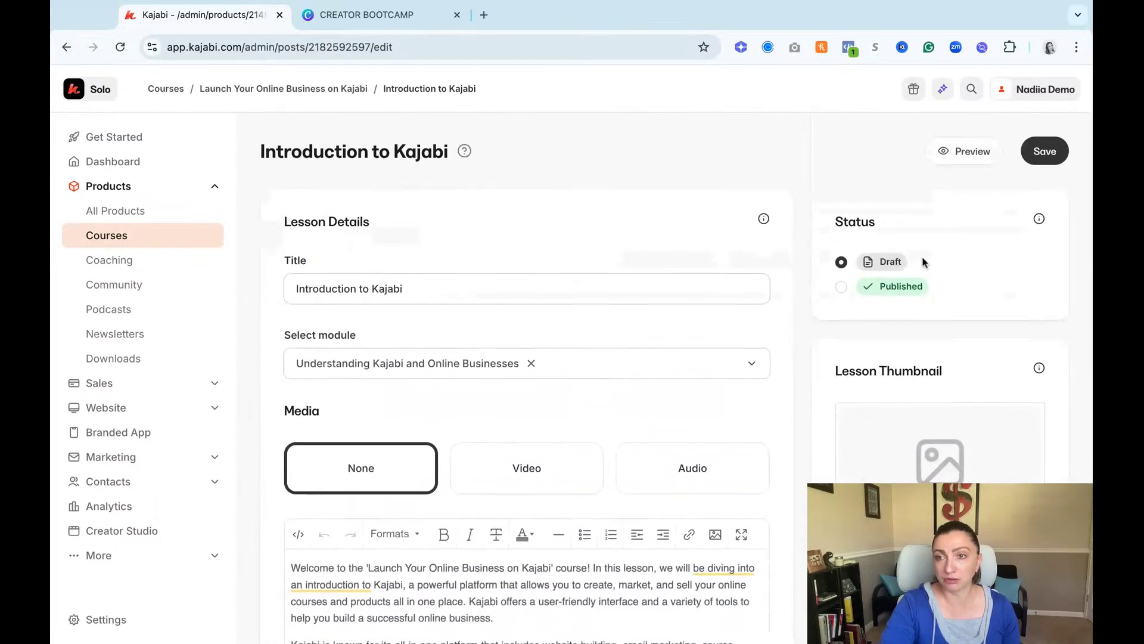
Preview the "Introduction to Kajabi" lesson as students see it, look over the page, and close the preview.
click(971, 154)
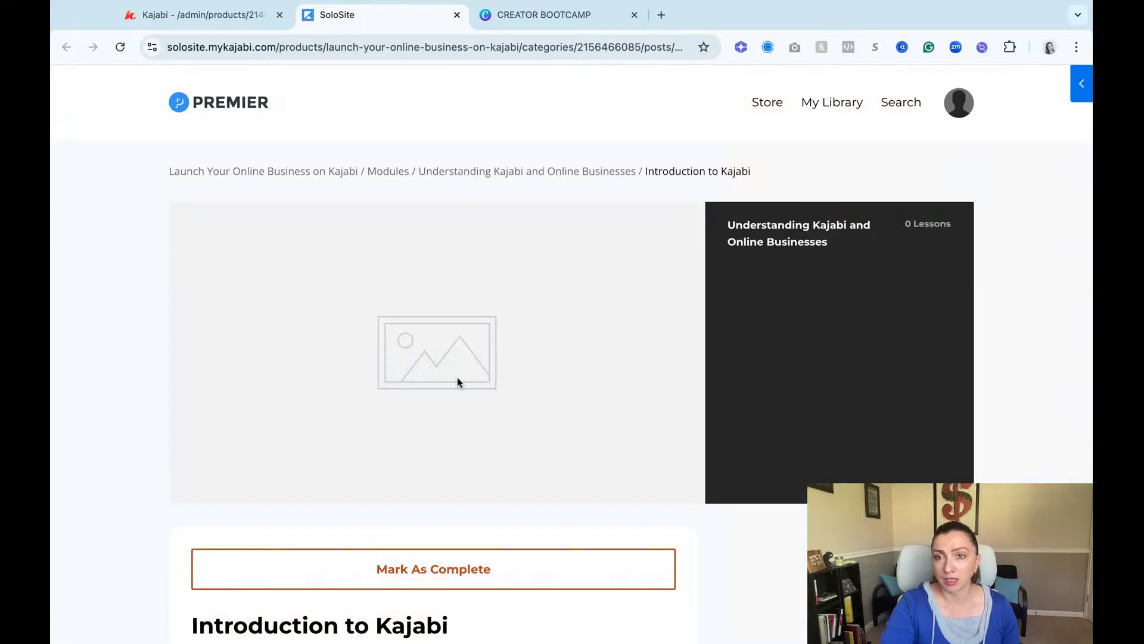
scroll(457, 377, down, 5)
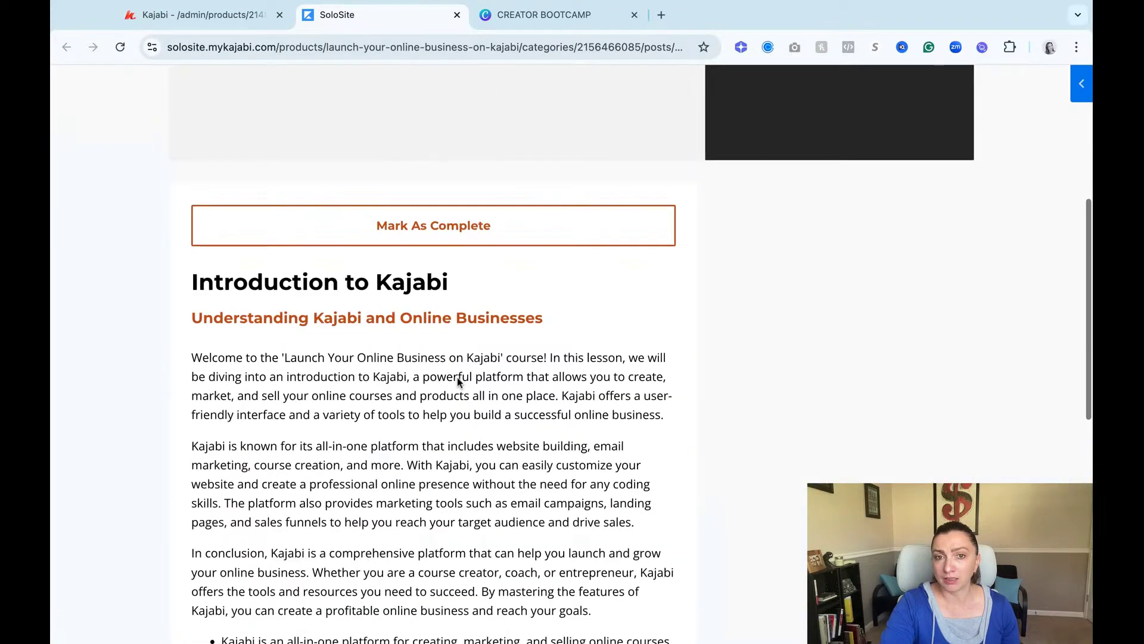
scroll(458, 382, up, 5)
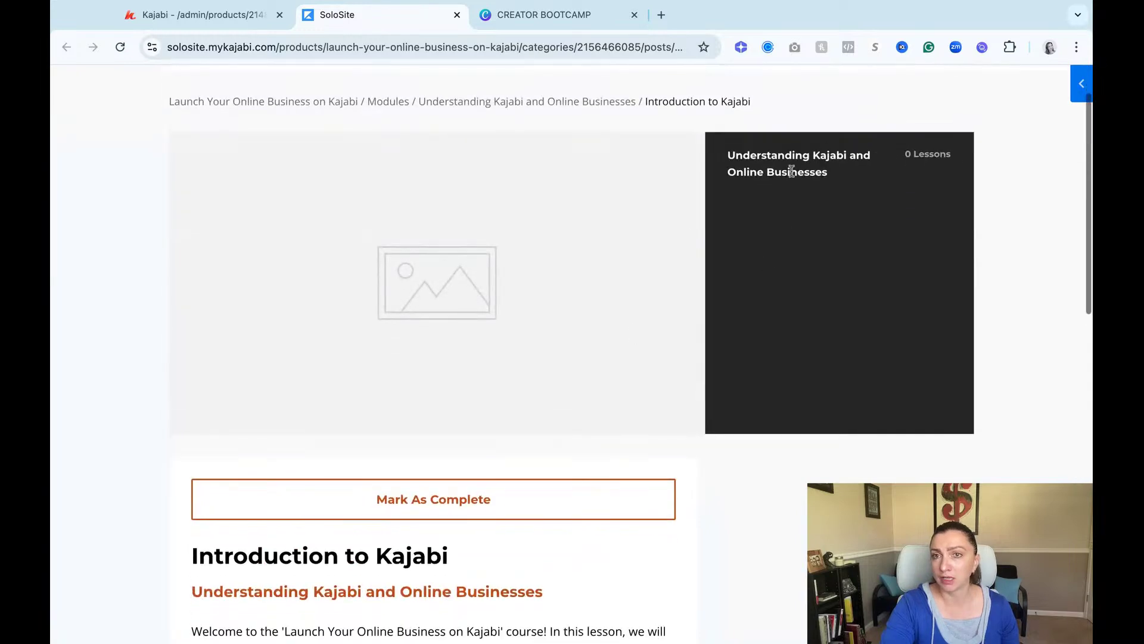
click(457, 15)
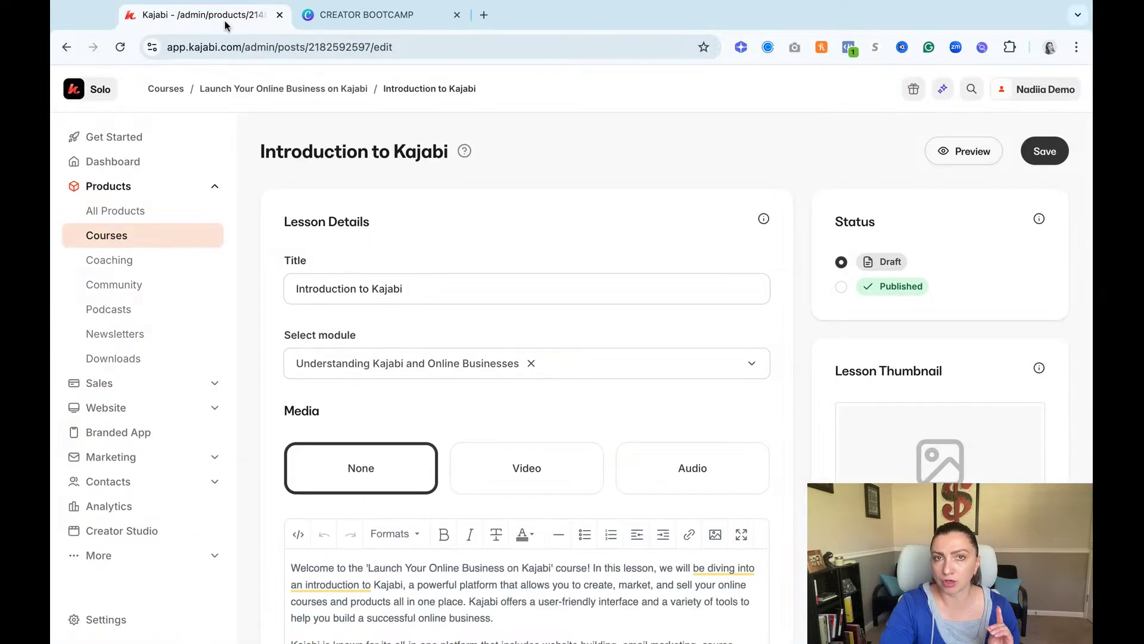
Go back to the course outline, preview the whole course's landing page, and return to the outline.
click(304, 89)
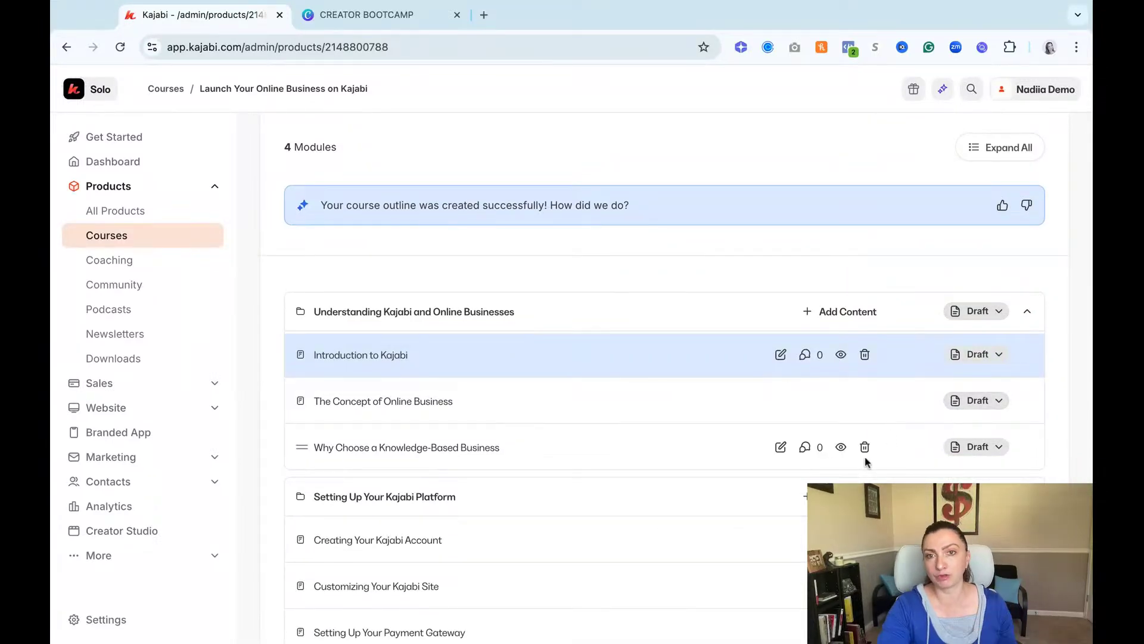
scroll(684, 453, up, 3)
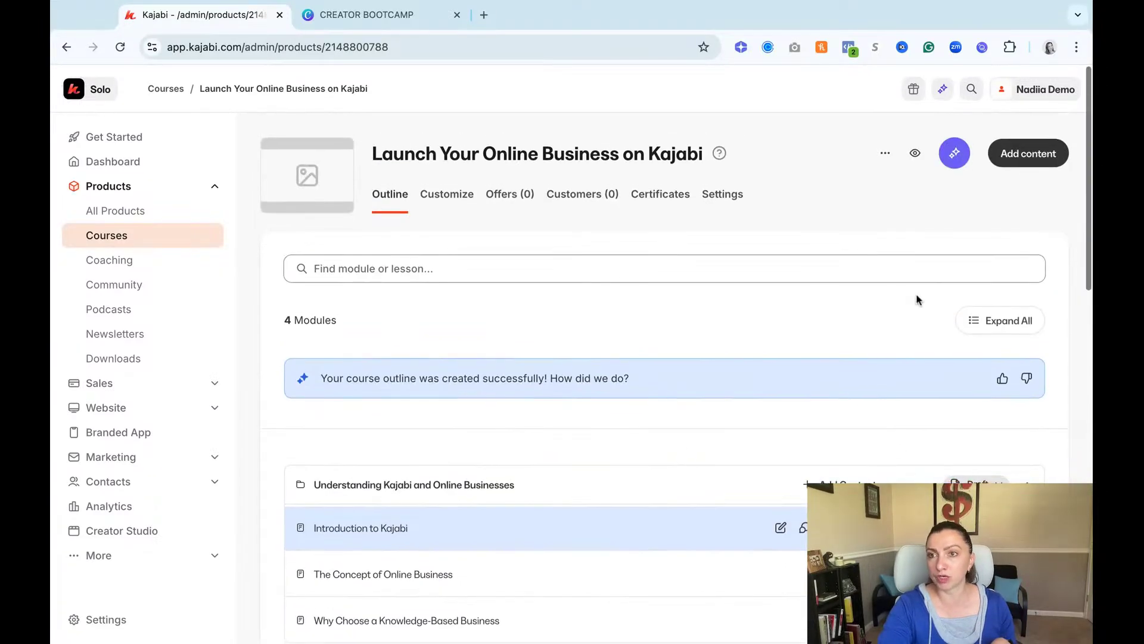
click(915, 153)
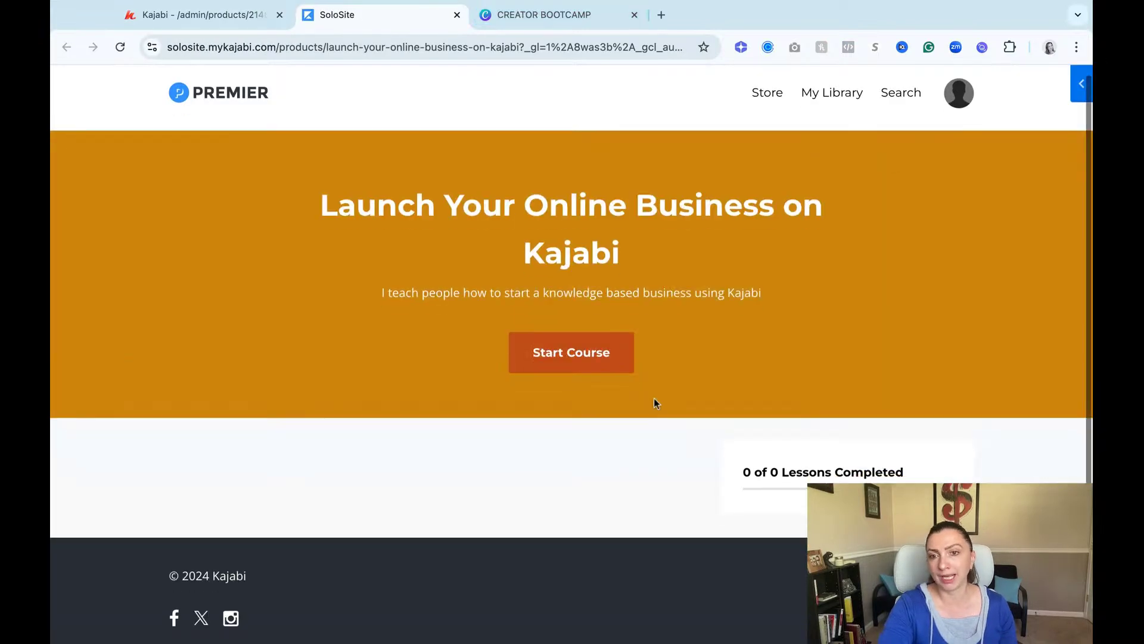
scroll(654, 398, down, 1)
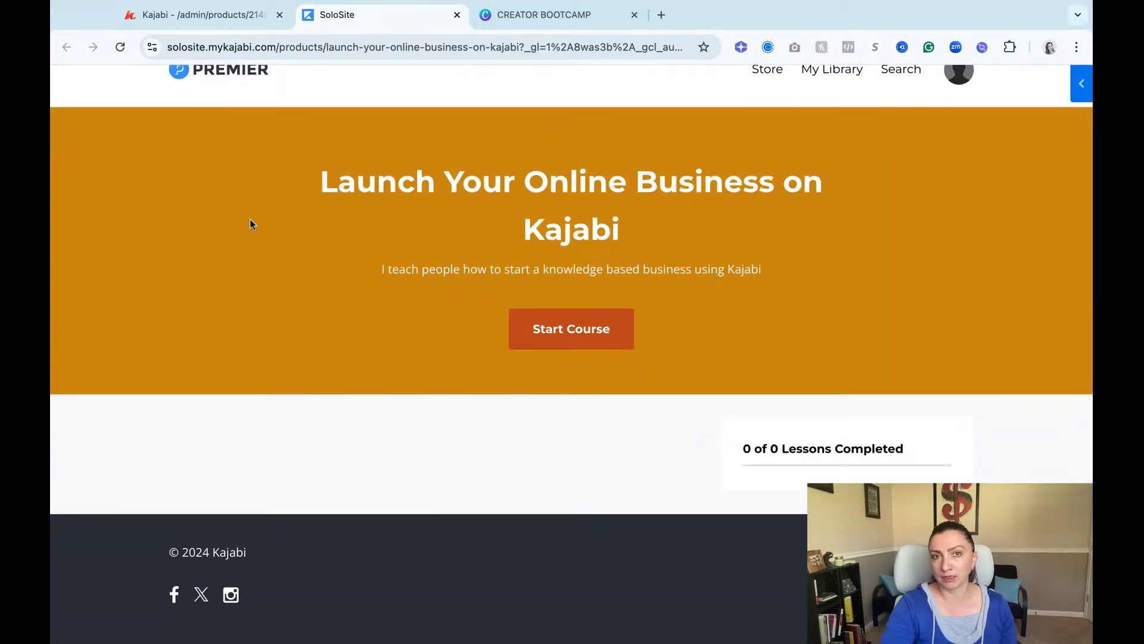
click(207, 12)
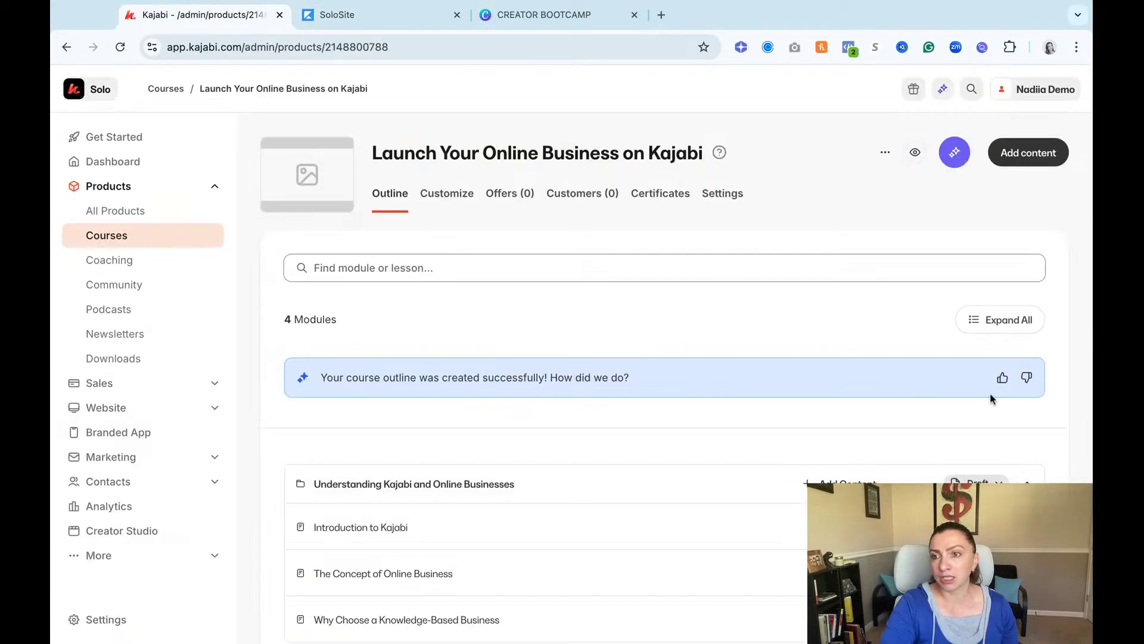
Publish the module "Understanding Kajabi and Online Businesses" and each of its three lessons.
scroll(990, 398, down, 2)
click(978, 365)
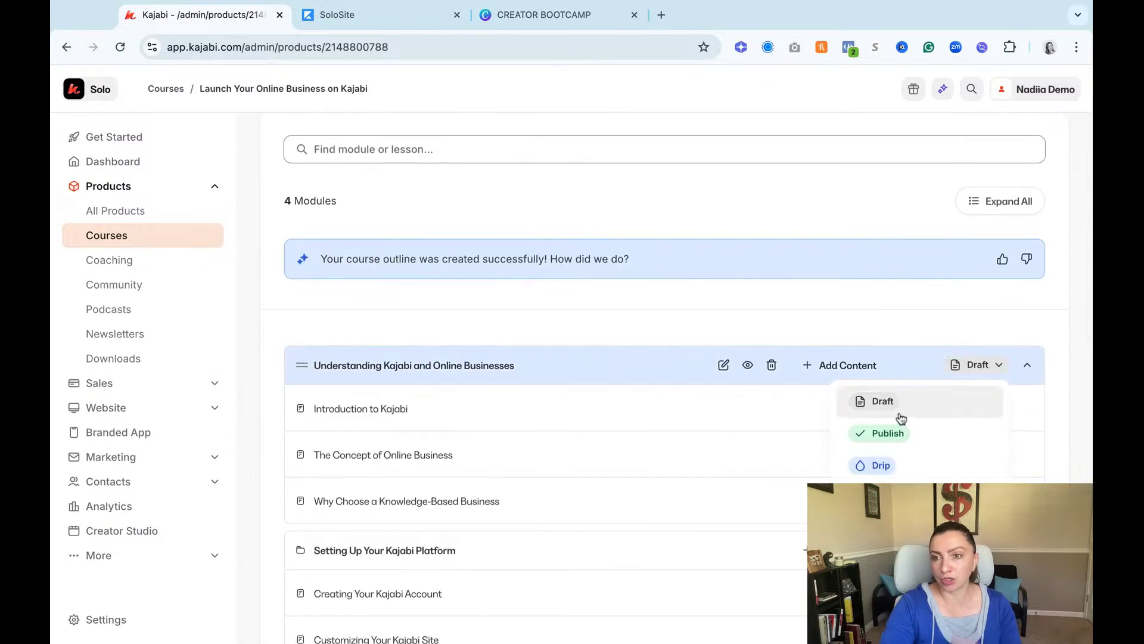
click(888, 433)
click(976, 408)
click(951, 443)
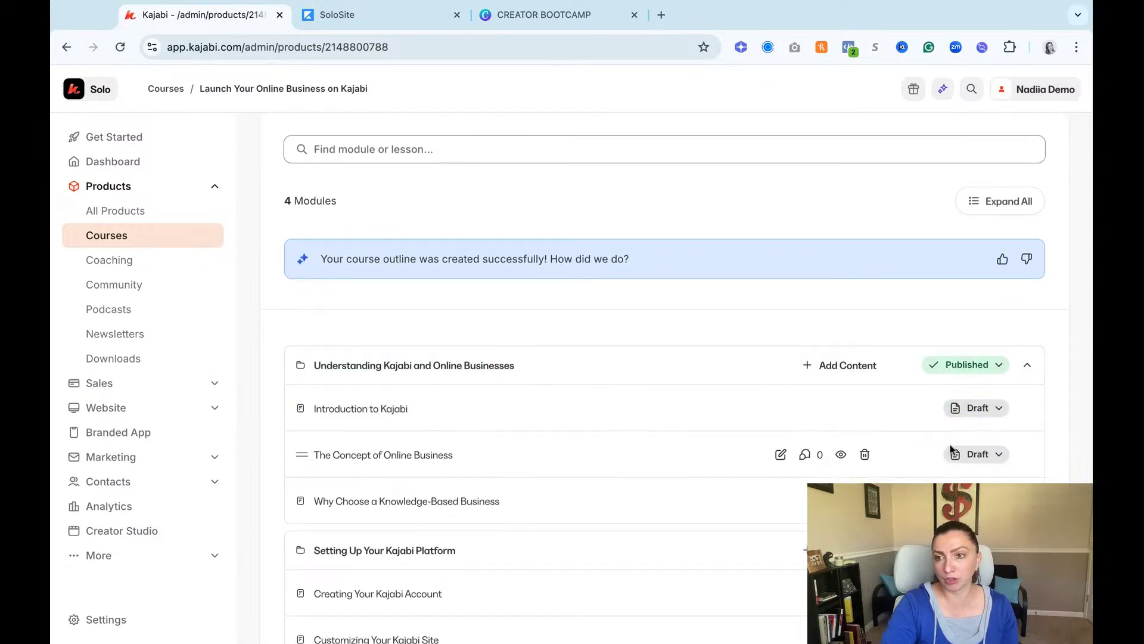
click(966, 454)
click(894, 521)
scroll(813, 377, down, 3)
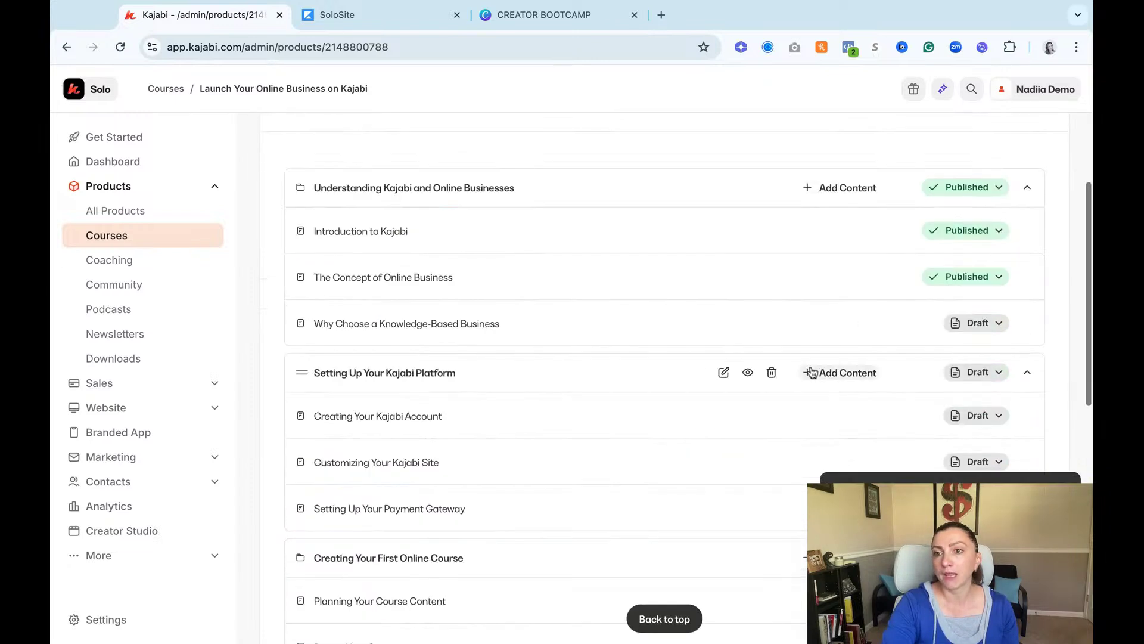
click(972, 323)
click(888, 391)
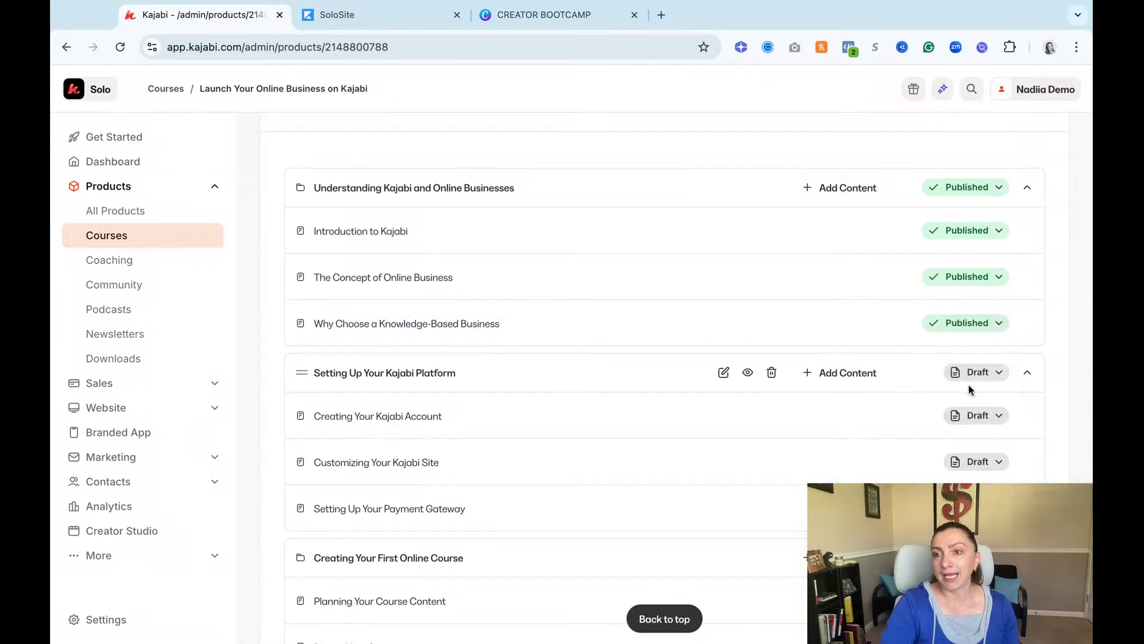
Publish the module "Setting Up Your Kajabi Platform" and its lessons on account creation, site customization and the payment gateway.
click(976, 372)
click(888, 439)
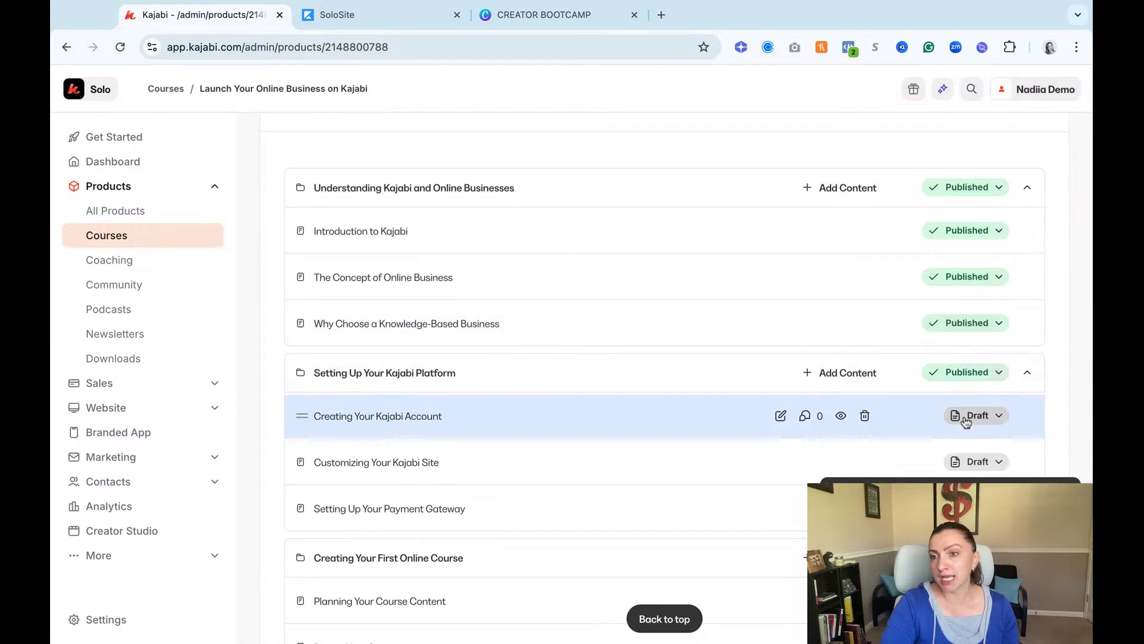
click(965, 418)
click(891, 483)
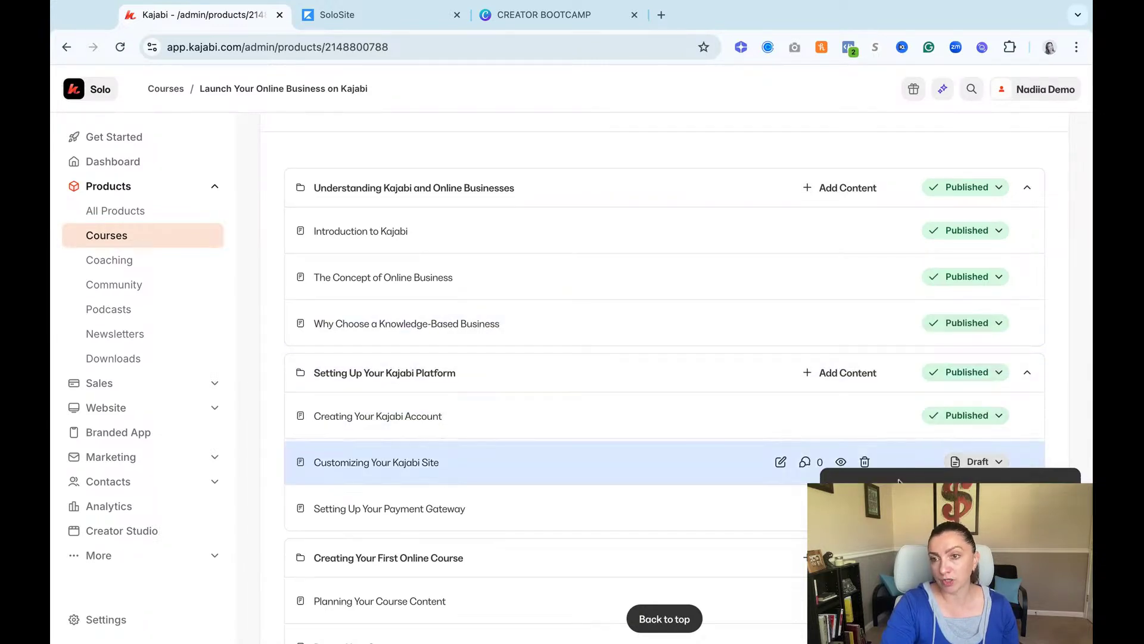
scroll(906, 466, down, 5)
click(891, 247)
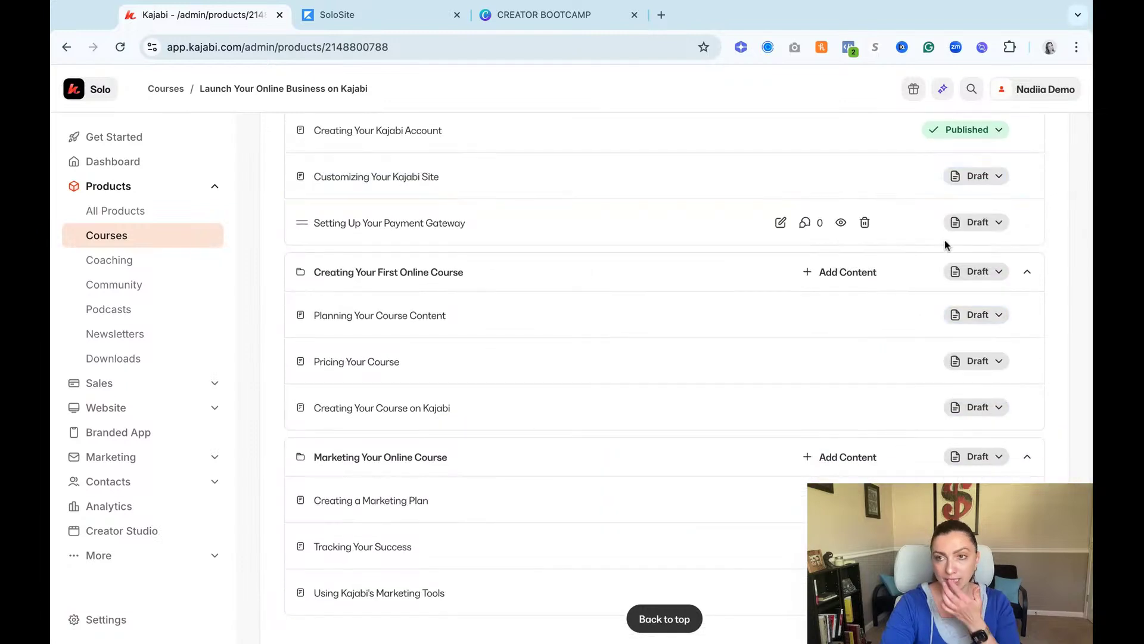
click(953, 223)
click(887, 290)
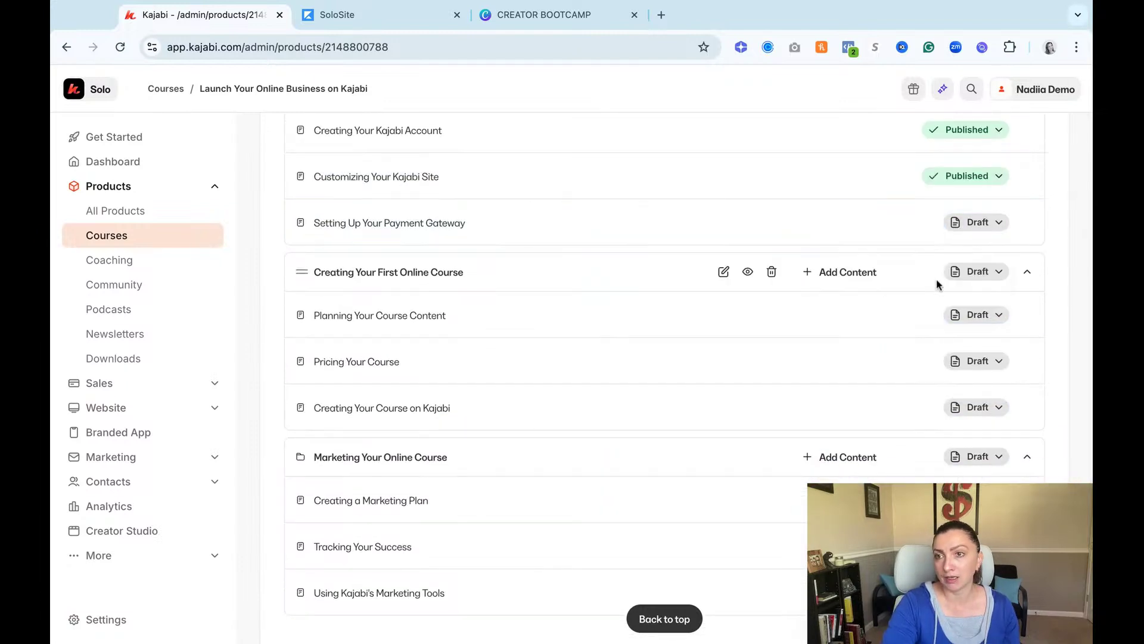
Publish the module "Creating Your First Online Course" and its lessons on planning content, pricing and creating the course.
click(978, 271)
click(892, 338)
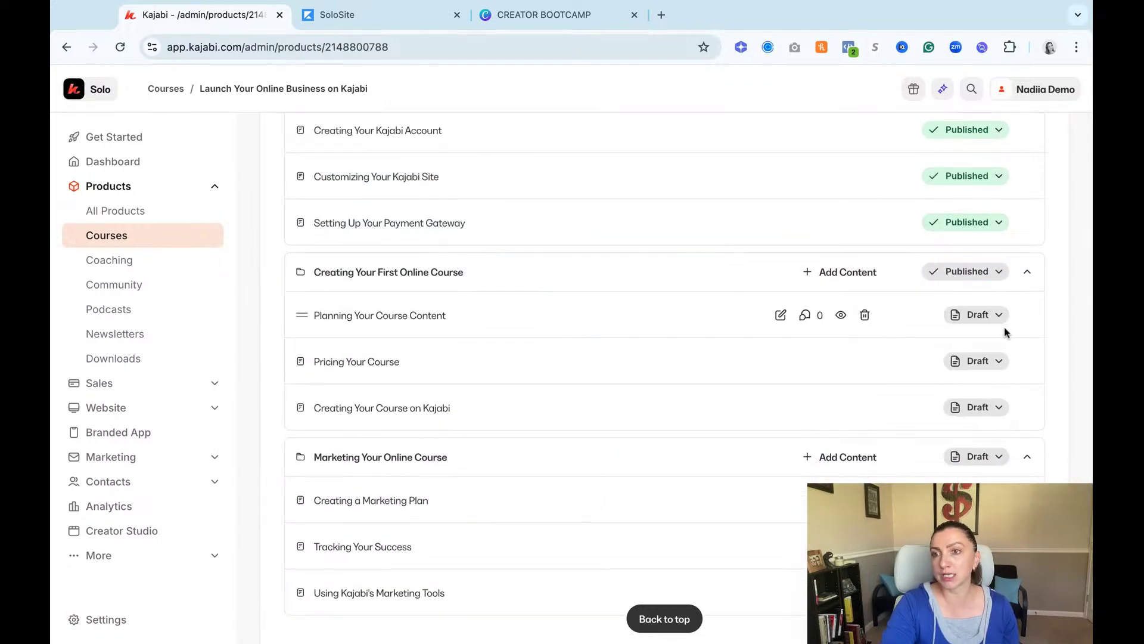
click(972, 315)
click(887, 381)
click(961, 361)
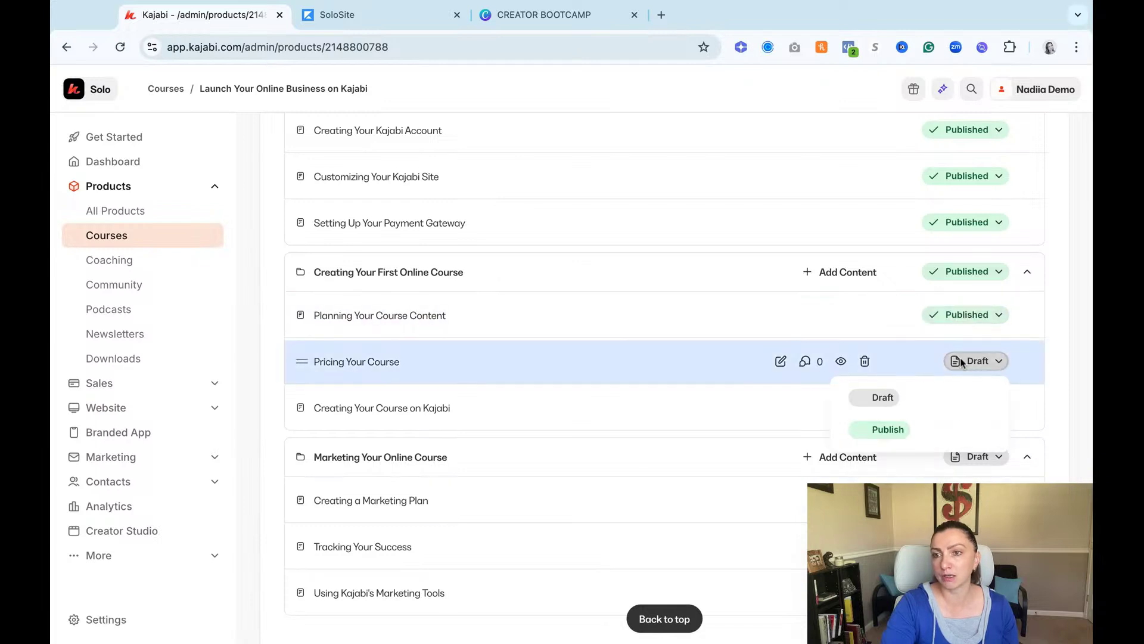
click(888, 429)
scroll(885, 427, down, 3)
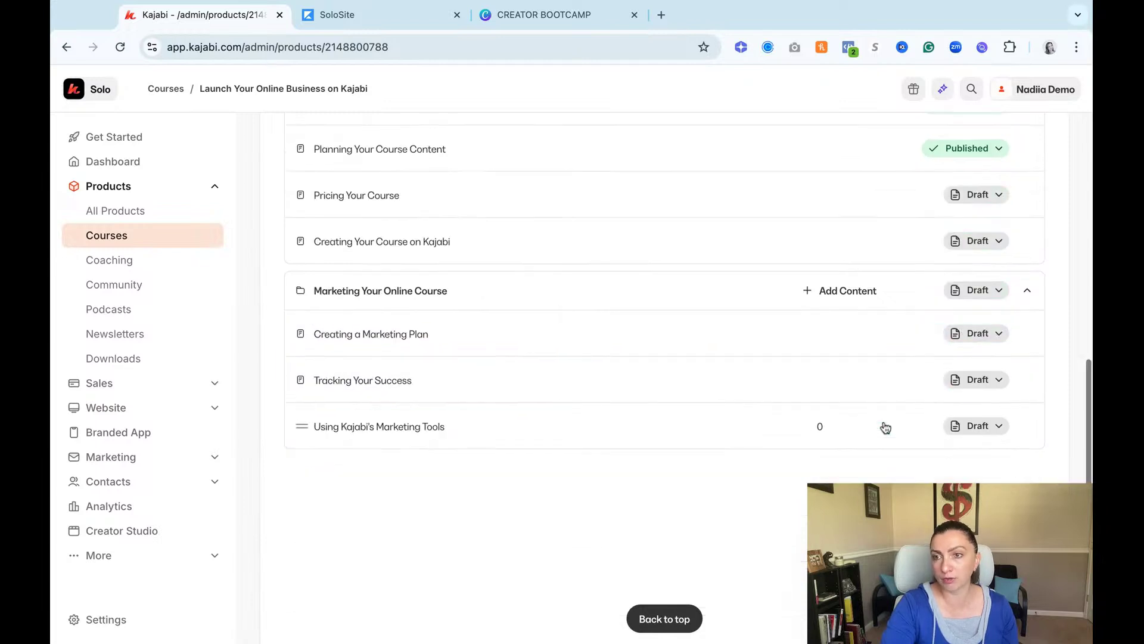
click(951, 242)
click(883, 310)
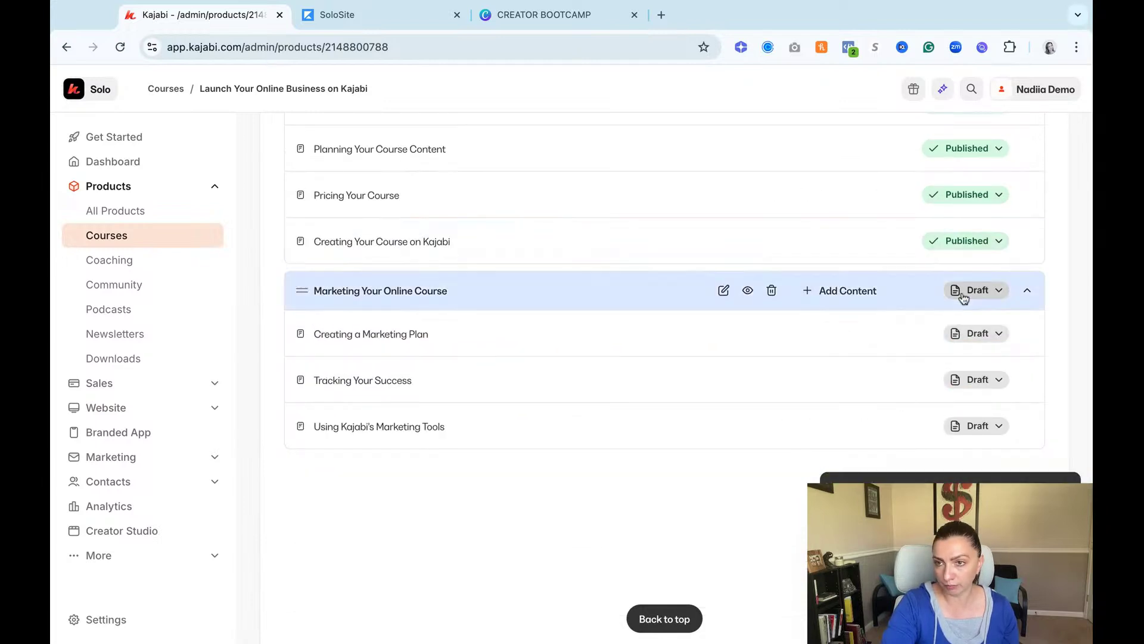
Publish the module "Marketing Your Online Course" and its lessons on the marketing plan, tracking success and Kajabi's marketing tools.
click(963, 292)
click(888, 359)
scroll(892, 360, down, 2)
click(959, 258)
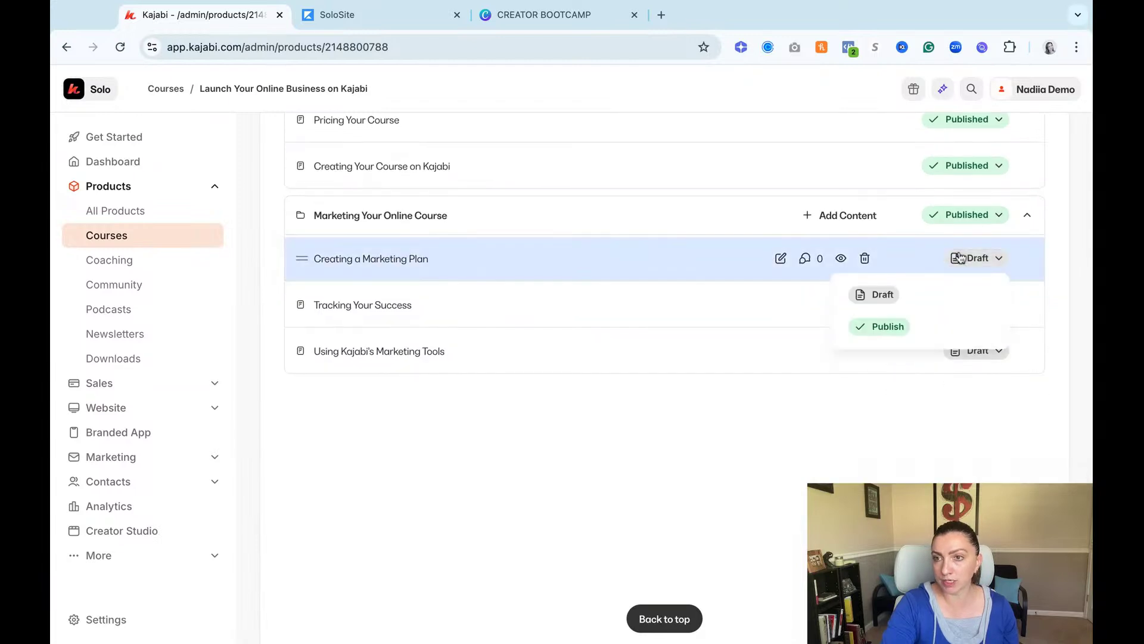
click(888, 326)
click(959, 304)
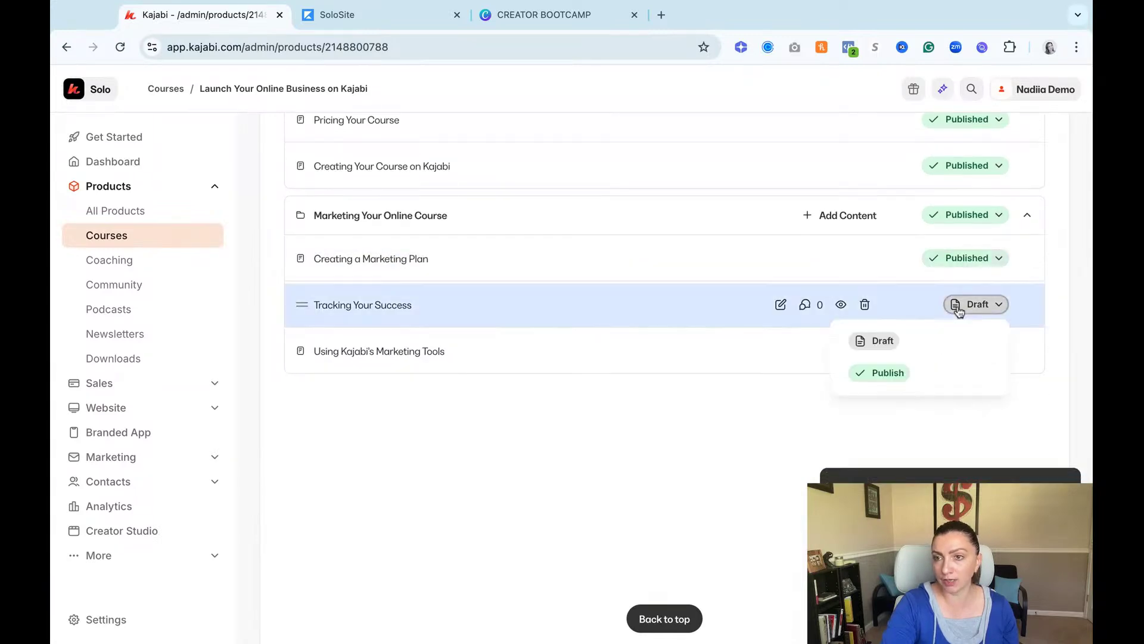
click(866, 380)
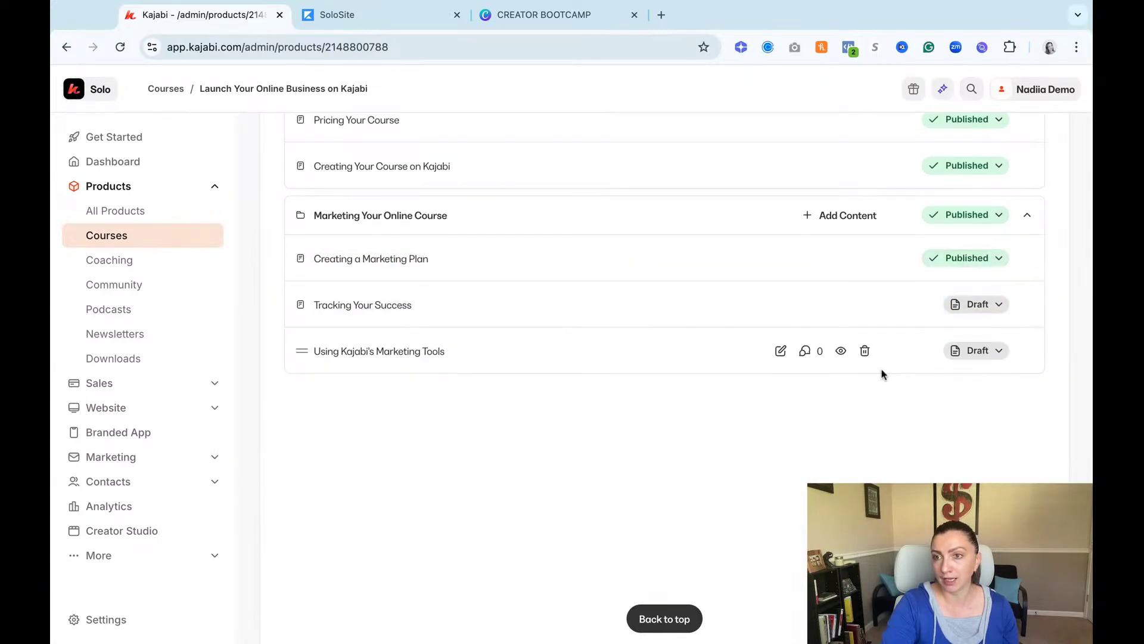
click(964, 357)
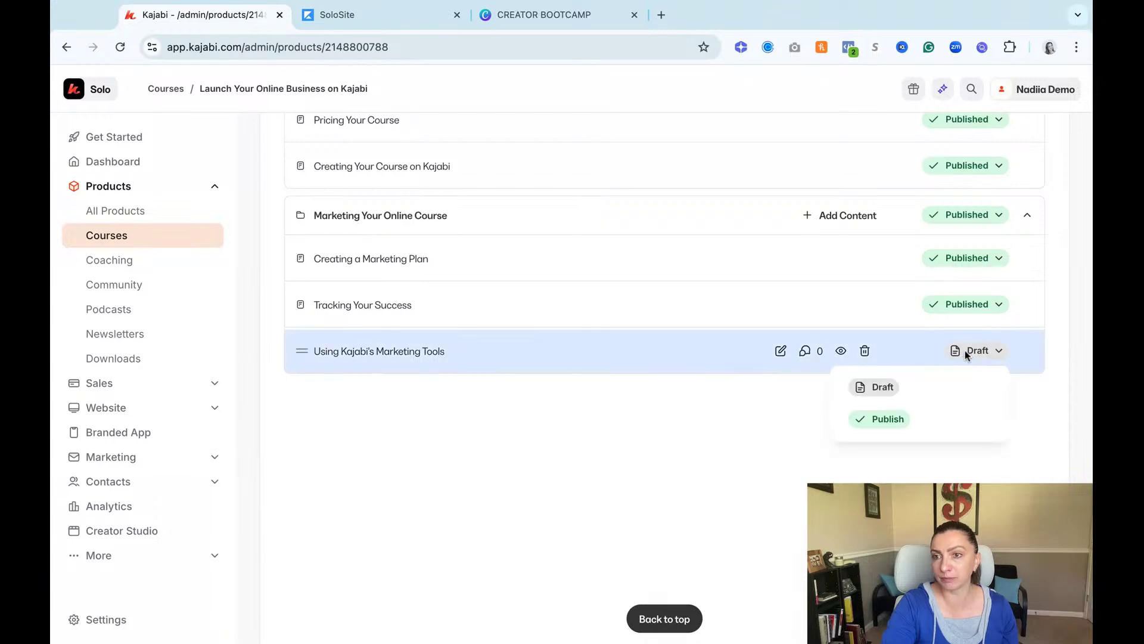
click(881, 416)
Review the whole course outline to check the publishing status of every module and lesson.
scroll(633, 438, up, 8)
scroll(609, 430, down, 10)
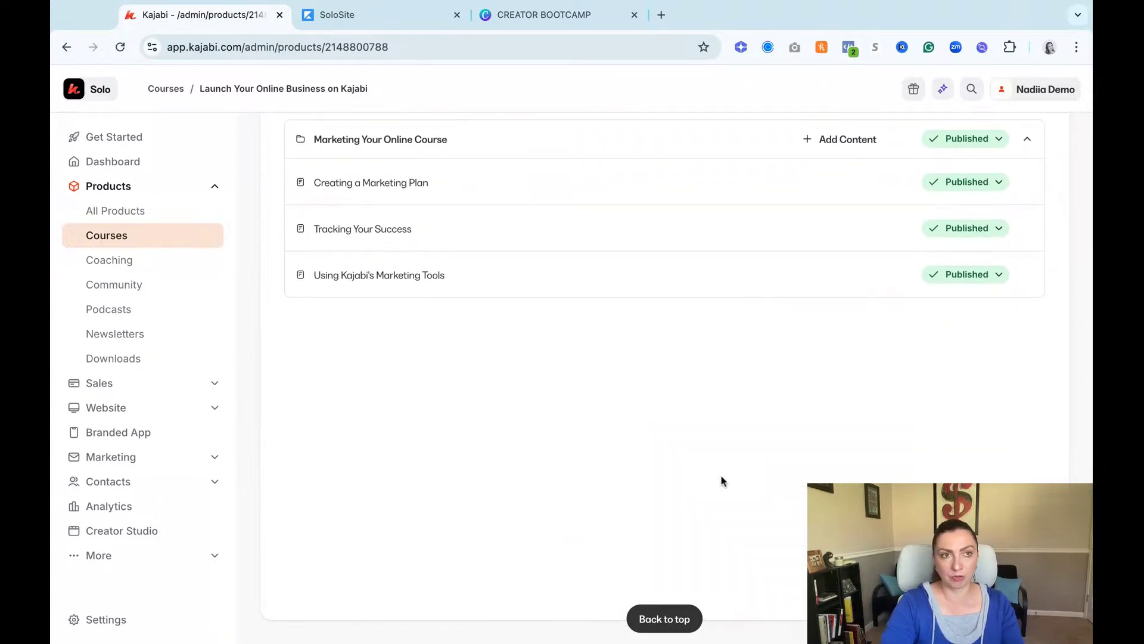
scroll(726, 489, up, 9)
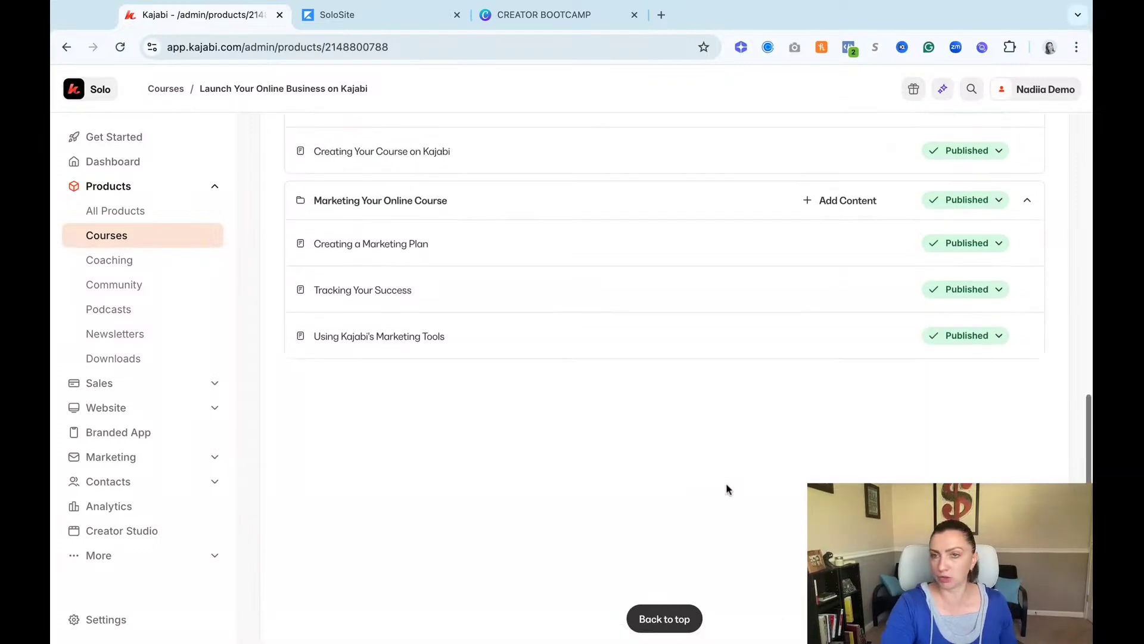
scroll(726, 489, up, 6)
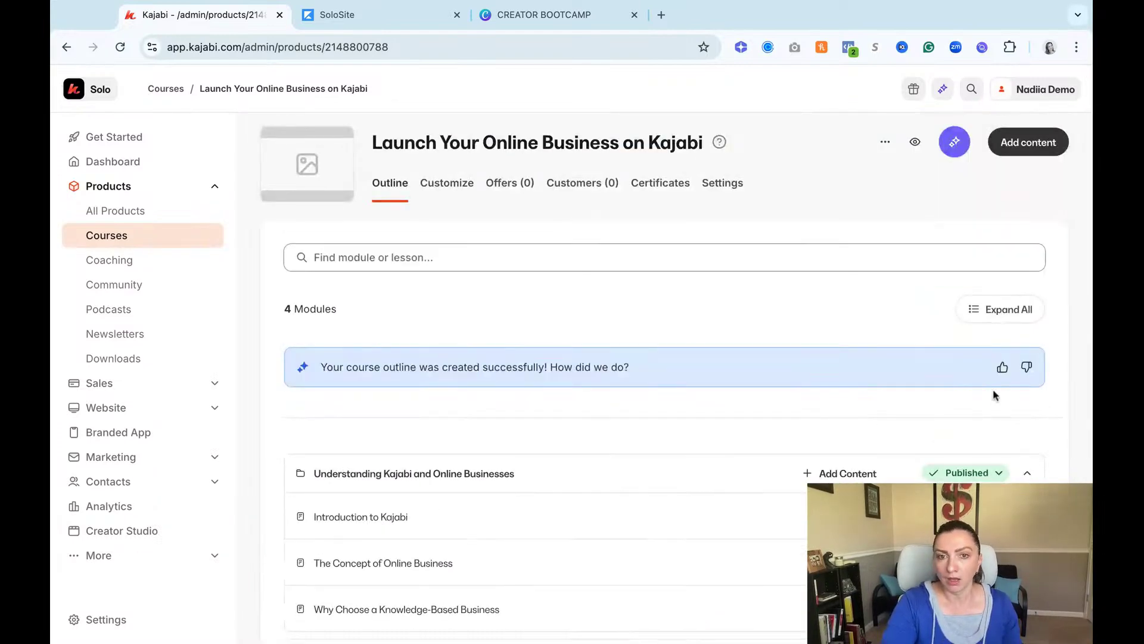
scroll(994, 395, down, 3)
scroll(994, 391, up, 3)
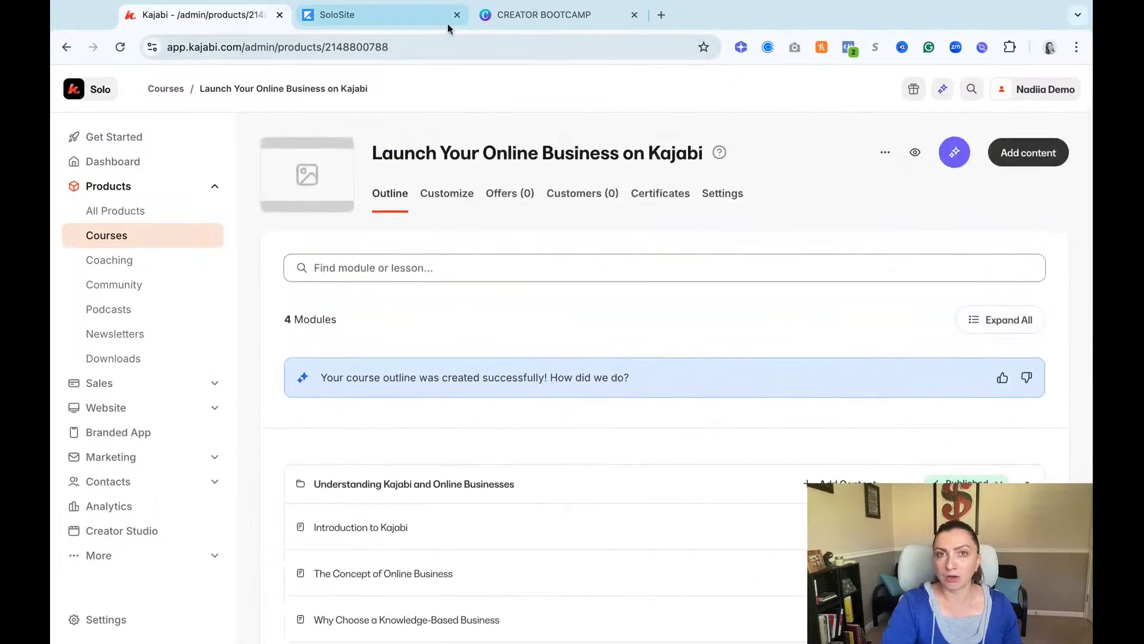
Reload the SoloSite preview of the course, look through its listed modules and lessons, and return to the course outline.
click(381, 15)
click(120, 47)
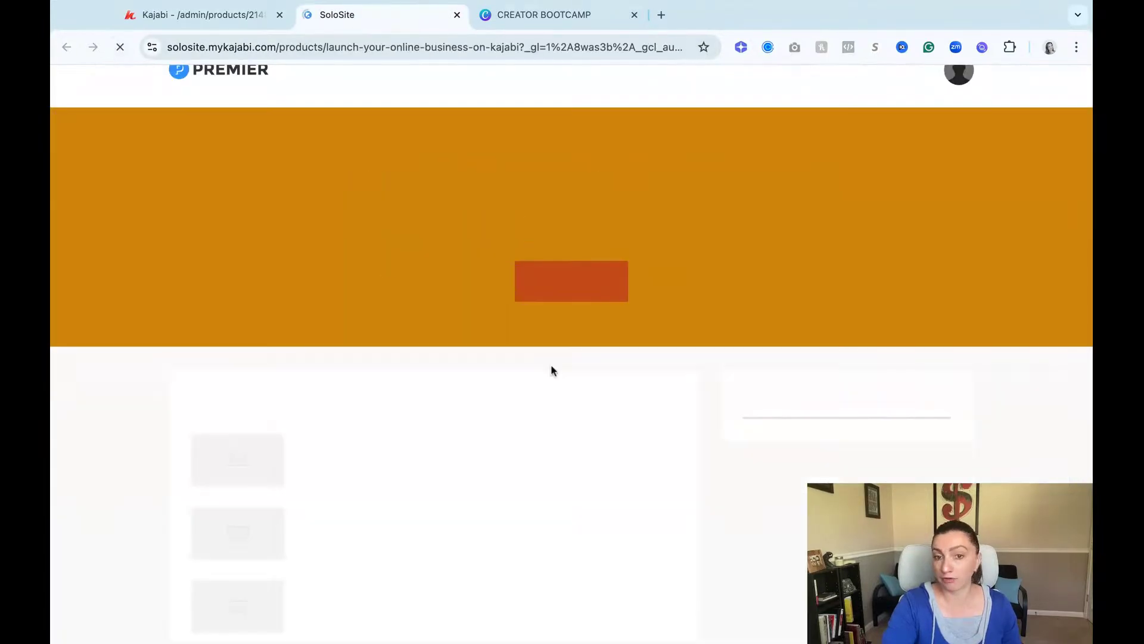
scroll(683, 413, down, 10)
scroll(683, 413, up, 9)
scroll(683, 413, down, 8)
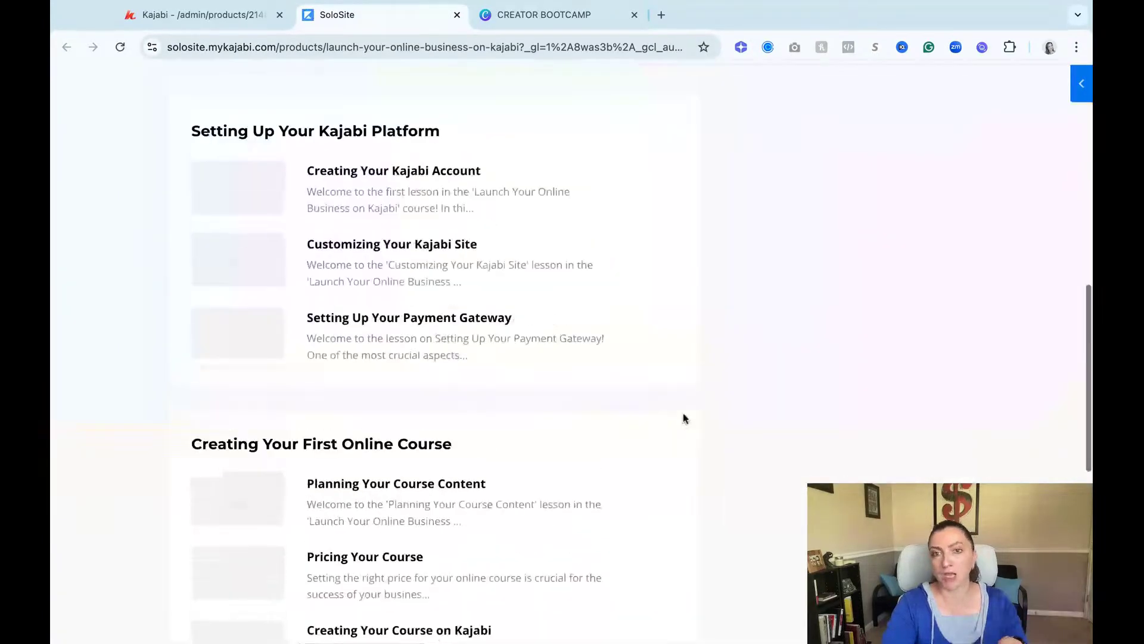
scroll(683, 416, down, 8)
scroll(683, 415, up, 12)
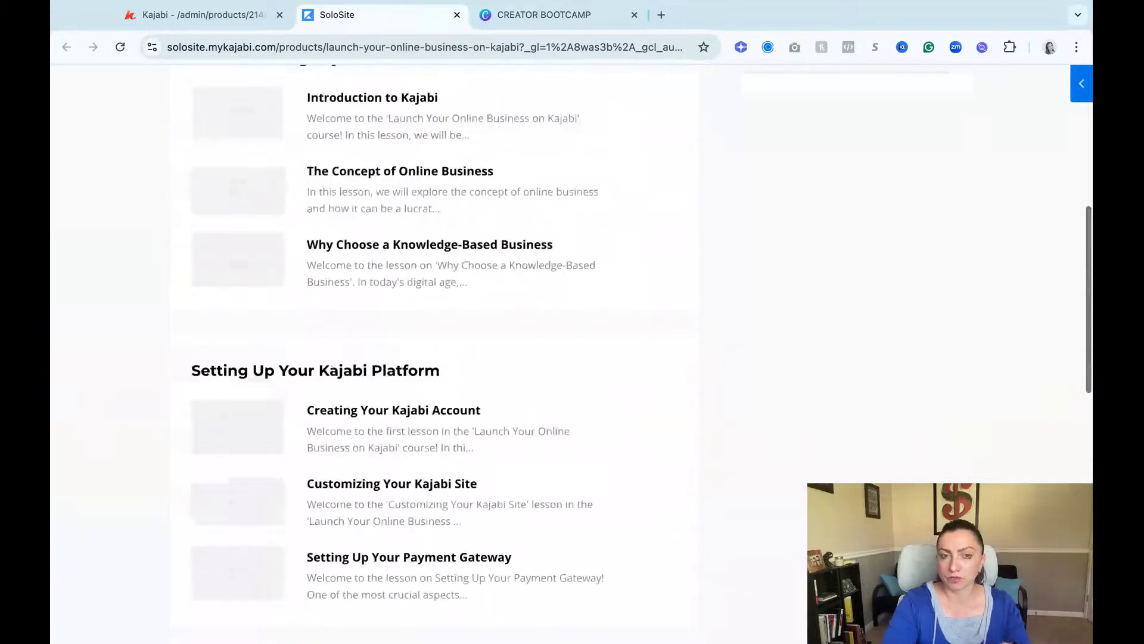
scroll(374, 227, up, 5)
scroll(374, 227, down, 7)
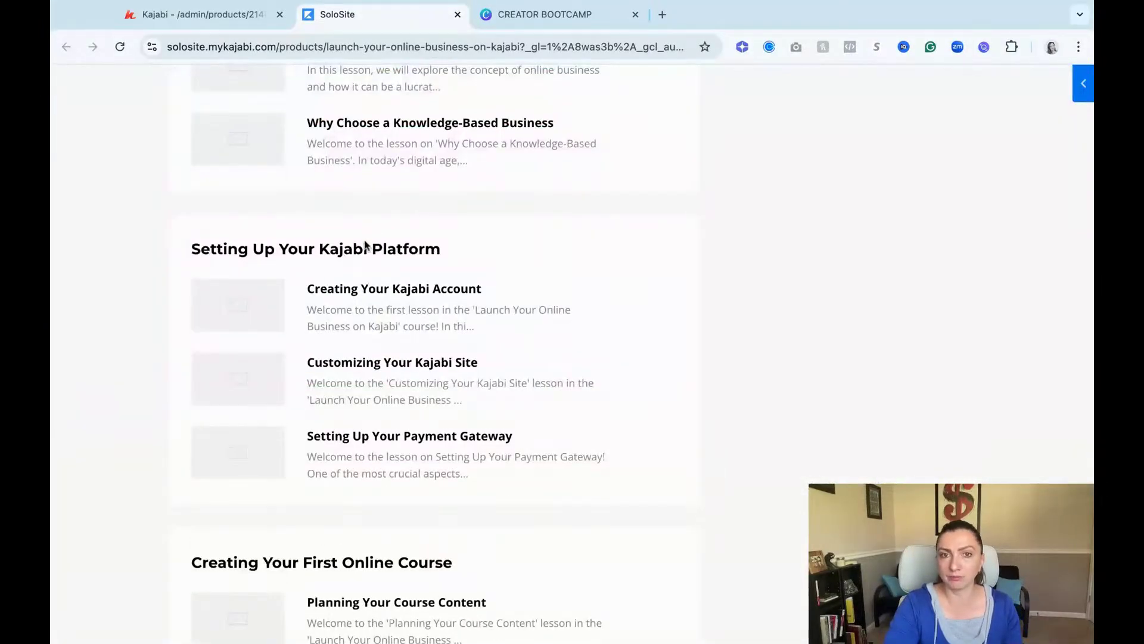
scroll(411, 278, up, 8)
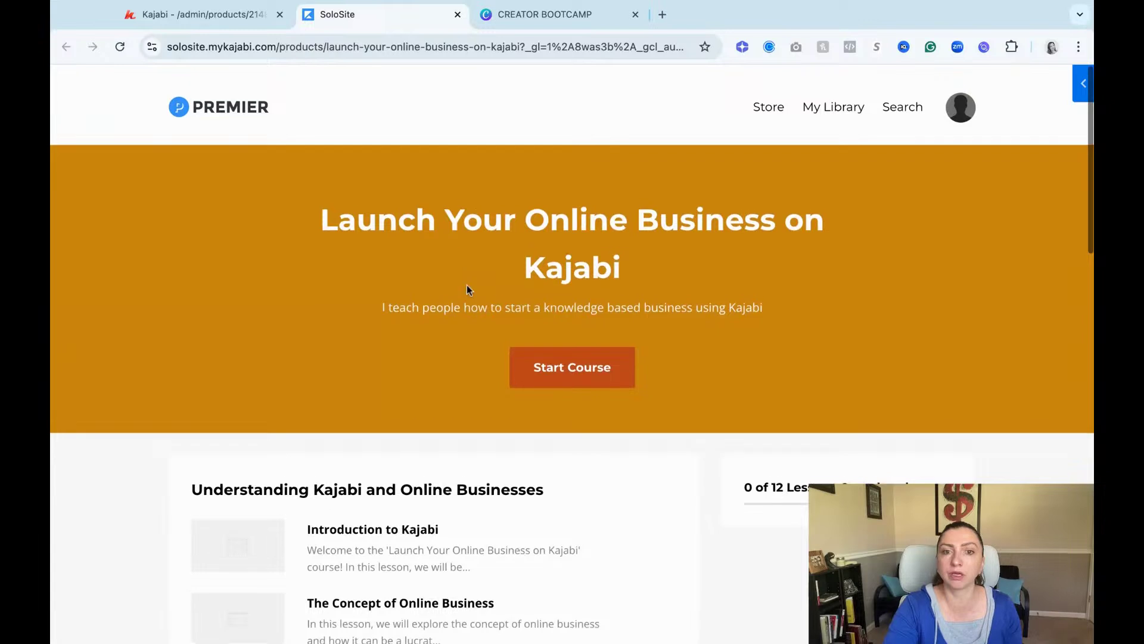
click(238, 25)
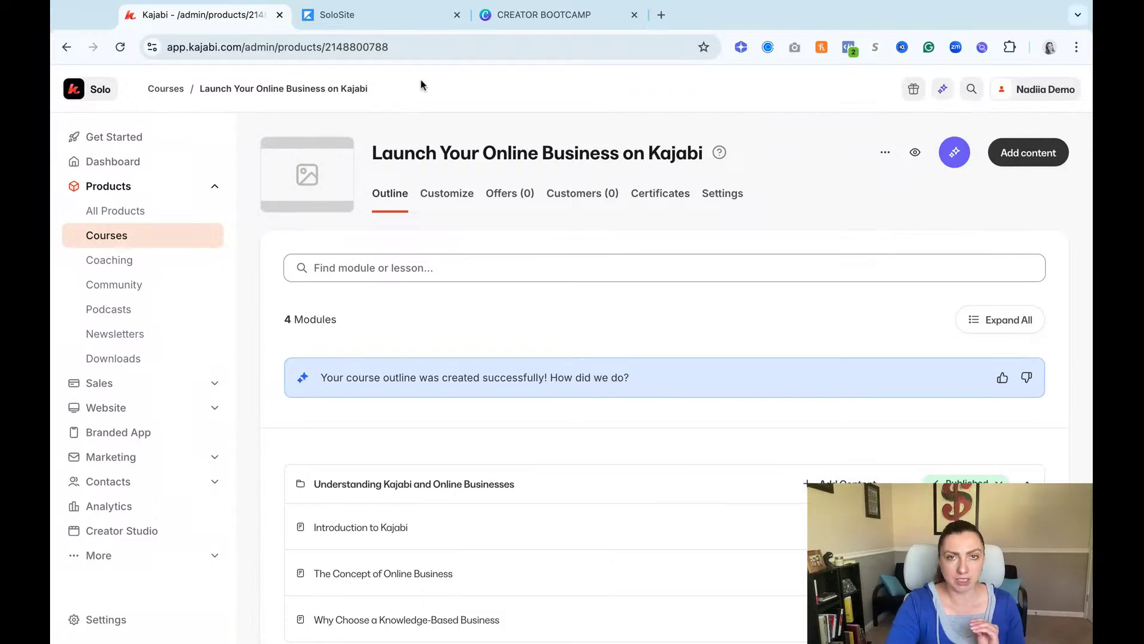
Look over the course landing page and its header logo once more, and go back to the course outline.
click(413, 19)
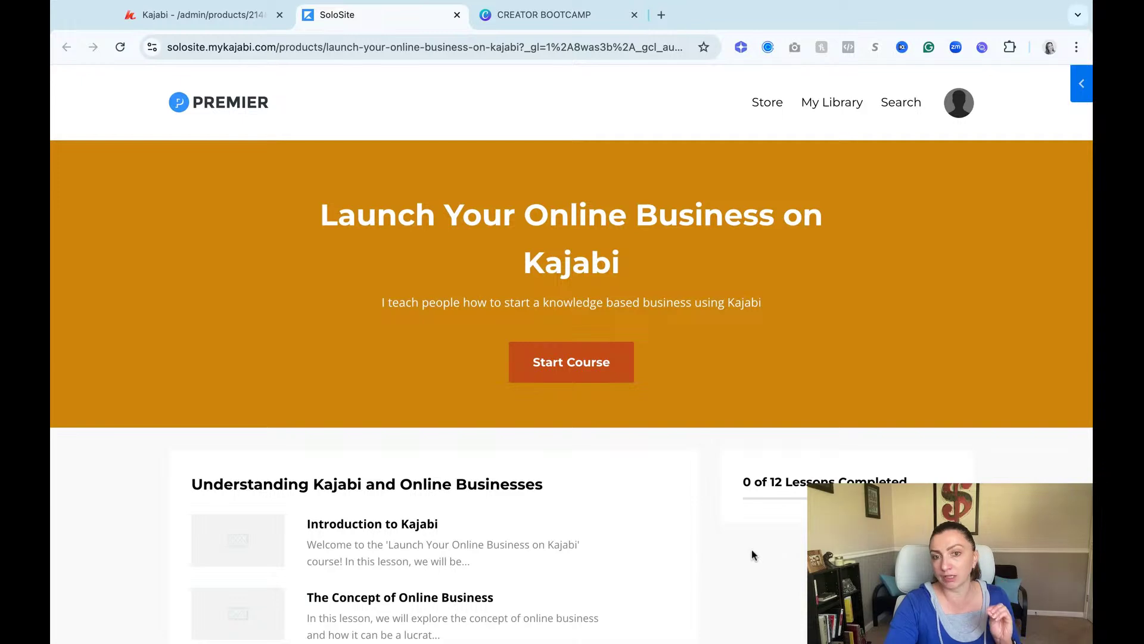
scroll(753, 555, down, 6)
scroll(759, 355, up, 6)
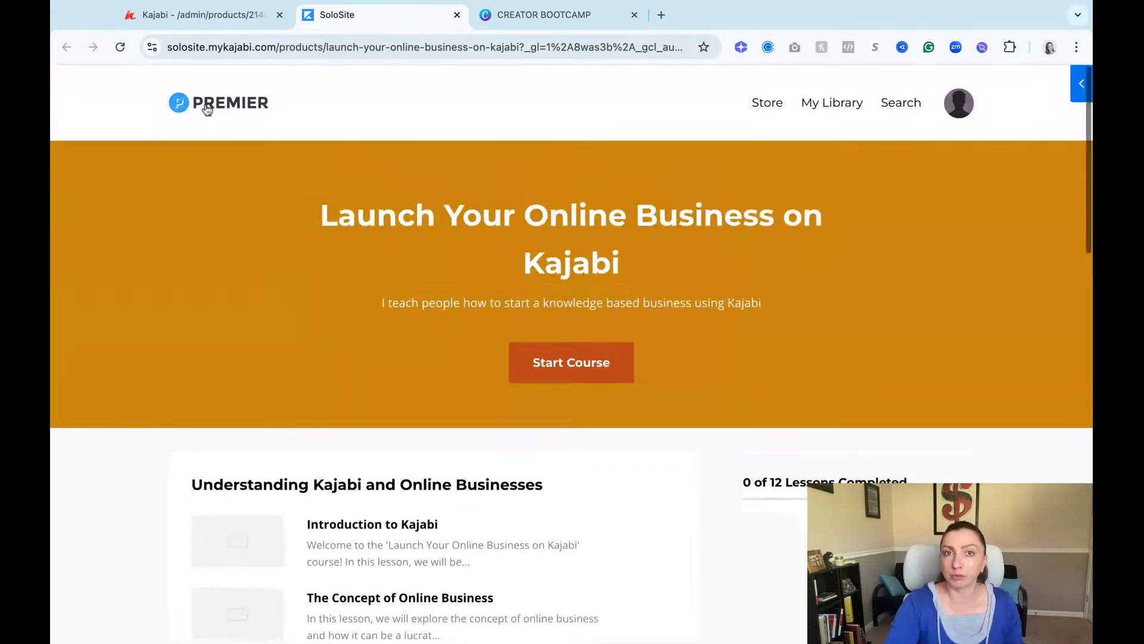
click(197, 19)
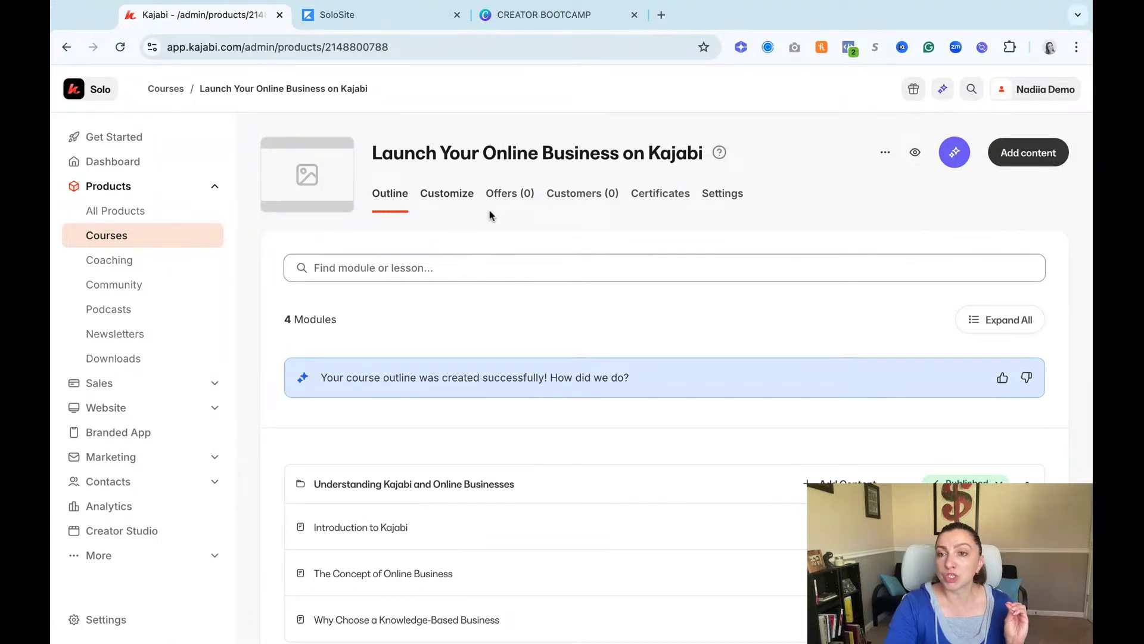
Open the course's active Premier Product template in the customization editor.
scroll(784, 444, down, 4)
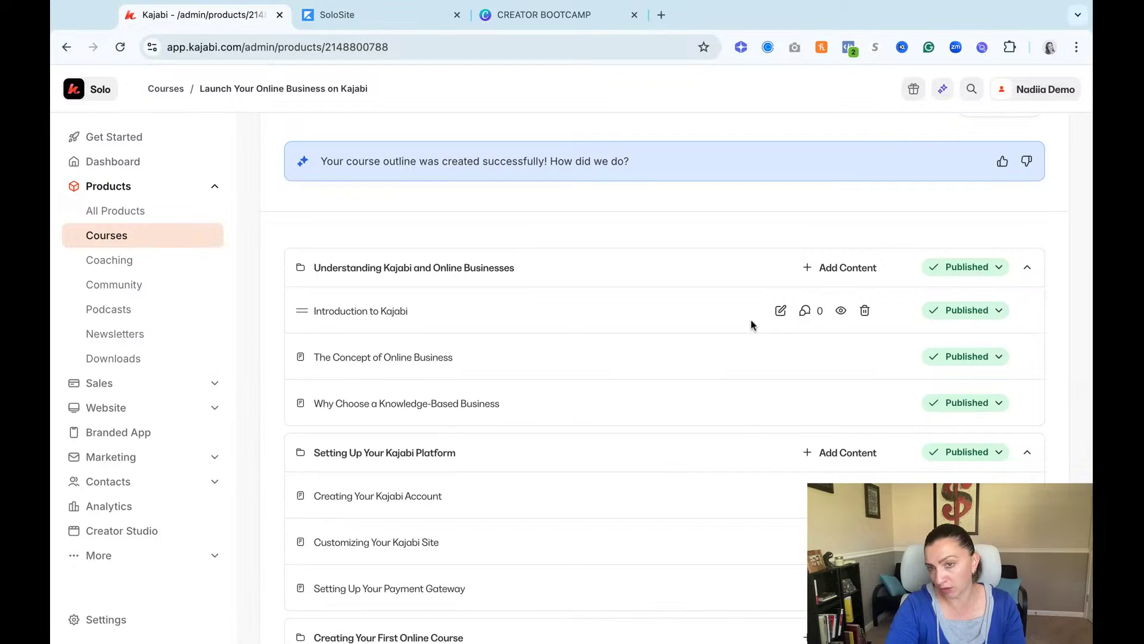
scroll(750, 328, up, 4)
scroll(415, 179, down, 1)
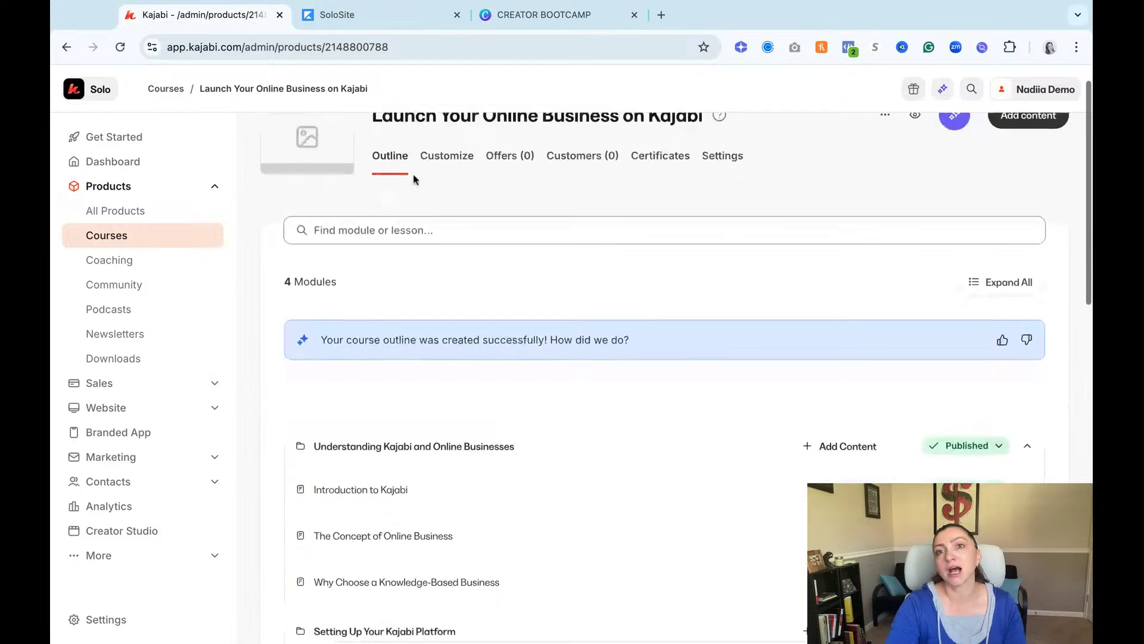
click(442, 162)
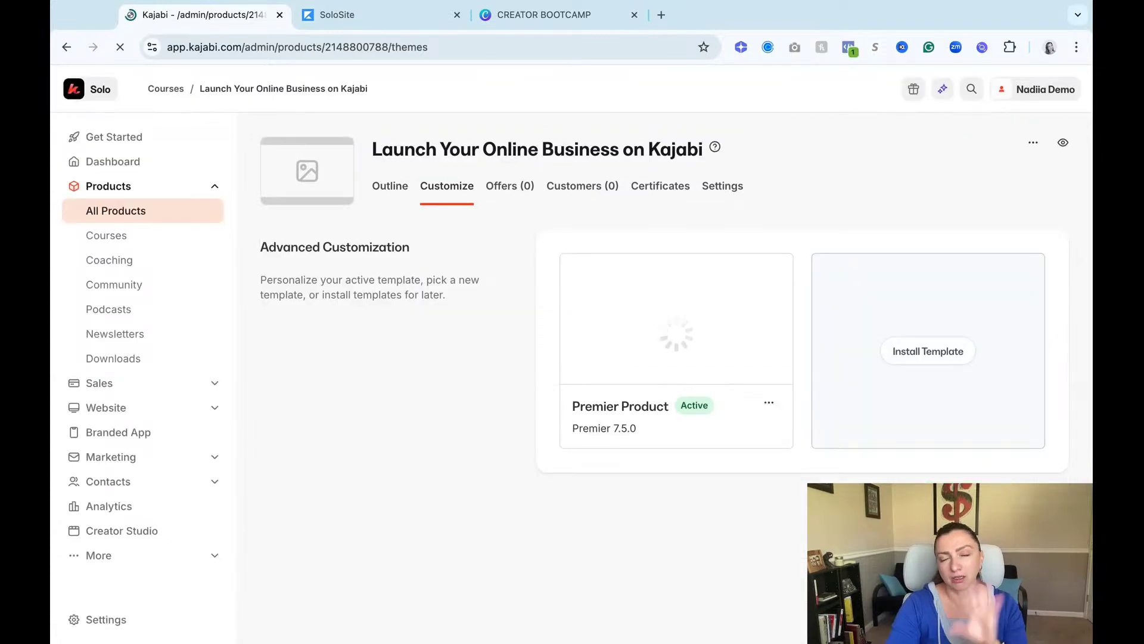
mouse_move(708, 315)
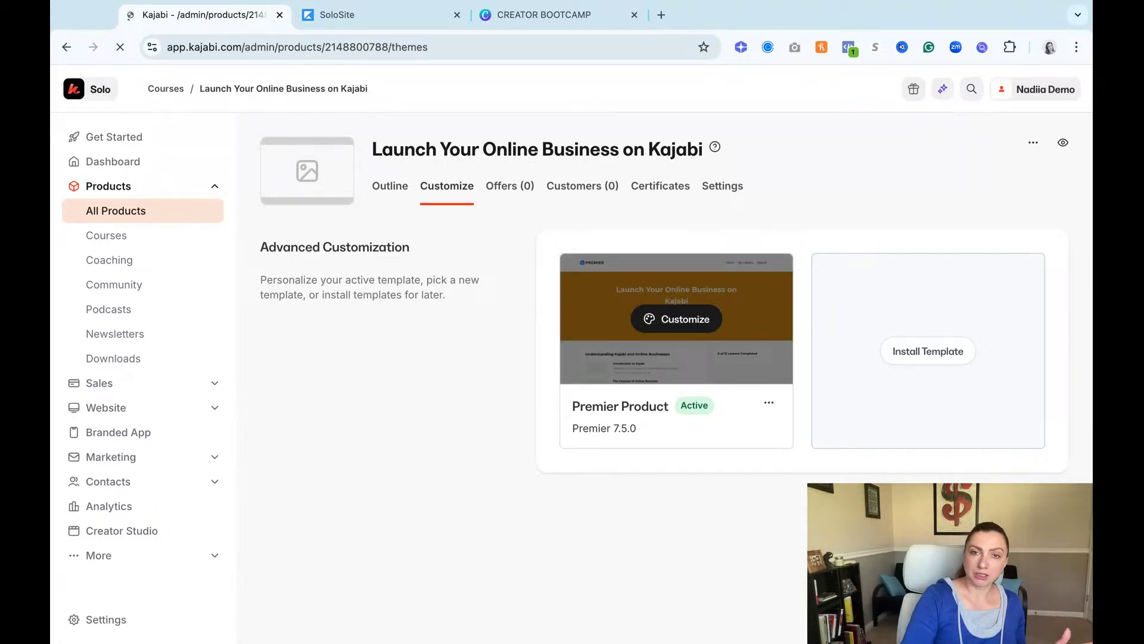
click(390, 185)
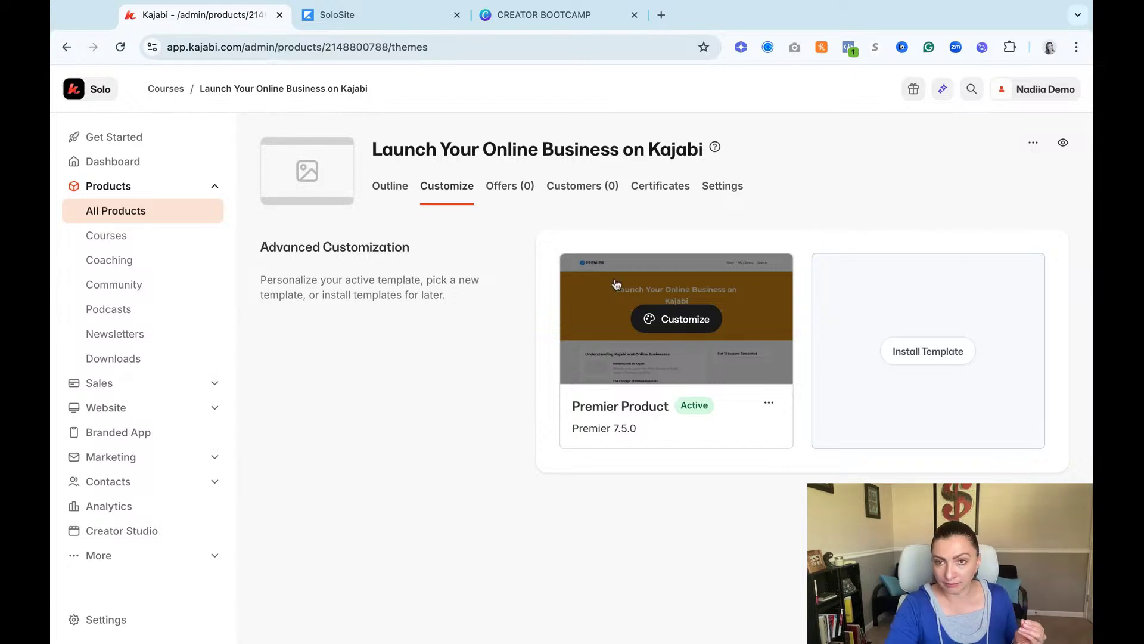
click(686, 320)
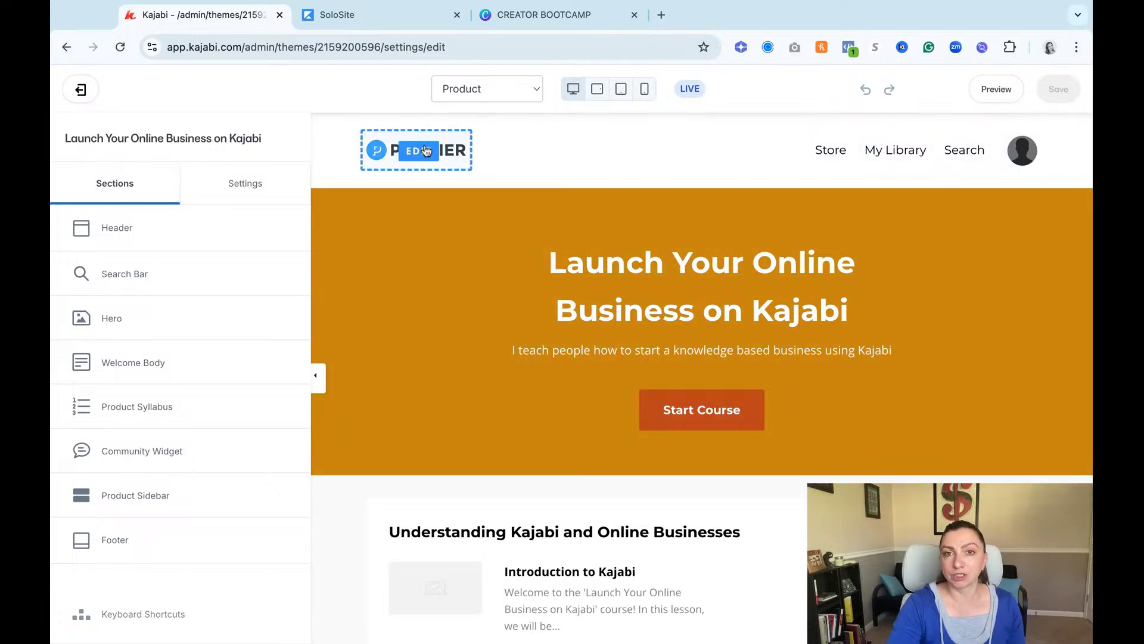
Open the header's logo settings and clear the logo text "PREMIER".
click(426, 151)
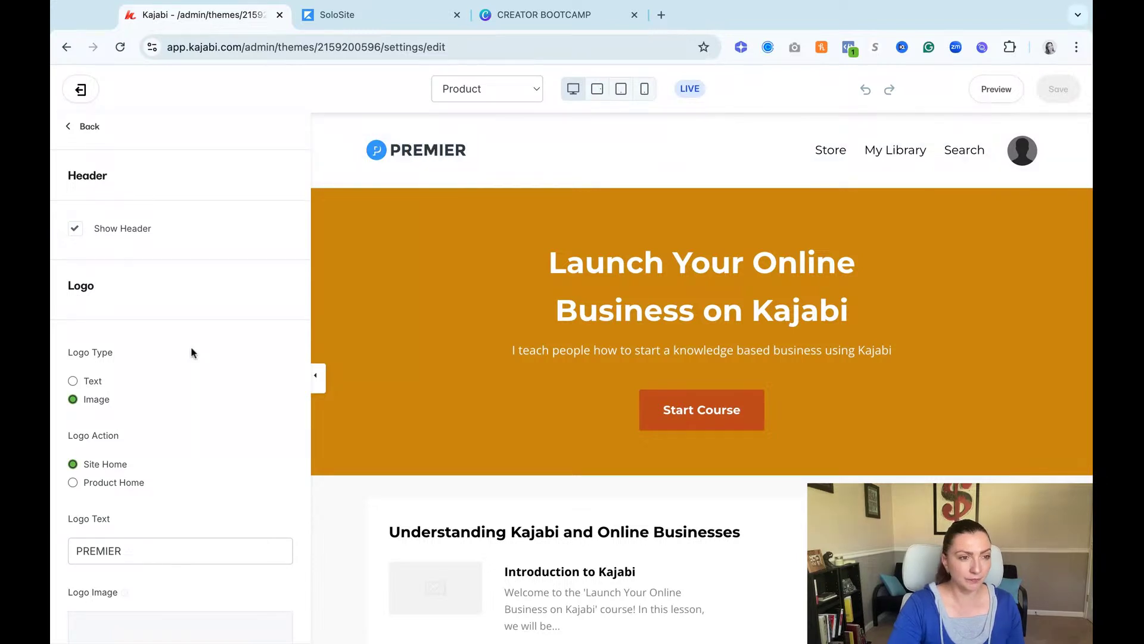
scroll(176, 391, down, 5)
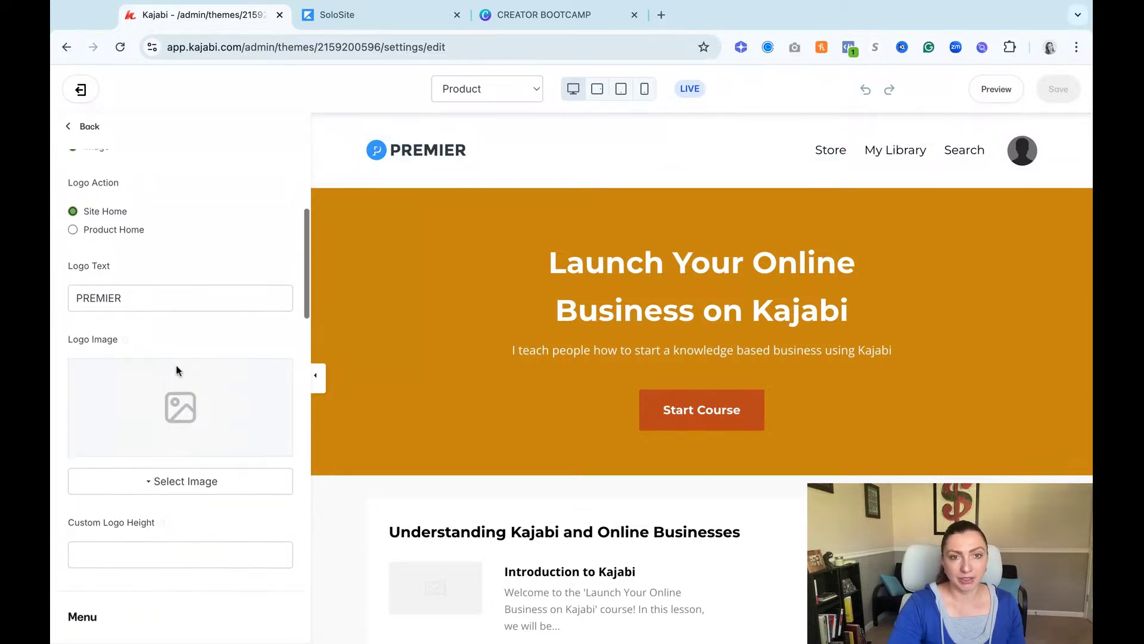
scroll(152, 322, up, 3)
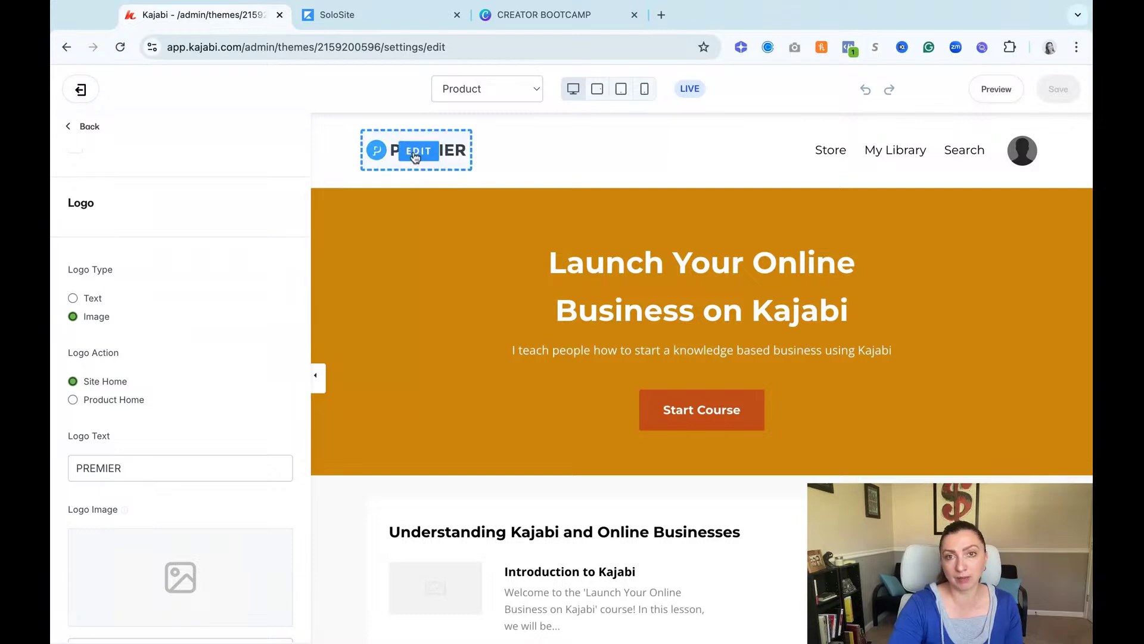
click(163, 473)
double_click(163, 473)
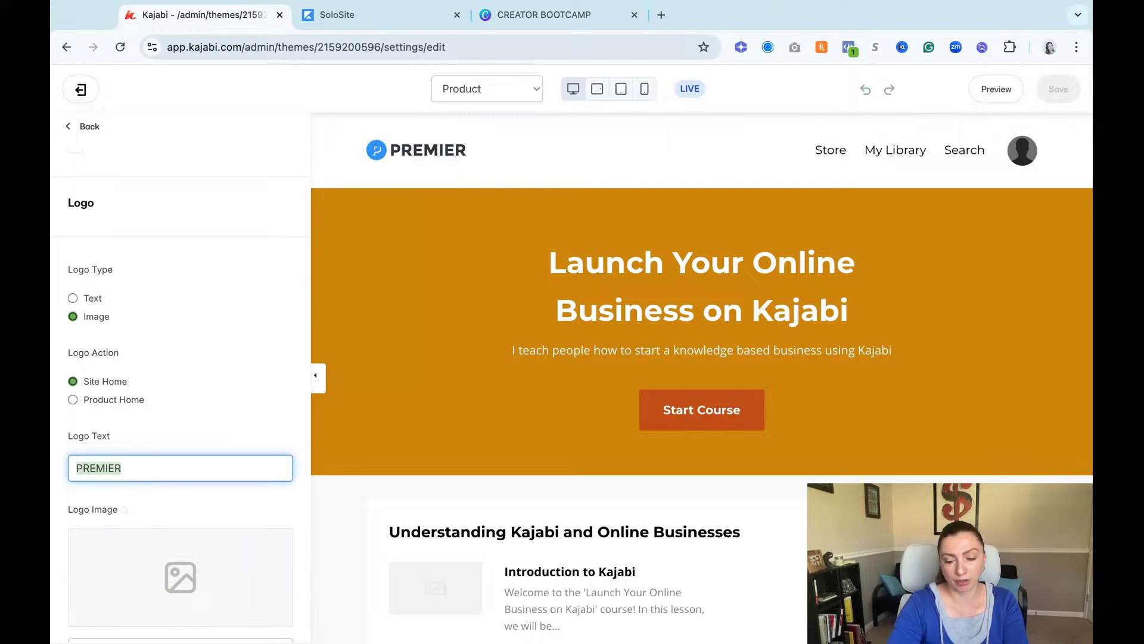
key(BackSpace)
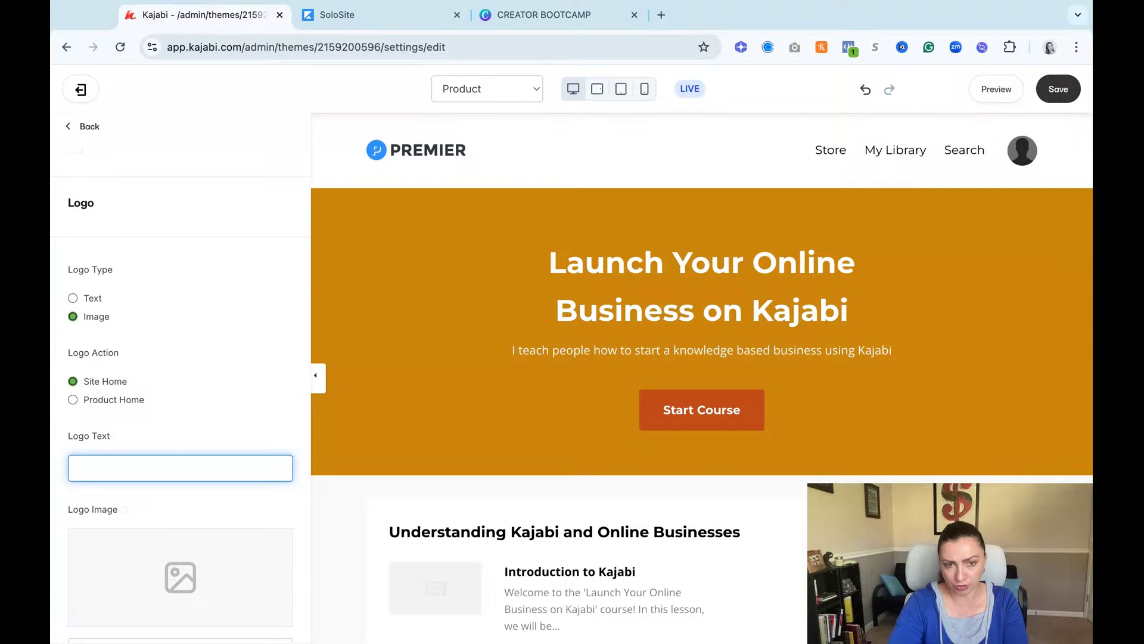
Set the header's logo image to the recently used "solo site" logo and check the other image source options.
scroll(248, 570, down, 2)
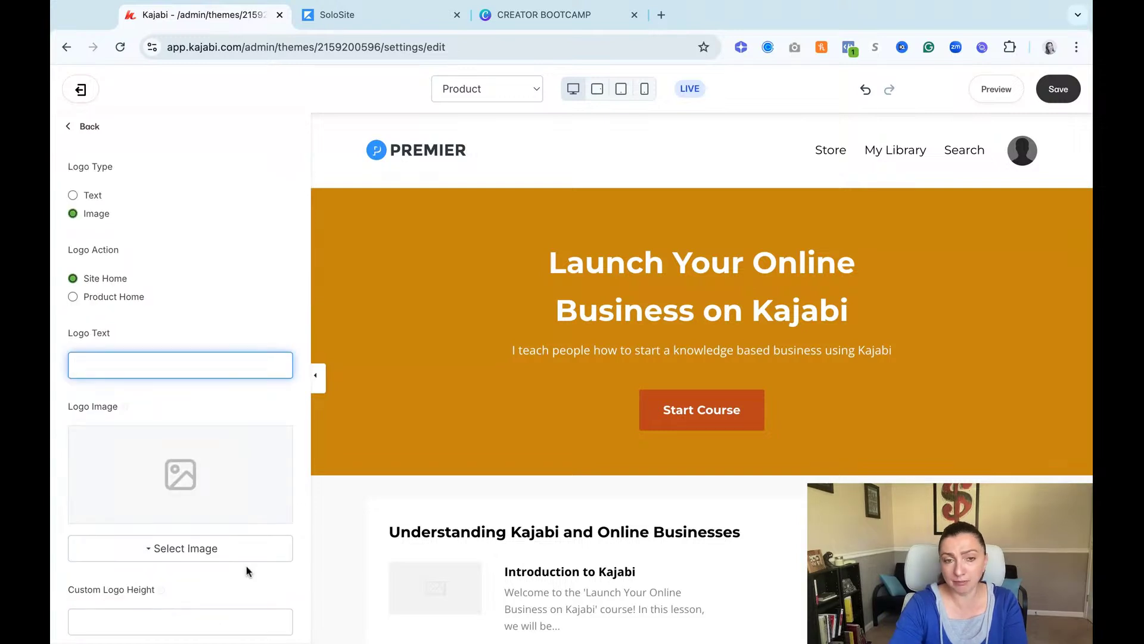
click(182, 557)
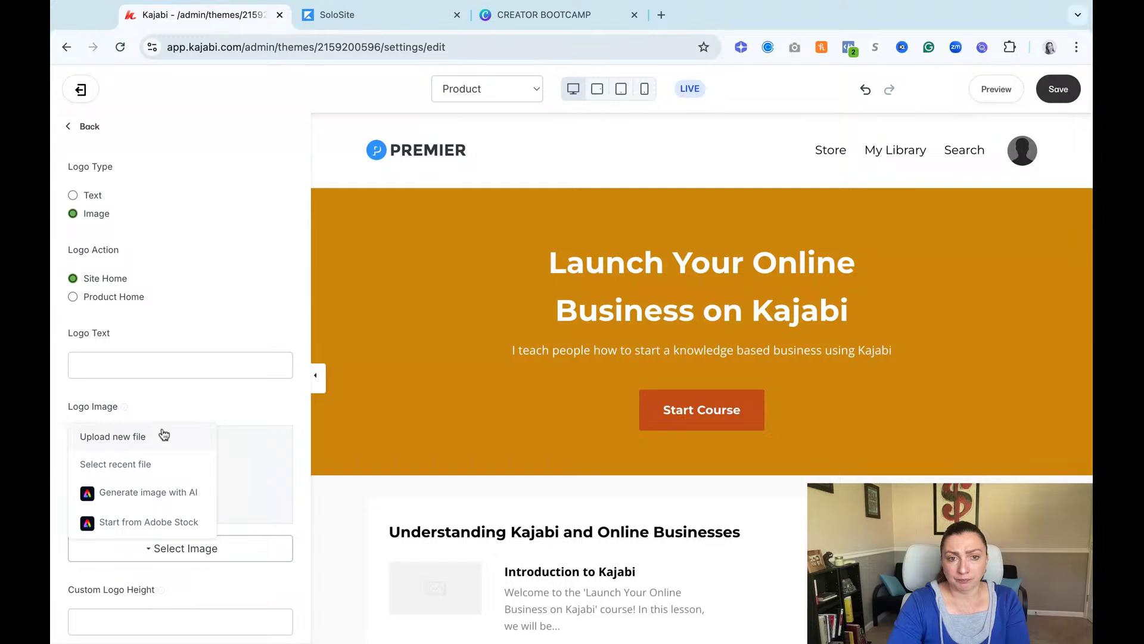
click(146, 471)
click(306, 262)
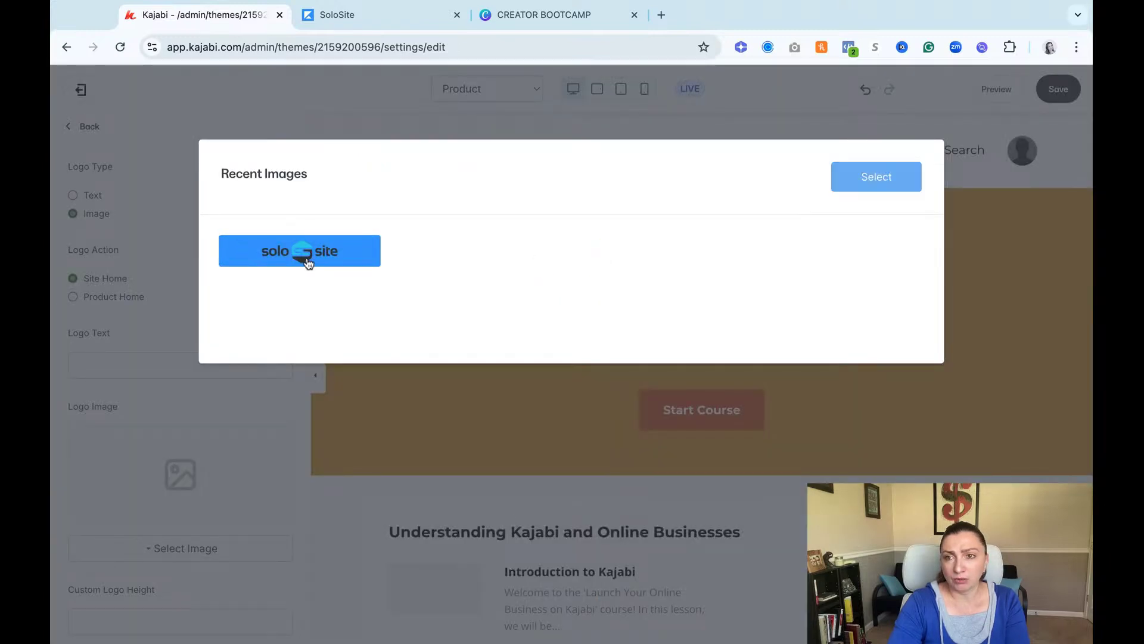
click(892, 197)
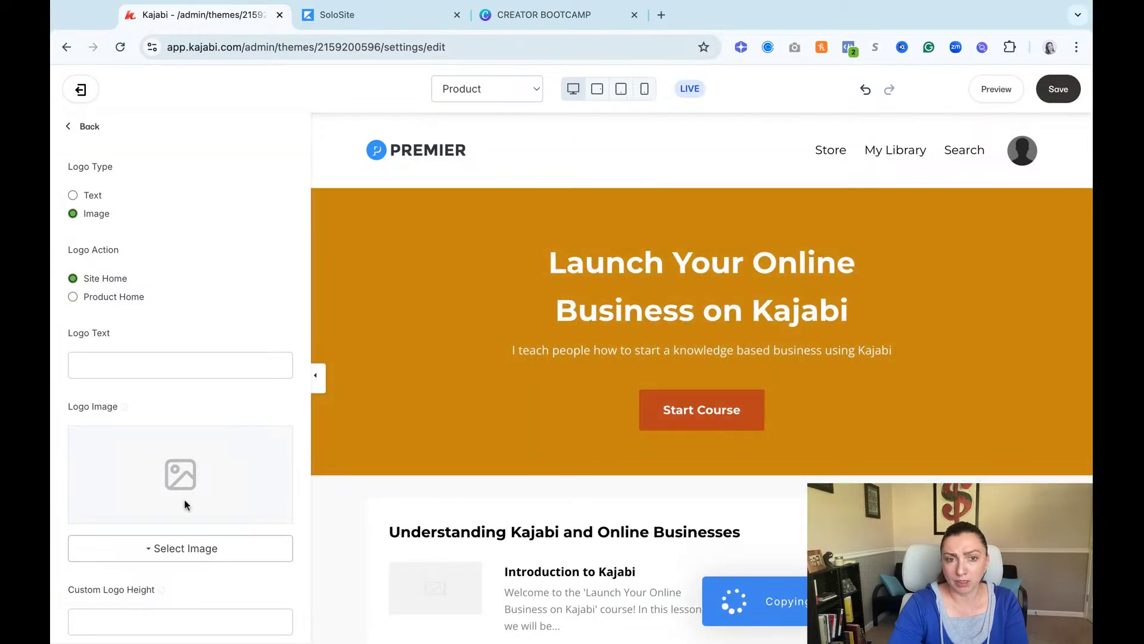
scroll(187, 501, down, 3)
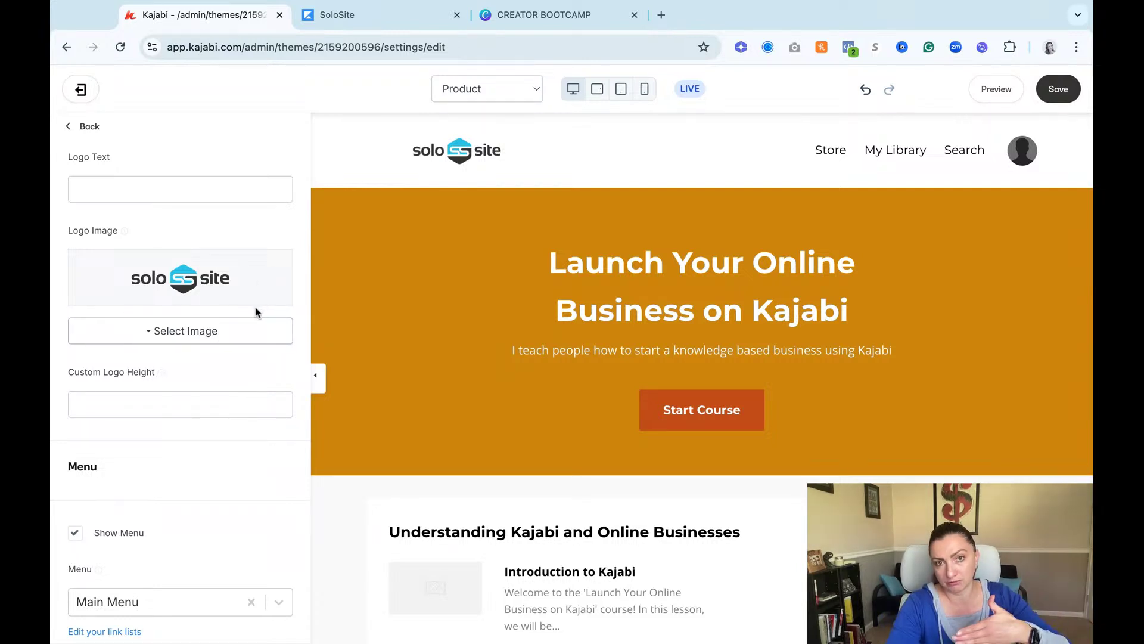
click(213, 346)
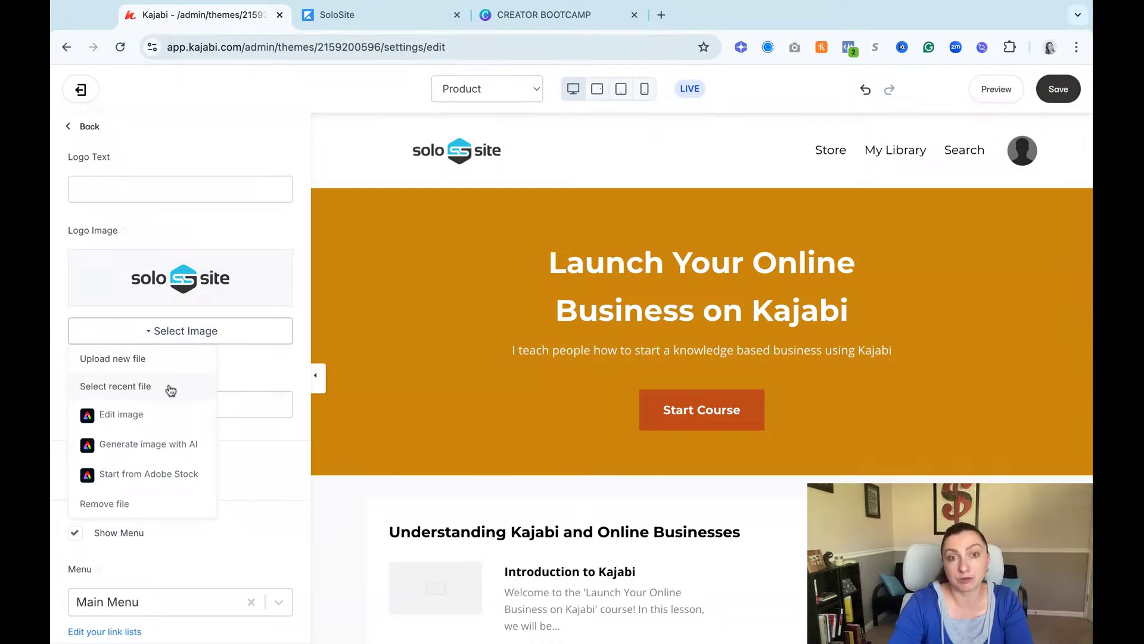
click(261, 365)
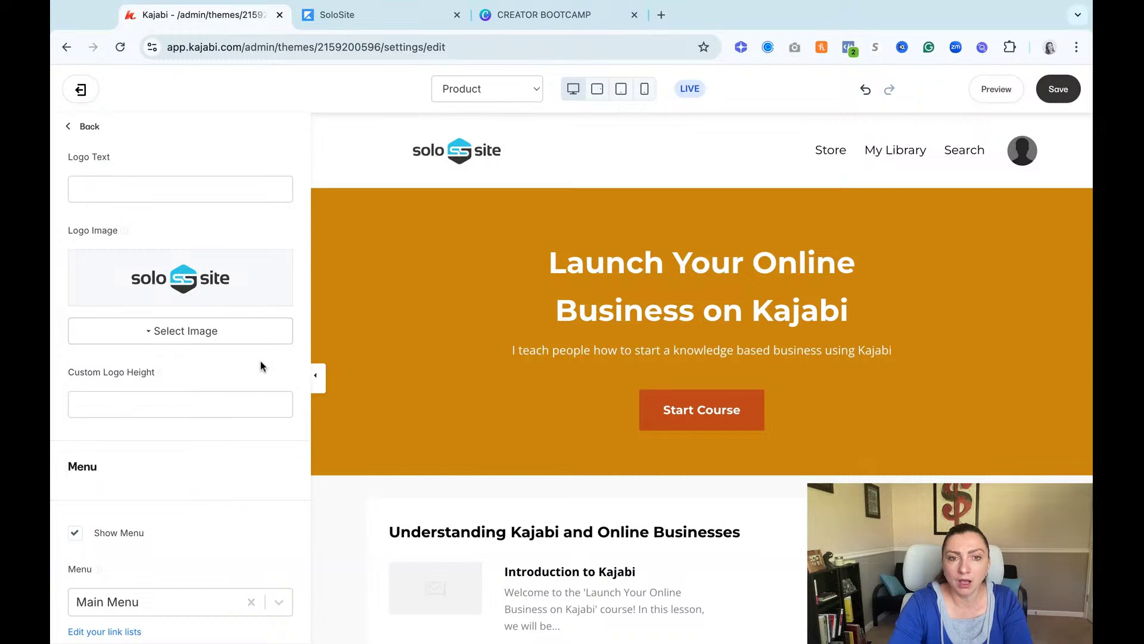
Open the hero section's settings and start its background image from Adobe Stock, dismissing the premium trial offer.
scroll(261, 365, down, 3)
scroll(184, 402, down, 2)
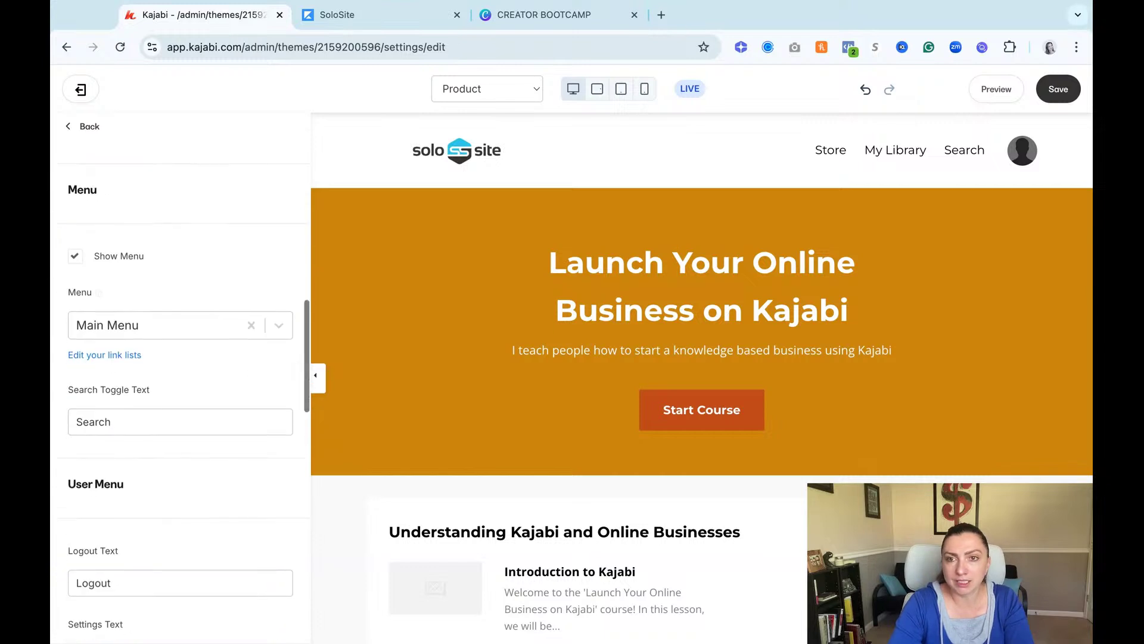
click(381, 273)
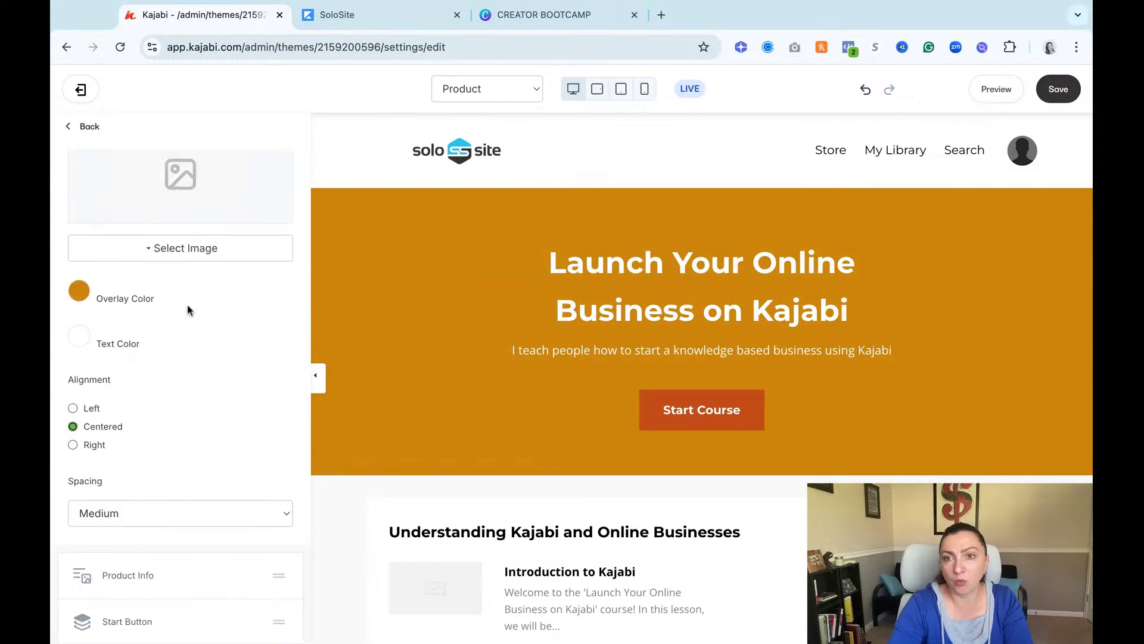
scroll(188, 305, up, 4)
scroll(178, 394, down, 3)
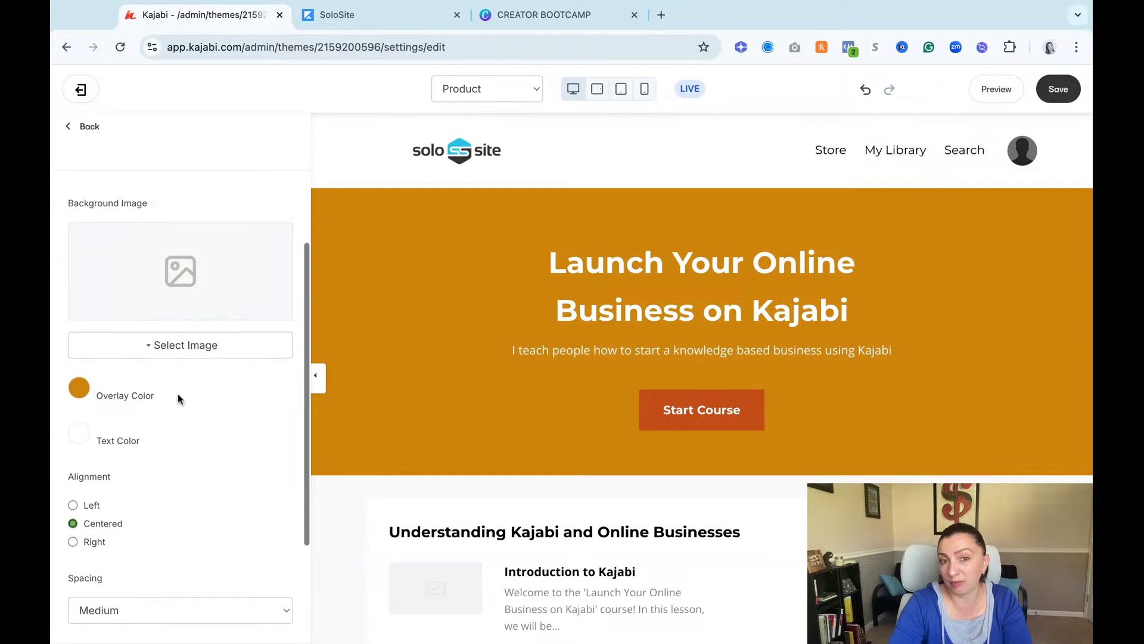
click(180, 347)
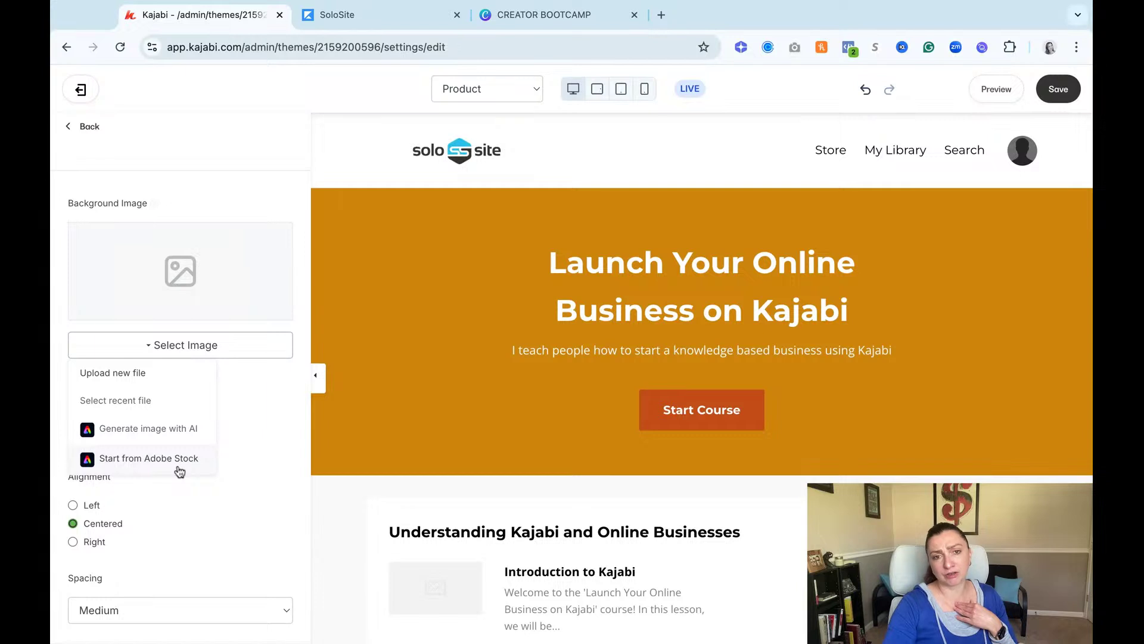
click(180, 470)
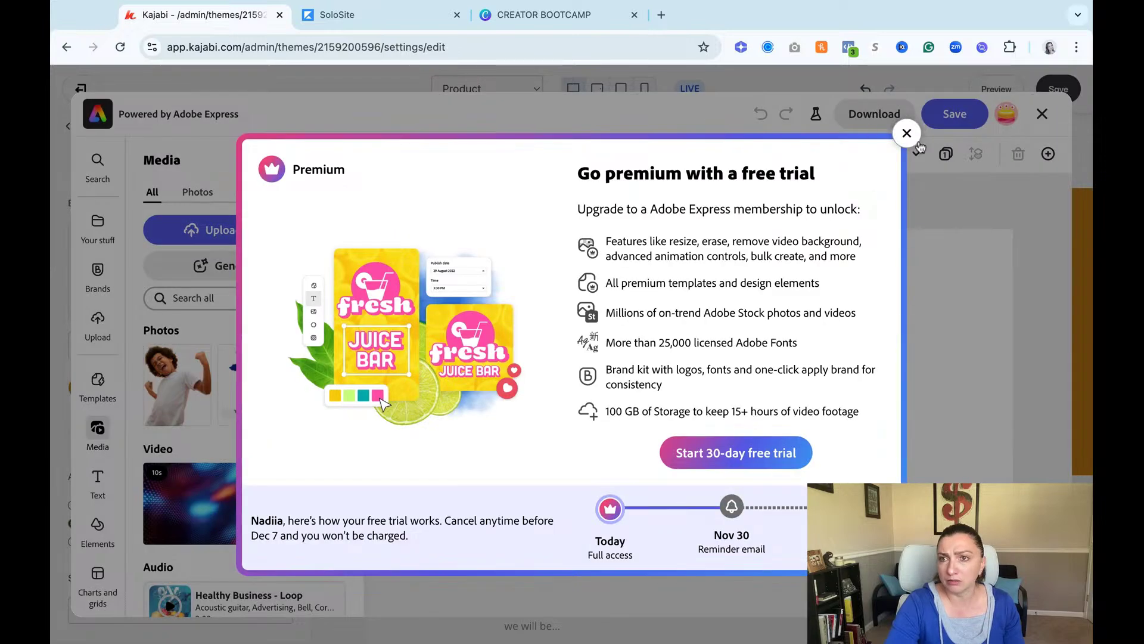
click(910, 137)
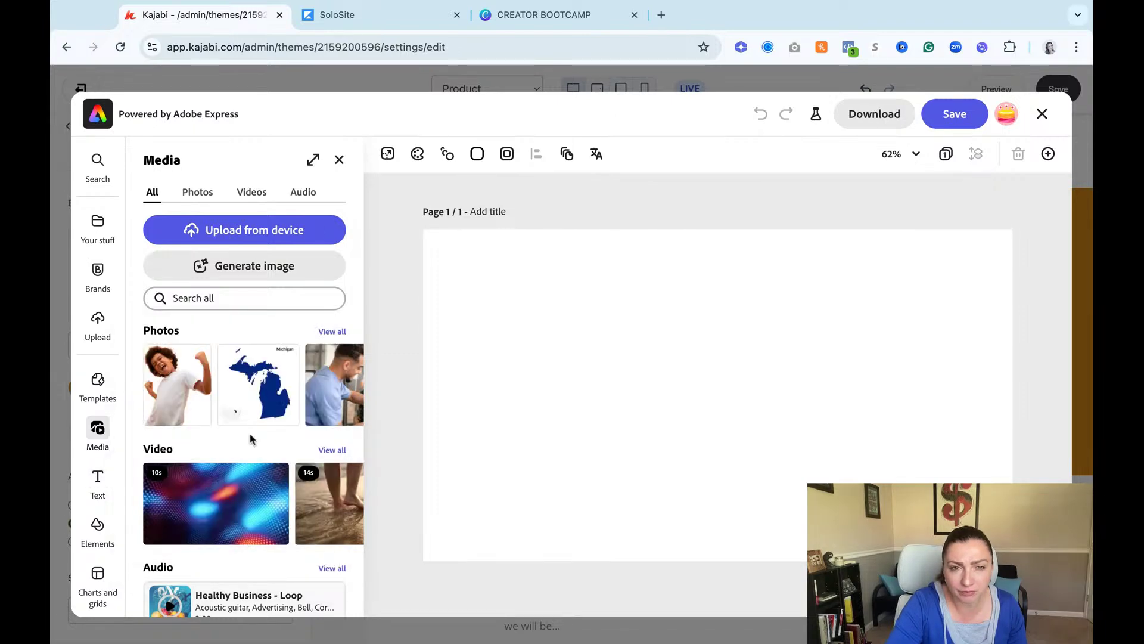
Browse the stock photos and place the seasonal photo of orange autumn leaves on the blank page.
click(333, 332)
scroll(286, 370, down, 1)
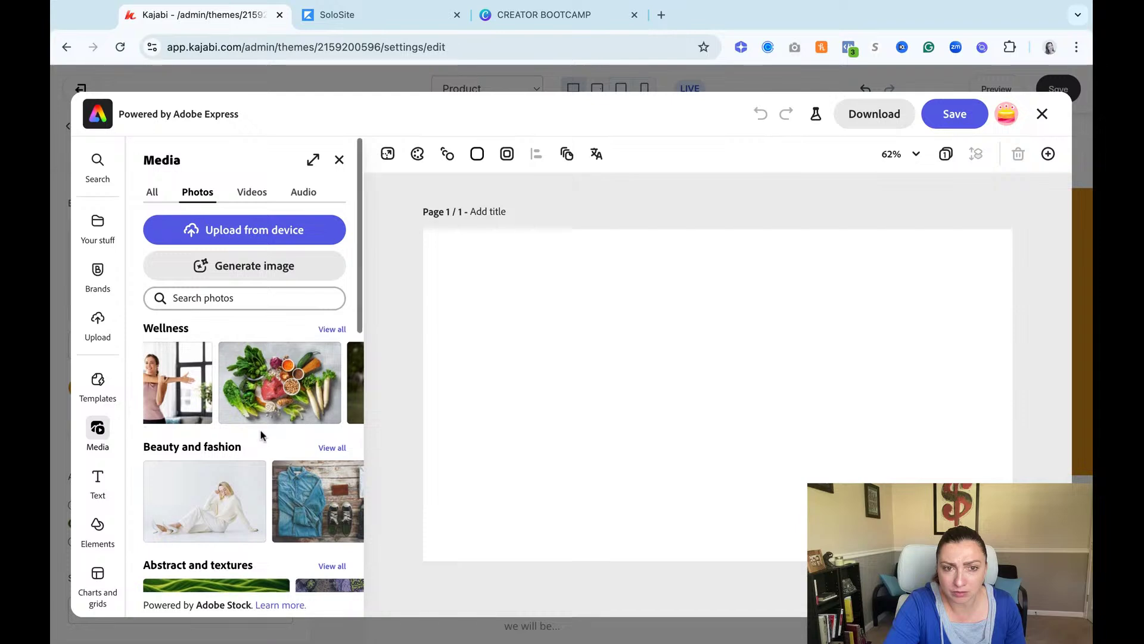
scroll(295, 532, down, 4)
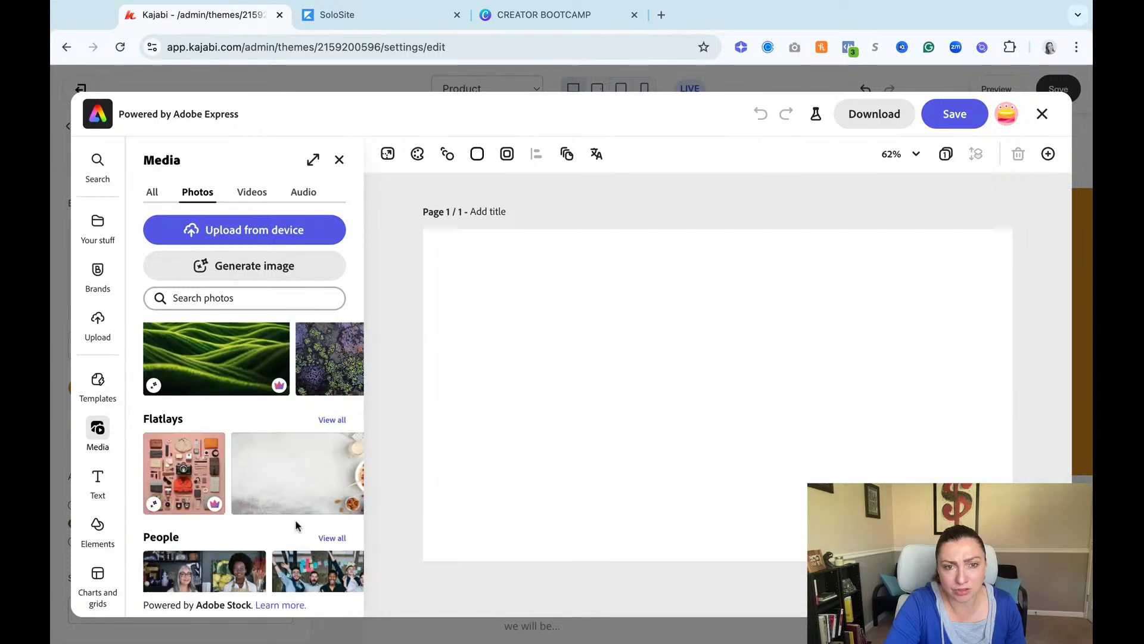
scroll(298, 513, down, 5)
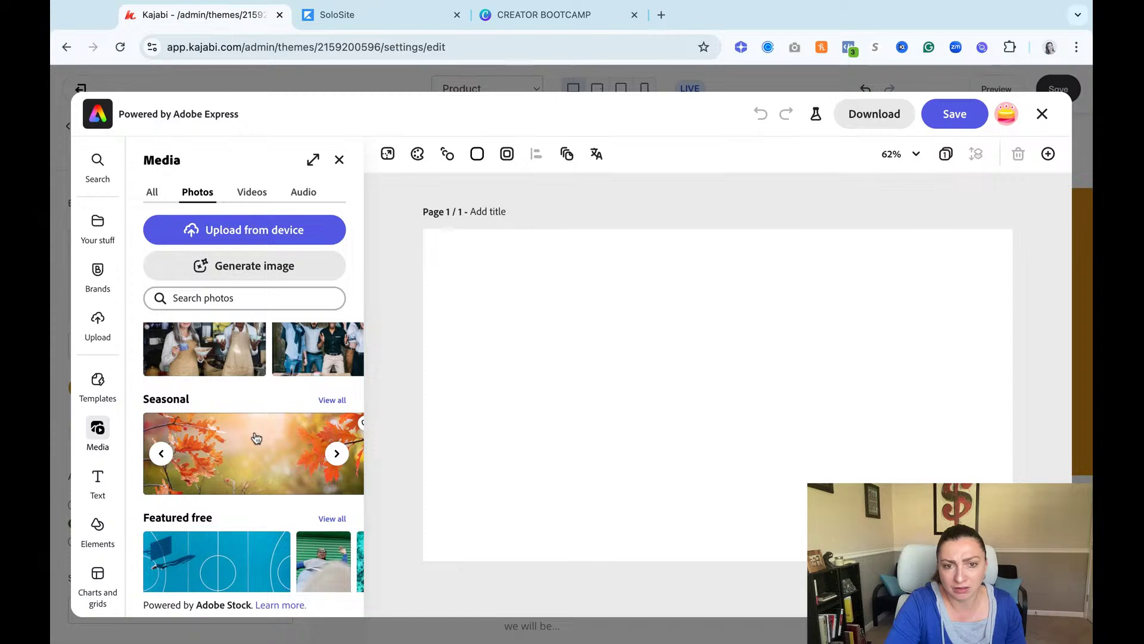
click(256, 438)
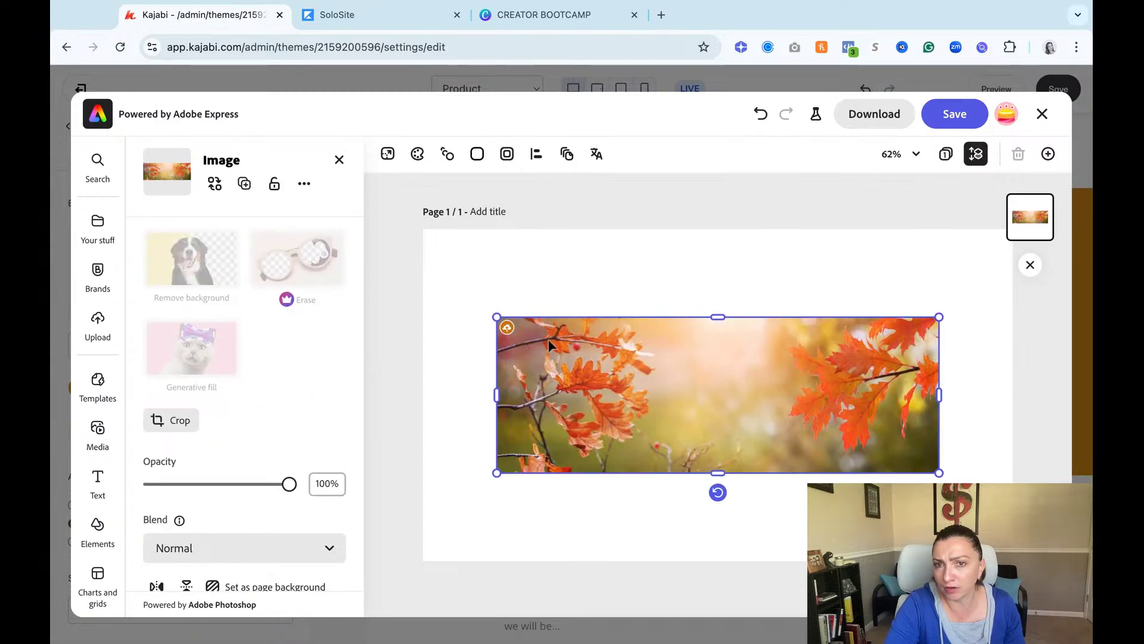
Enlarge the autumn leaves photo until it covers the whole page.
right_click(579, 364)
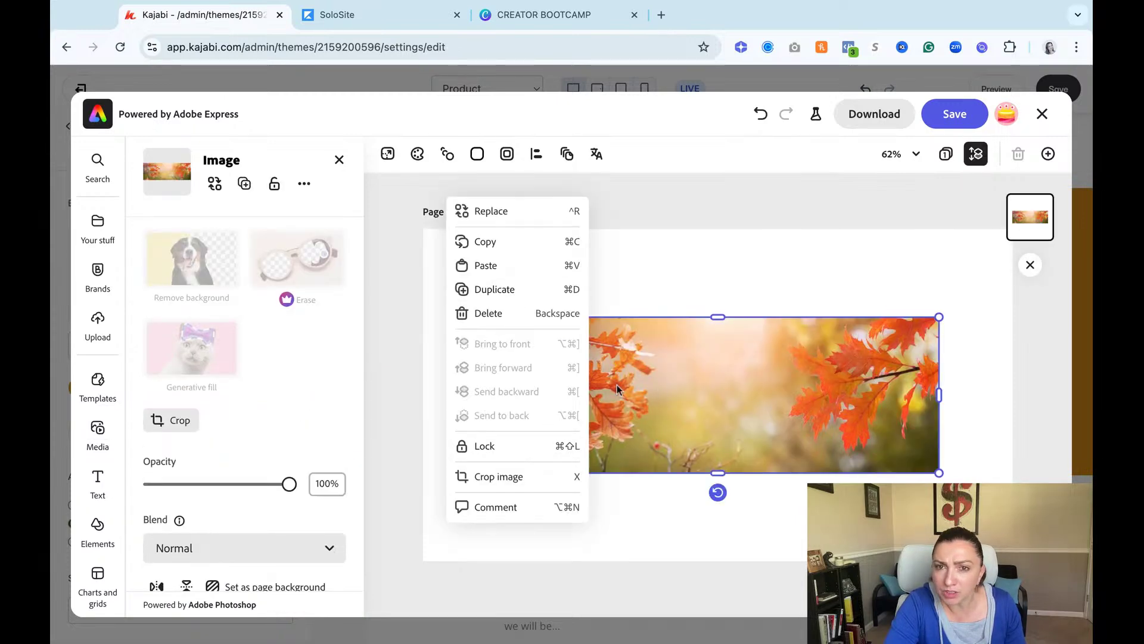
click(742, 406)
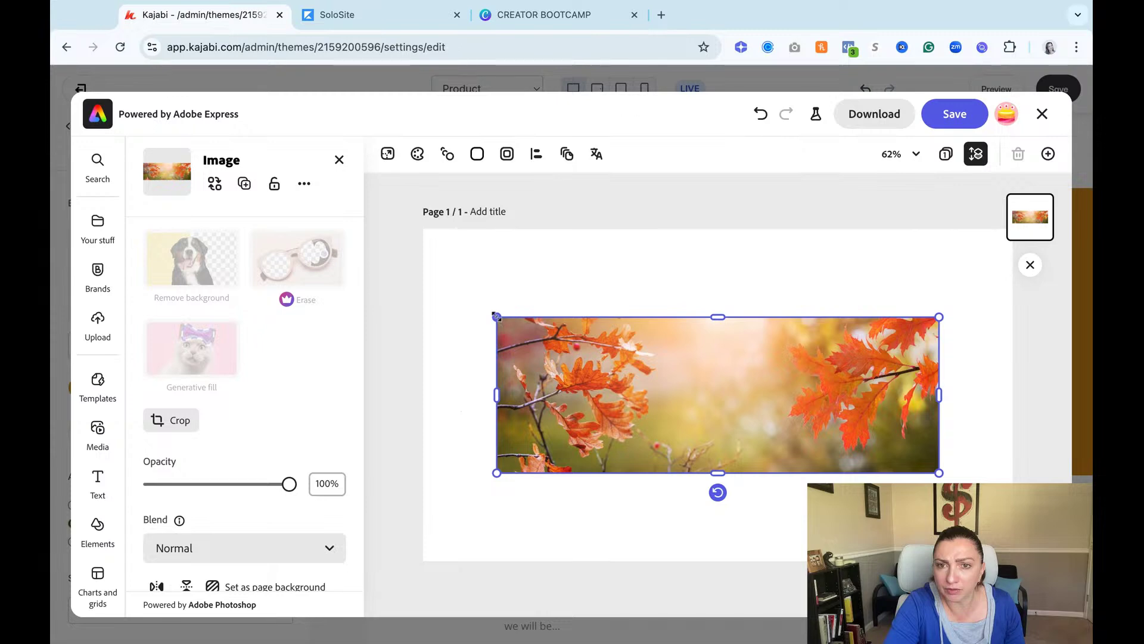
drag(497, 317, 394, 281)
drag(669, 281, 669, 226)
mouse_move(942, 470)
mouse_down()
mouse_move(1014, 506)
mouse_move(945, 473)
mouse_up()
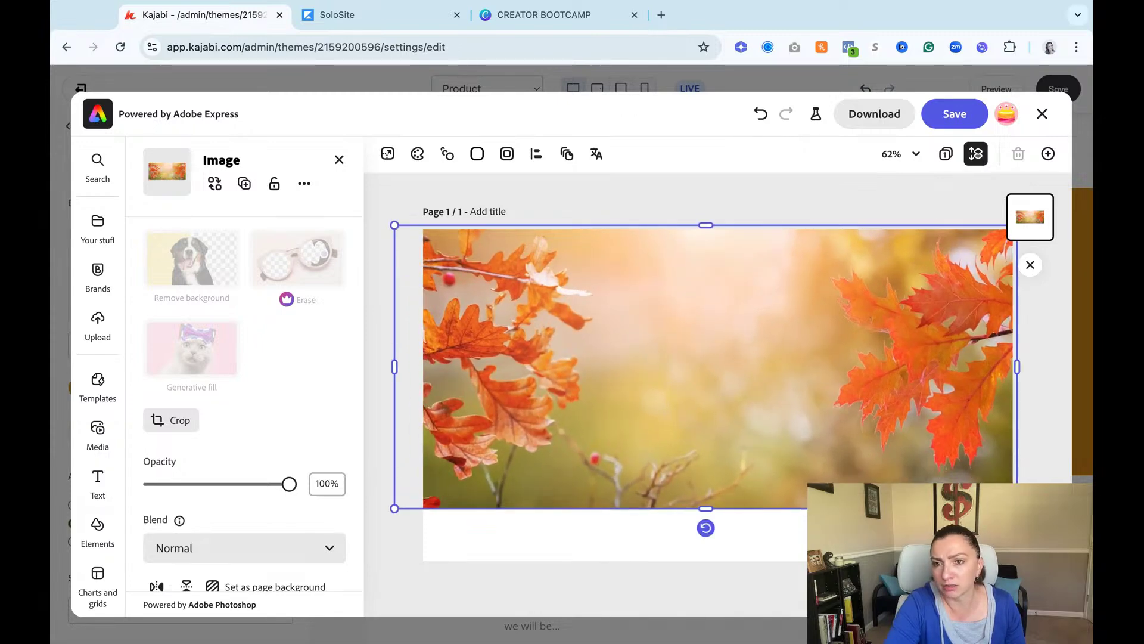
drag(707, 510, 706, 560)
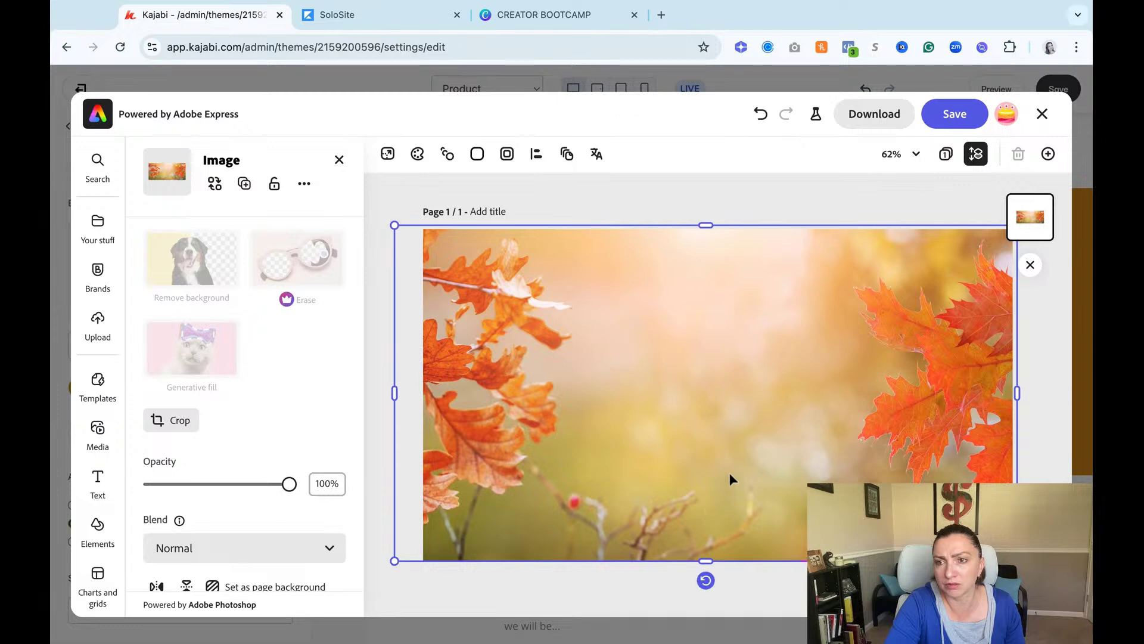
Shift the photo within its crop frame to feature the right-hand leaves, and save it as a JPG for the hero background.
double_click(674, 439)
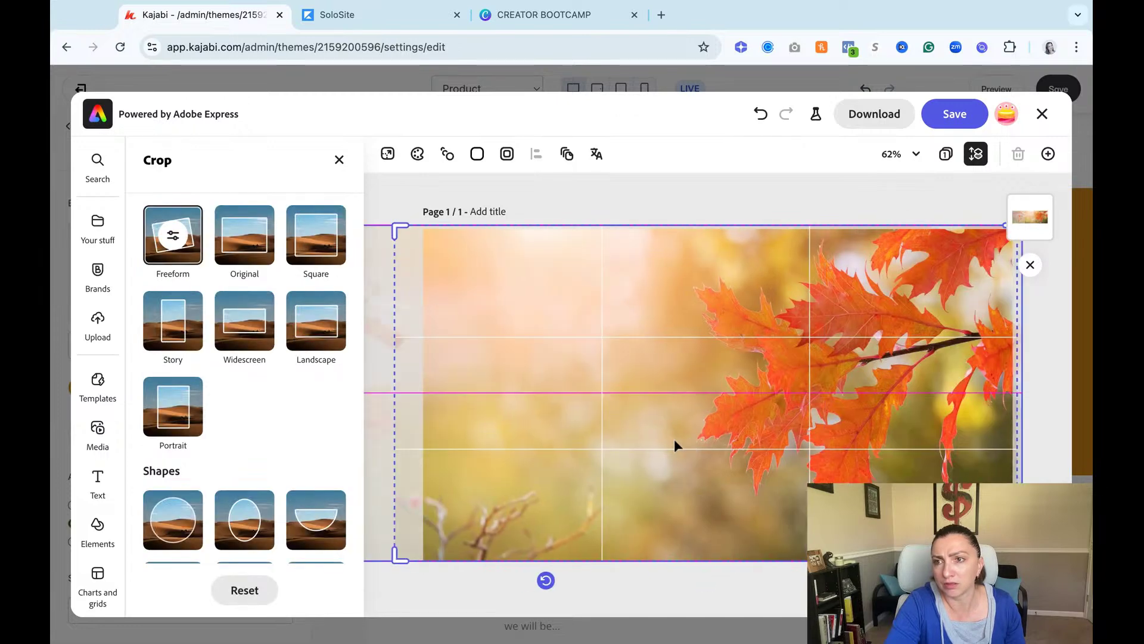
drag(691, 438, 691, 441)
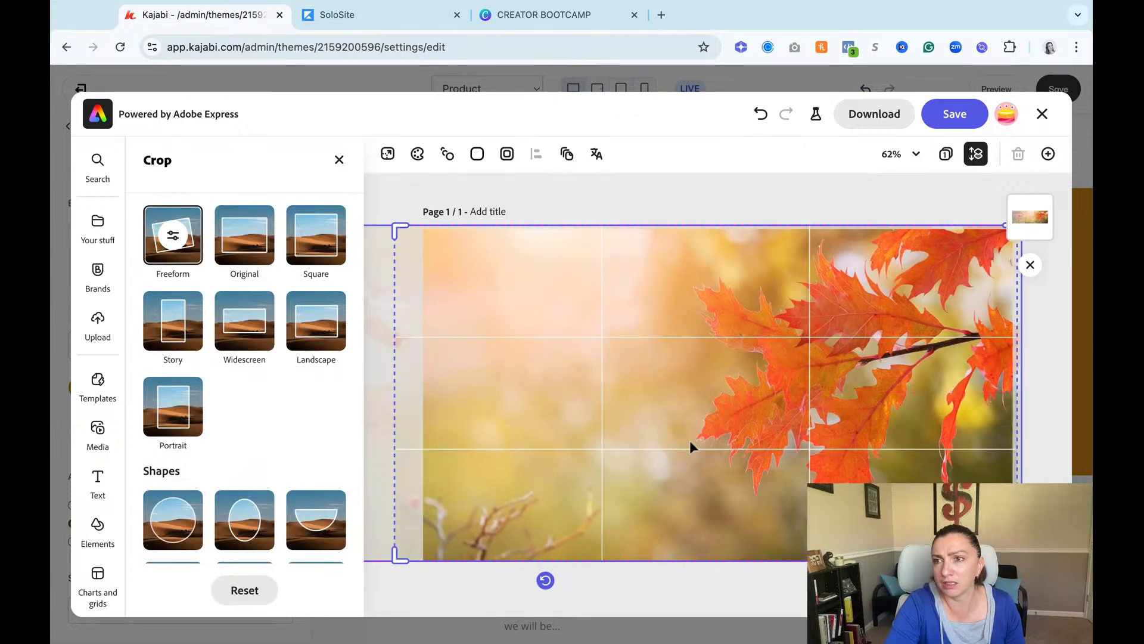
click(816, 207)
click(817, 206)
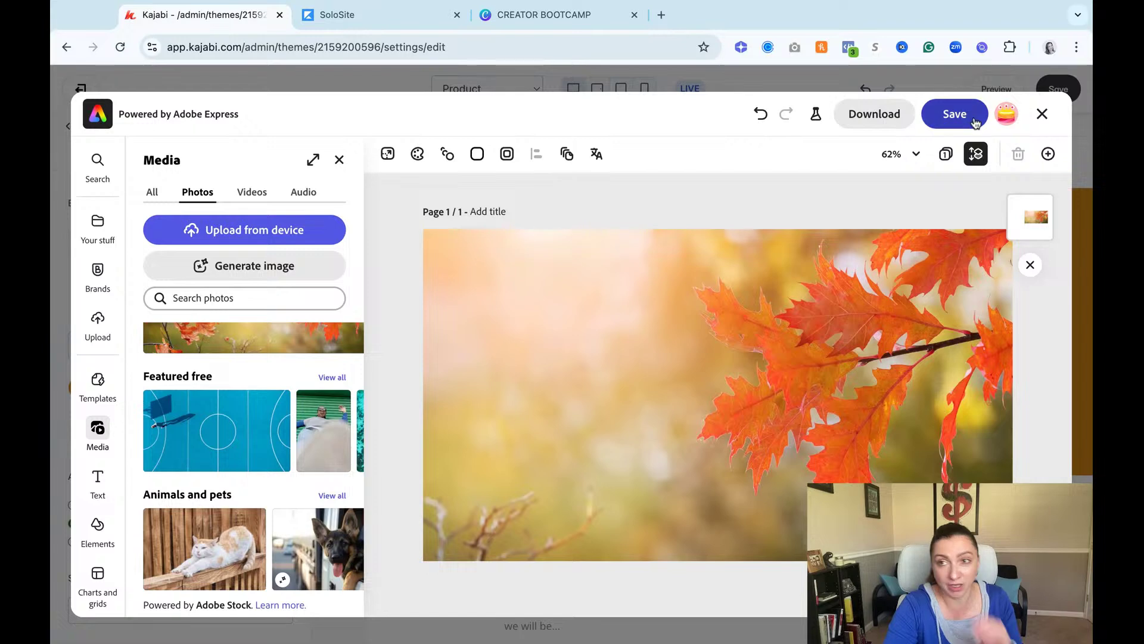
click(974, 121)
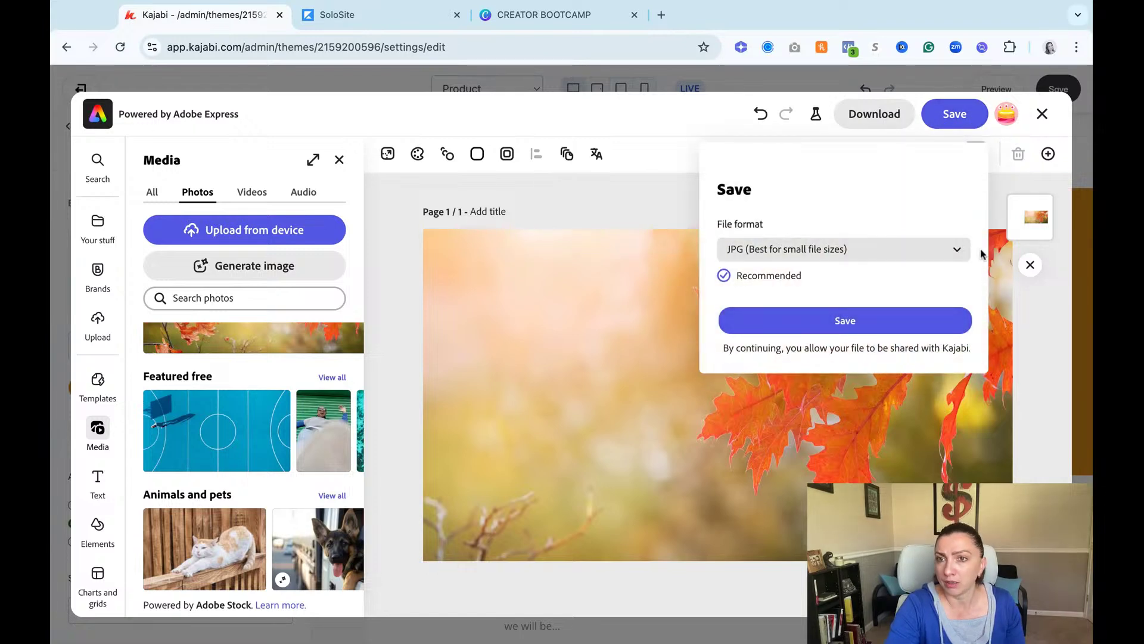
click(910, 324)
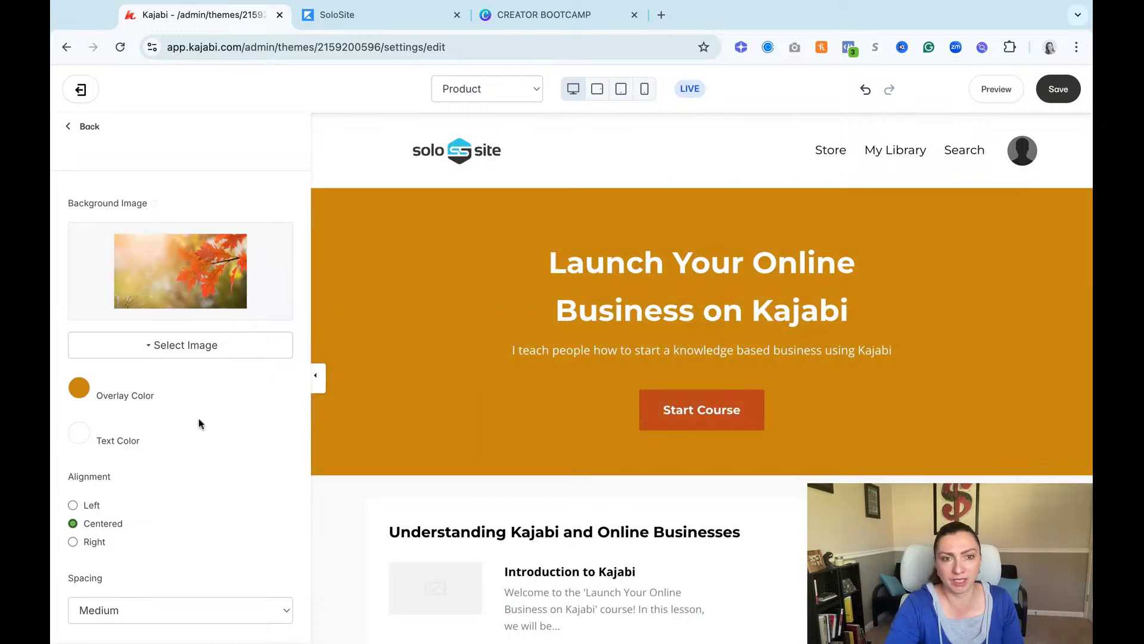
Set the hero's overlay color to the fully transparent swatch.
click(75, 391)
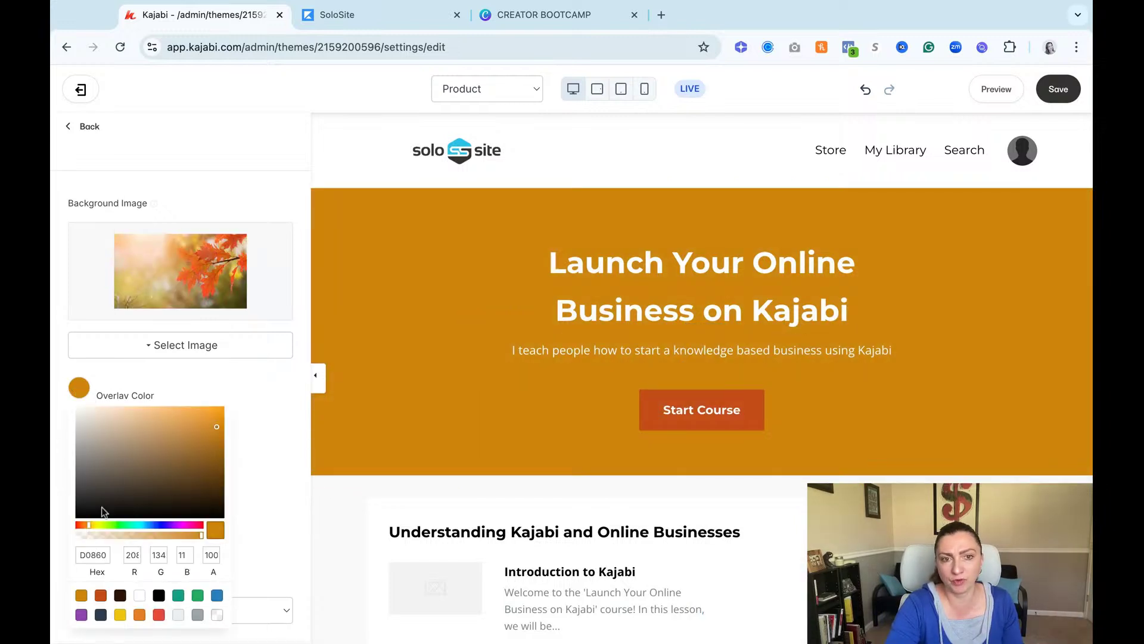
click(217, 616)
click(270, 450)
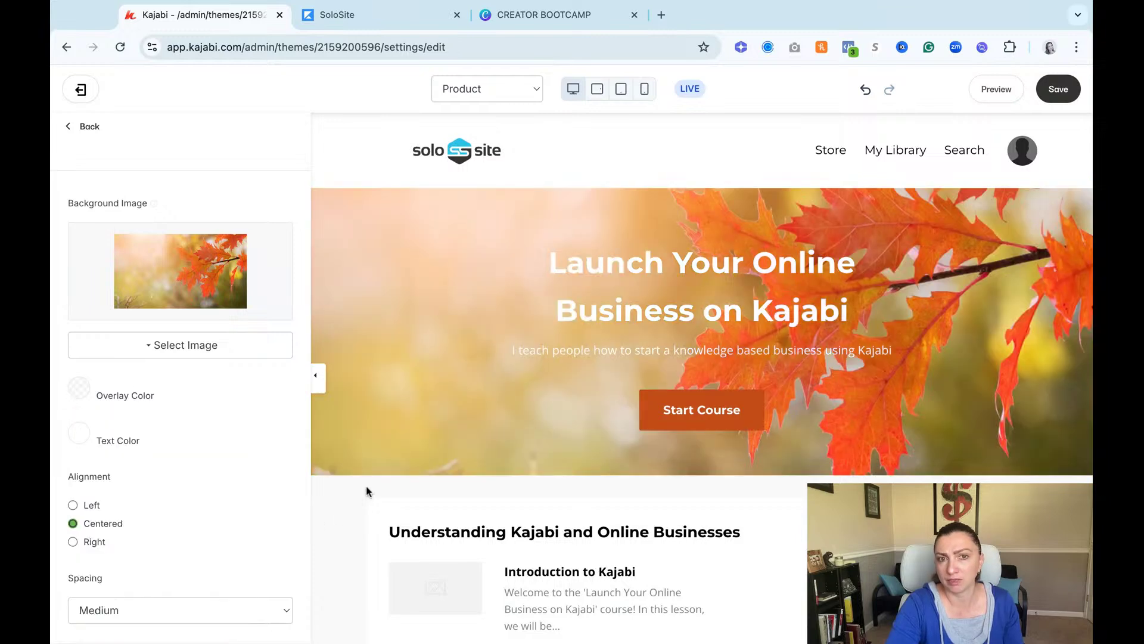
Darken the hero background with a black overlay color at an alpha of 58.
click(84, 394)
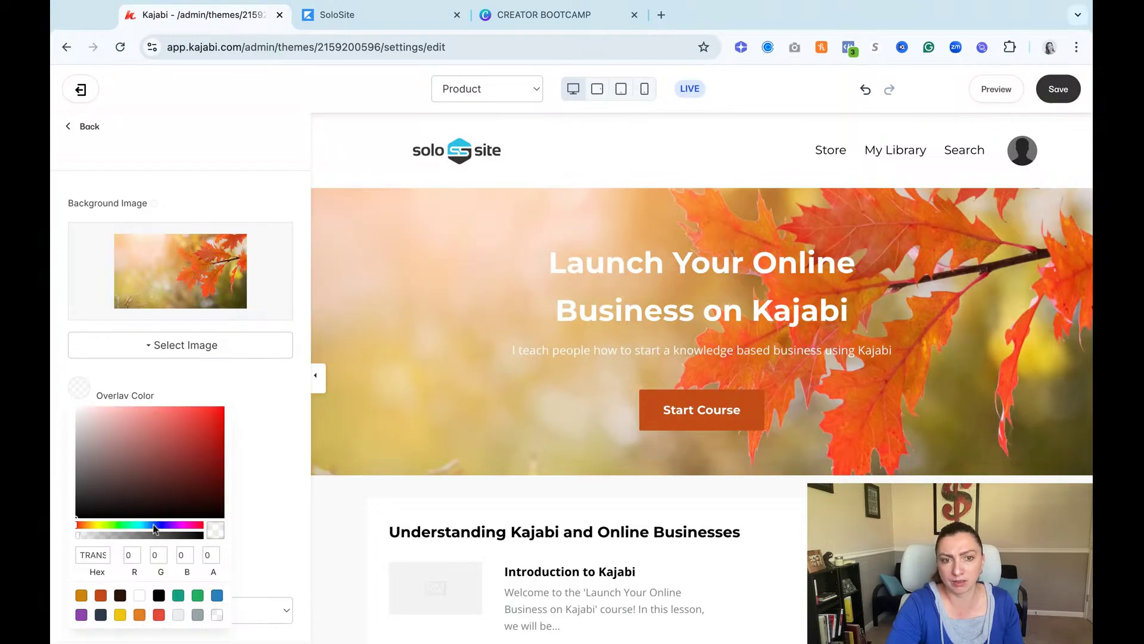
drag(142, 534, 150, 537)
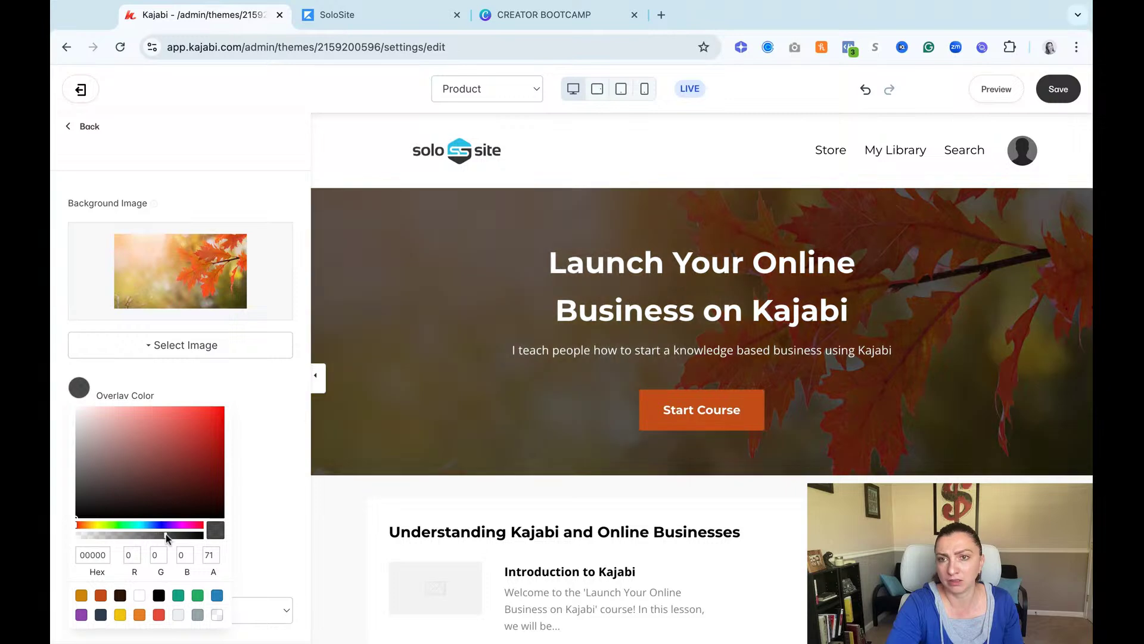
click(133, 535)
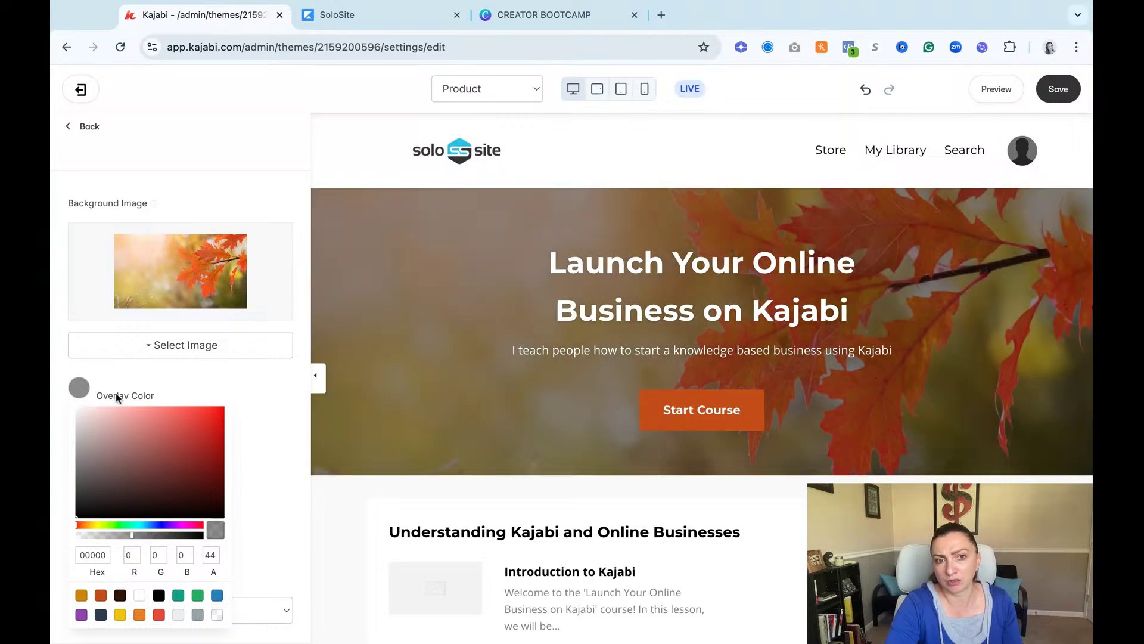
click(150, 535)
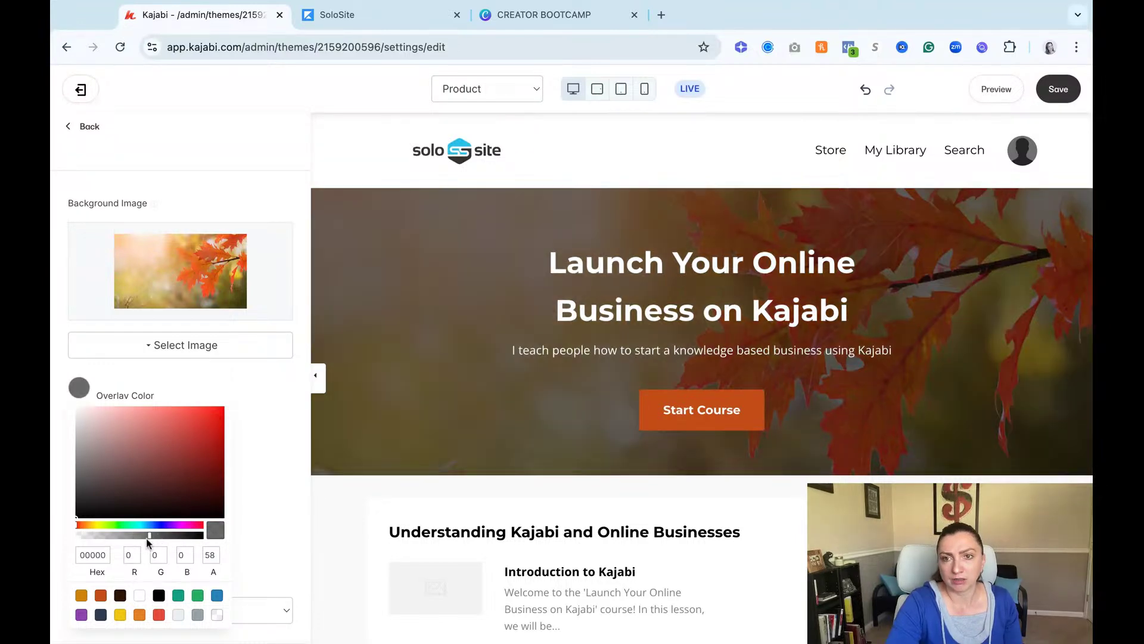
click(253, 399)
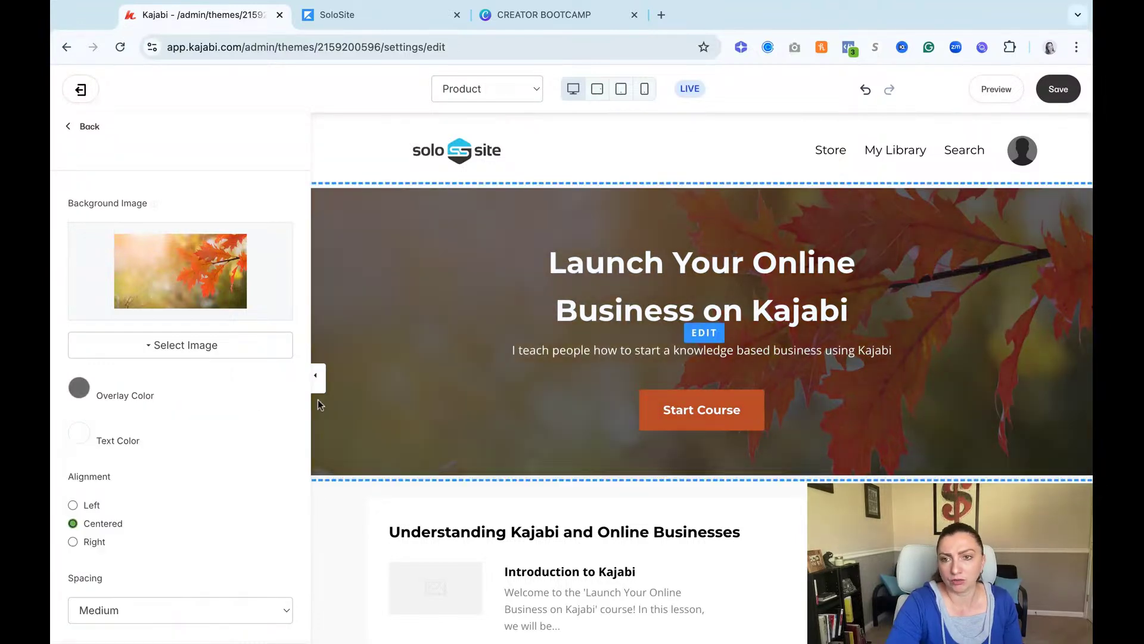
Change the hero's Start Course button color to the dark brown swatch.
click(702, 409)
scroll(198, 463, down, 2)
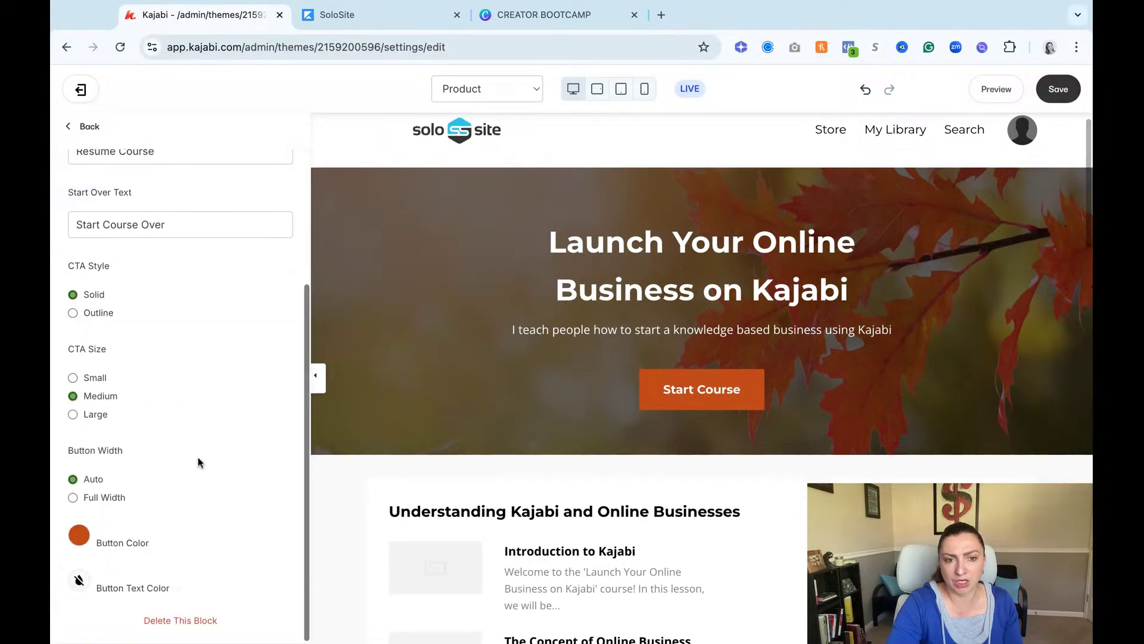
click(77, 534)
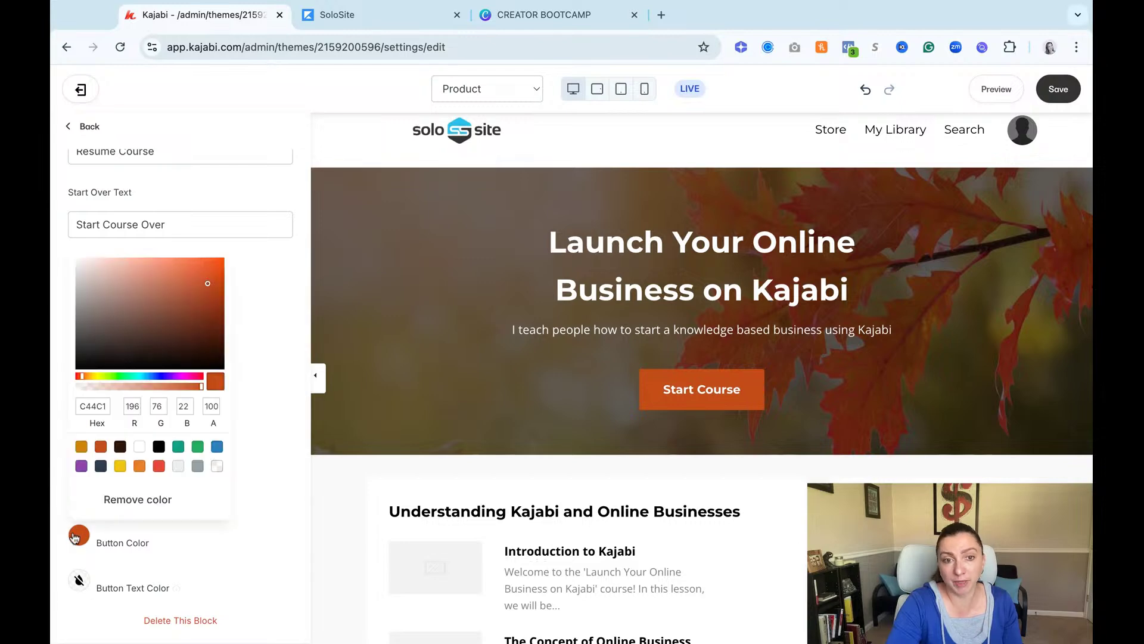
click(81, 446)
click(120, 446)
click(273, 365)
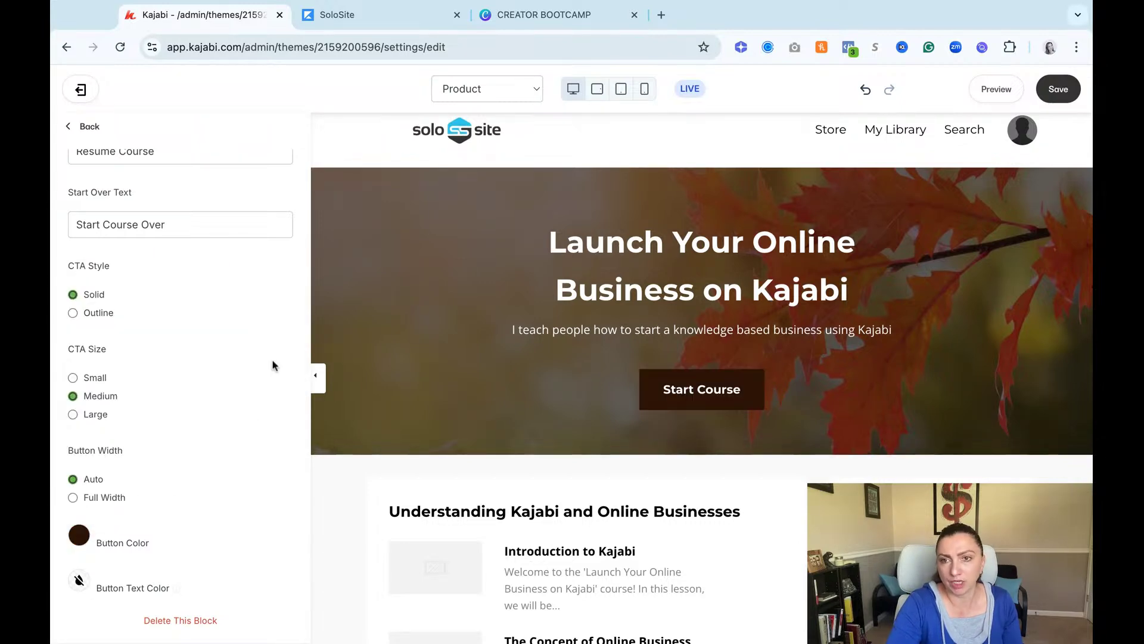
Hide the course description in the hero's Product Info block, keeping the title shown.
click(776, 279)
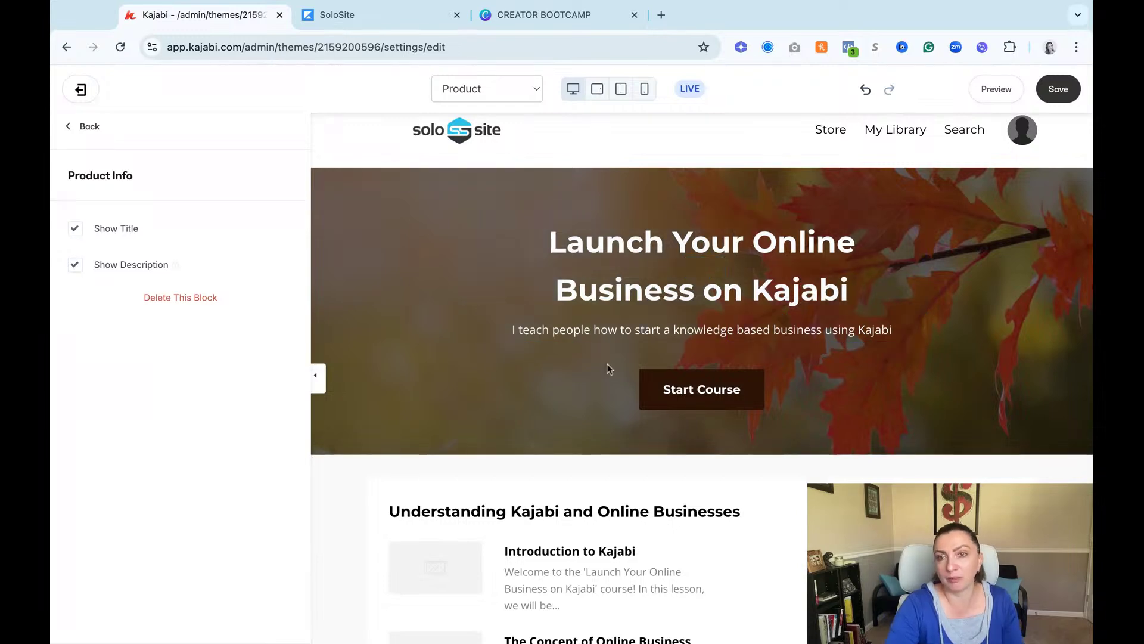
drag(542, 331, 688, 332)
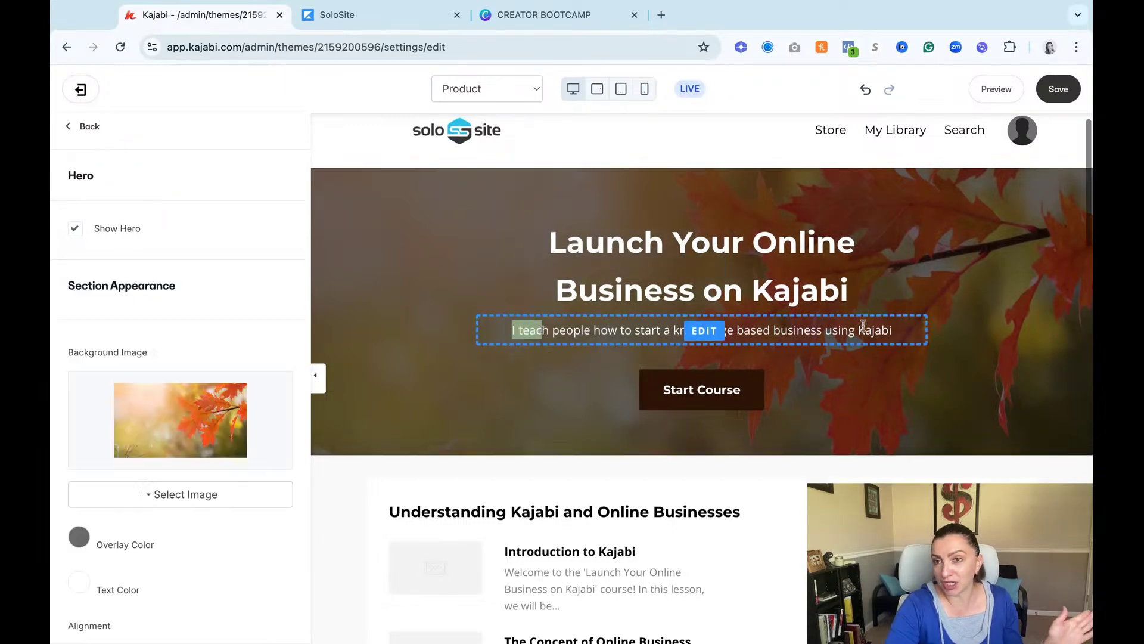
click(587, 265)
click(76, 266)
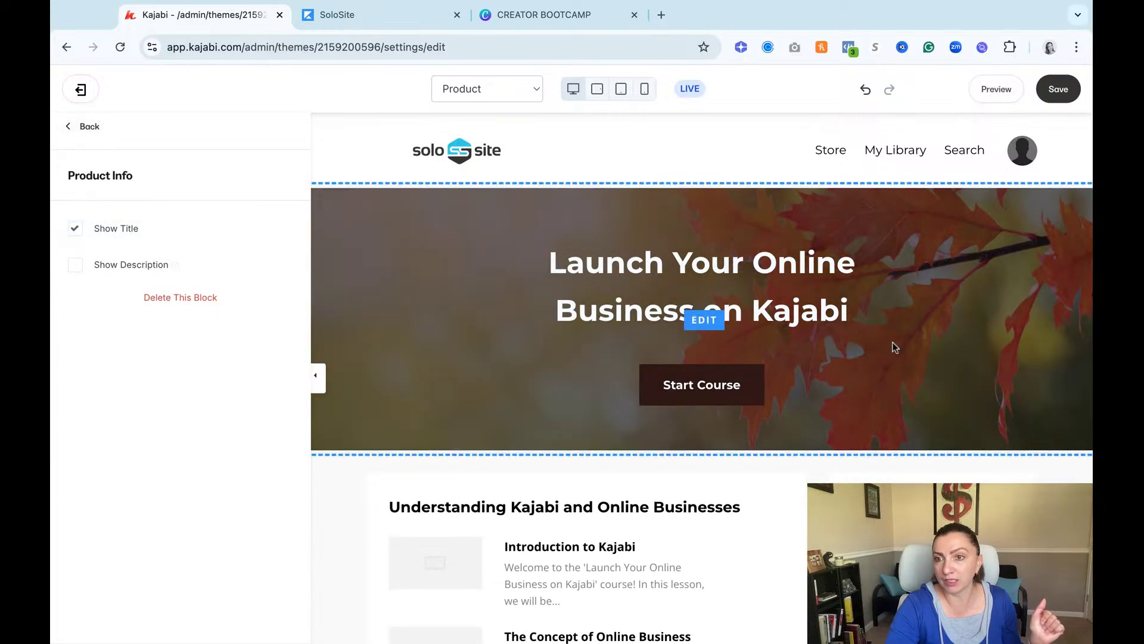
Add a Text content block to the hero section.
click(89, 127)
scroll(192, 441, down, 2)
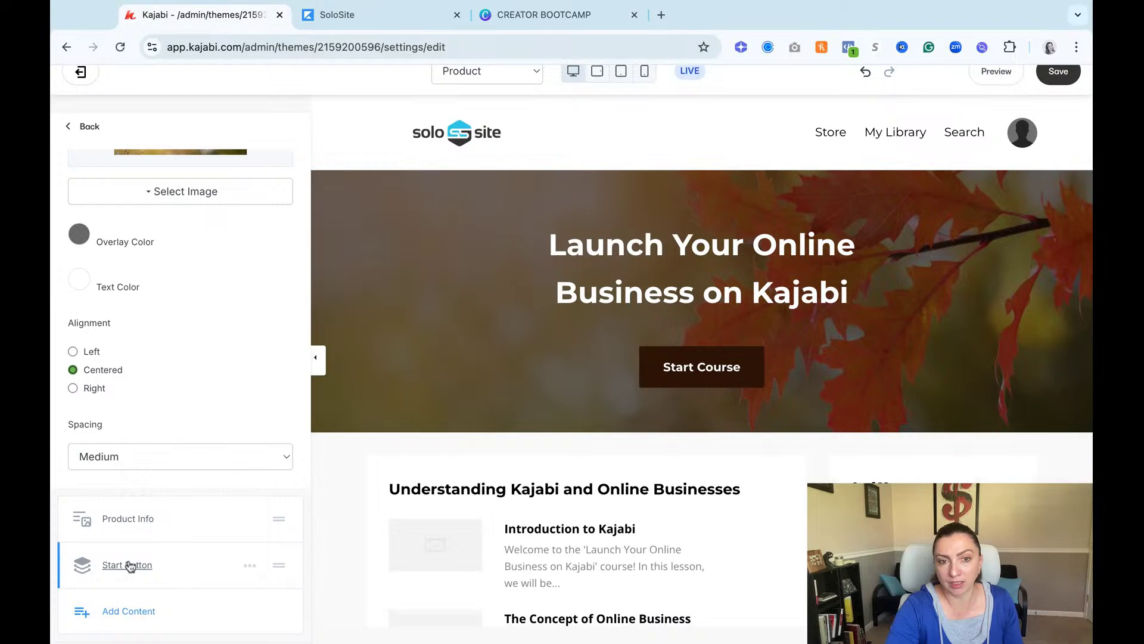
click(135, 614)
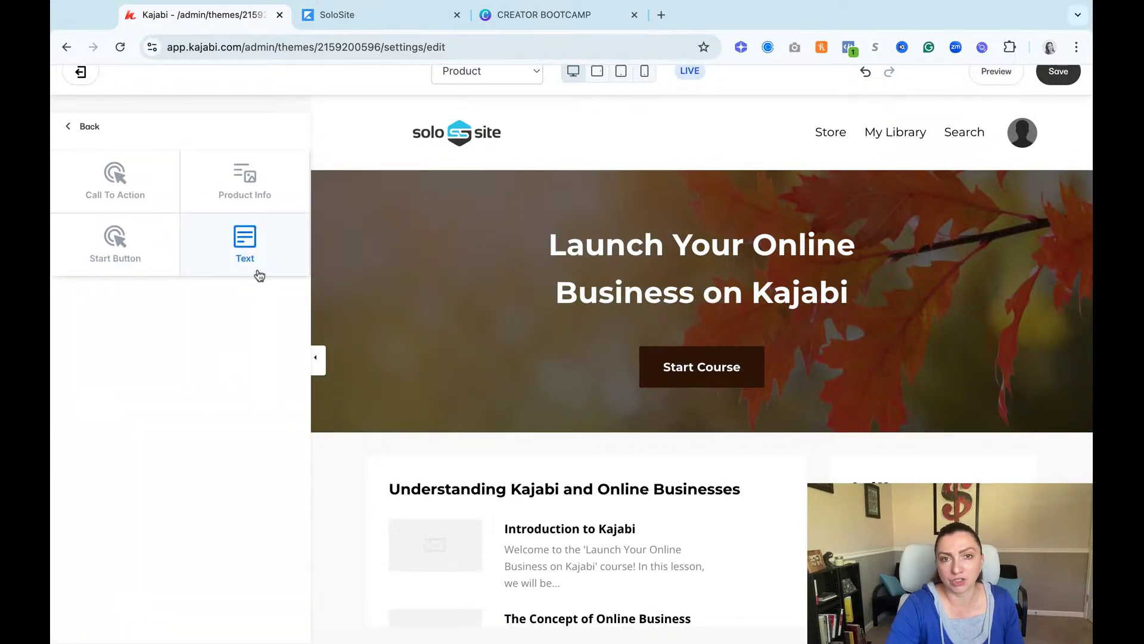
click(255, 273)
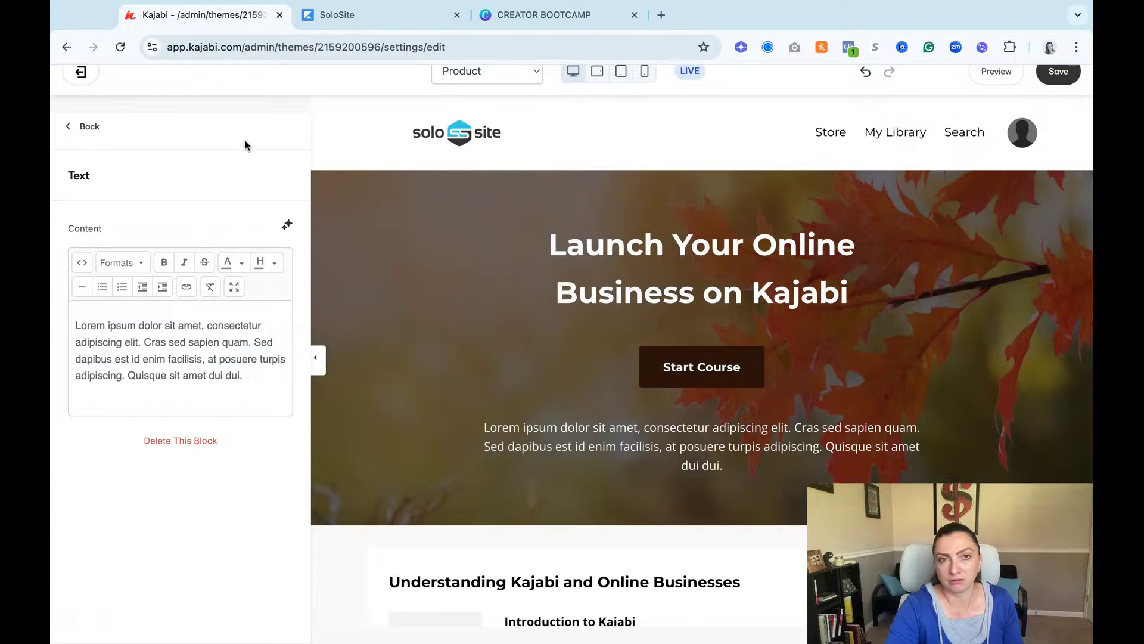
Move the Text block above the Start Button in the hero section and select its placeholder paragraph for editing.
click(82, 126)
scroll(288, 444, down, 5)
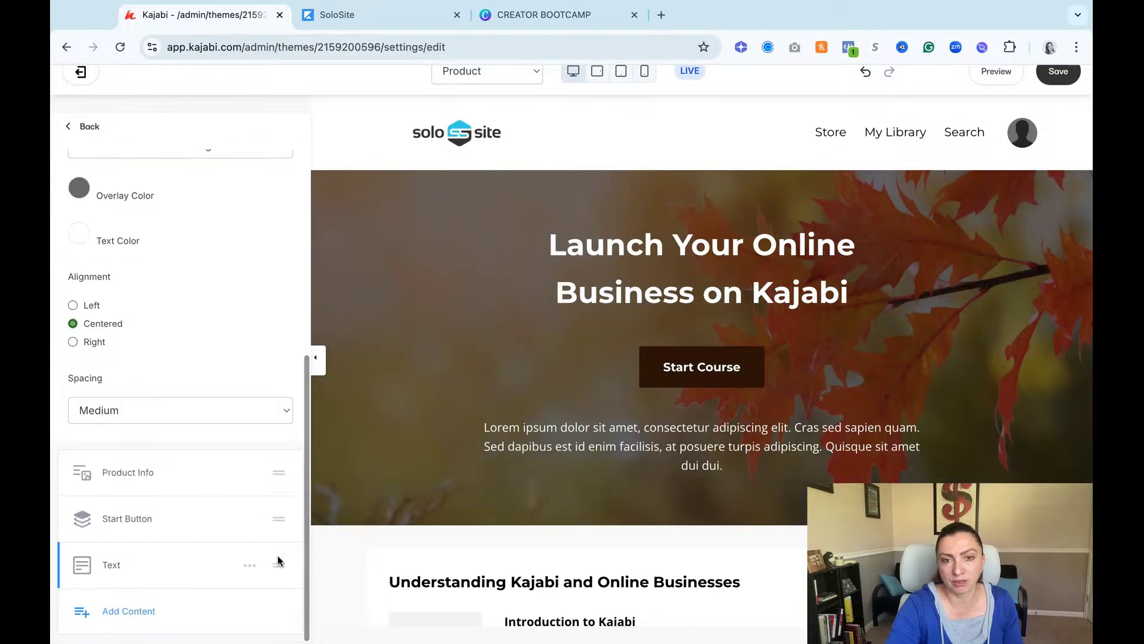
drag(277, 561, 277, 516)
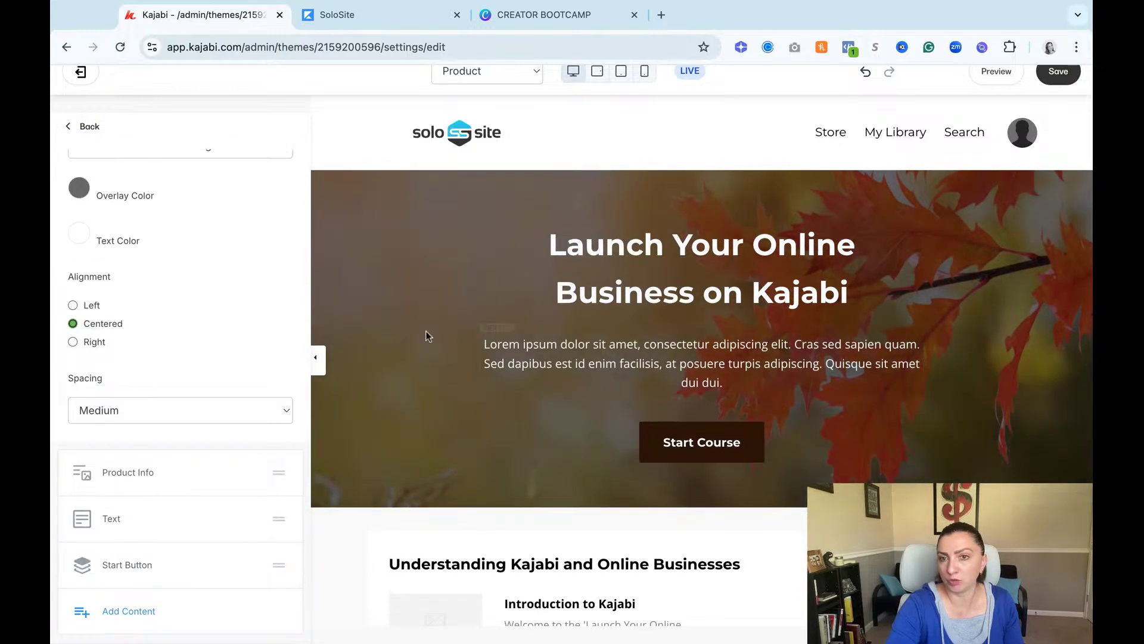
click(757, 367)
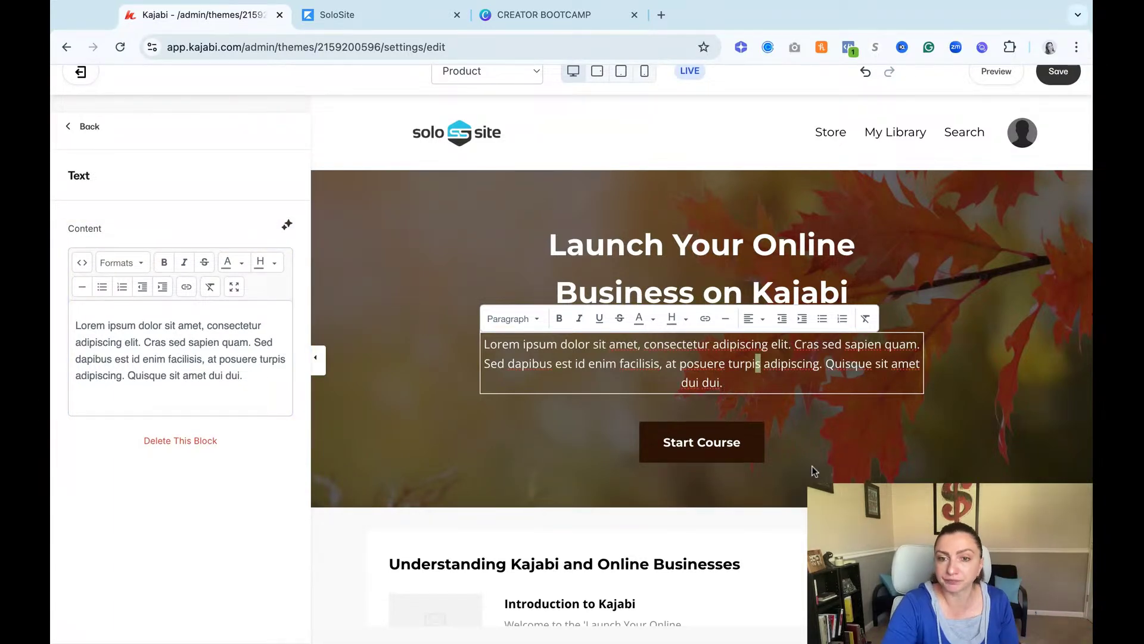
Delete the Course Progress block from the Product Sidebar section.
scroll(812, 468, down, 7)
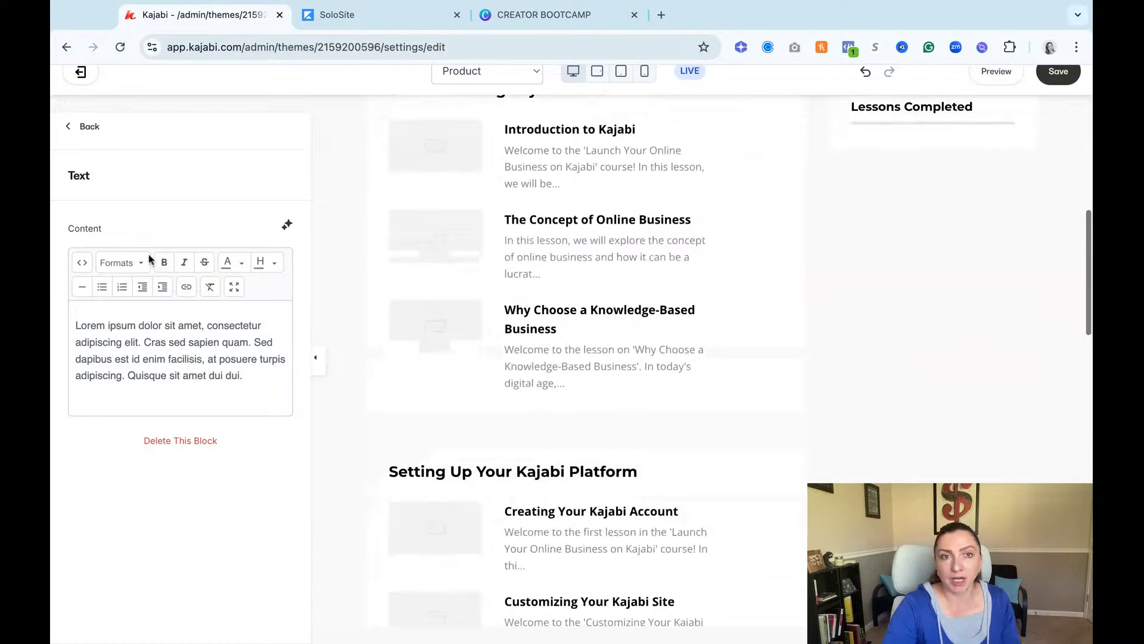
click(89, 126)
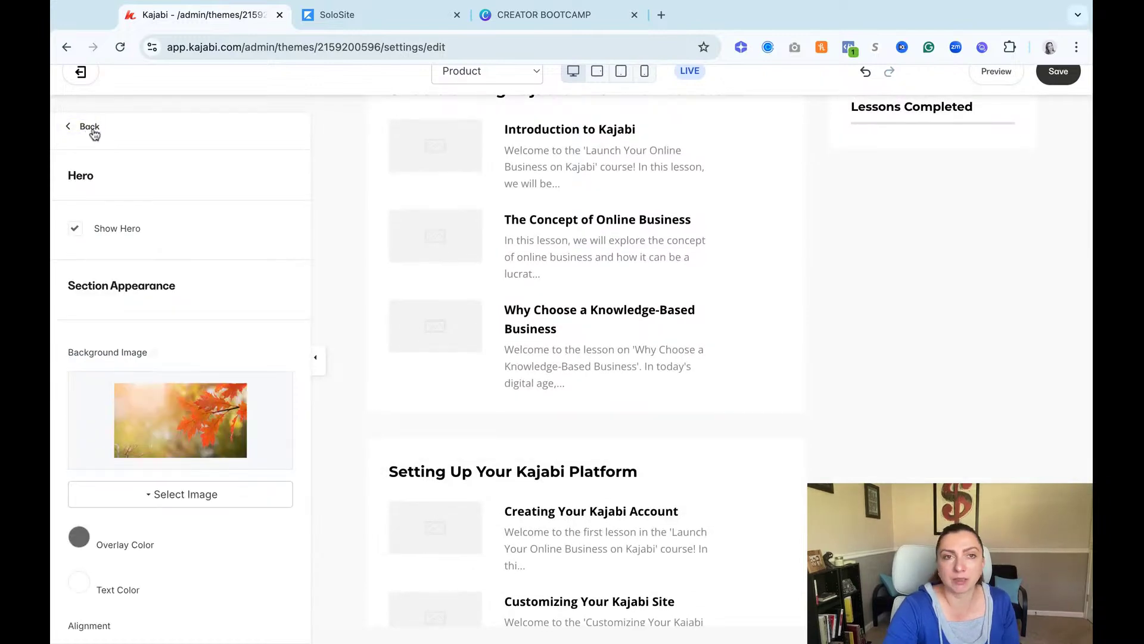
click(89, 127)
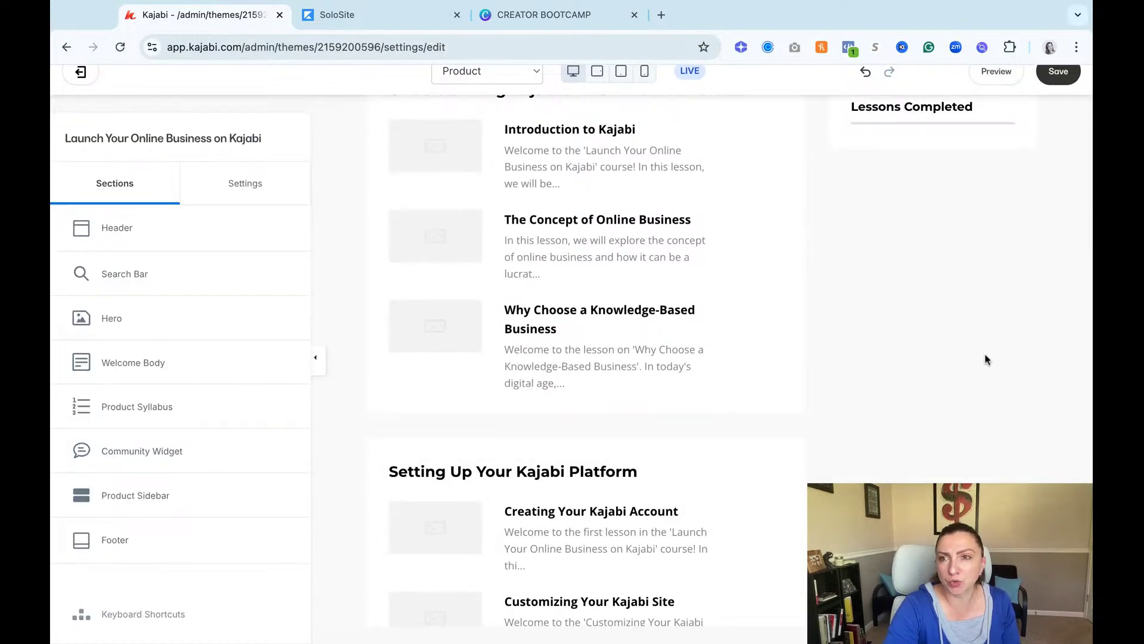
scroll(984, 353, up, 3)
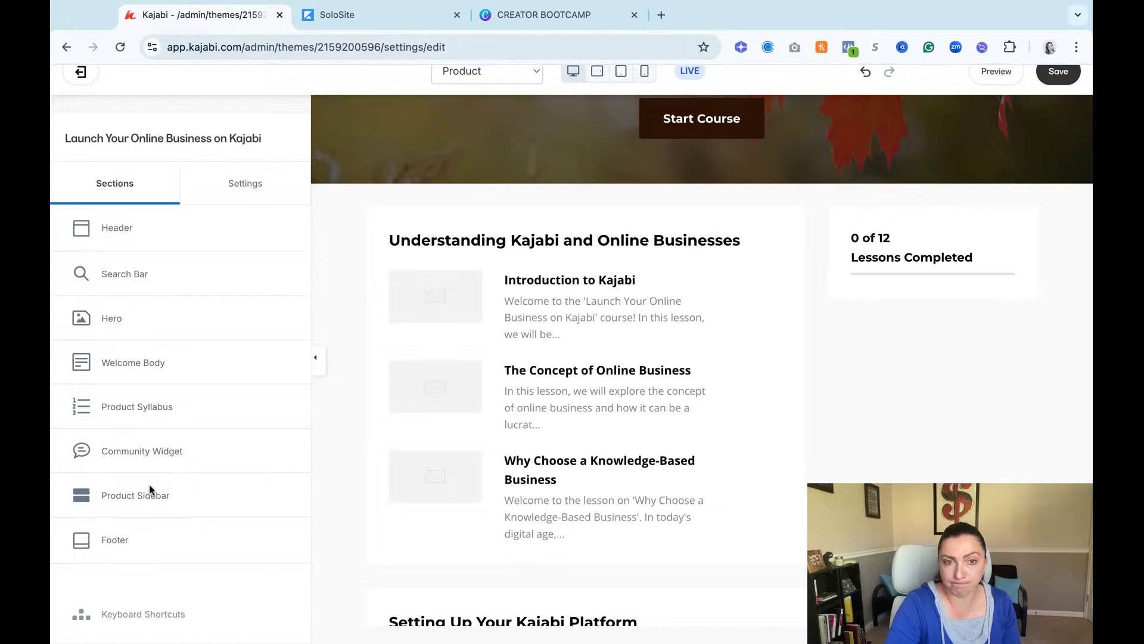
click(141, 501)
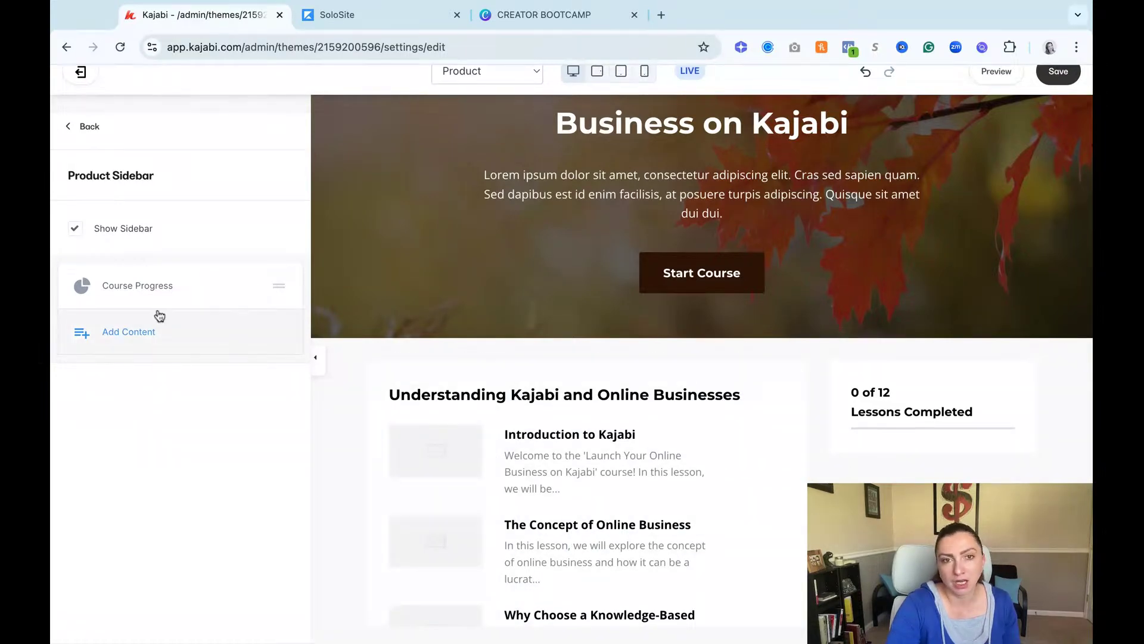
click(249, 286)
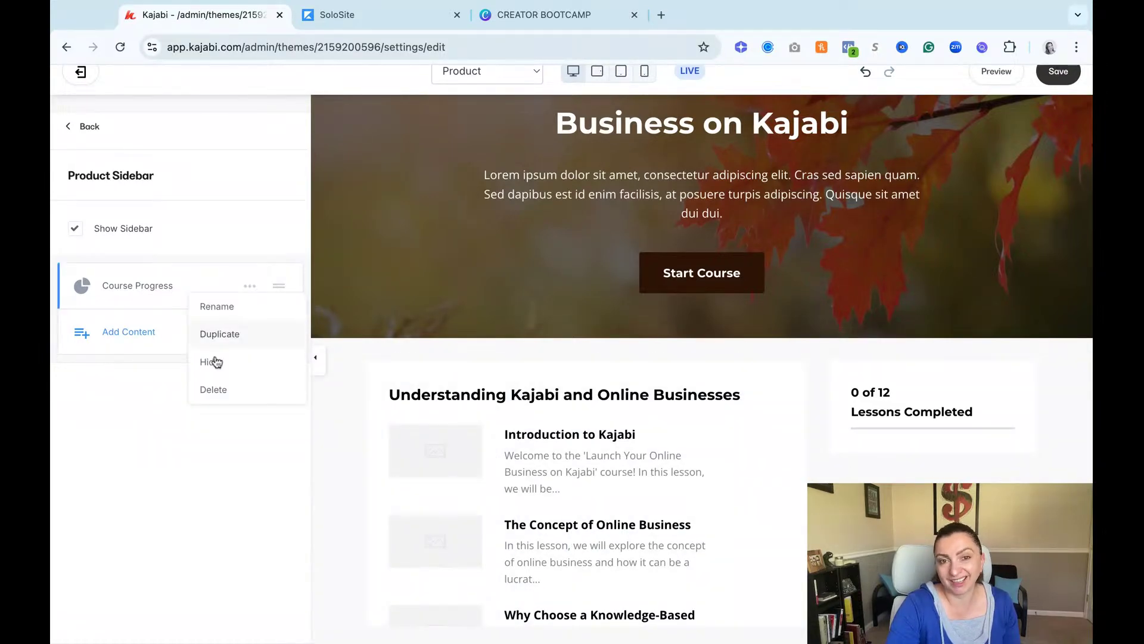
click(224, 391)
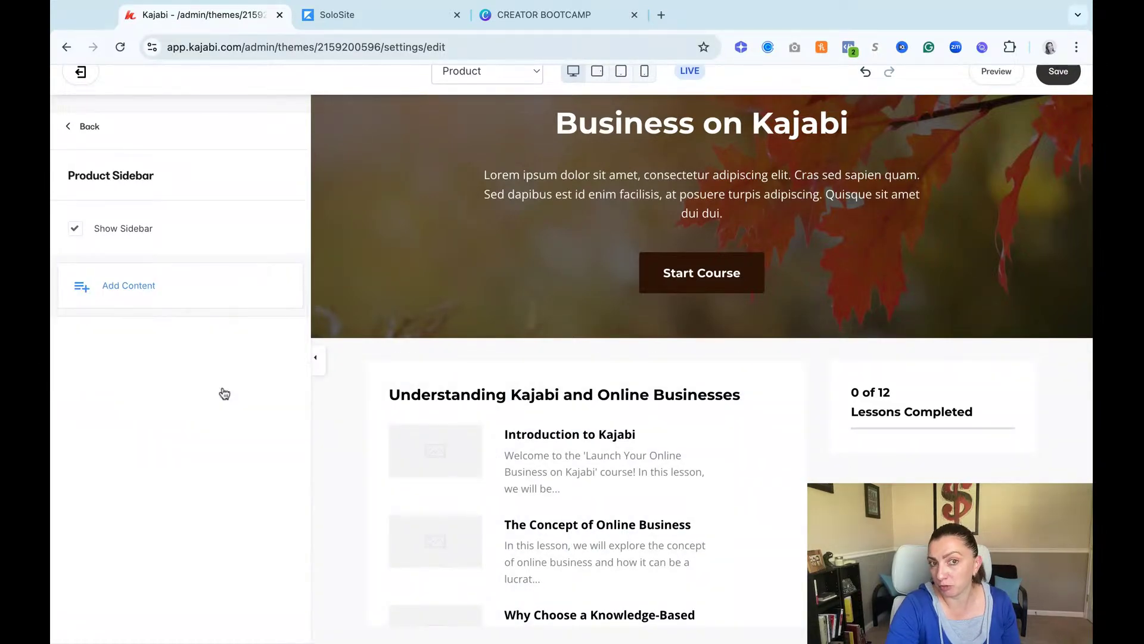
Add an Instructor block to the product sidebar.
click(123, 288)
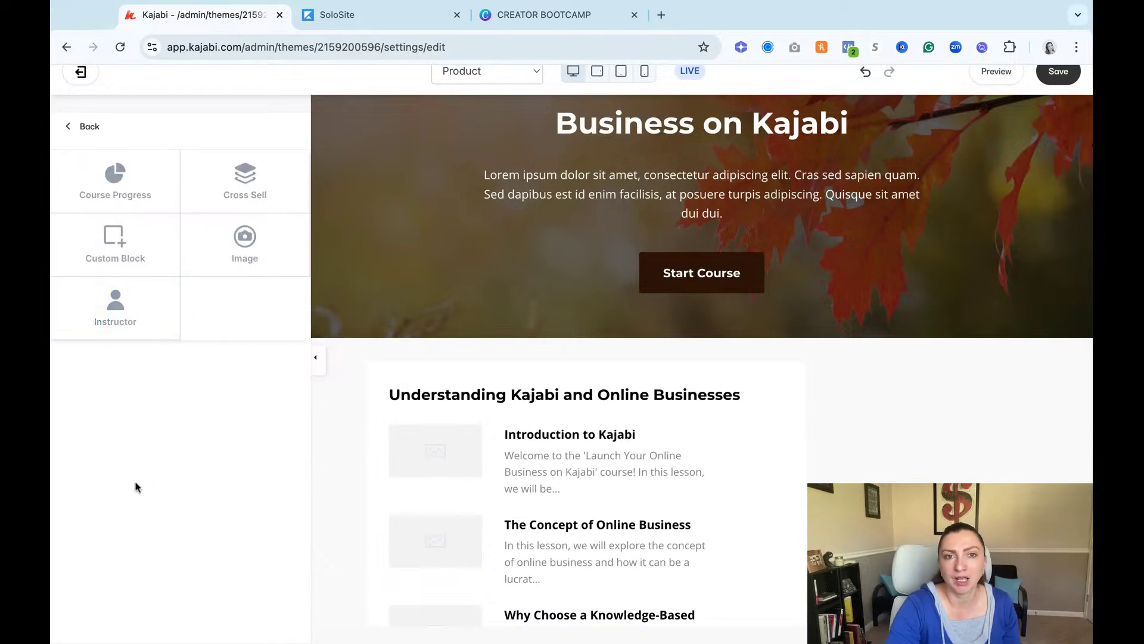
click(119, 309)
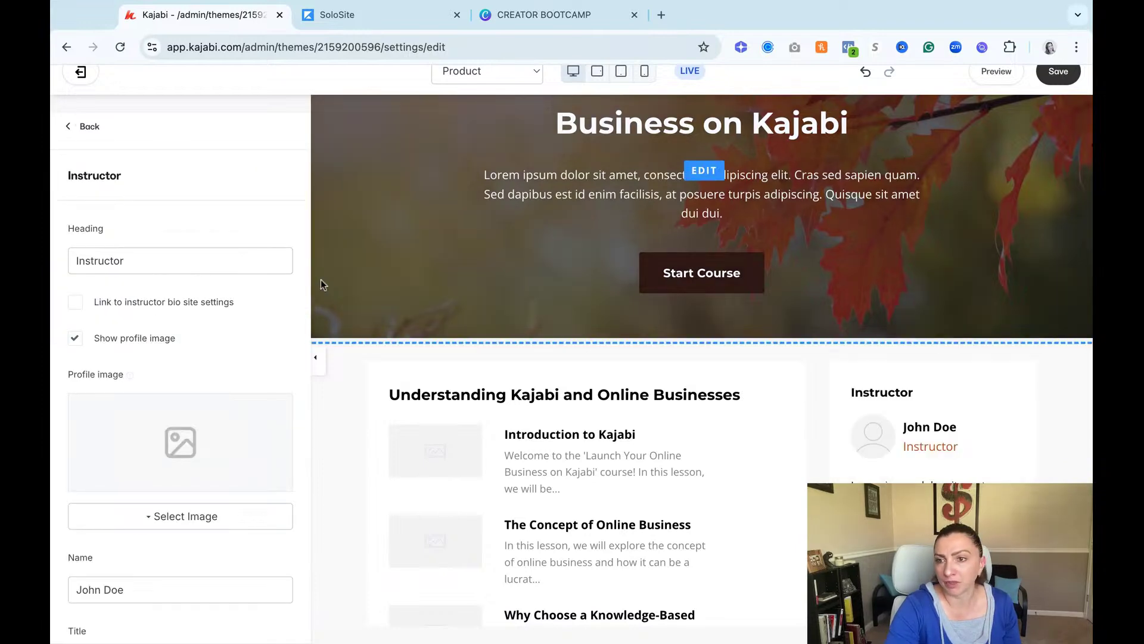
mouse_move(883, 444)
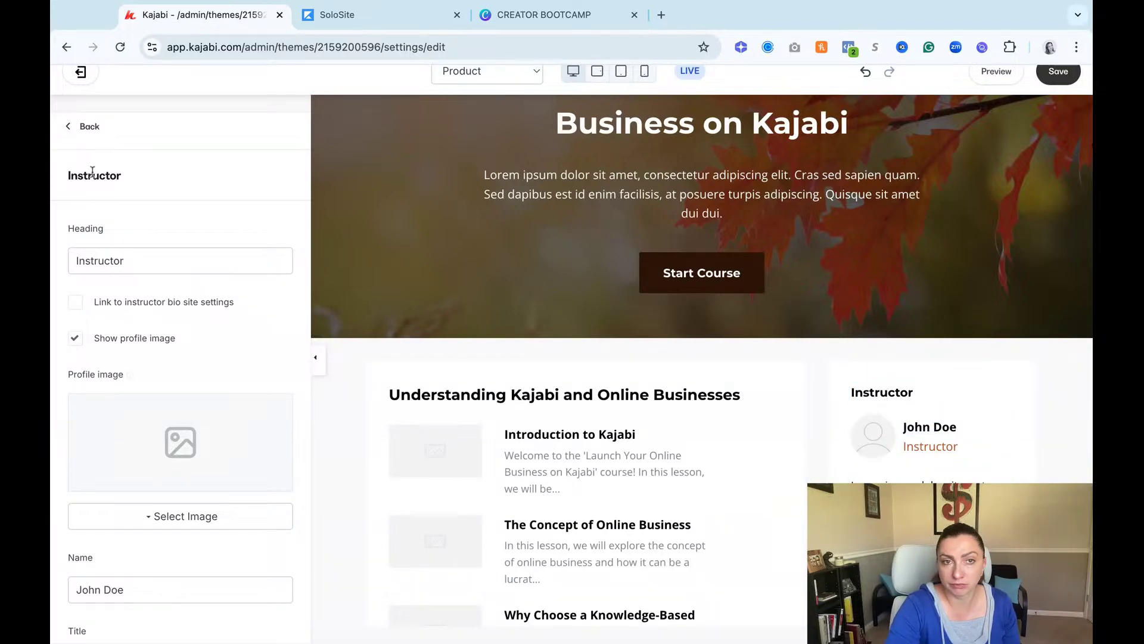
Add a Custom Block below the Instructor block in the product sidebar.
click(87, 126)
click(127, 333)
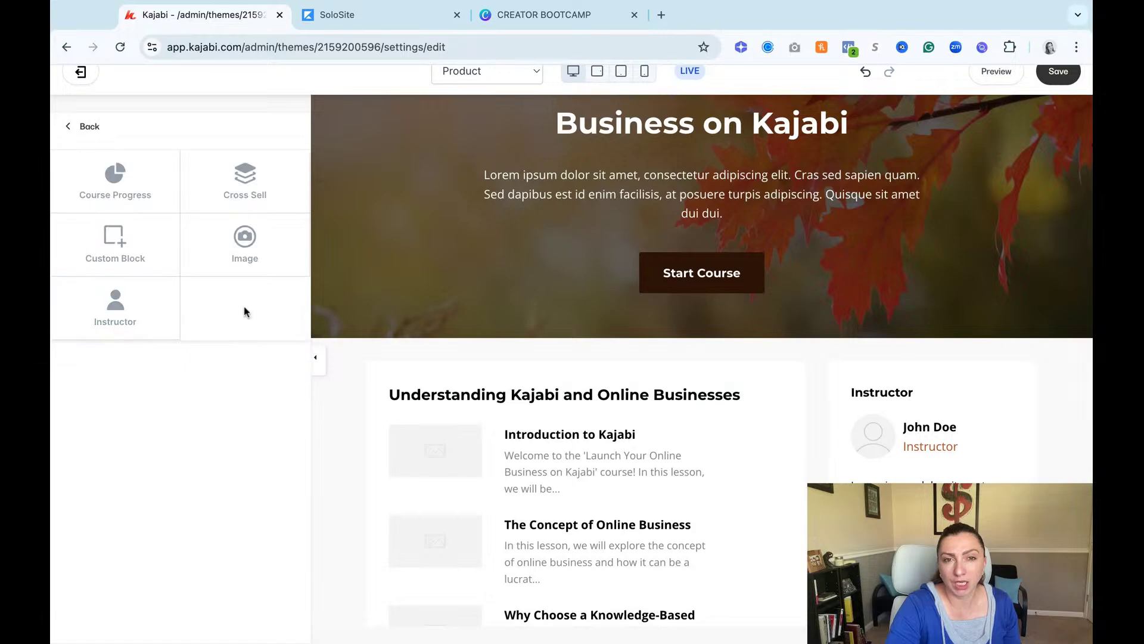
click(113, 244)
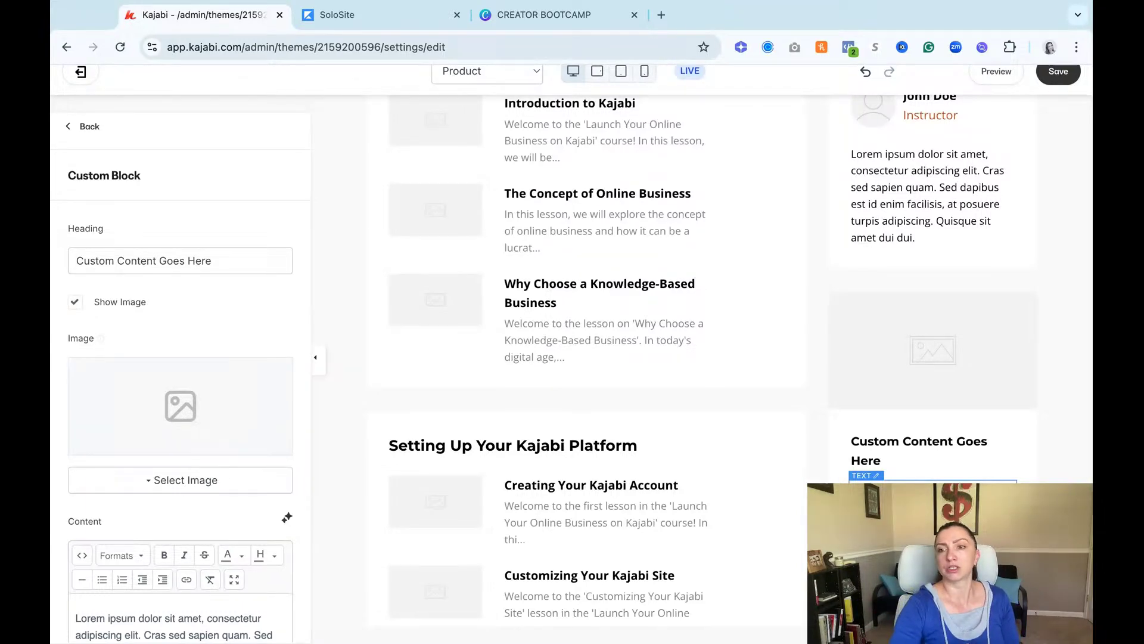
scroll(319, 192, down, 4)
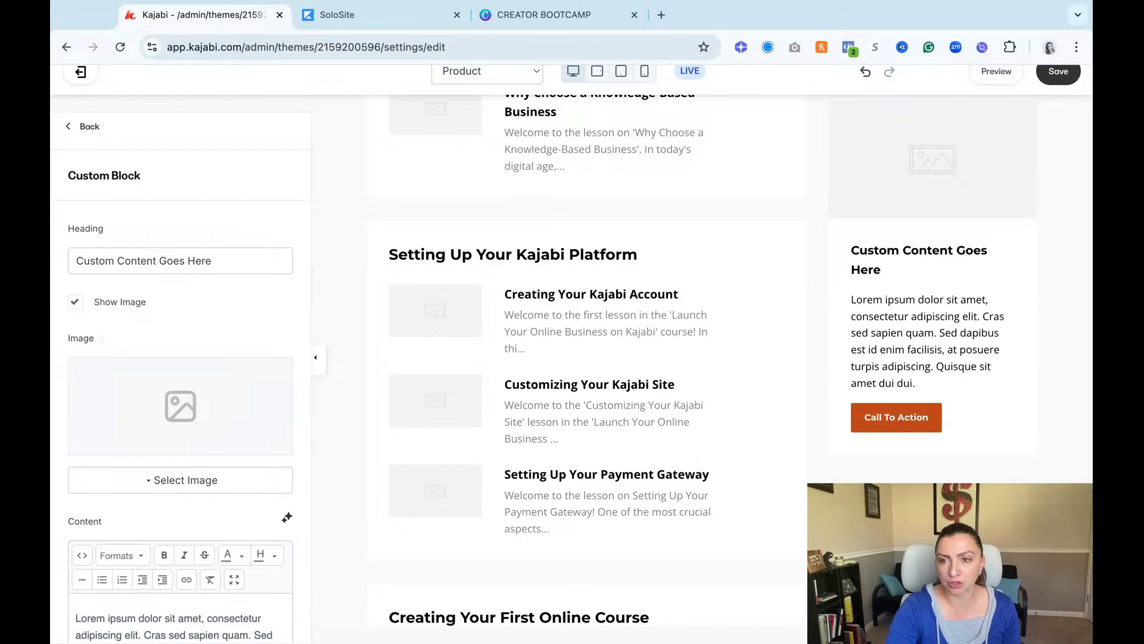
Examine the available sidebar content types, the custom block's text and its call-to-action button settings.
click(84, 126)
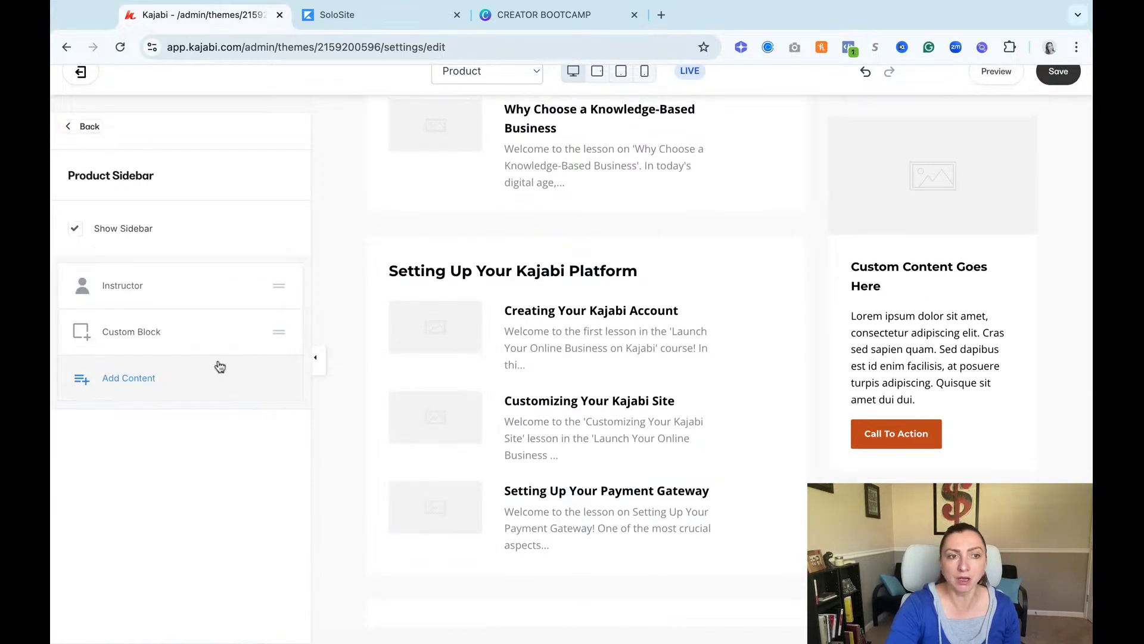
click(133, 384)
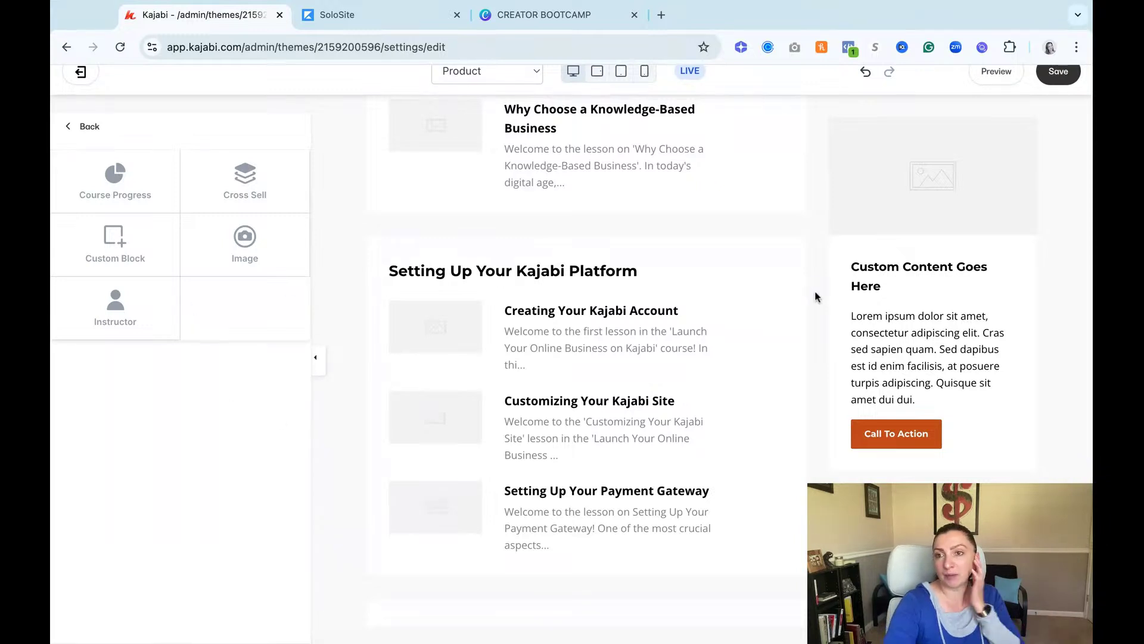
mouse_move(913, 205)
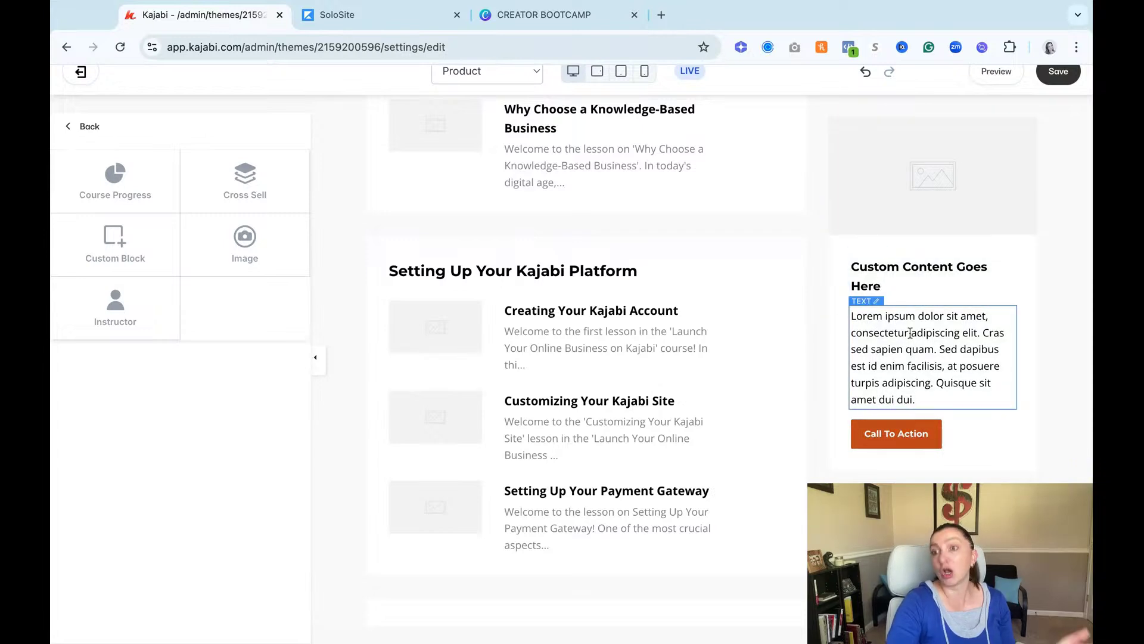
drag(924, 399, 857, 316)
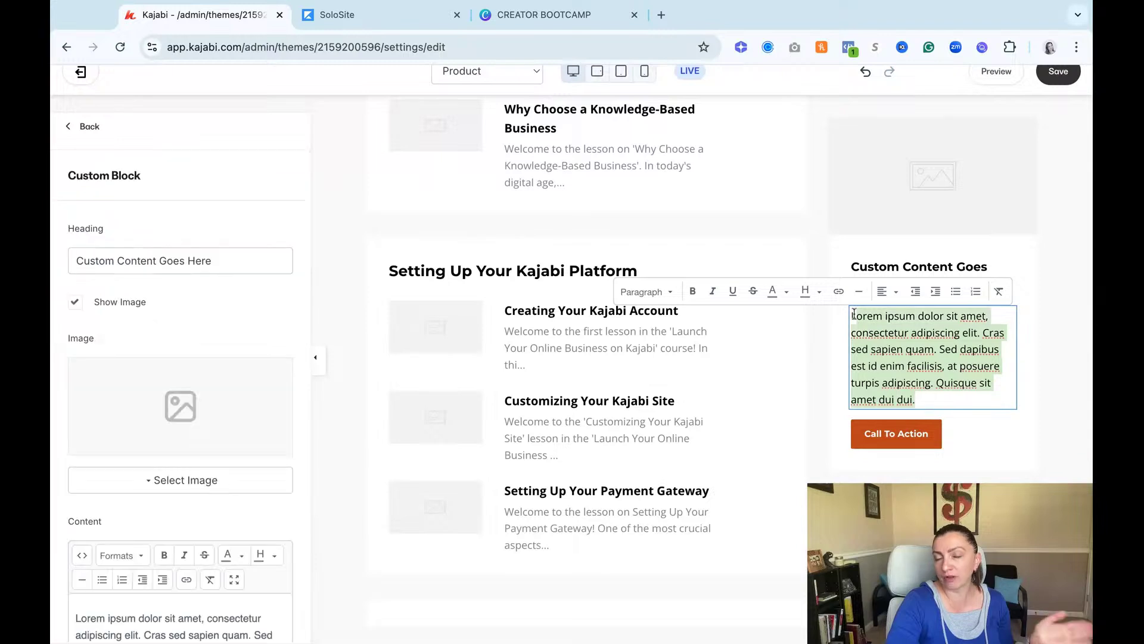
click(925, 434)
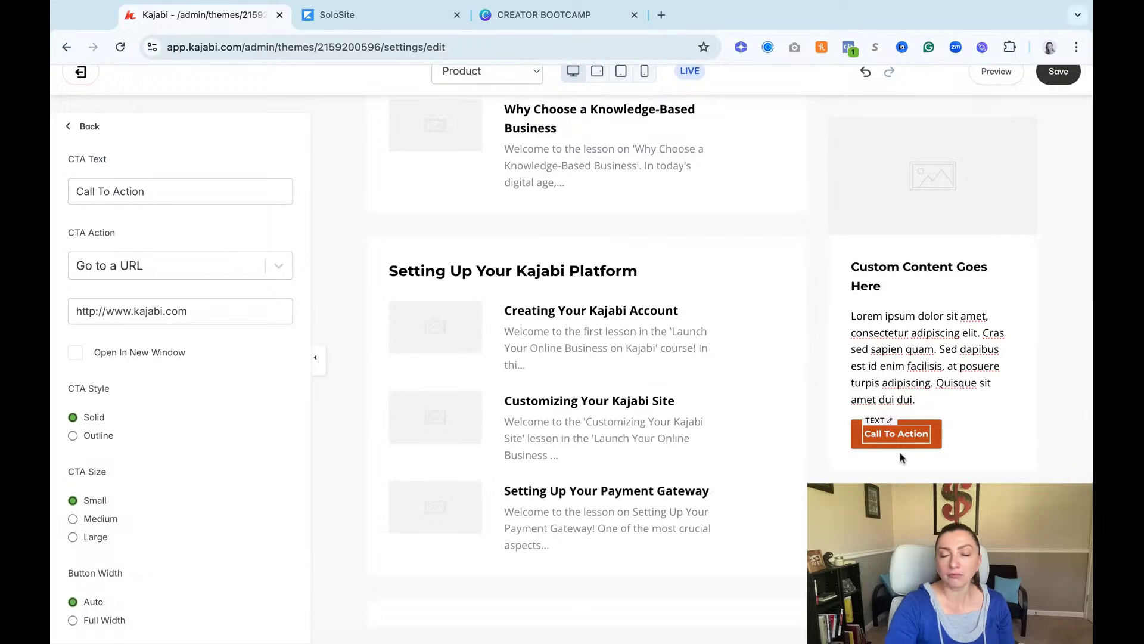
scroll(453, 424, up, 3)
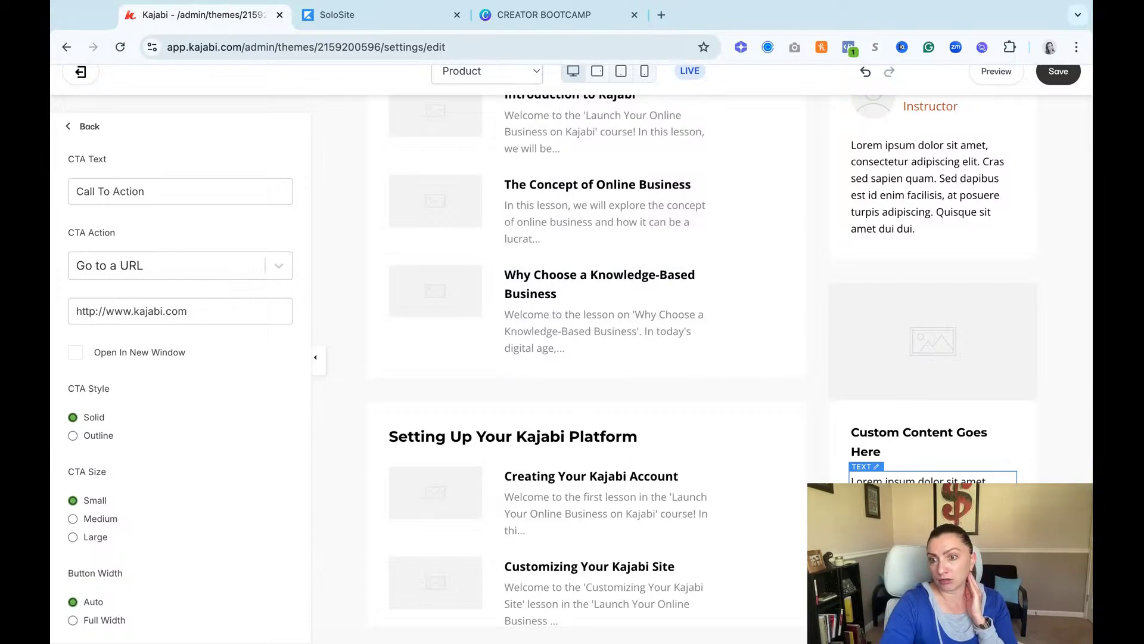
scroll(993, 249, up, 10)
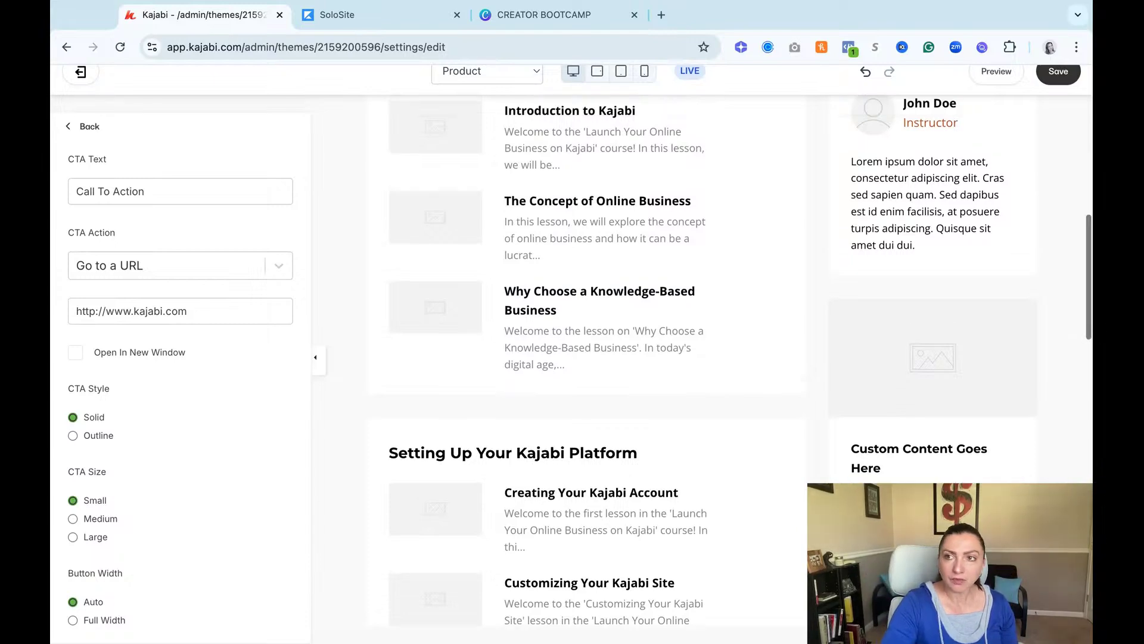
Save the template changes, look over the course page layout and exit the theme editor.
click(1059, 75)
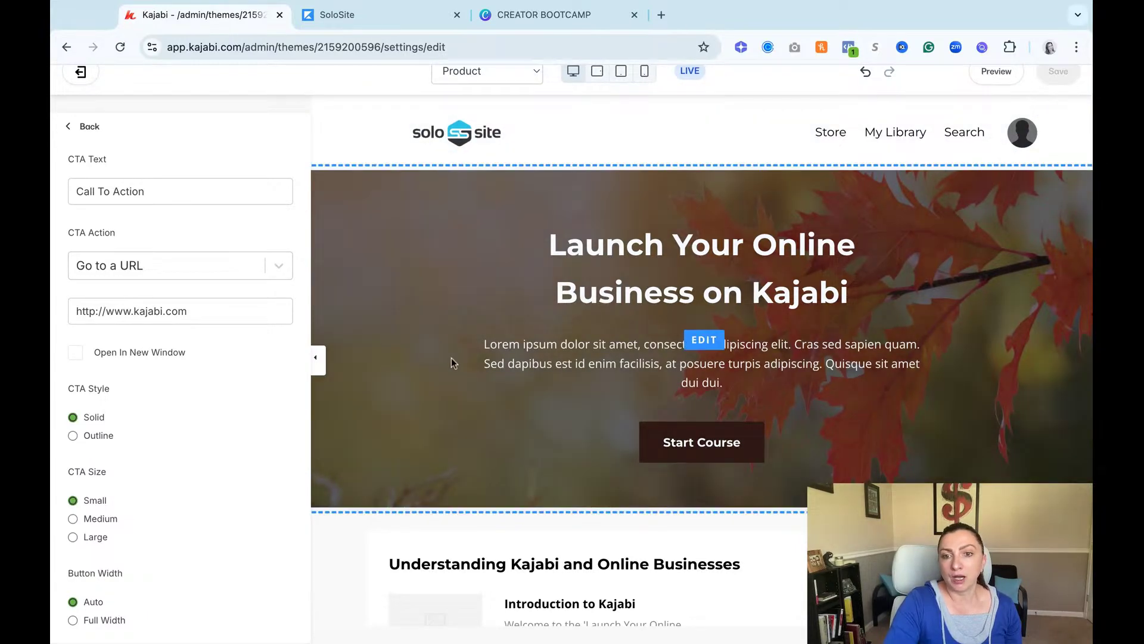
scroll(650, 328, down, 7)
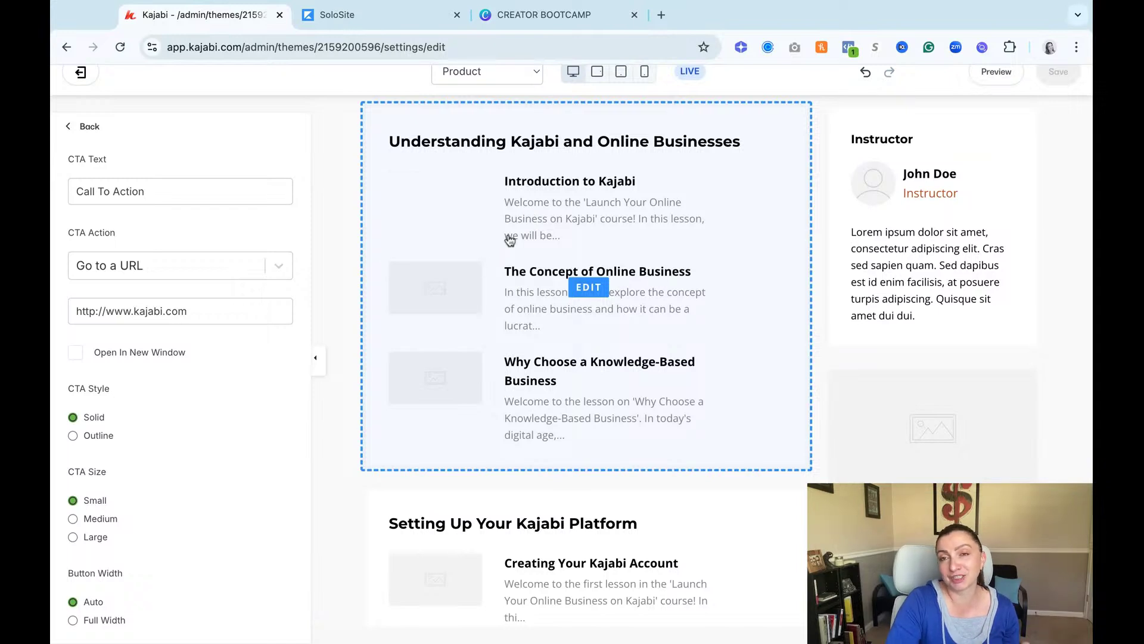
scroll(130, 135, up, 1)
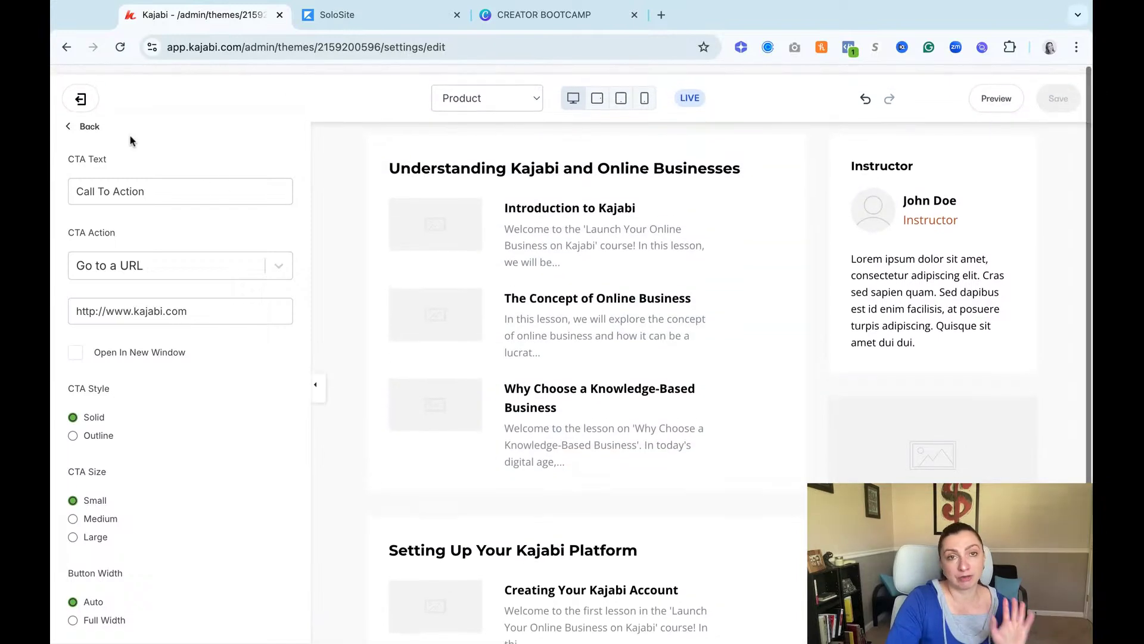
click(81, 97)
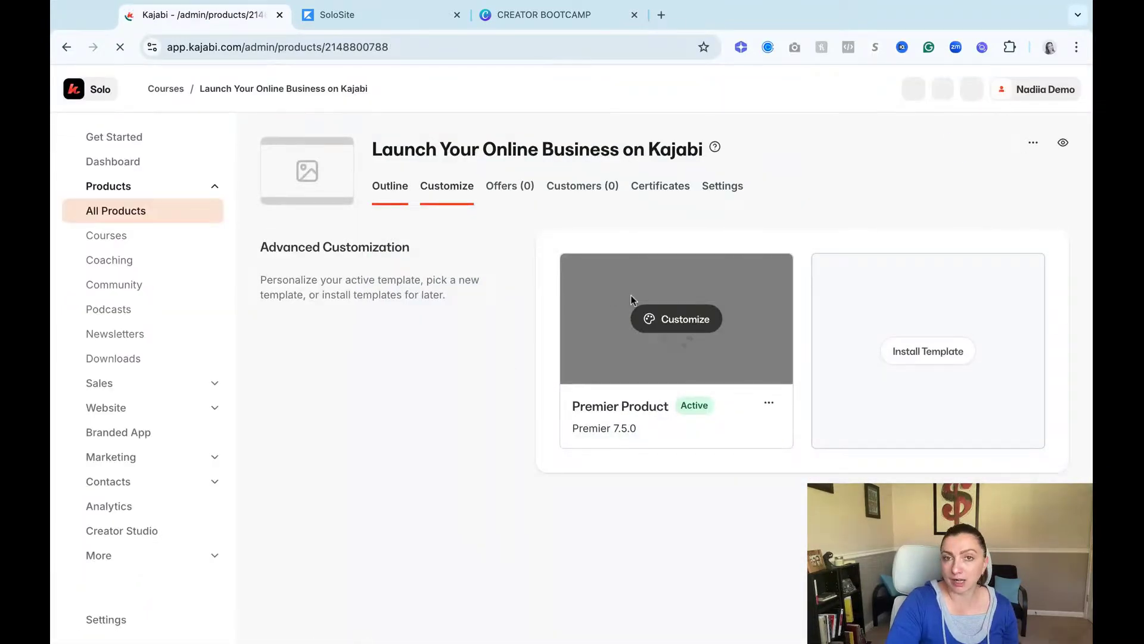
Set the Introduction to Kajabi lesson's thumbnail to the recently used autumn leaves image and save the lesson.
scroll(460, 470, down, 2)
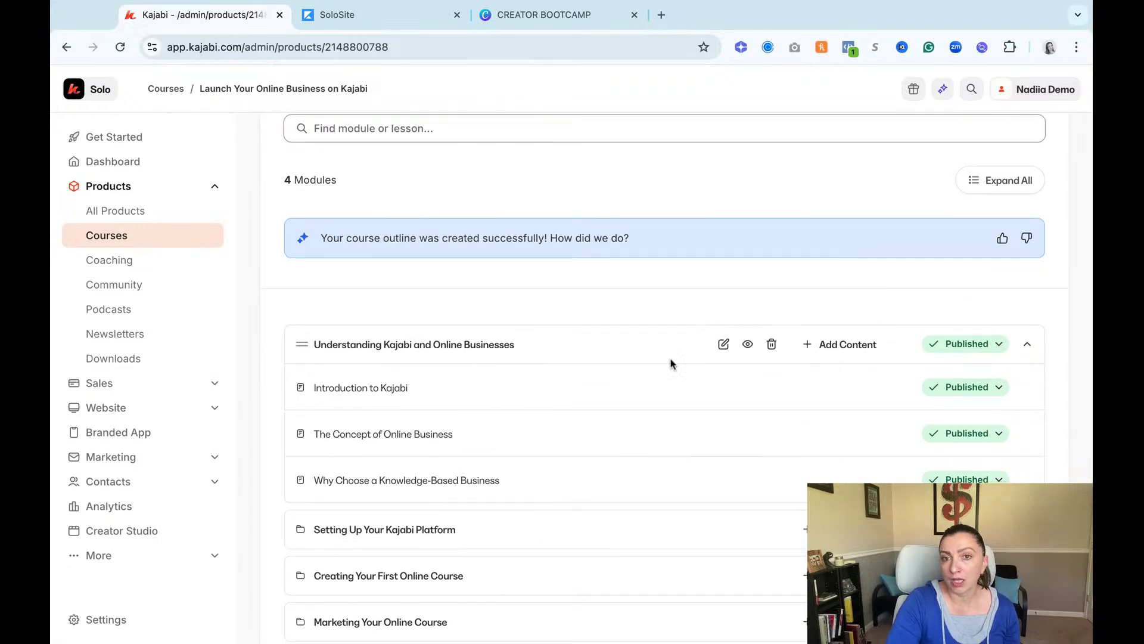
click(390, 395)
scroll(847, 422, down, 4)
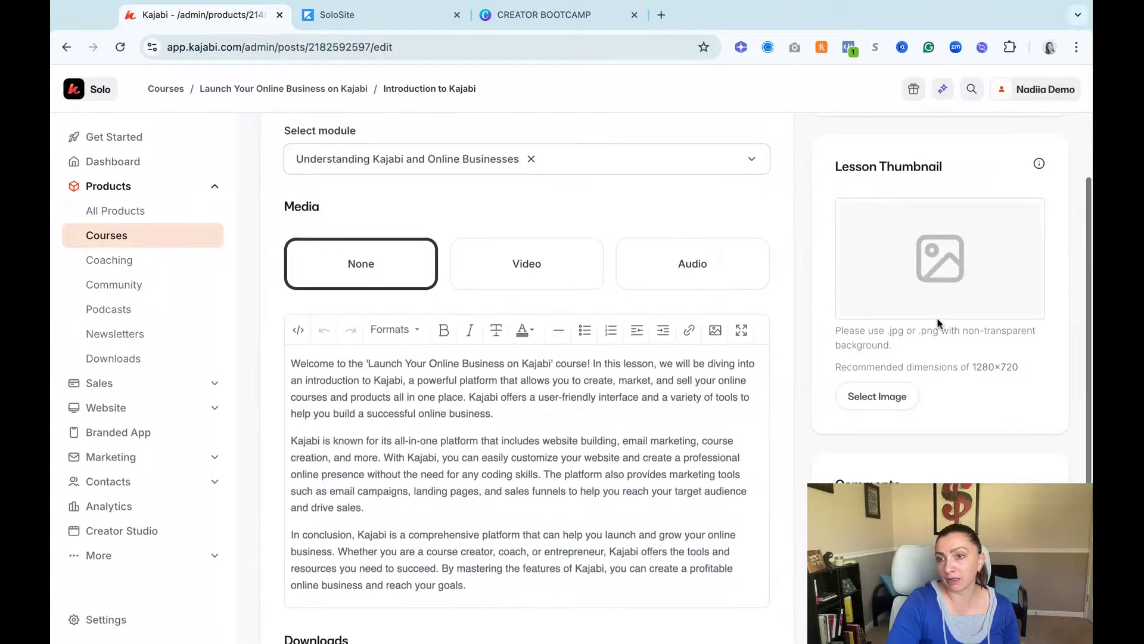
click(876, 399)
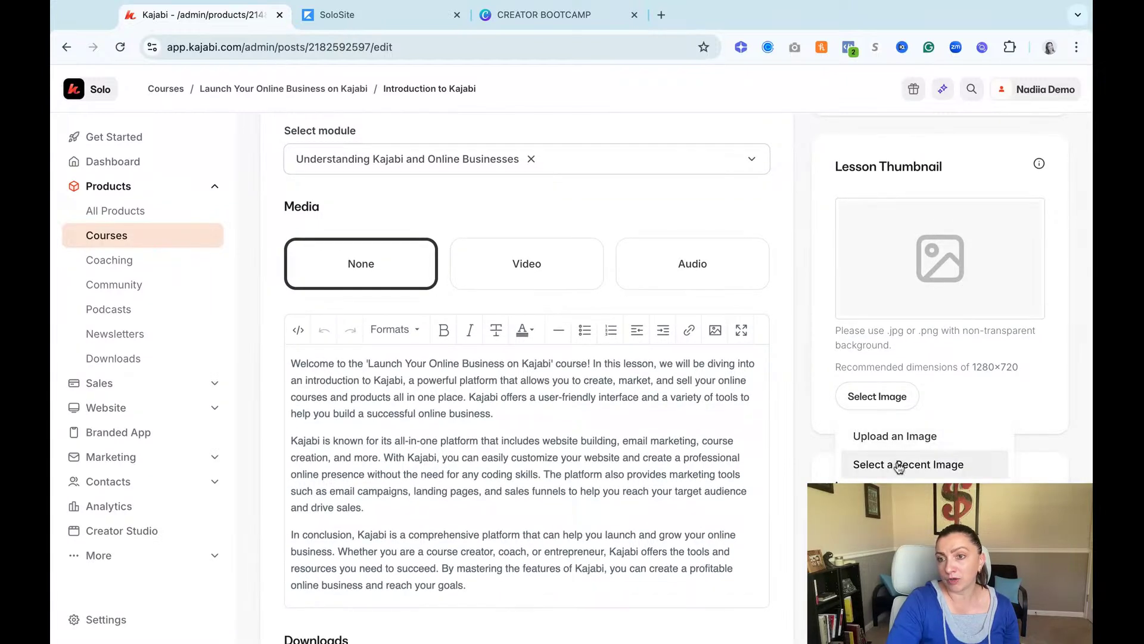
click(899, 465)
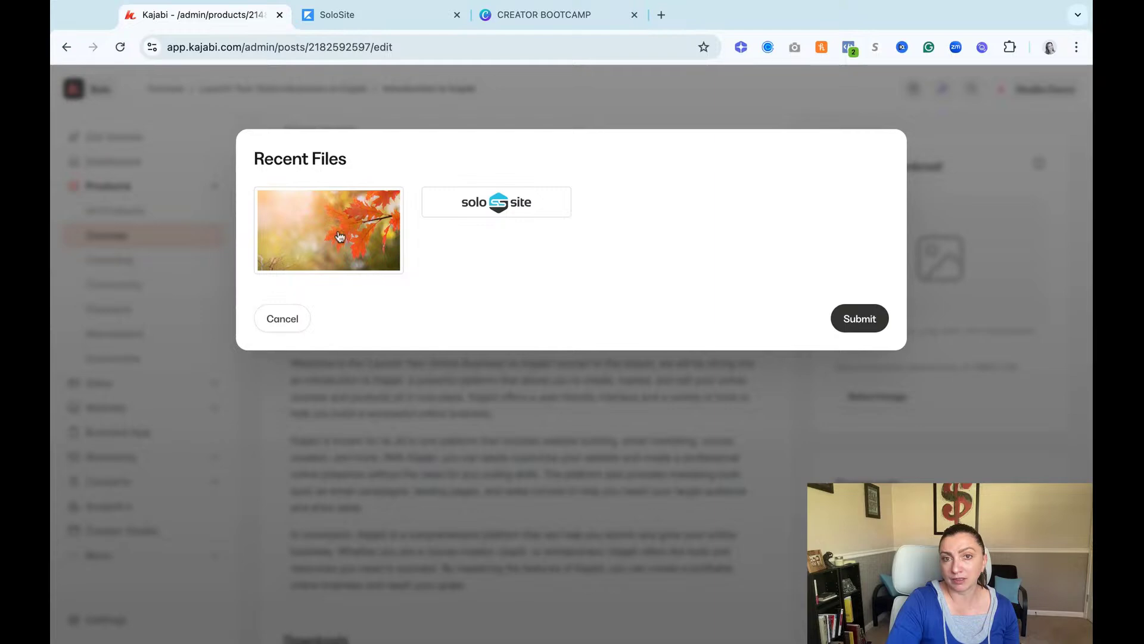
click(328, 230)
click(870, 330)
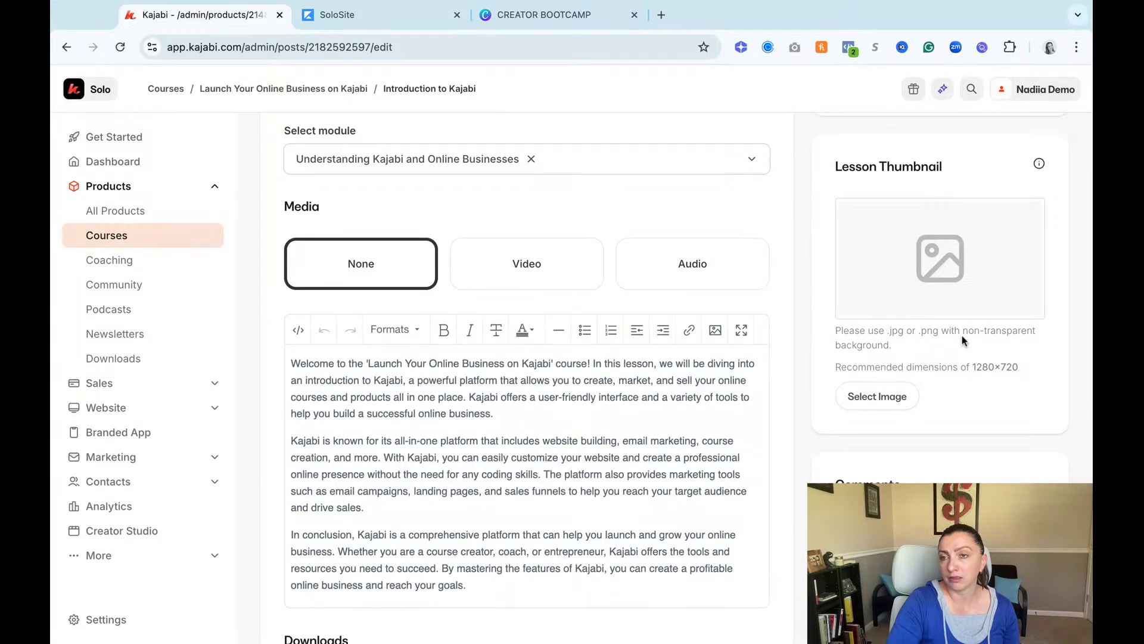
scroll(948, 311, up, 4)
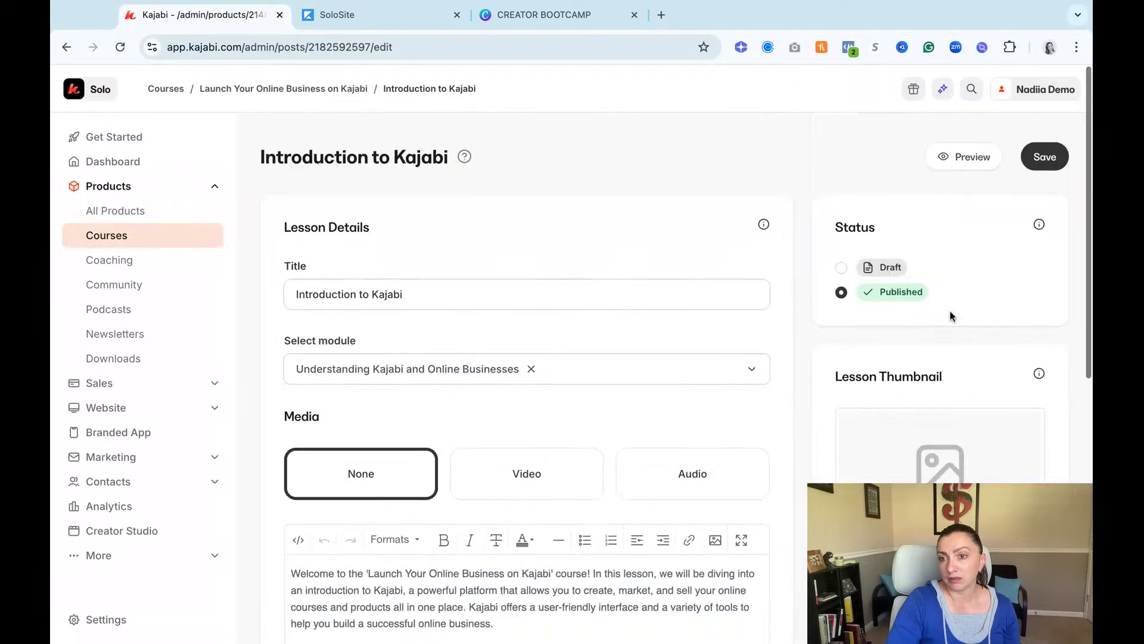
click(1048, 161)
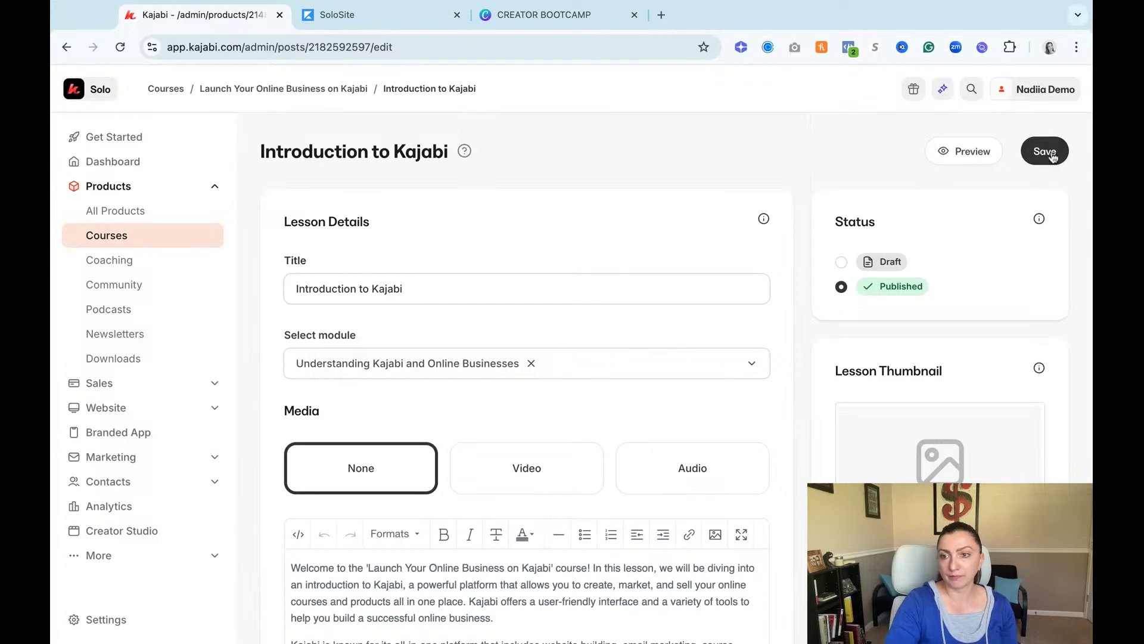
Return to the course outline, reload the live course page and check the Introduction to Kajabi lesson's thumbnail.
click(322, 89)
click(324, 10)
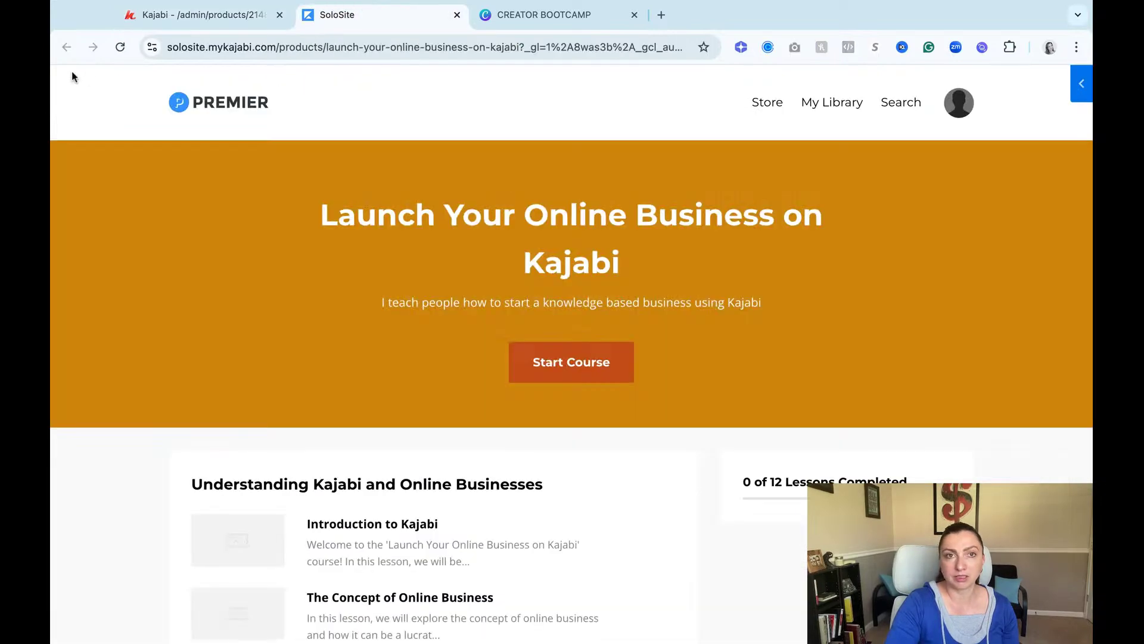
click(119, 46)
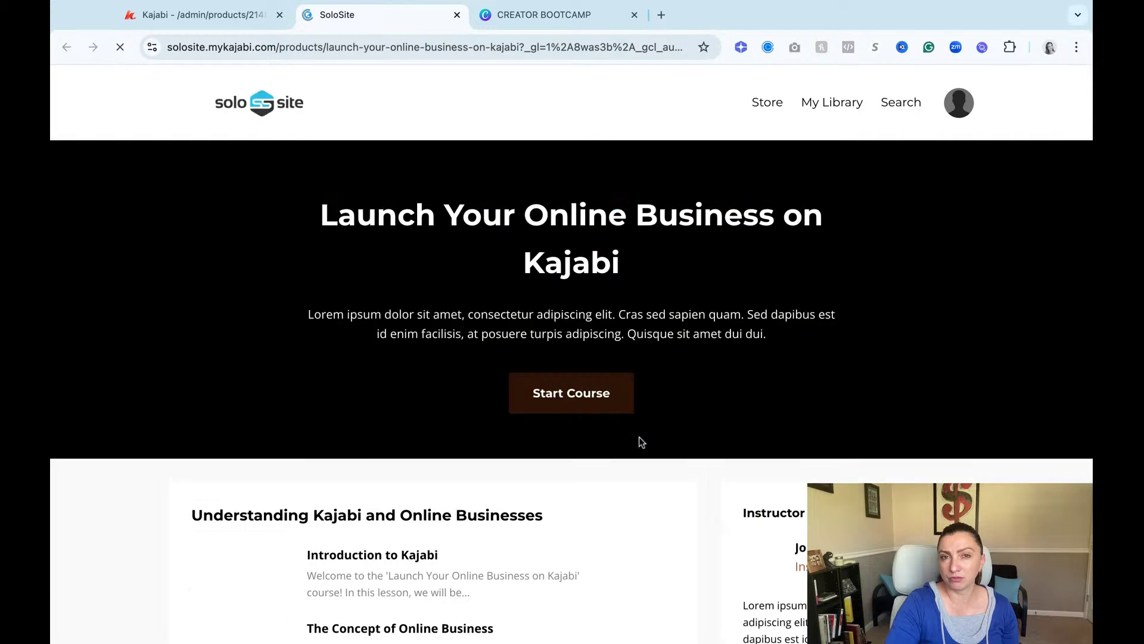
scroll(596, 429, down, 3)
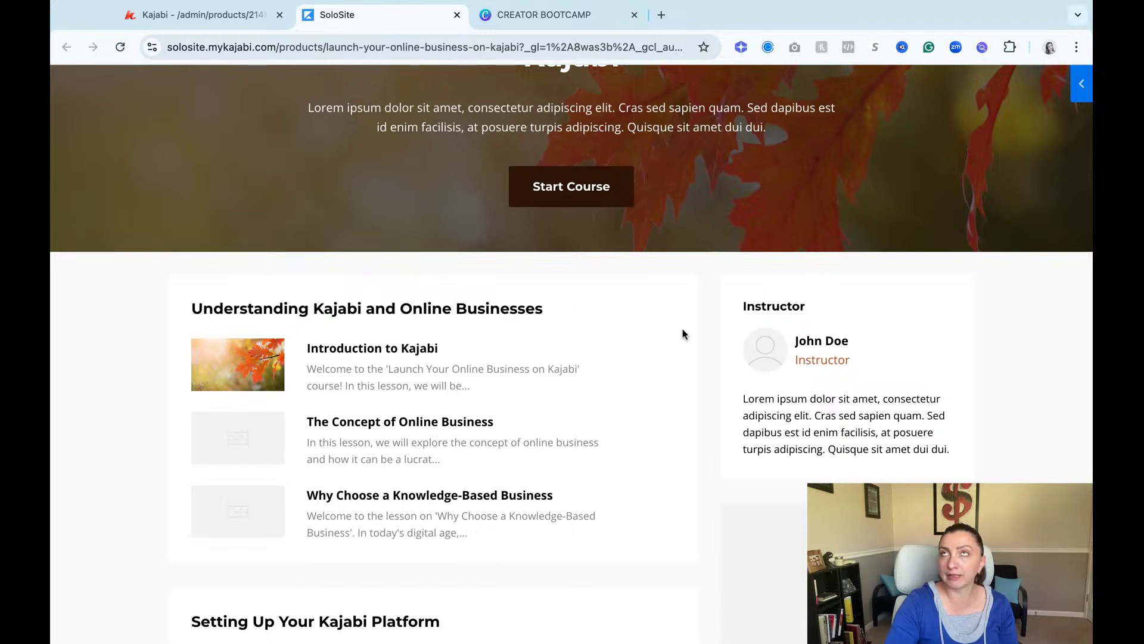
scroll(680, 333, down, 1)
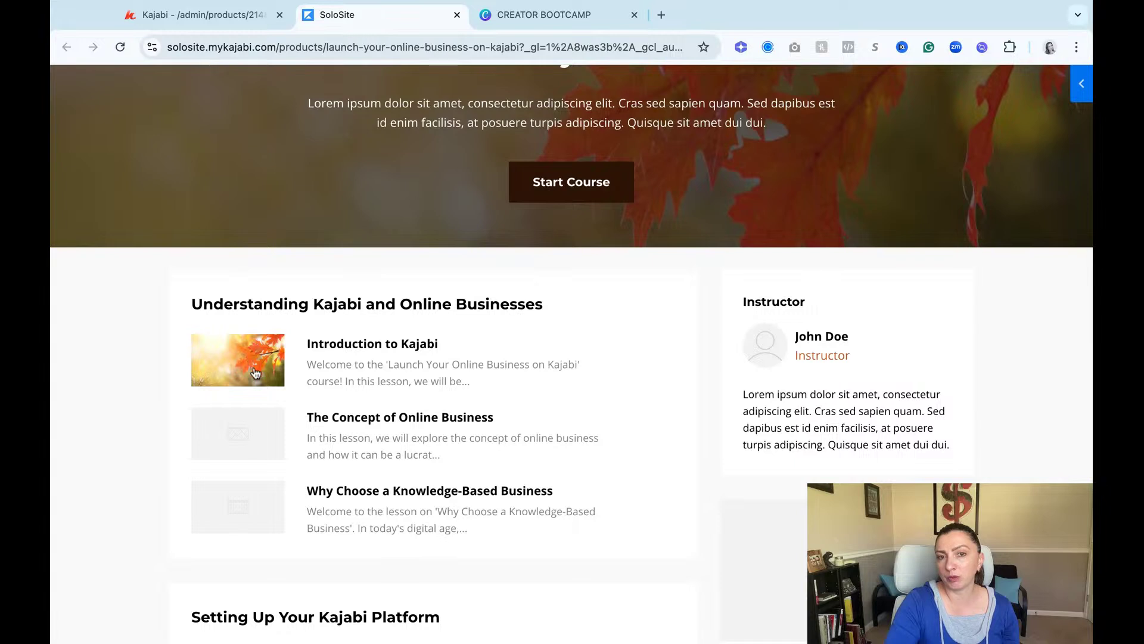
Open the course's settings, review its title, description and product thumbnail, and save them.
click(243, 18)
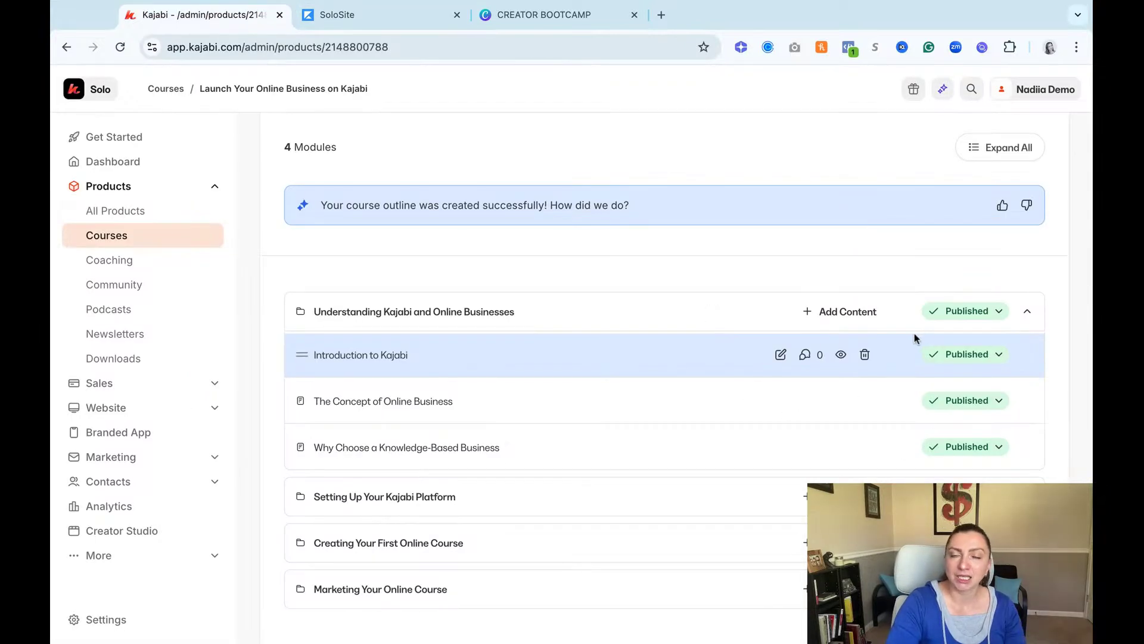
scroll(832, 327, up, 1)
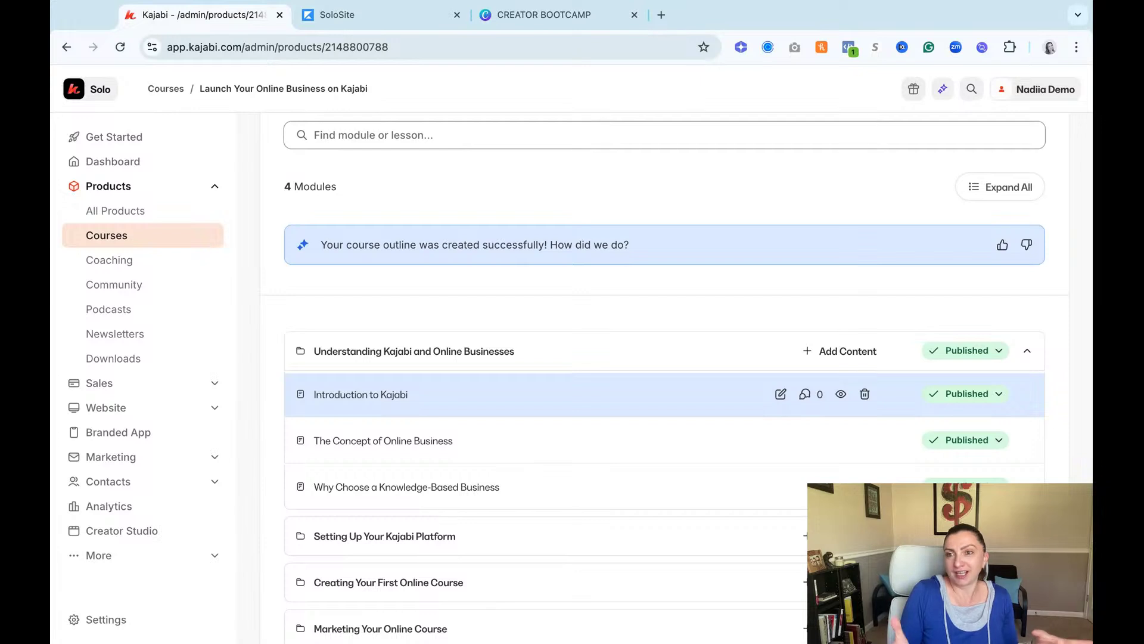
scroll(664, 376, up, 2)
scroll(659, 332, up, 1)
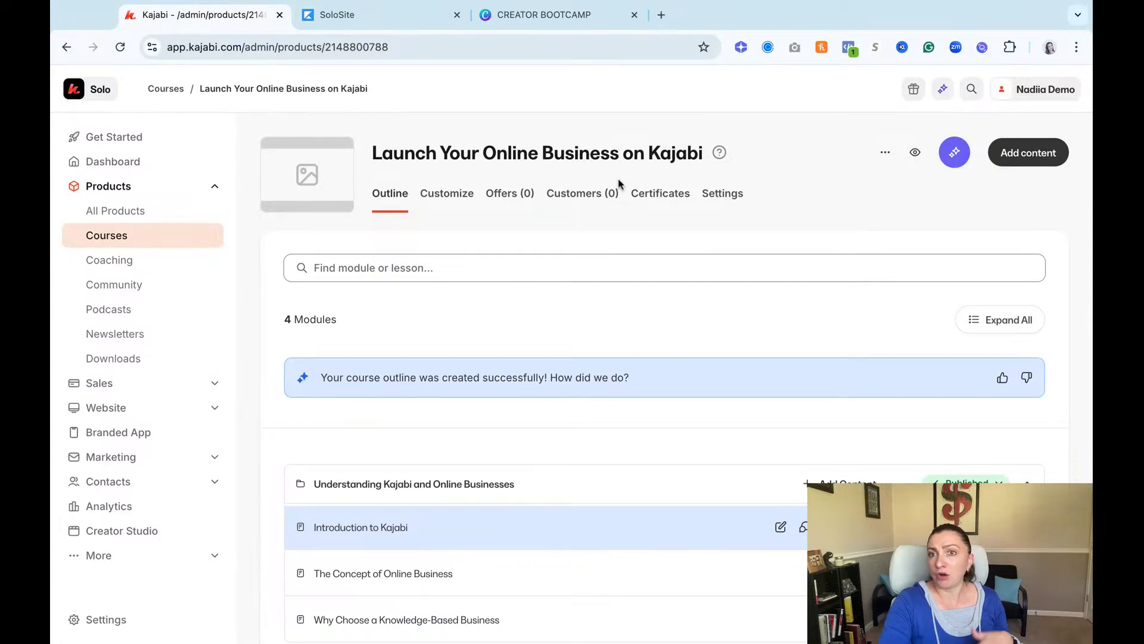
click(715, 196)
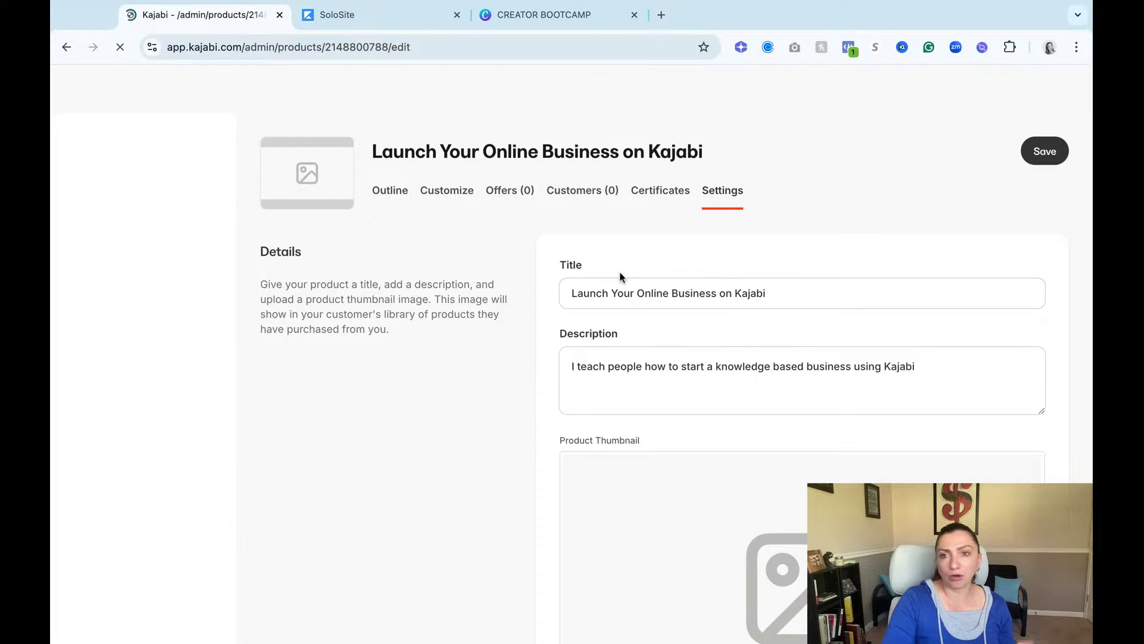
scroll(752, 318, down, 3)
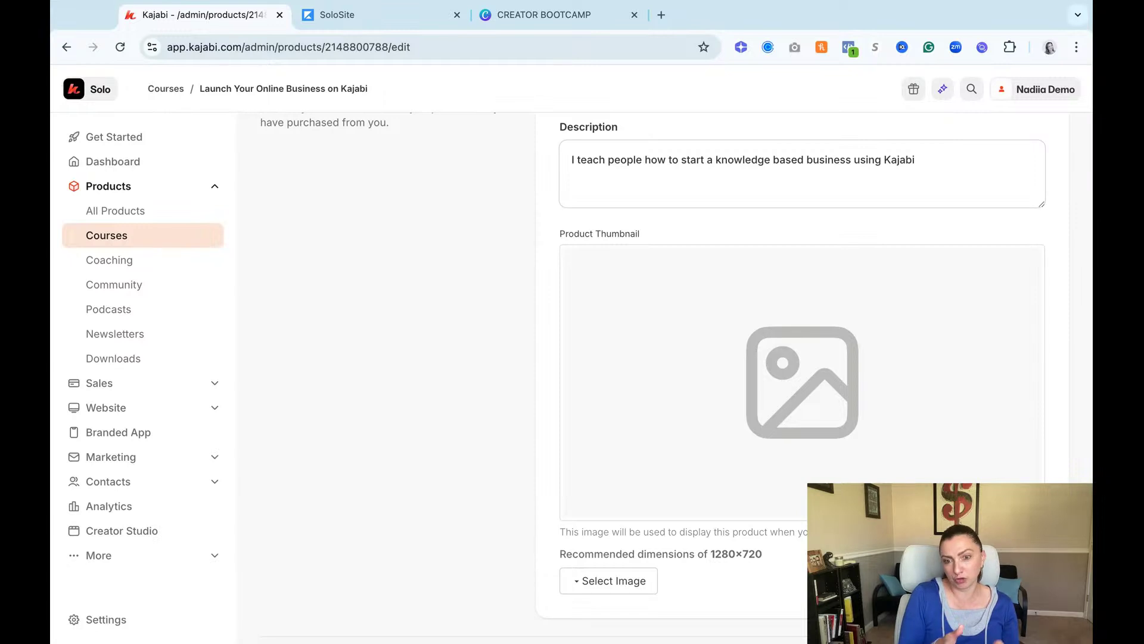
scroll(738, 289, up, 4)
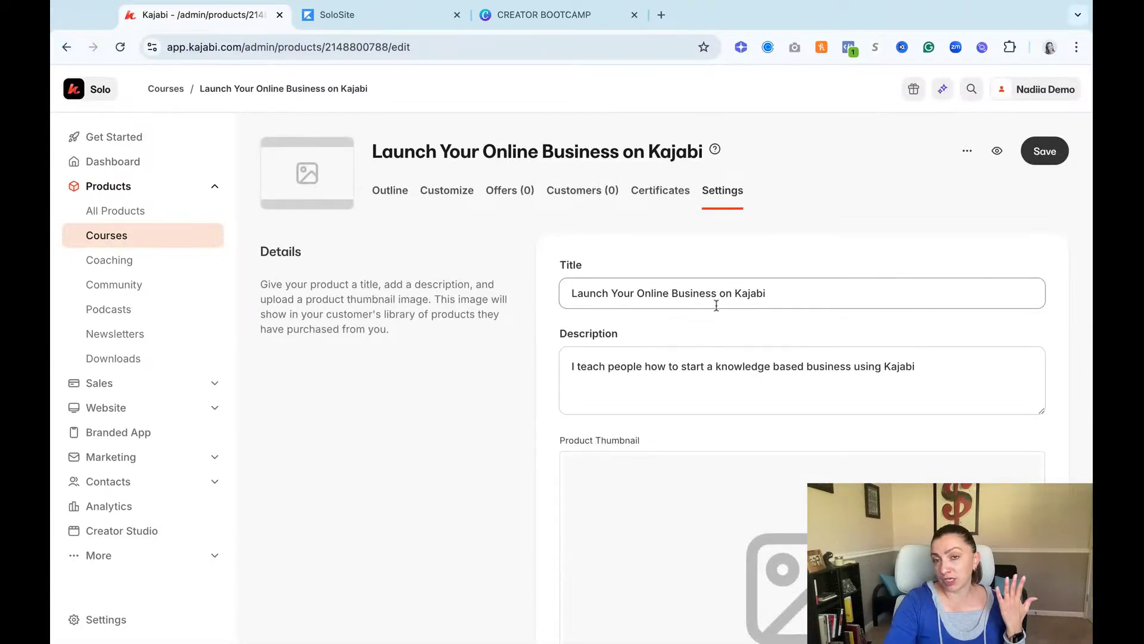
click(734, 359)
scroll(735, 358, down, 4)
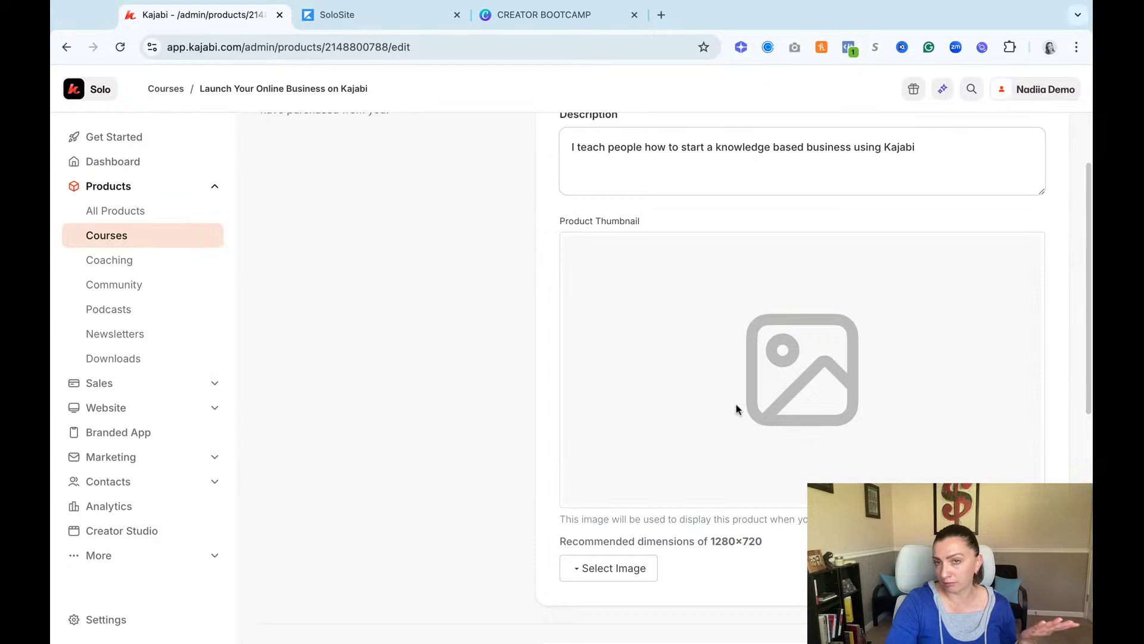
scroll(864, 440, up, 4)
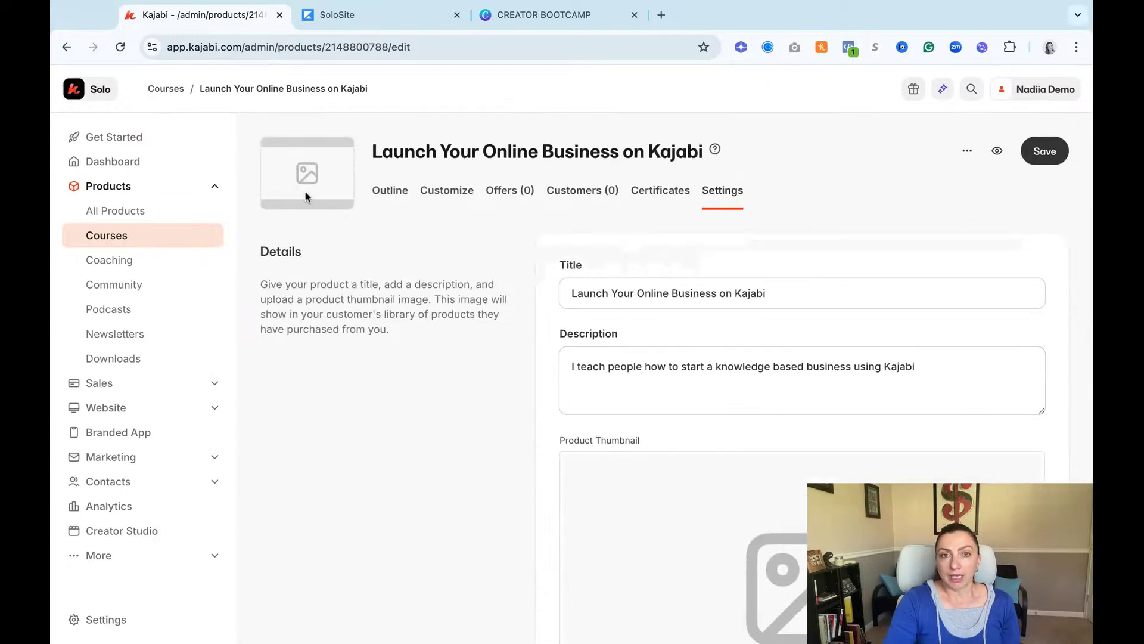
click(1049, 151)
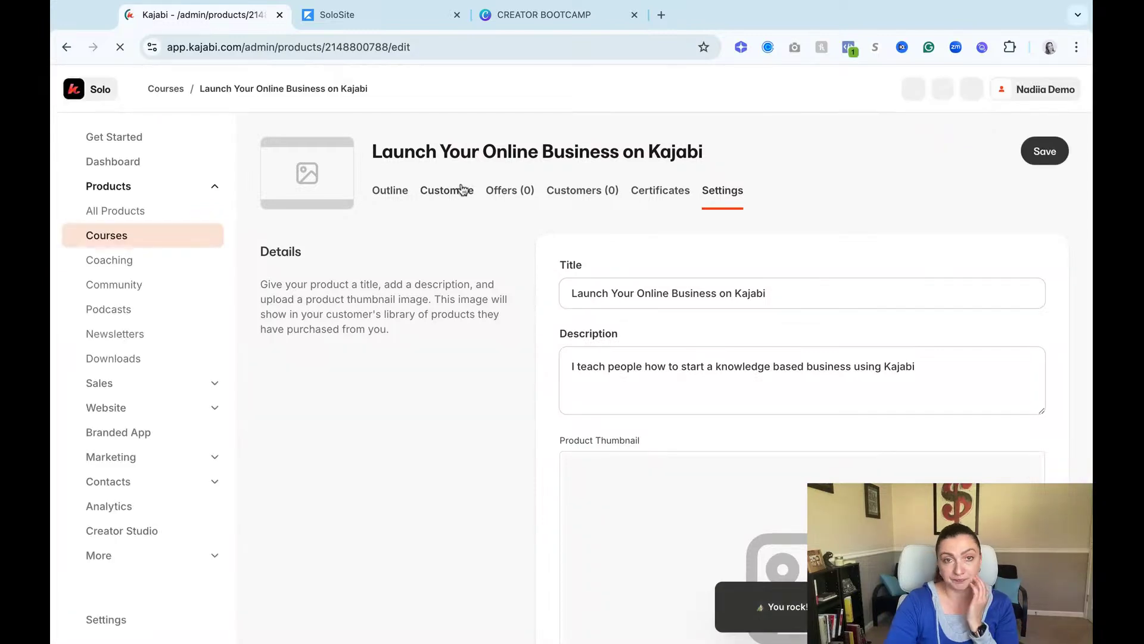
Start a new coaching program titled "Business Coaching".
click(106, 265)
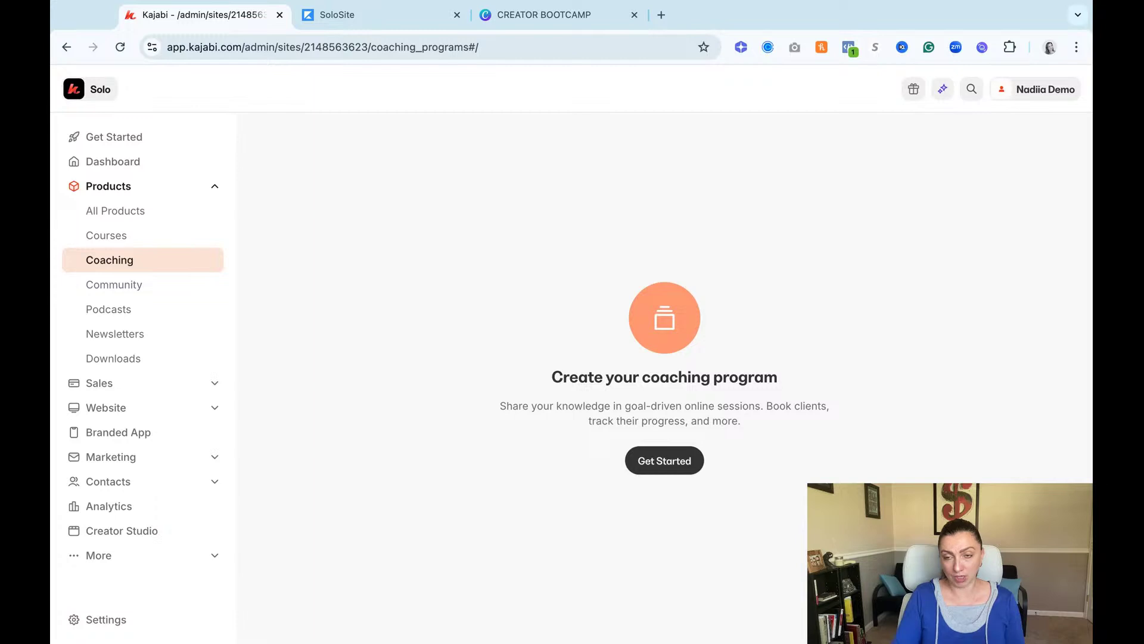
click(639, 462)
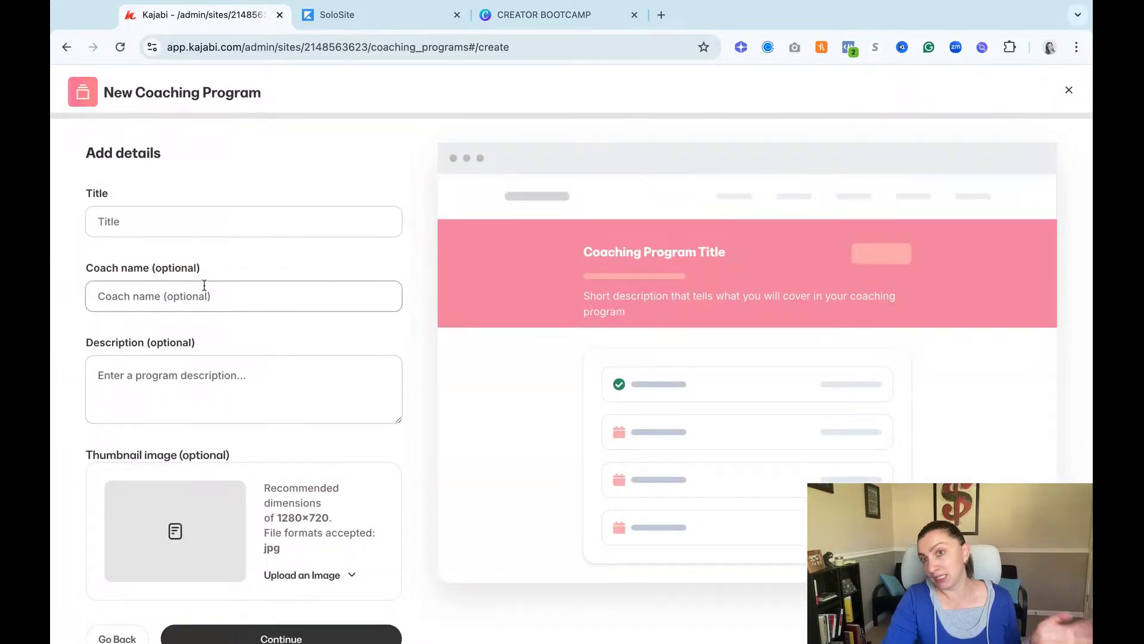
click(199, 227)
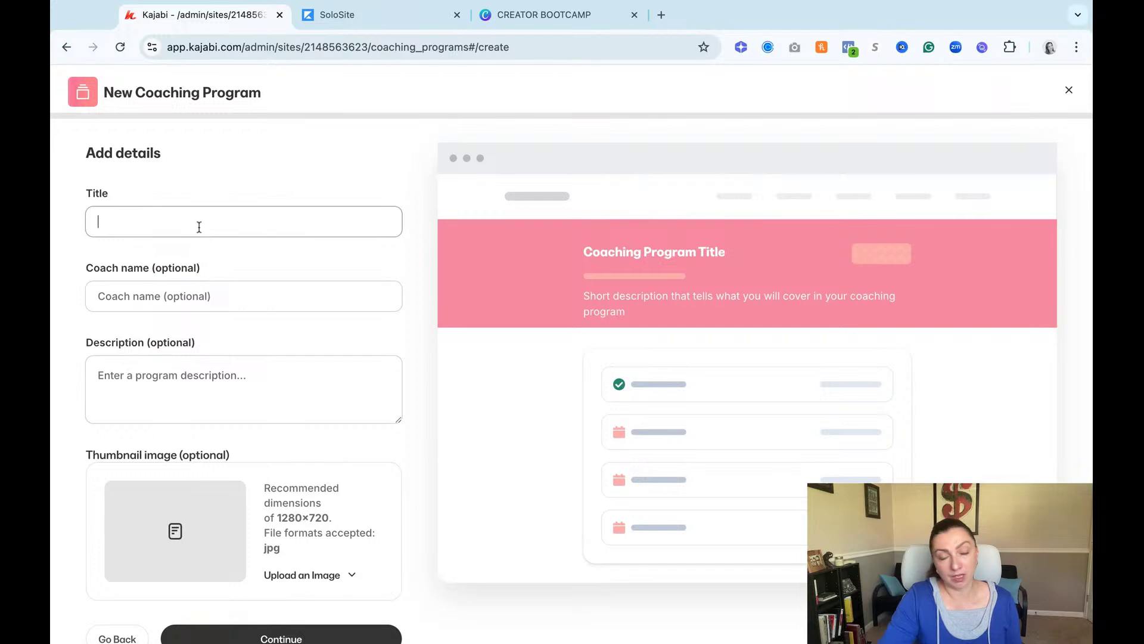
text(Busine)
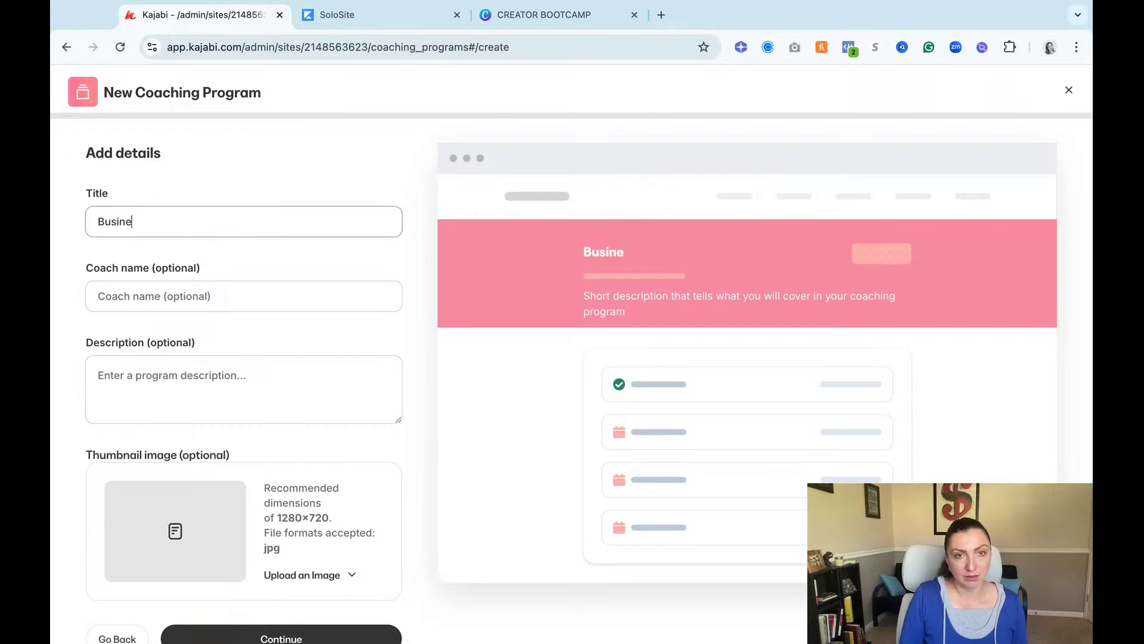
text(ss Coaching)
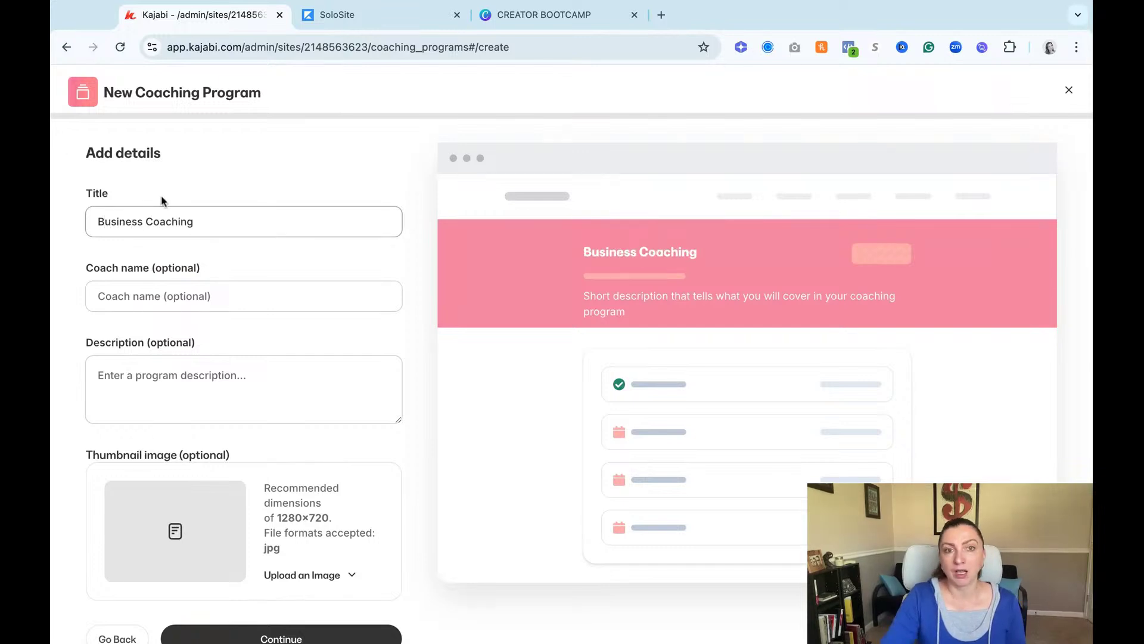
Enter the coach's first name, check the thumbnail upload options and continue to the program type choice.
click(144, 304)
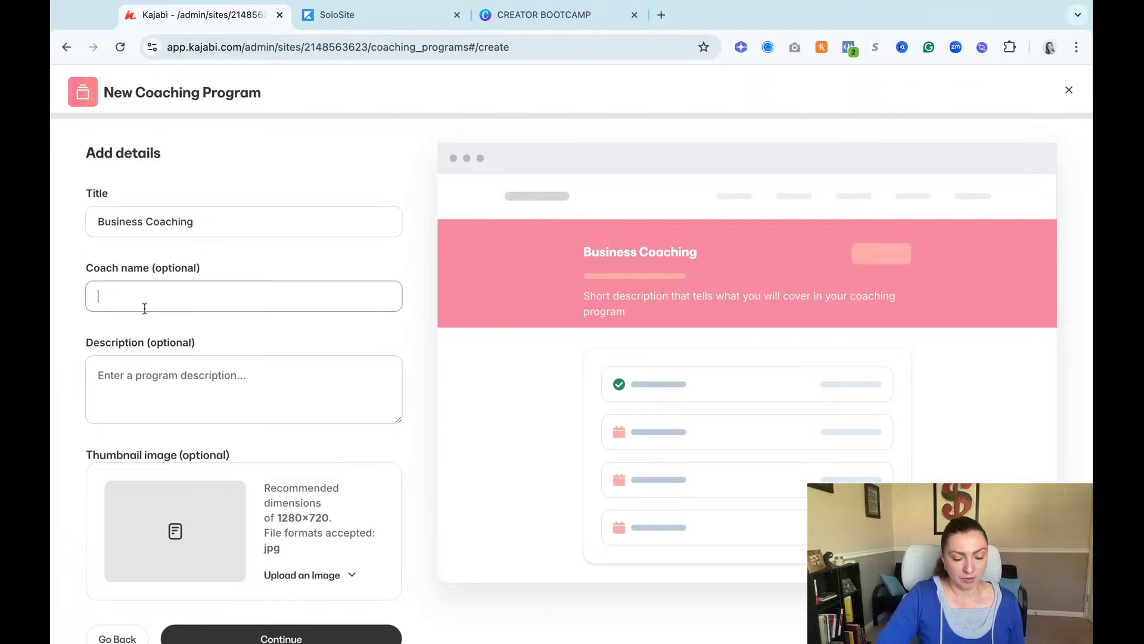
text(Nadiia)
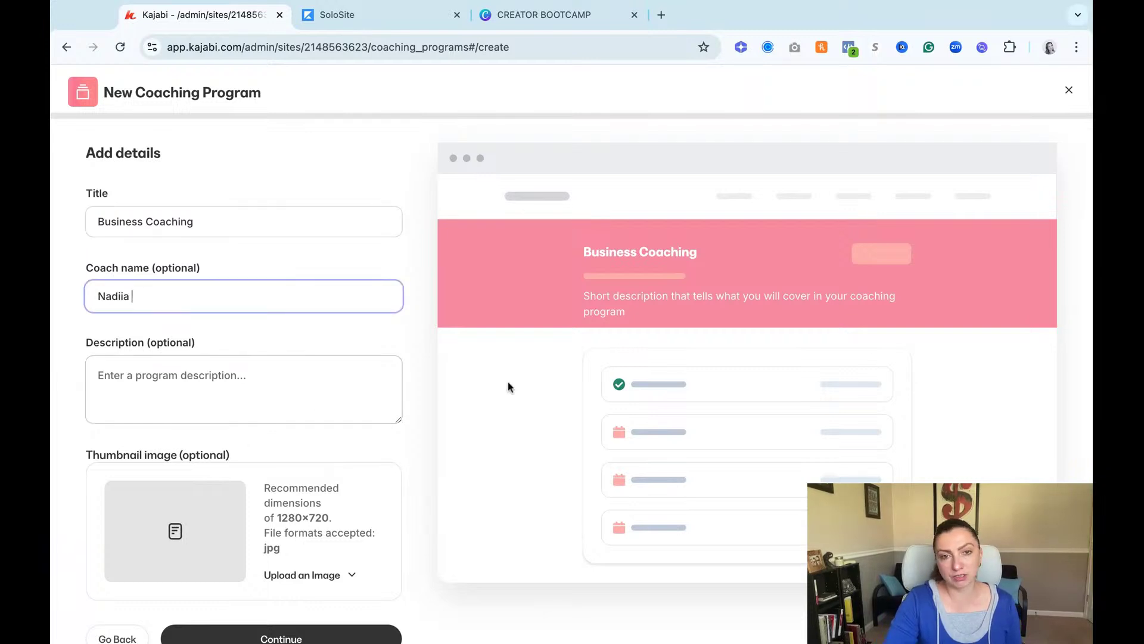
scroll(297, 453, down, 1)
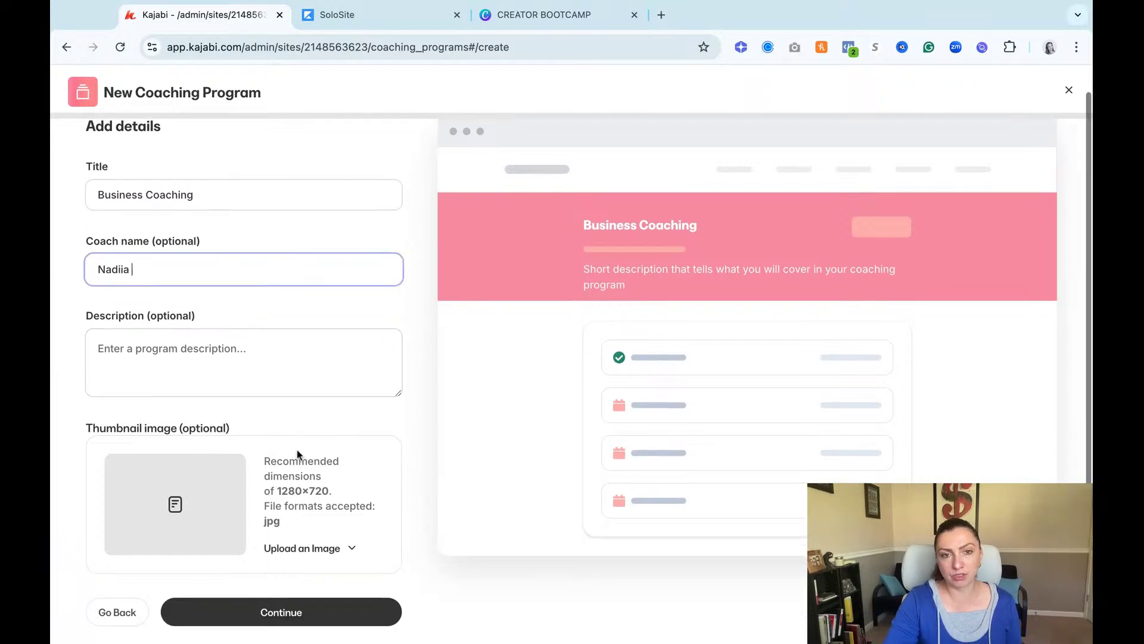
click(316, 547)
click(874, 156)
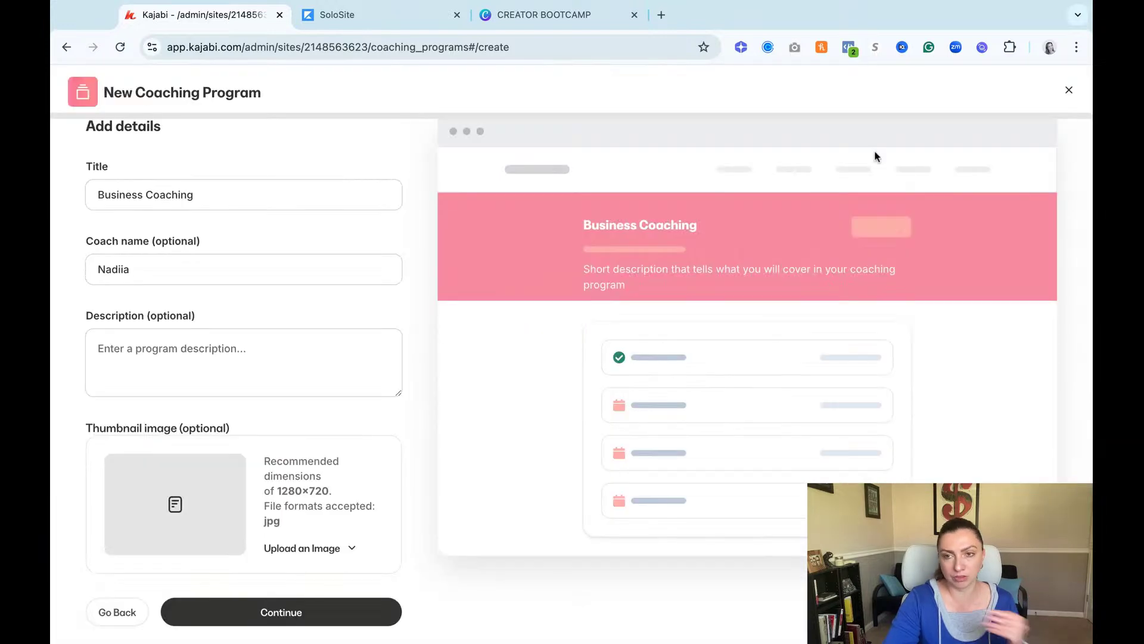
click(345, 620)
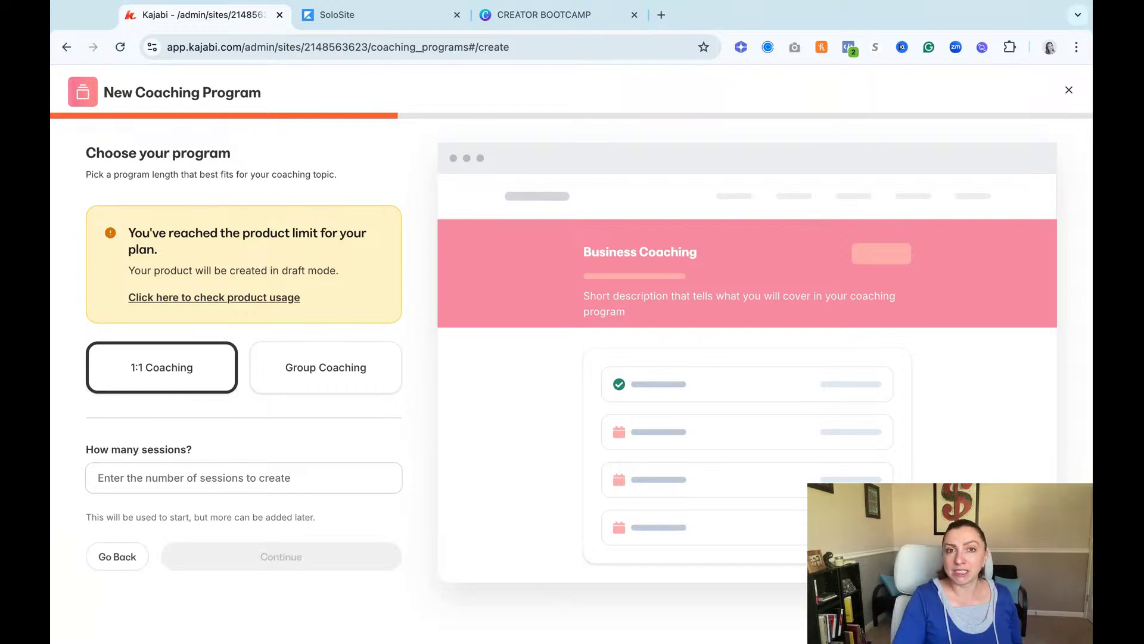
Load the Kajabi admin in place of the live course page and open its list of courses.
click(370, 15)
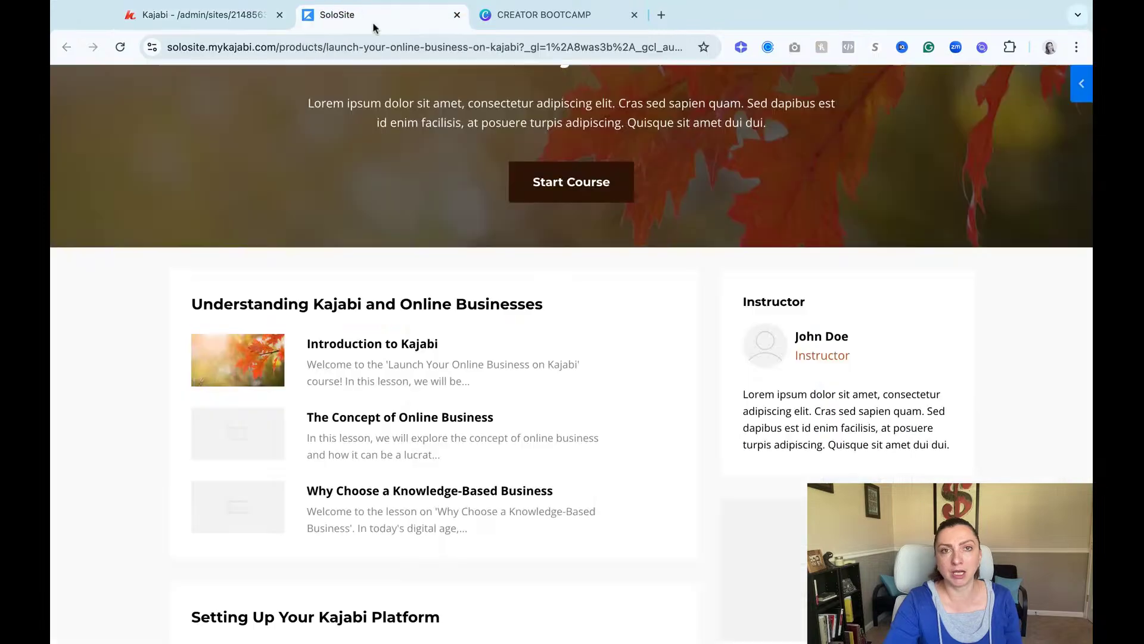
click(362, 47)
text(app)
key(Return)
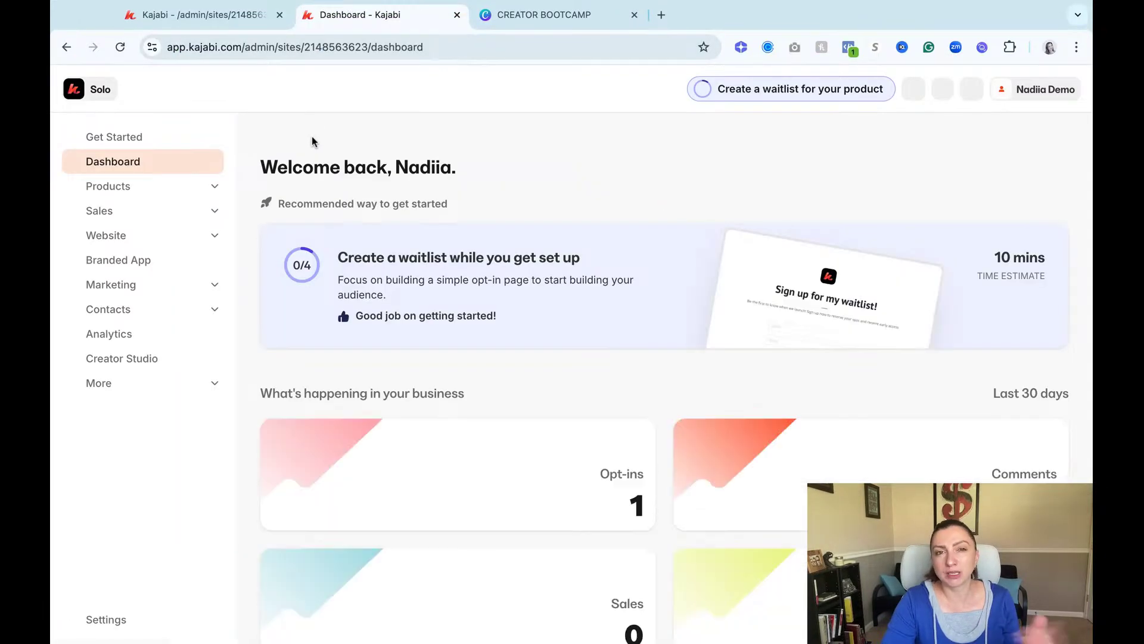
click(178, 190)
click(106, 246)
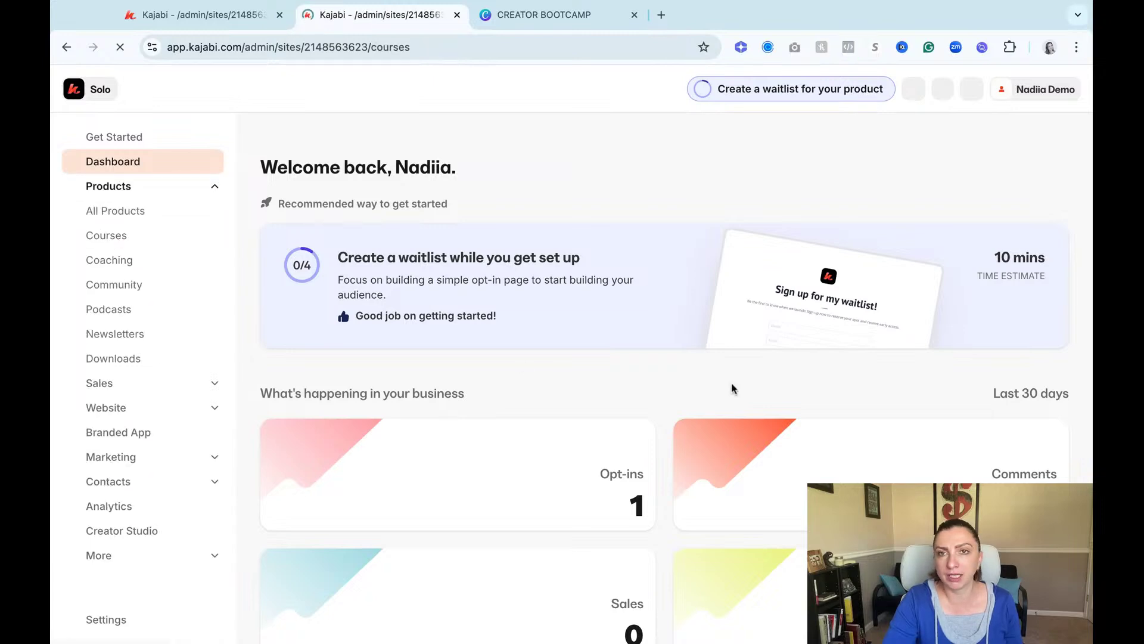
Delete the course "Launch Your Online Business on Kajabi" and return to the coaching program setup.
click(1045, 343)
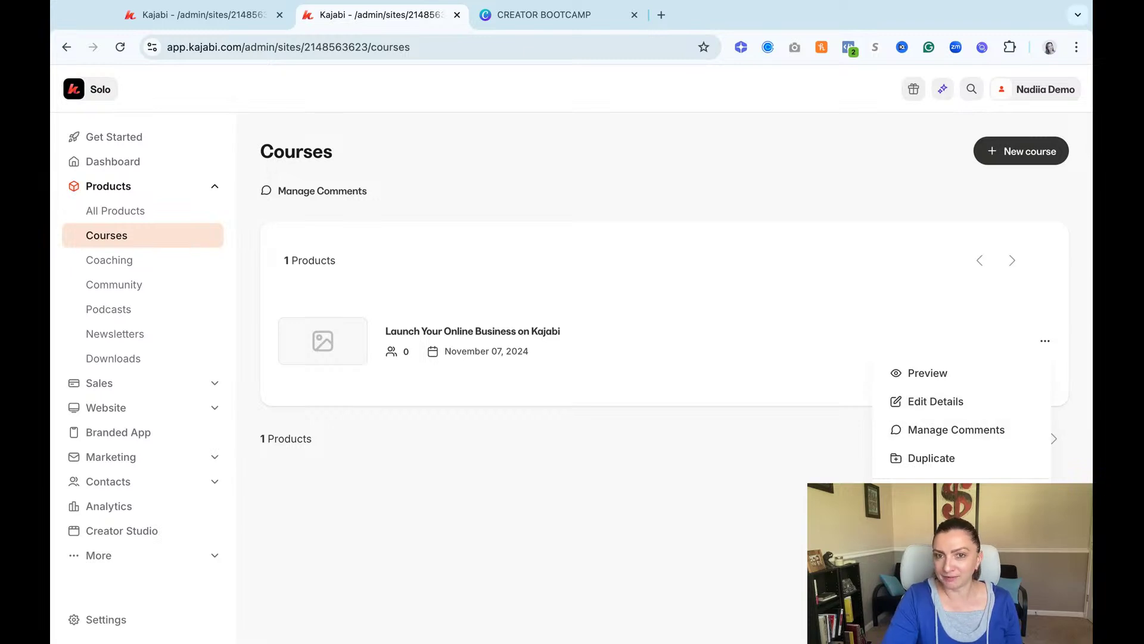
click(930, 486)
click(730, 198)
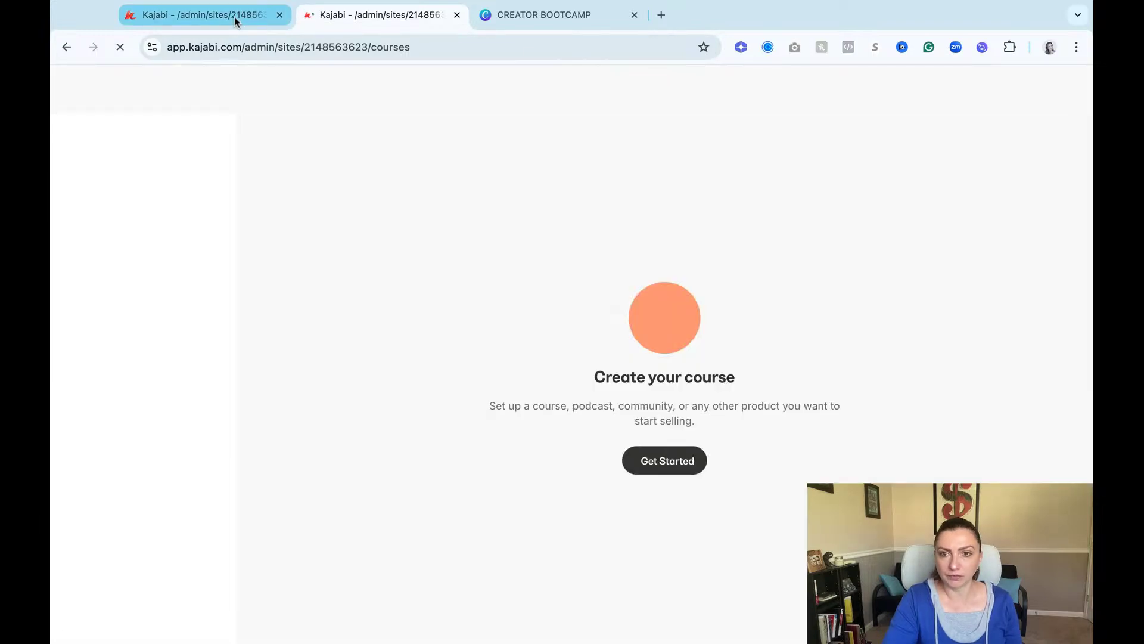
click(234, 18)
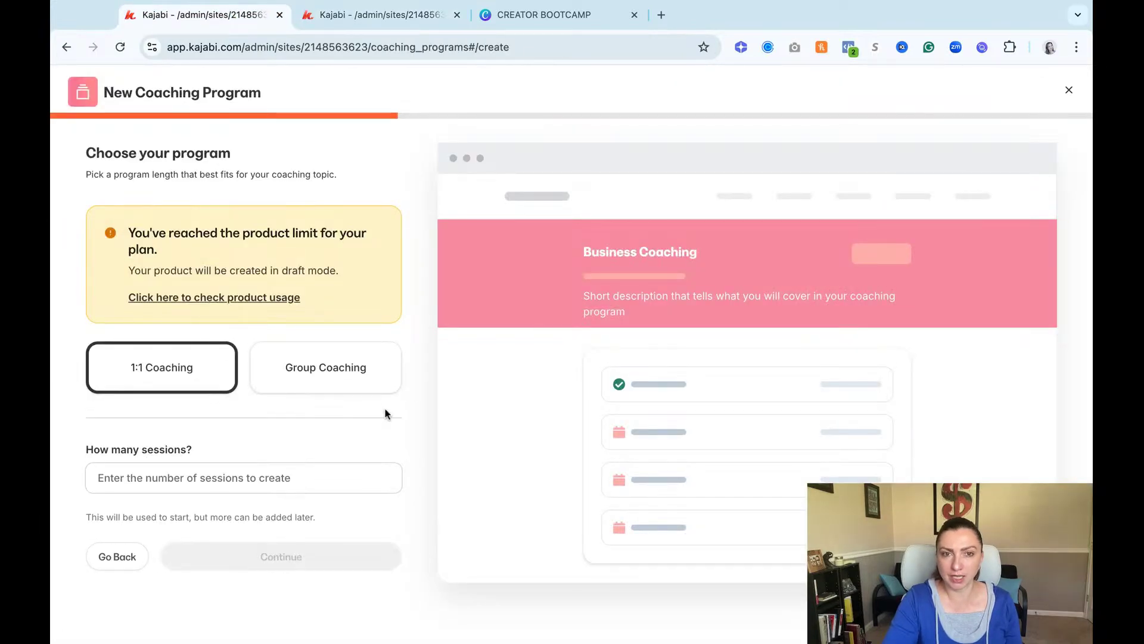
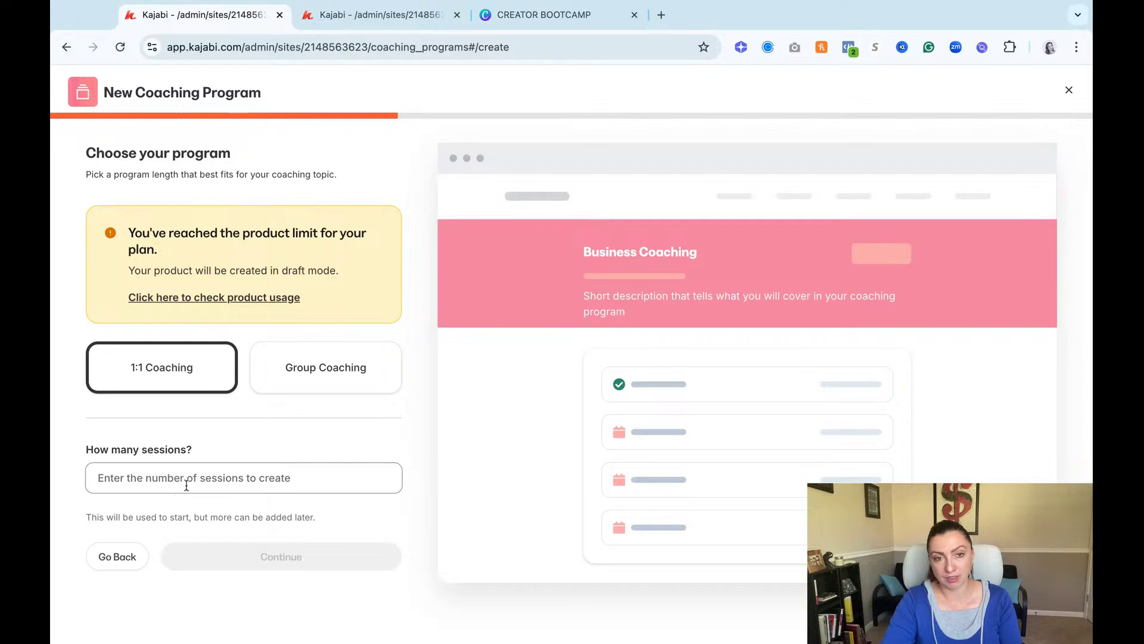
Set the 1:1 coaching program to 6 sessions and continue to the scheduling preferences.
click(185, 480)
text(6)
click(271, 556)
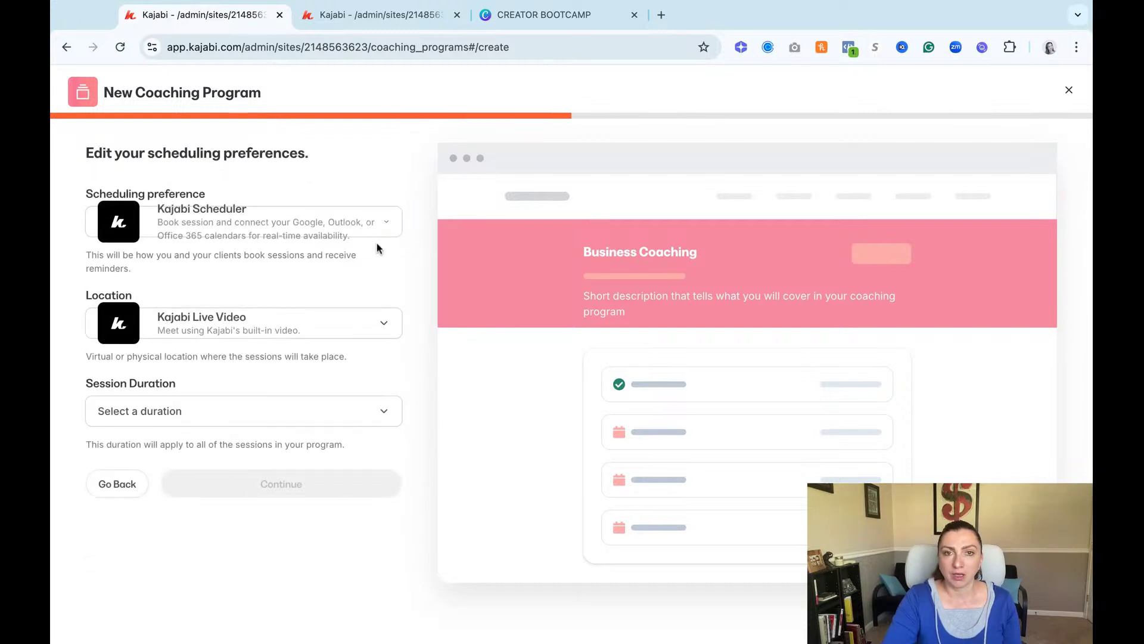
Choose Kajabi Scheduler as the scheduling preference and Kajabi Live Video as the session location.
click(378, 223)
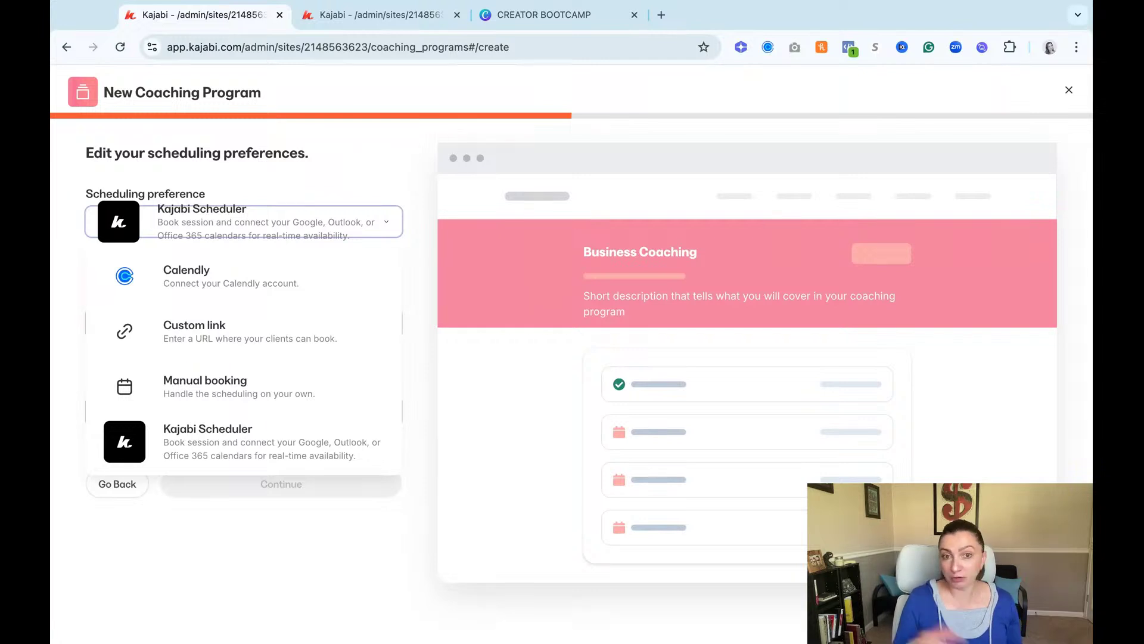
click(247, 450)
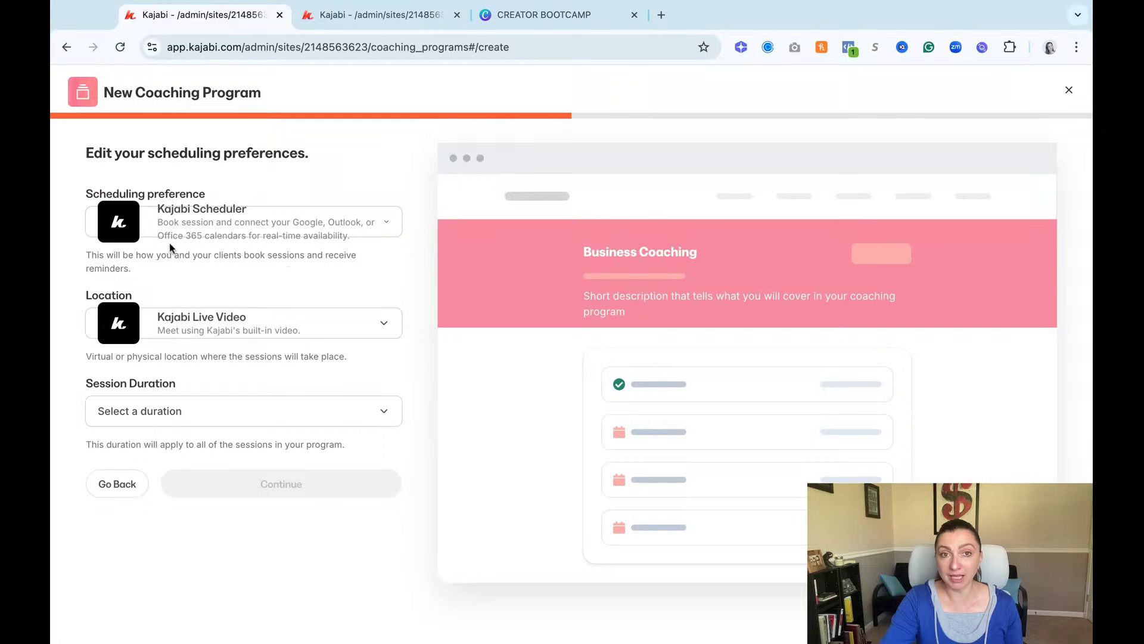
click(384, 324)
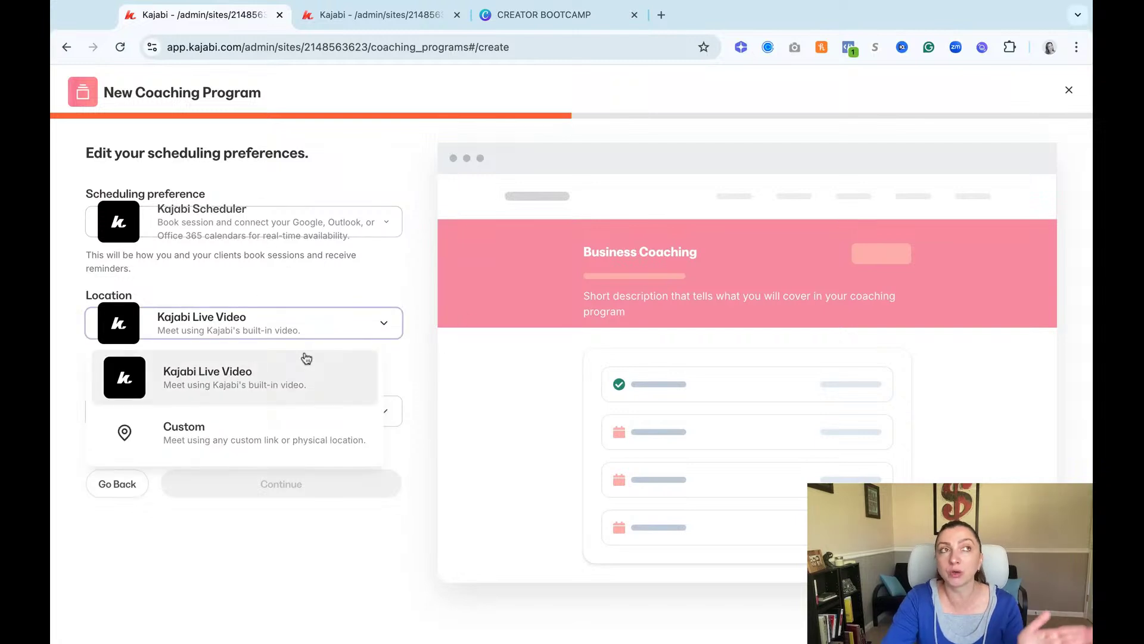
click(271, 377)
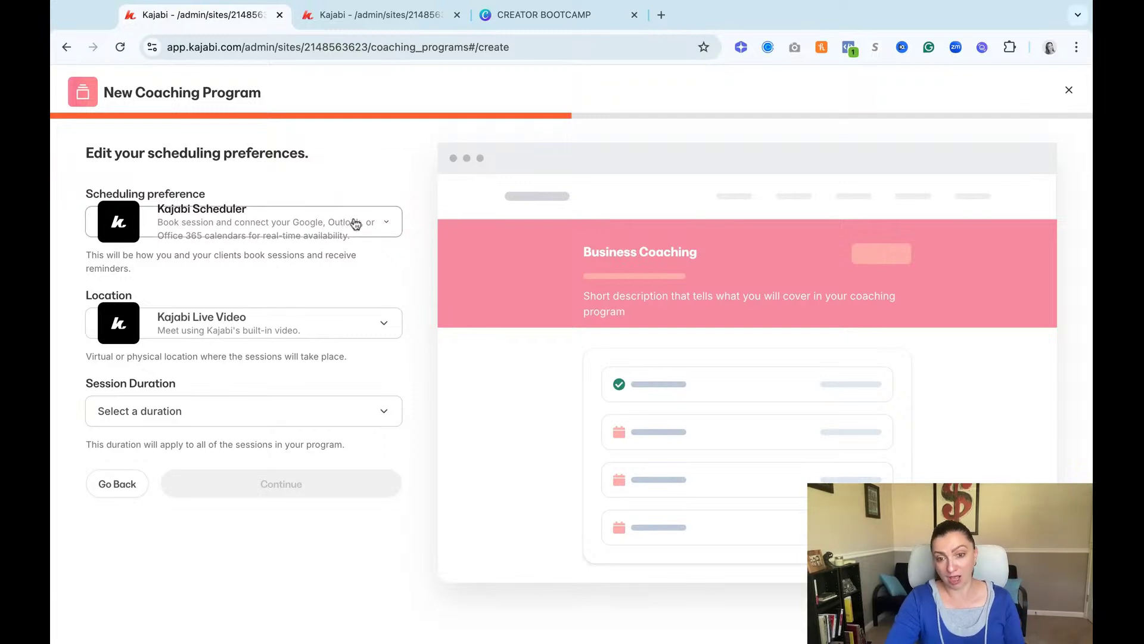
Set the session duration to 45 minutes and continue to the program's appearance settings.
click(368, 419)
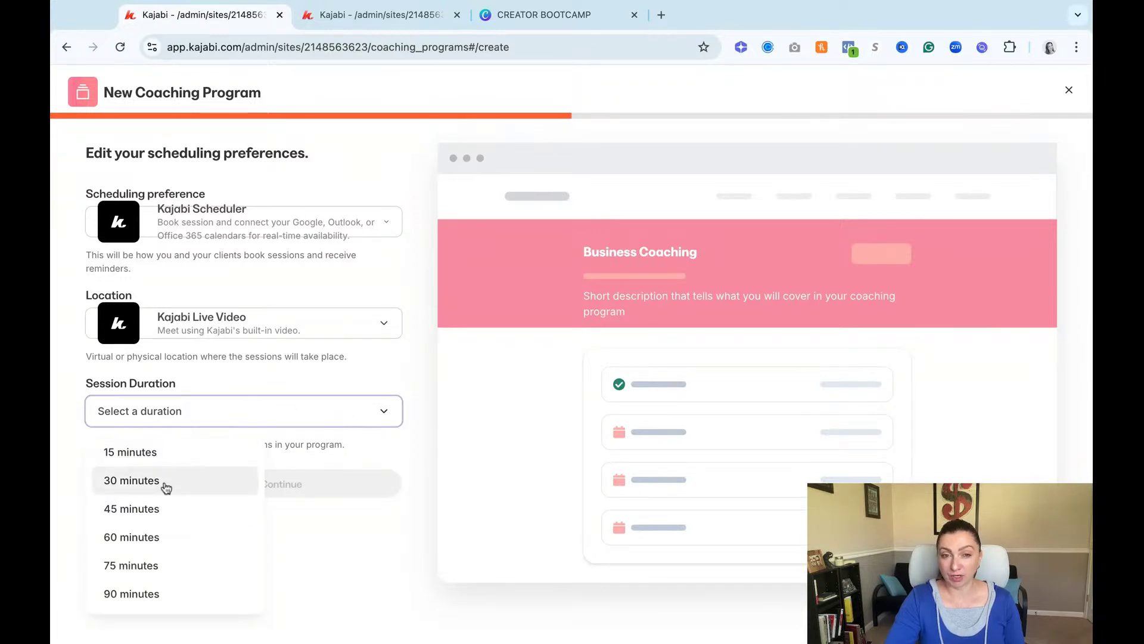
click(152, 508)
click(344, 483)
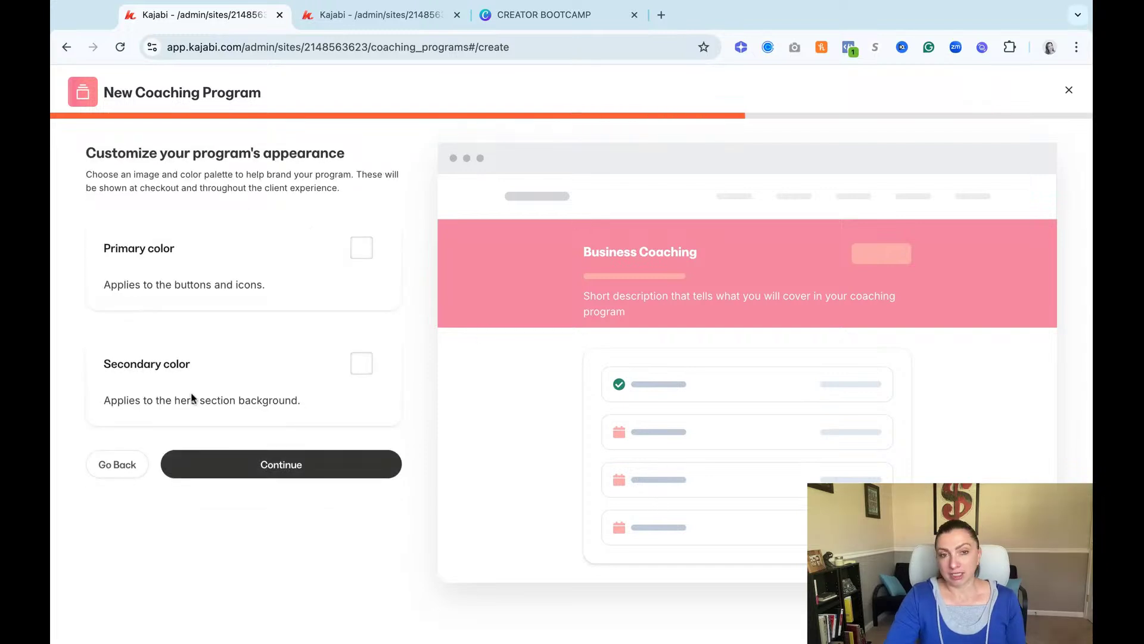
Set the coaching program's primary color to white after trying the red and orange swatches.
click(363, 248)
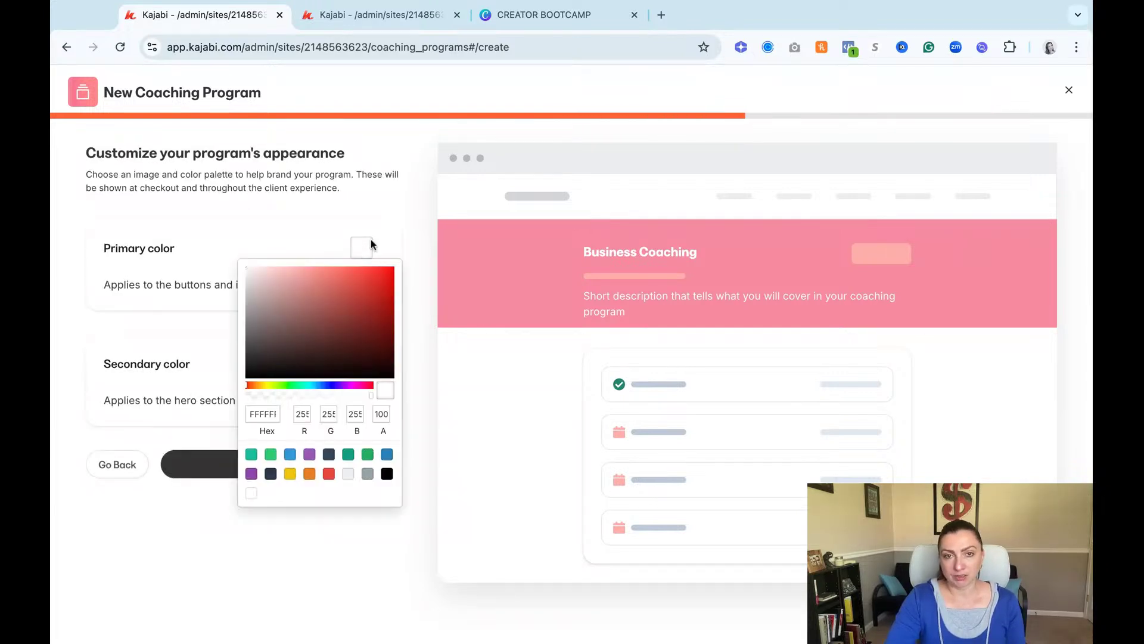
click(328, 473)
click(309, 473)
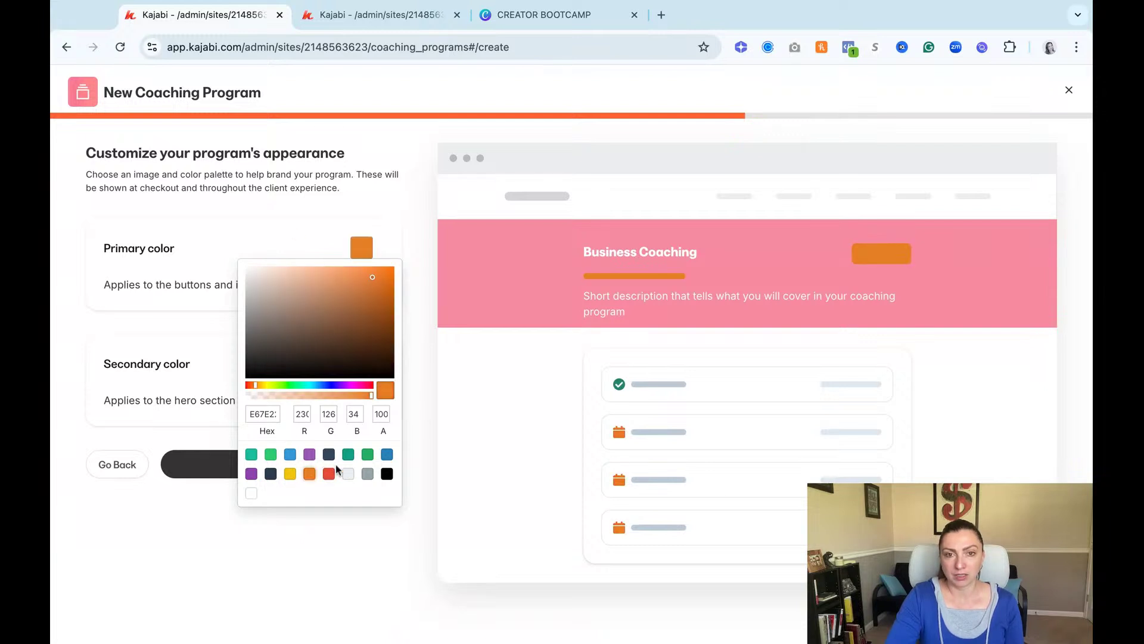
click(251, 493)
click(231, 307)
Set the program's secondary color to orange (RGB 230, 126, 34) and finish the setup by skipping the pricing.
click(362, 362)
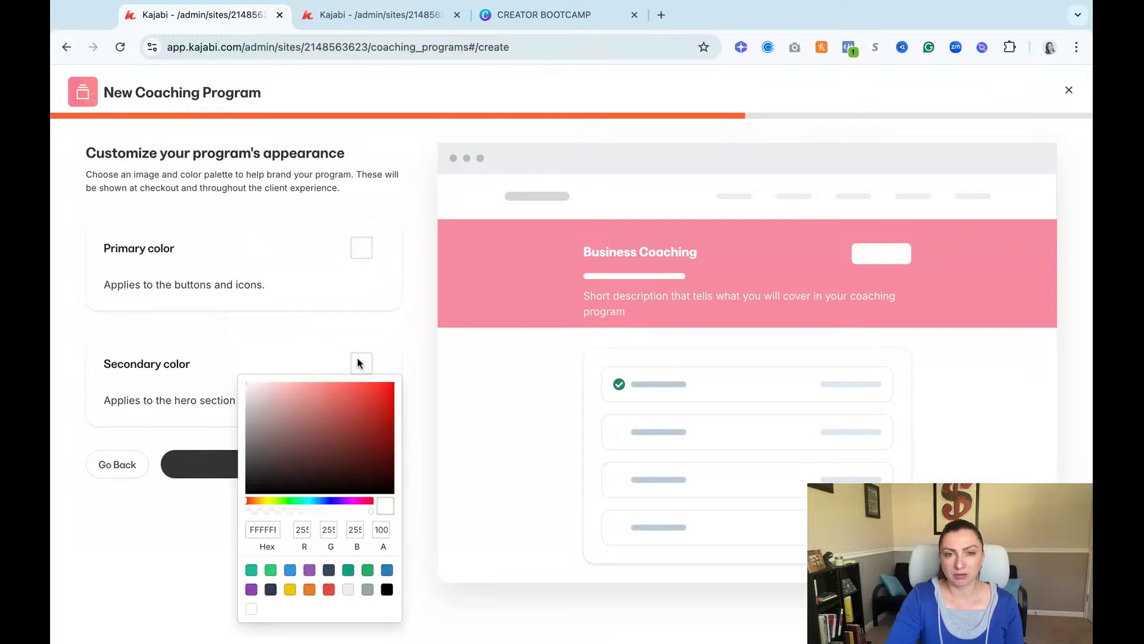
click(309, 589)
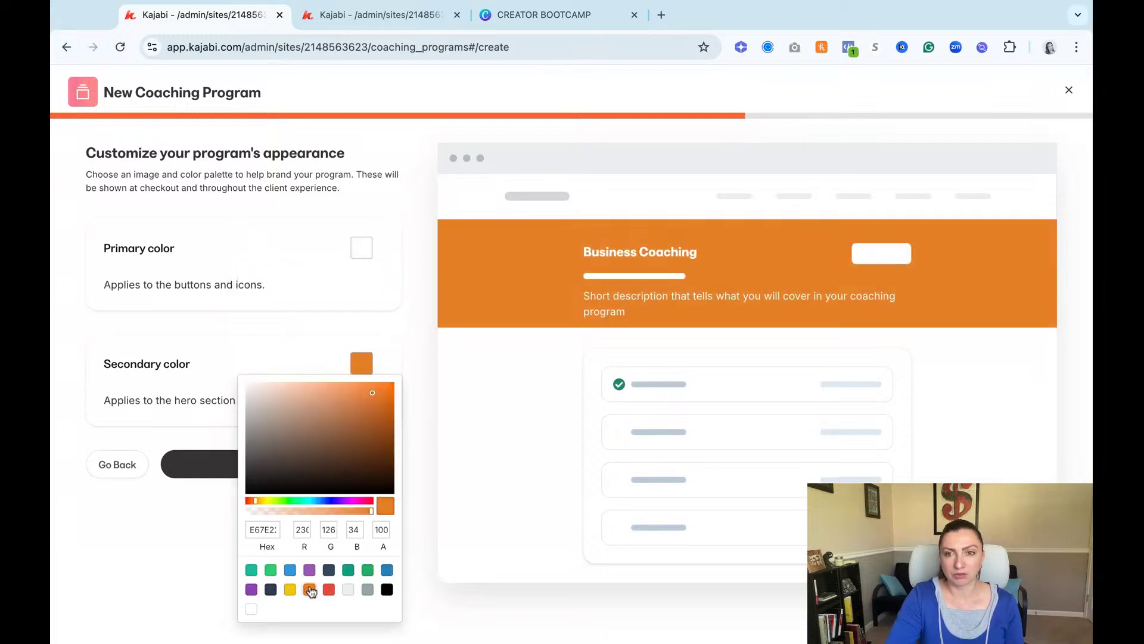
click(292, 320)
click(302, 477)
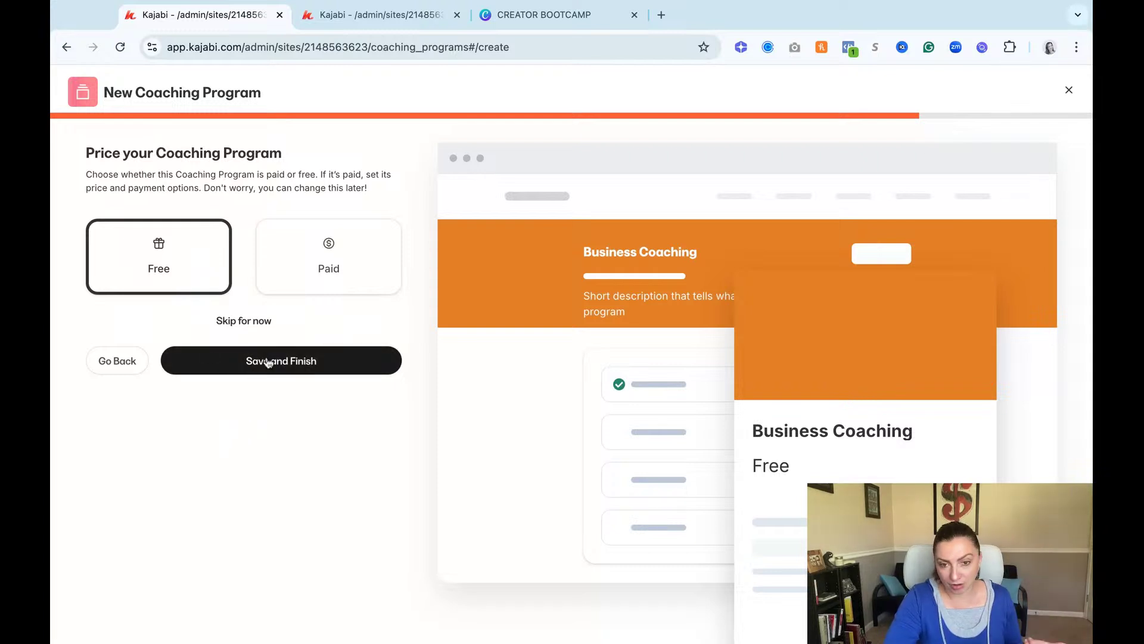
click(258, 326)
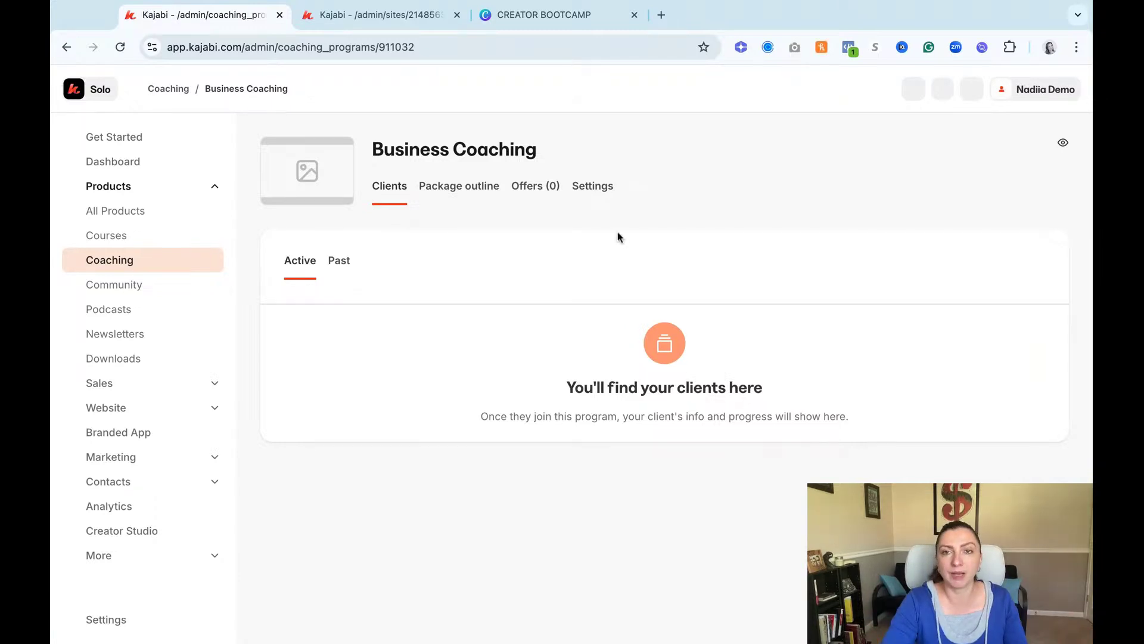
Preview the Business Coaching program as a client and look through its page header and session list.
click(1063, 142)
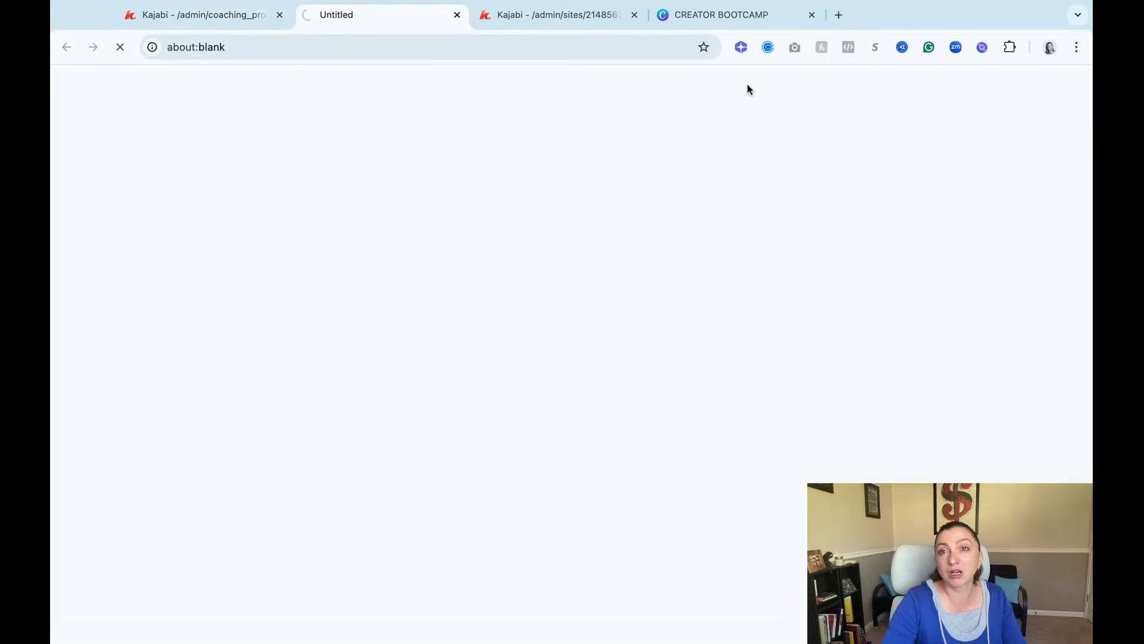
scroll(572, 408, down, 2)
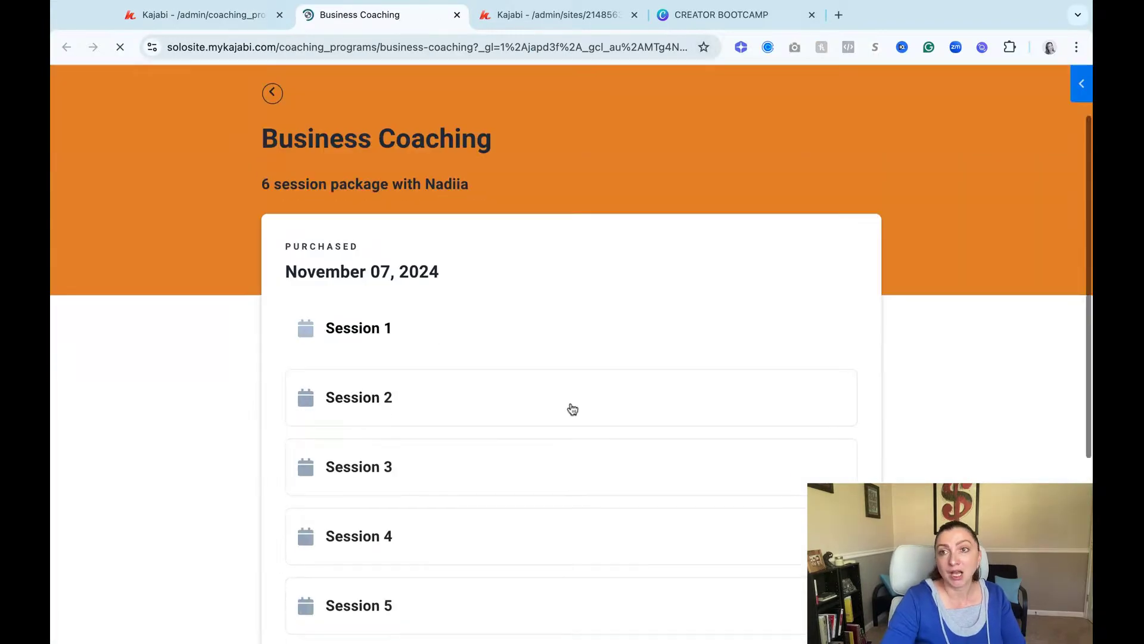
scroll(515, 314, down, 2)
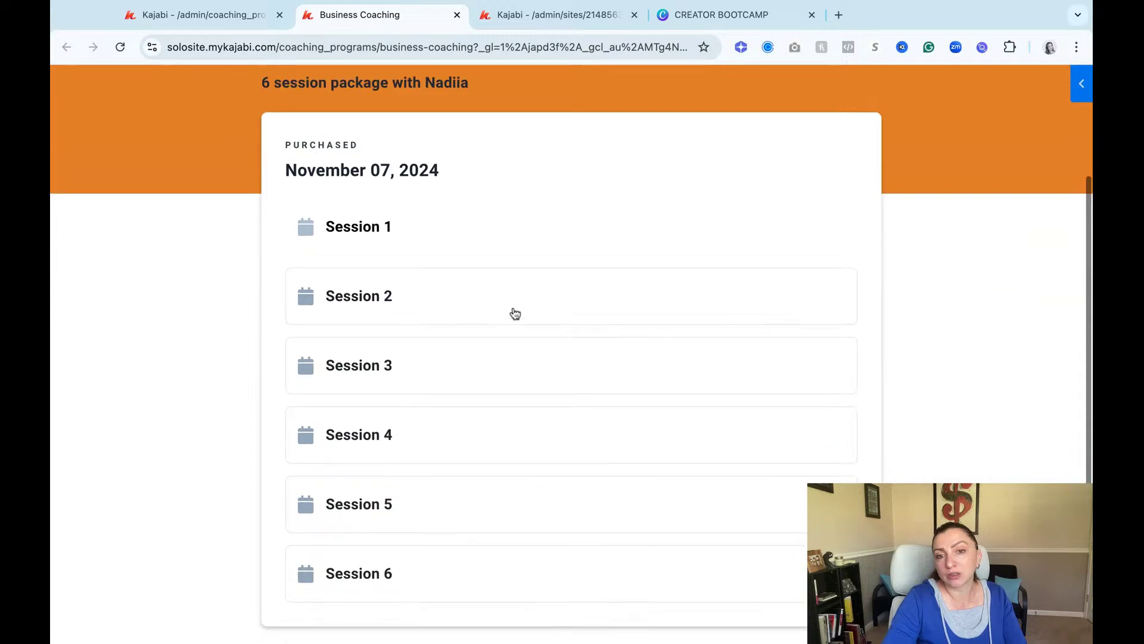
scroll(514, 313, up, 4)
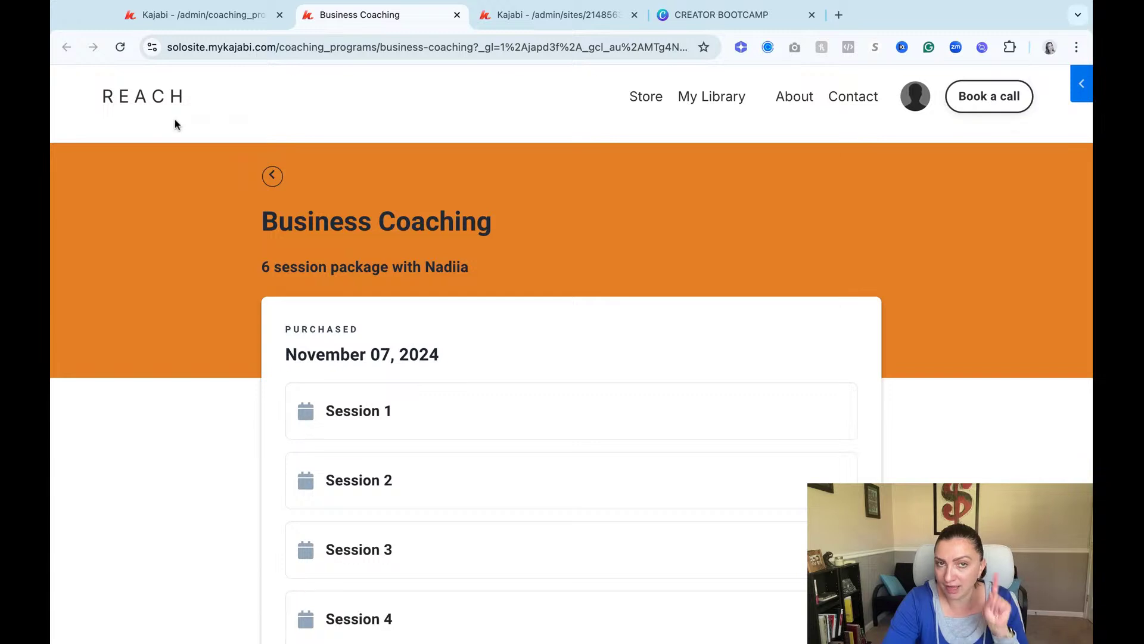
scroll(519, 516, down, 5)
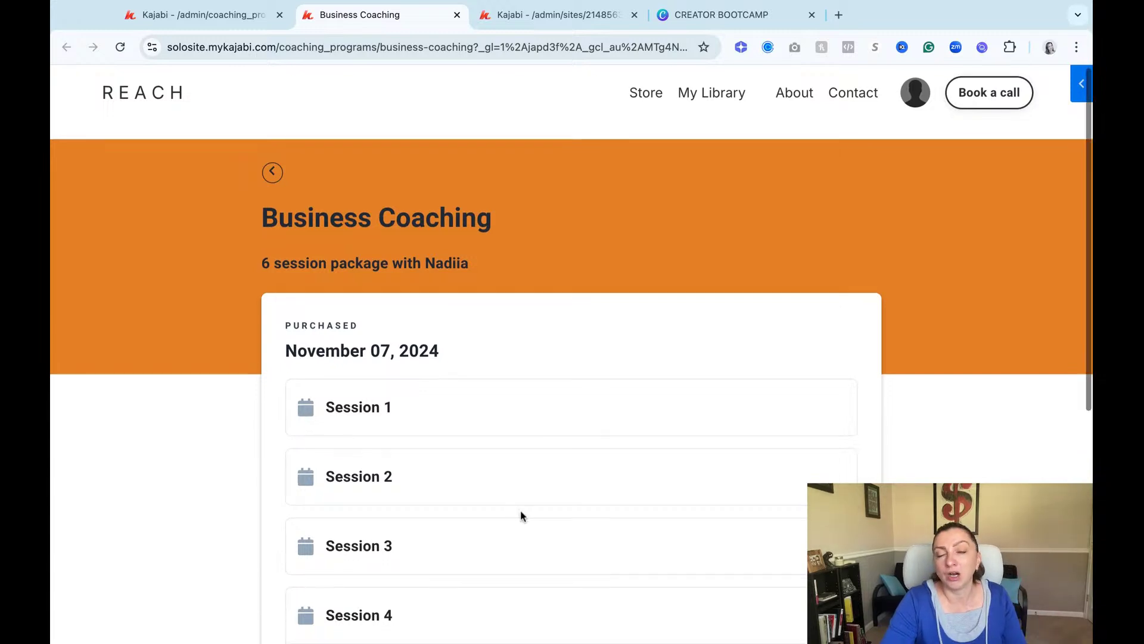
scroll(520, 515, up, 5)
scroll(638, 554, down, 5)
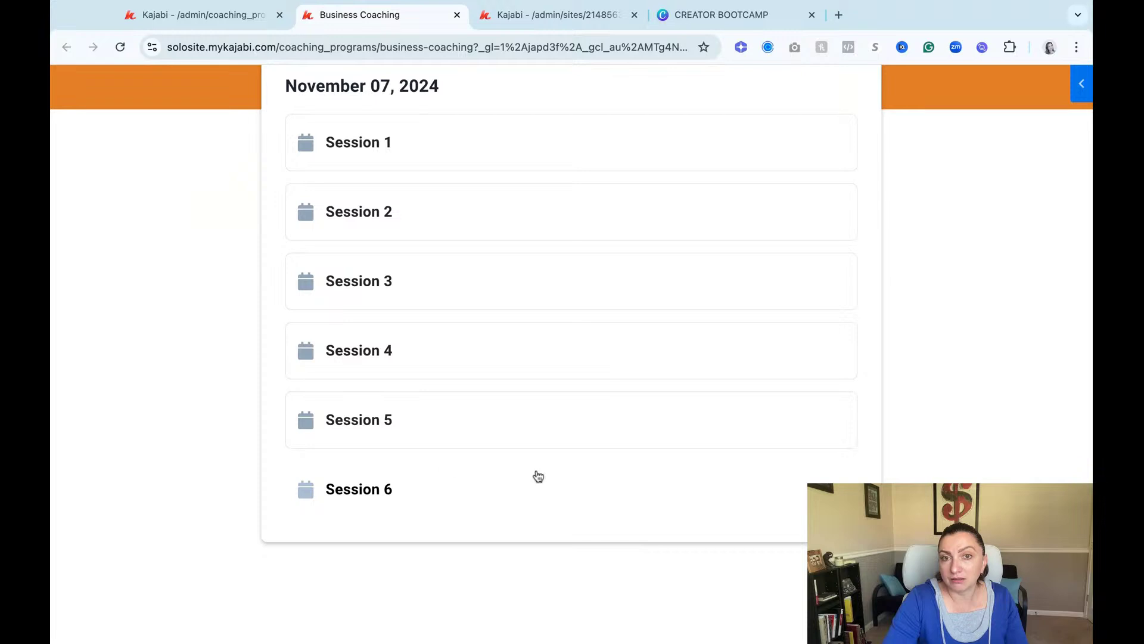
Open Session 1 in the client preview and view its resources section.
scroll(514, 266, up, 3)
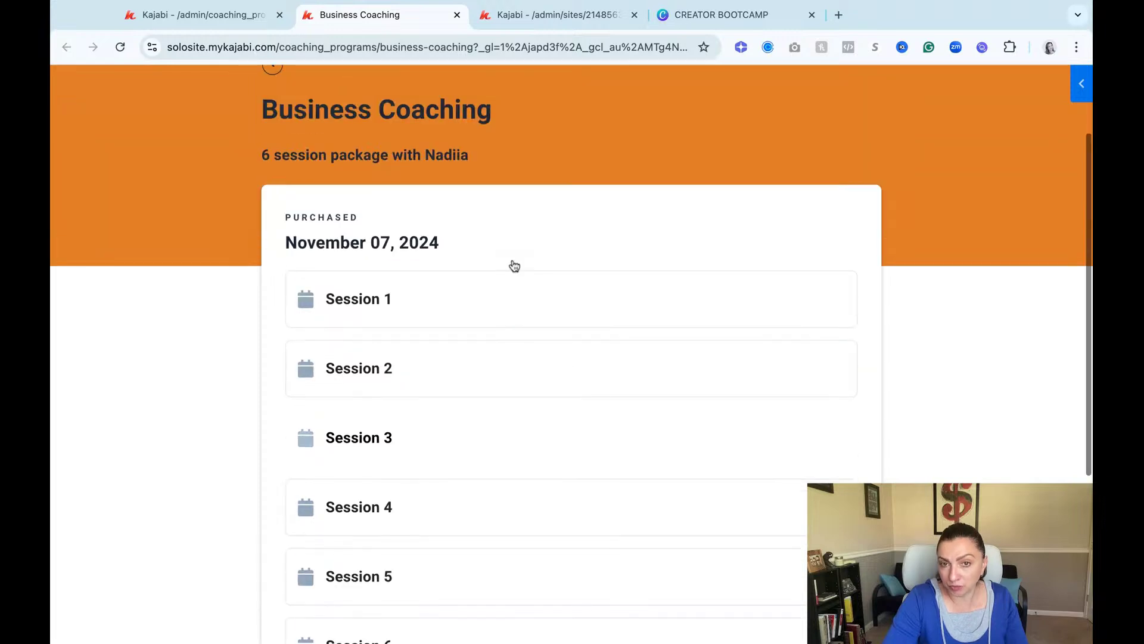
click(516, 316)
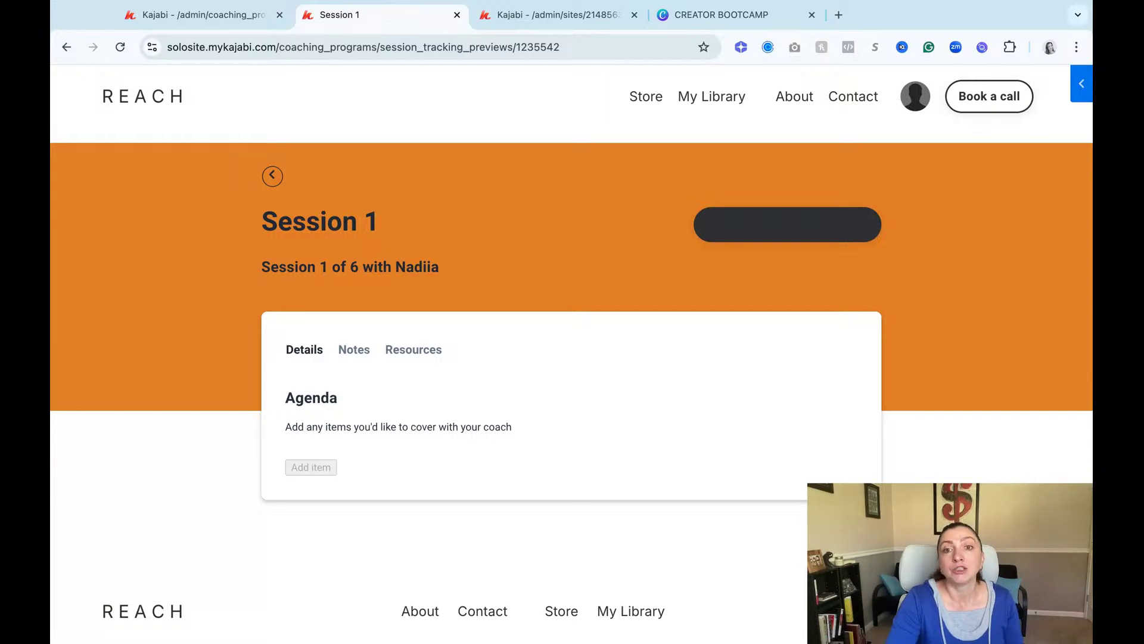
click(432, 359)
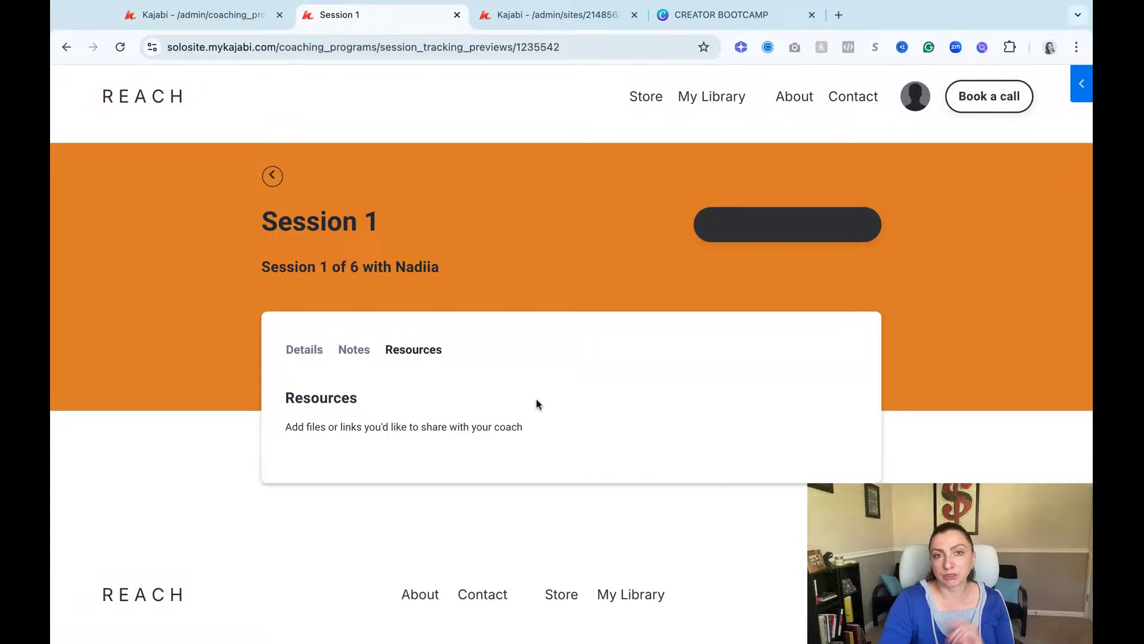
Return to the Kajabi admin and open the package outline of the Business Coaching program from the list of coaching programs.
click(219, 20)
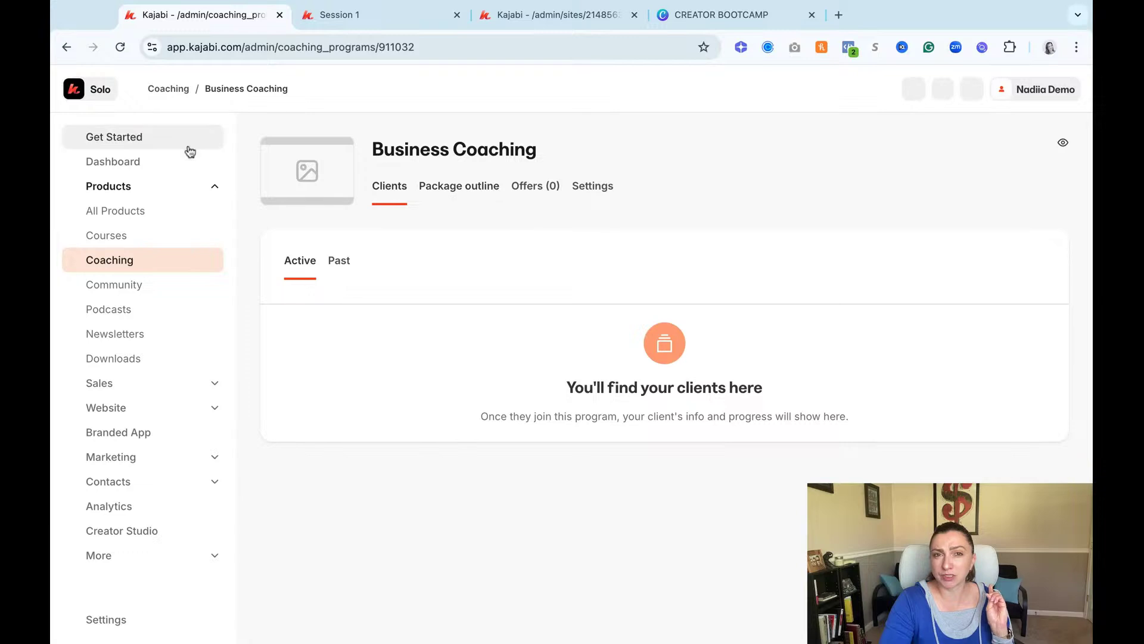
click(194, 260)
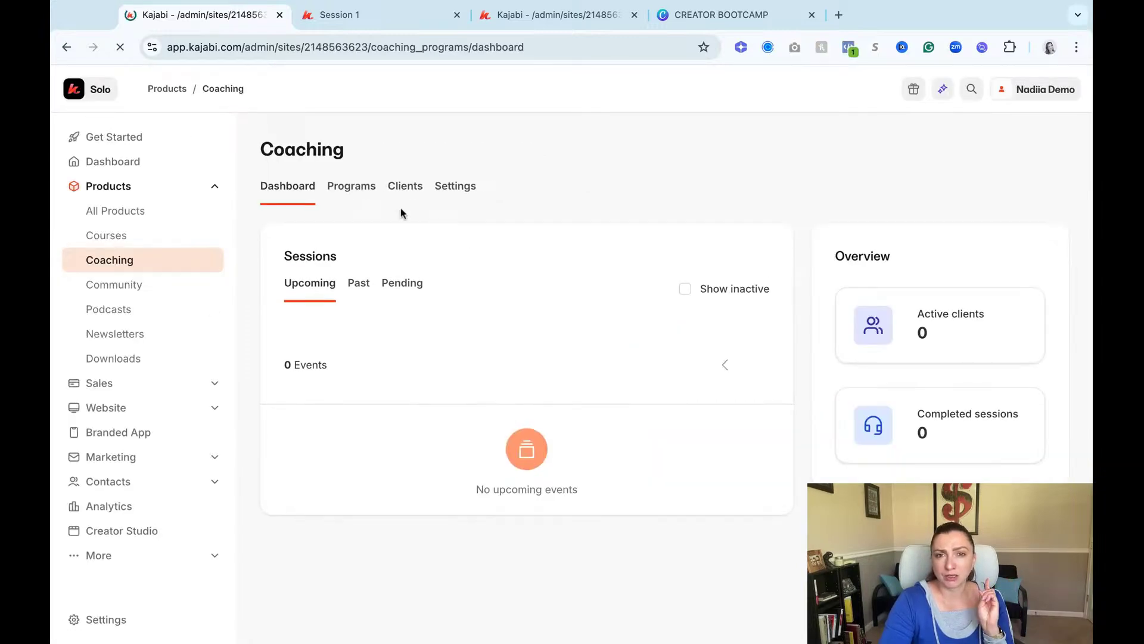
click(368, 197)
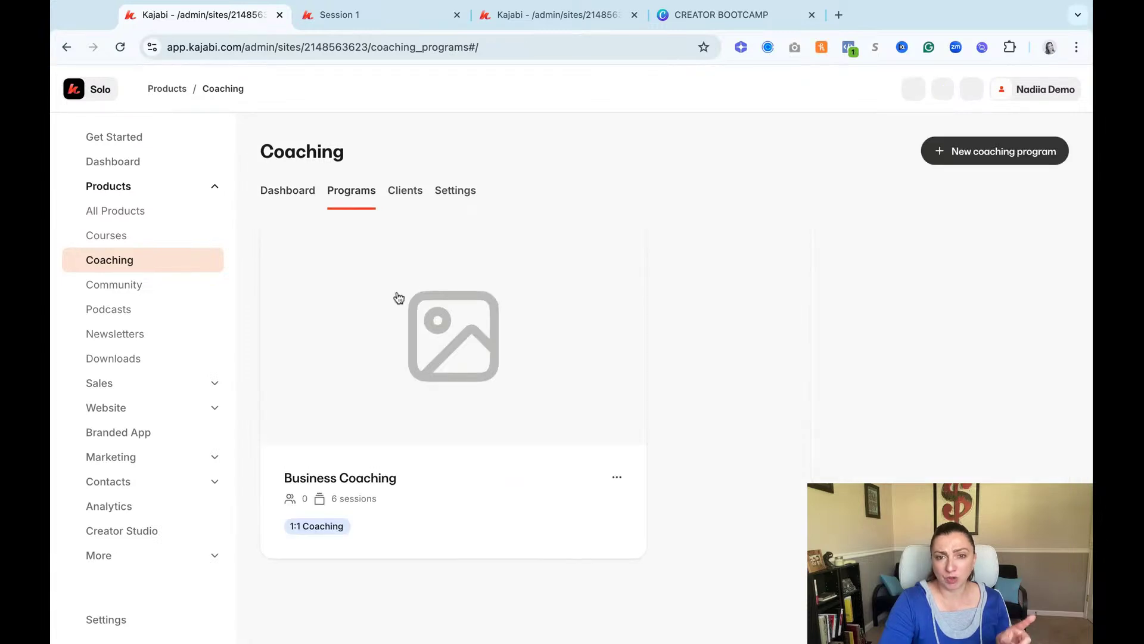
click(425, 337)
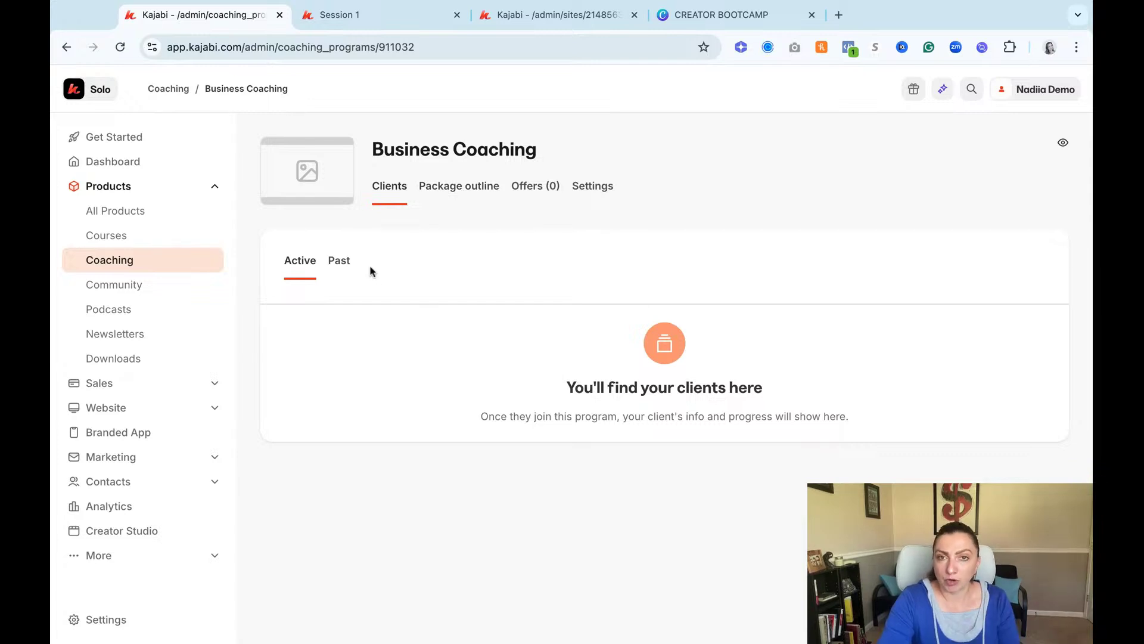
click(453, 192)
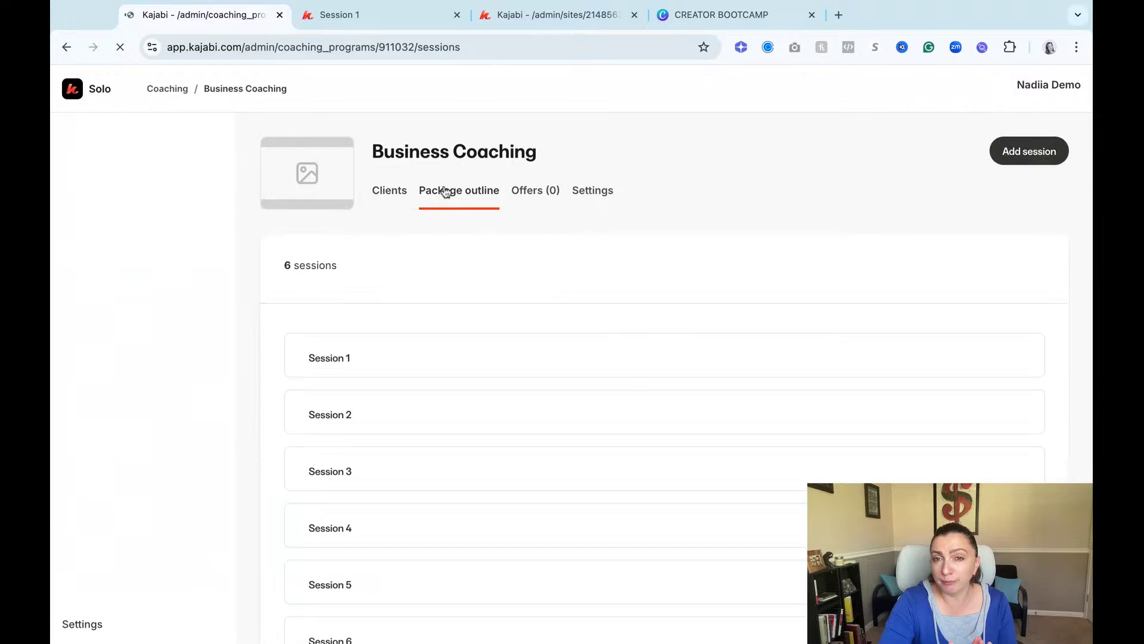
Open Session 1 from the Business Coaching package outline for editing.
scroll(515, 203, down, 1)
scroll(516, 205, down, 1)
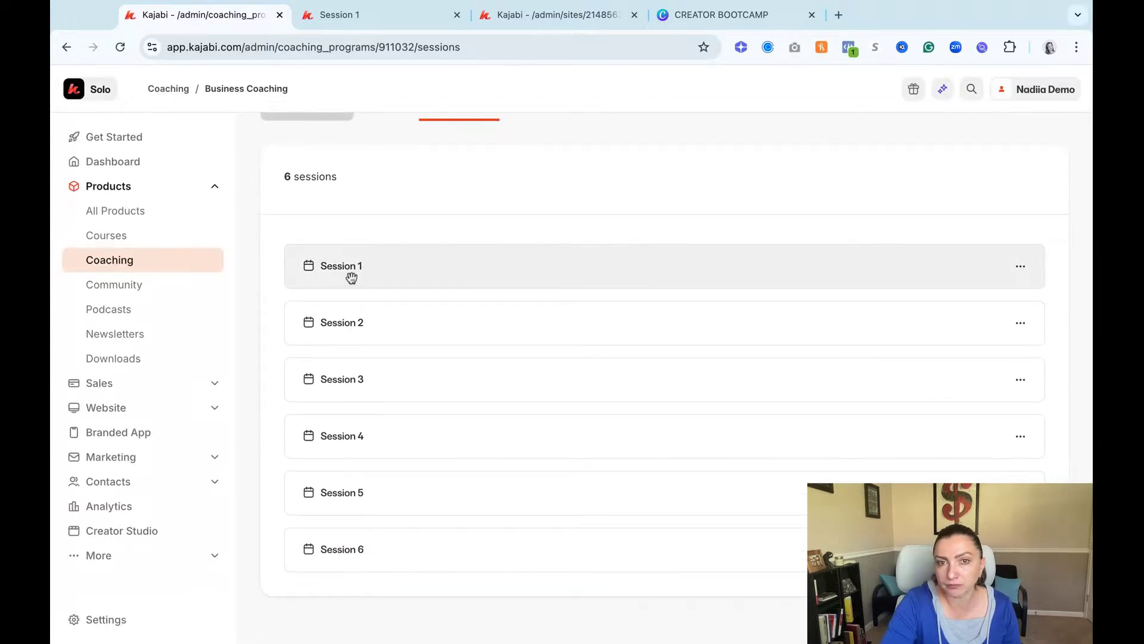
click(348, 270)
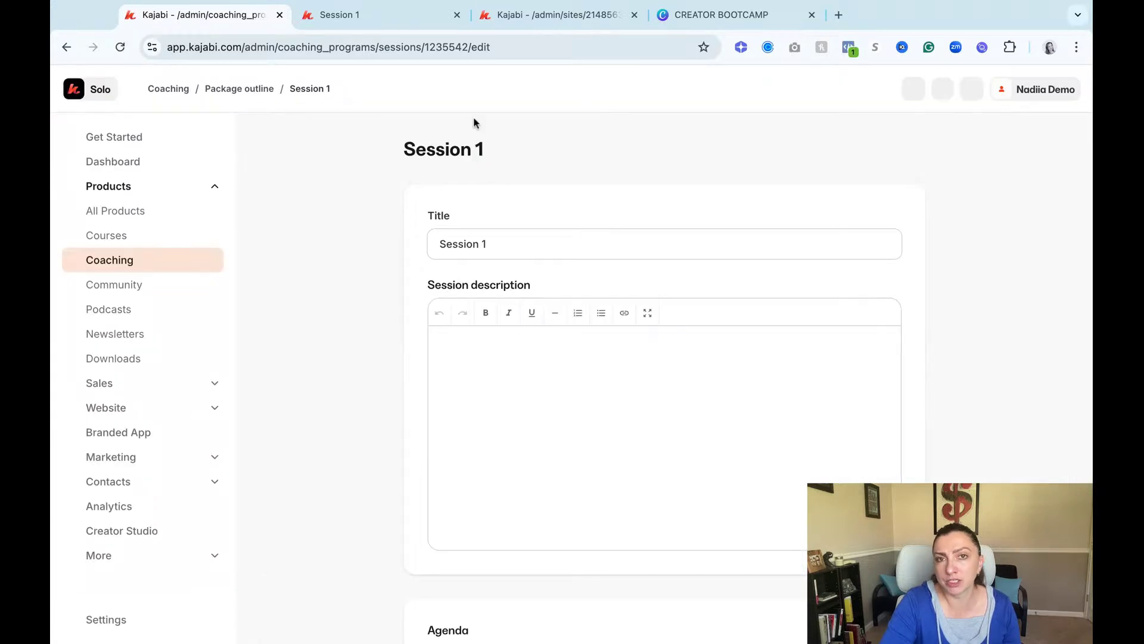
Compare Session 1's description, agenda and resources sections in the editor with its client-facing preview page.
click(373, 17)
click(324, 354)
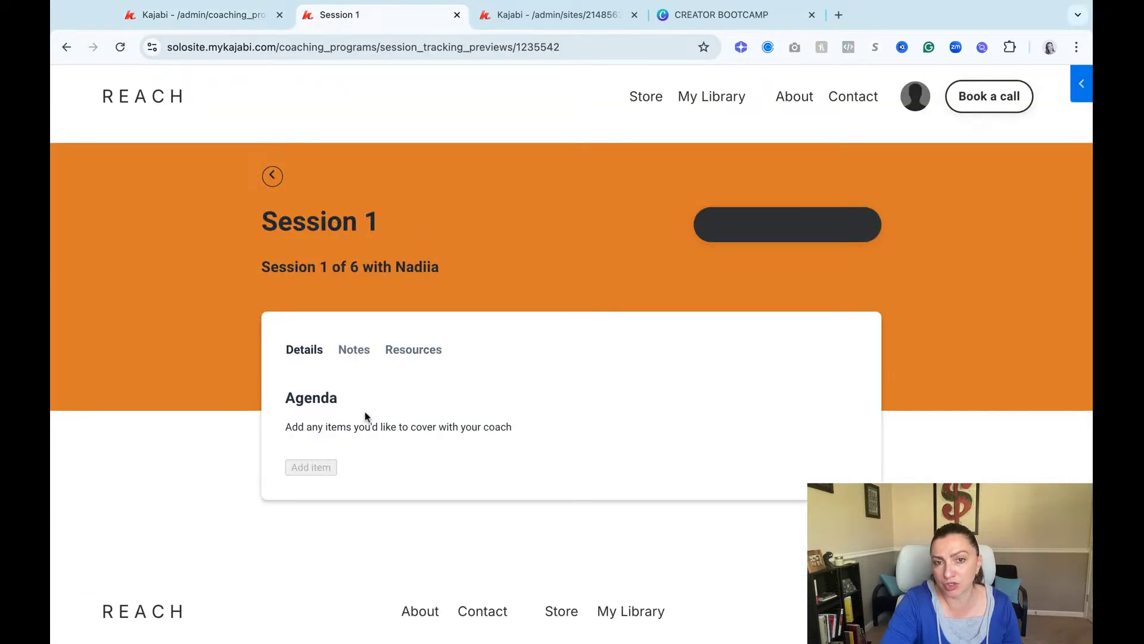
click(197, 14)
scroll(437, 316, down, 5)
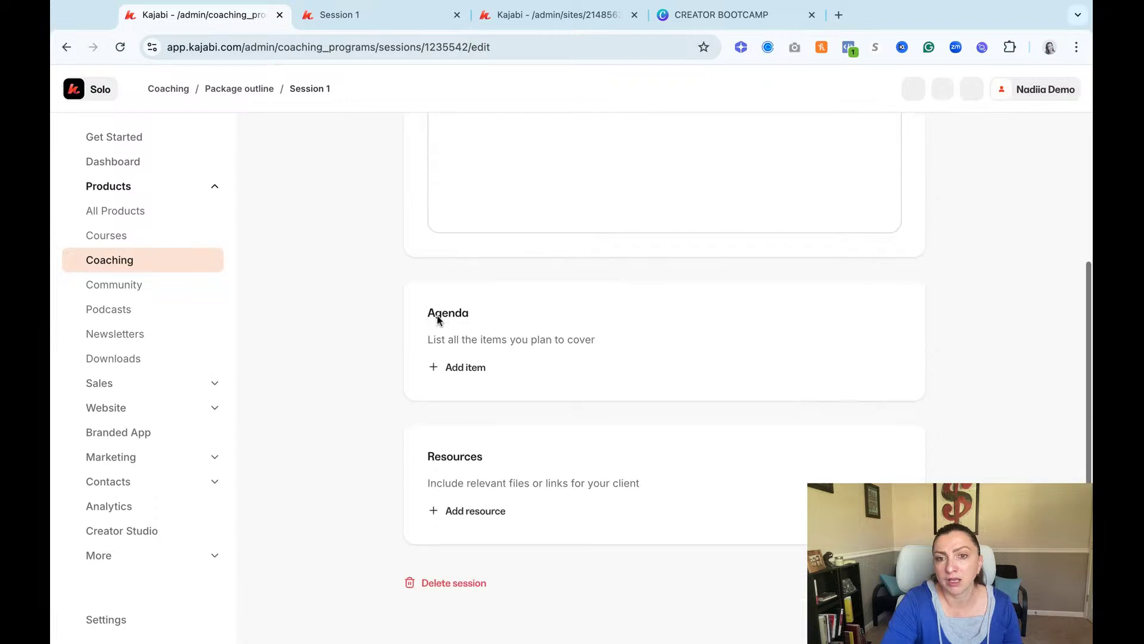
scroll(406, 419, up, 1)
scroll(513, 262, up, 5)
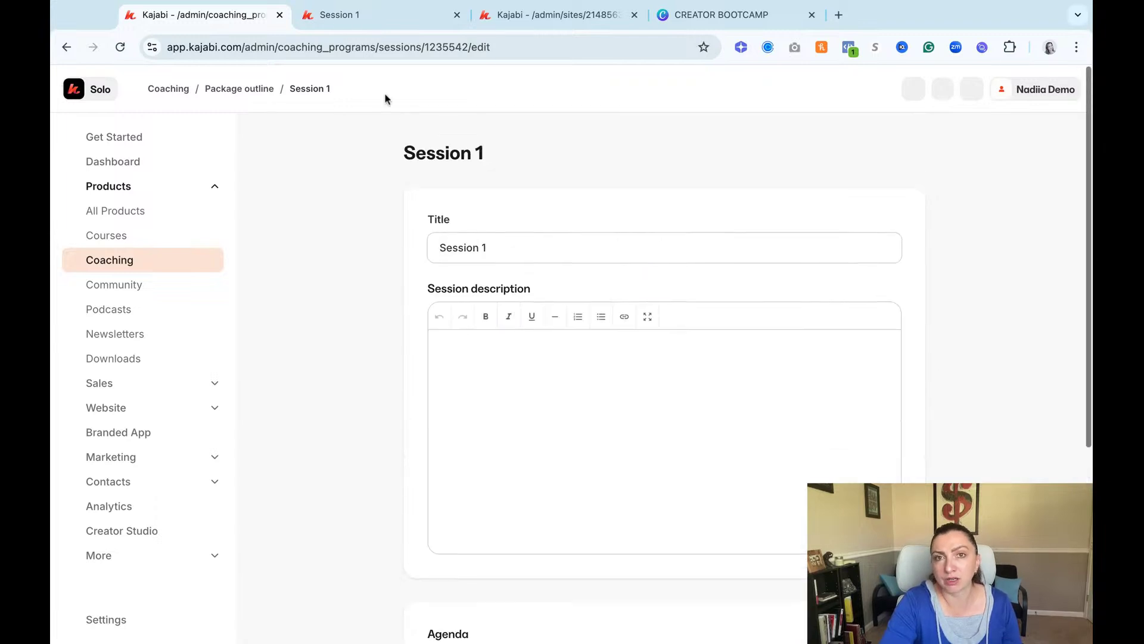
click(344, 18)
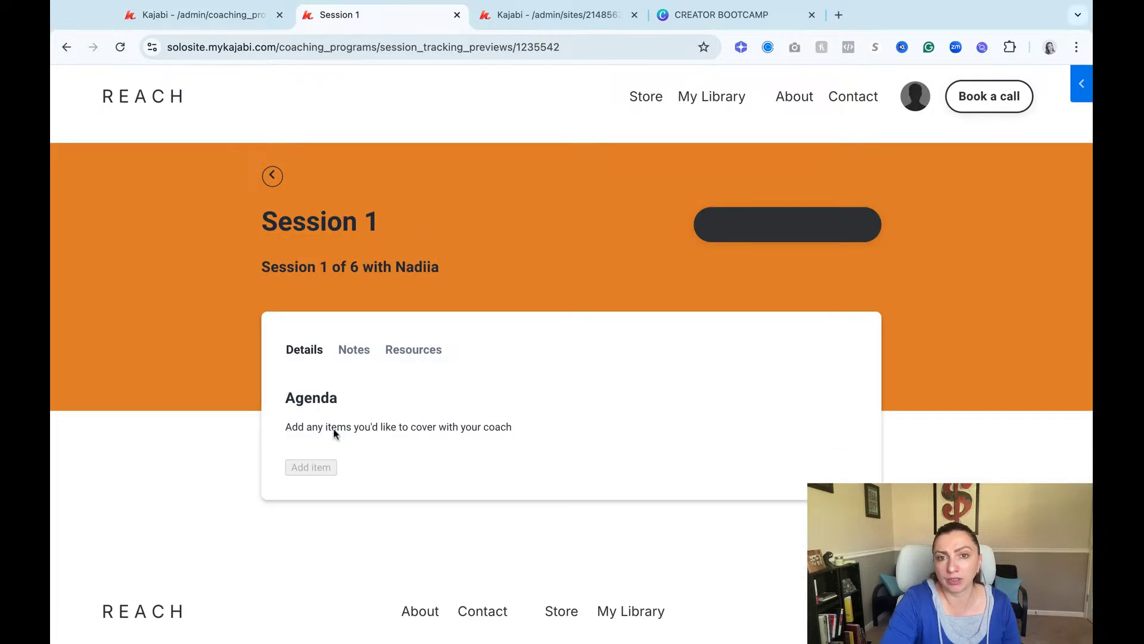
click(197, 14)
click(354, 18)
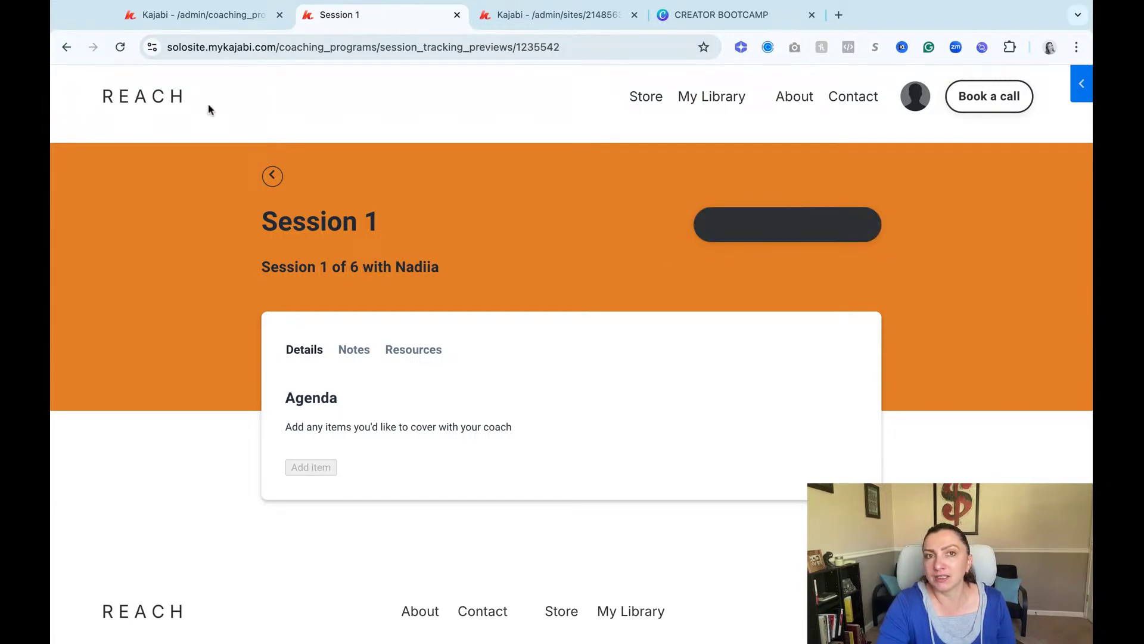
click(200, 17)
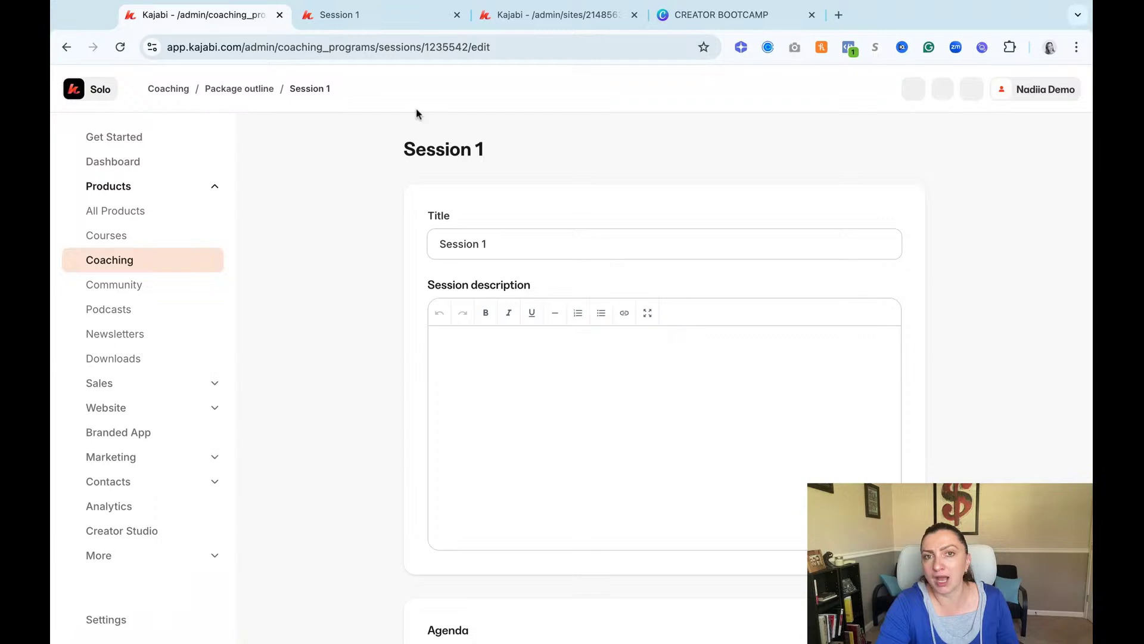
scroll(477, 316, down, 5)
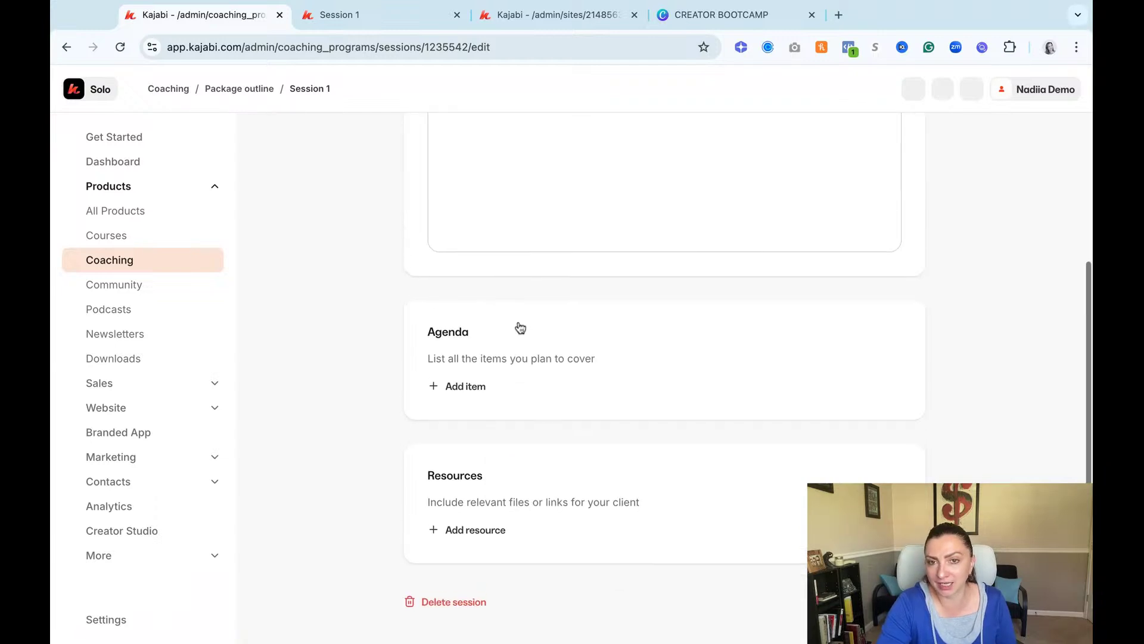
scroll(518, 327, up, 5)
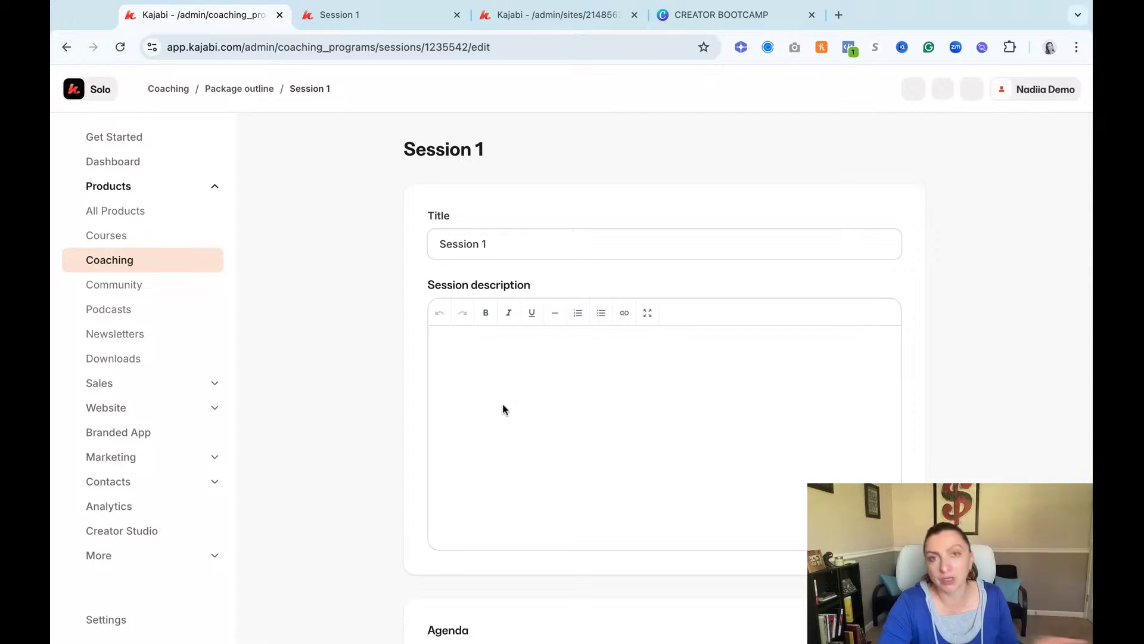
Try booking Session 1 twice from its client preview, then return to the Business Coaching session list.
click(410, 22)
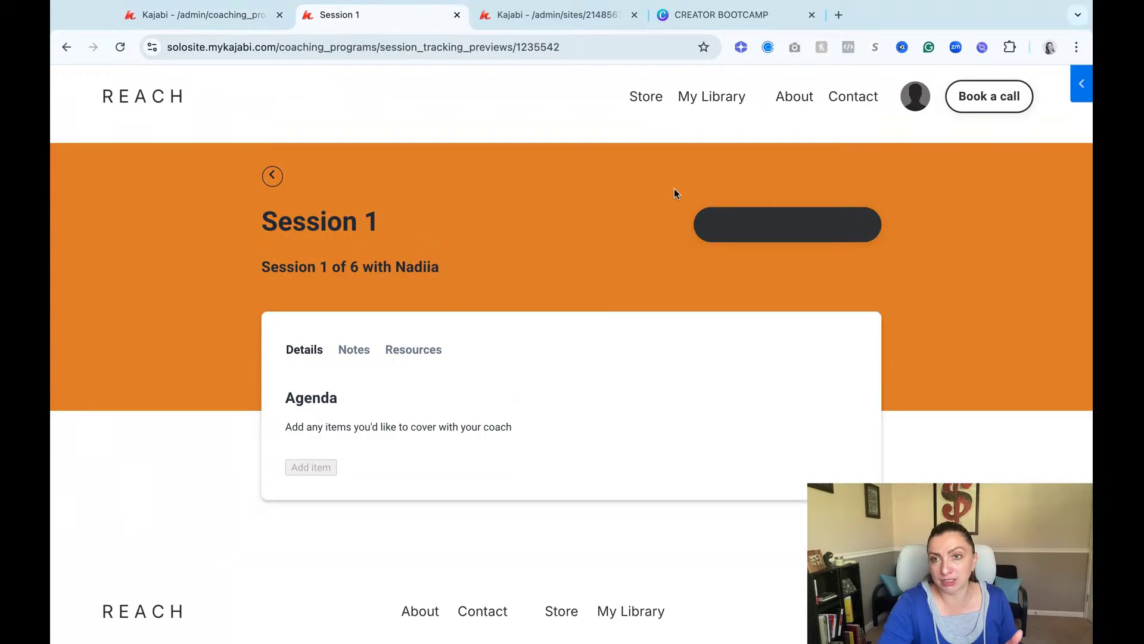
click(804, 228)
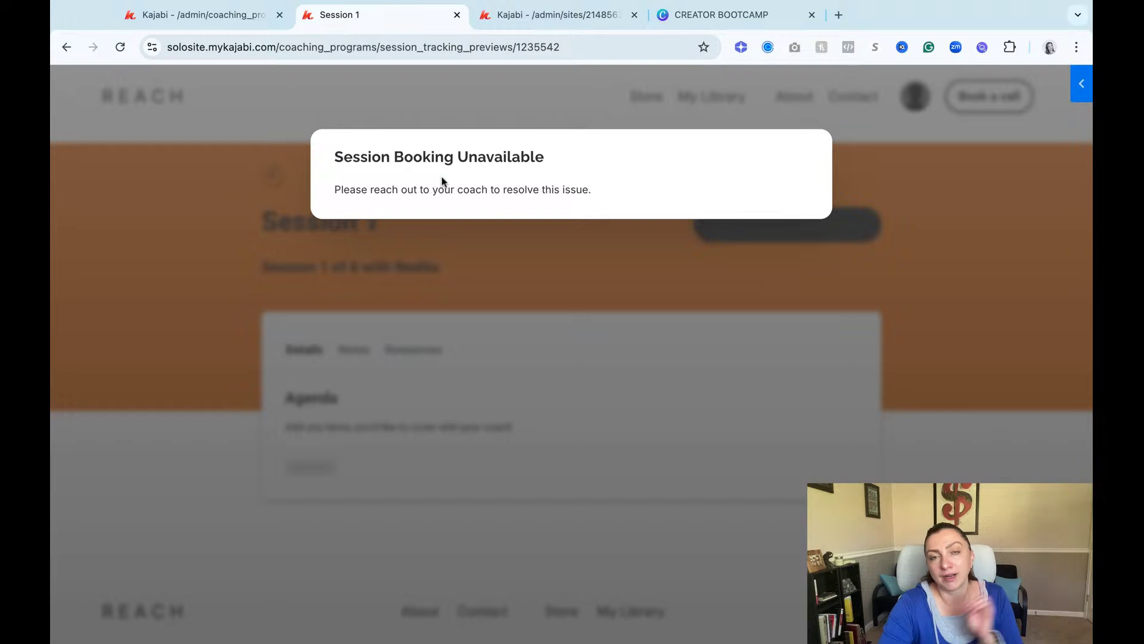
click(231, 232)
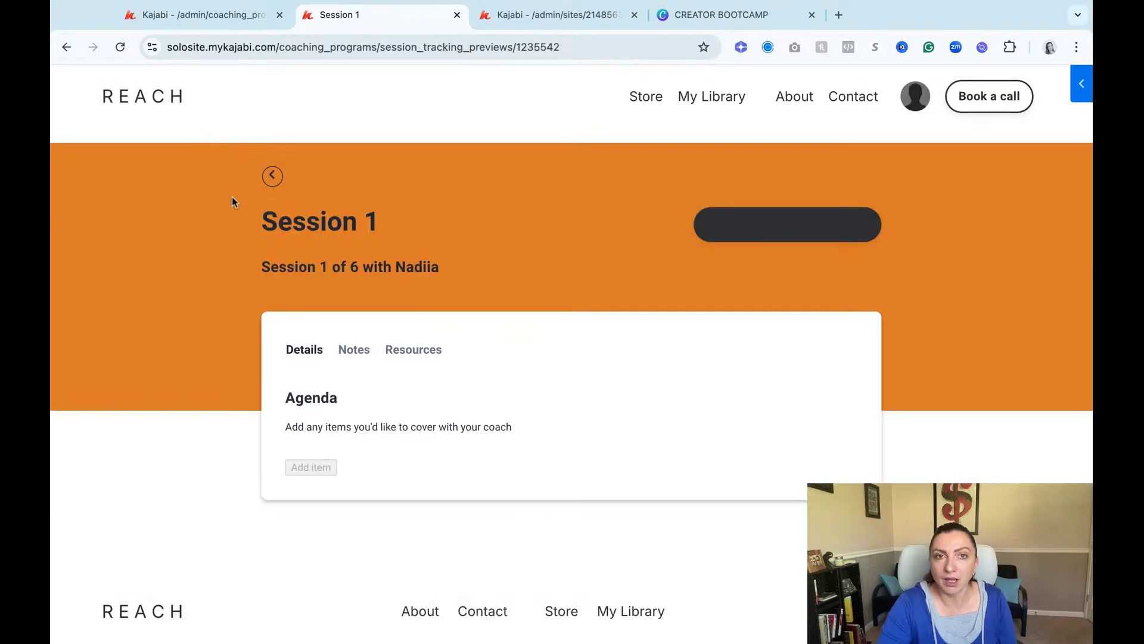
click(773, 230)
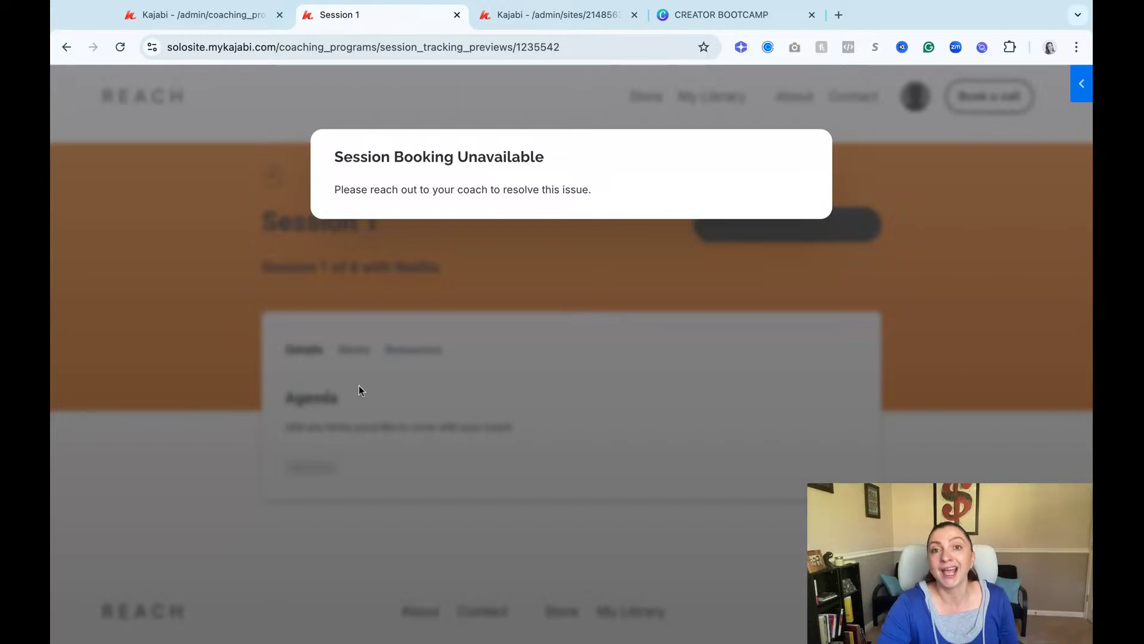
click(225, 209)
click(273, 176)
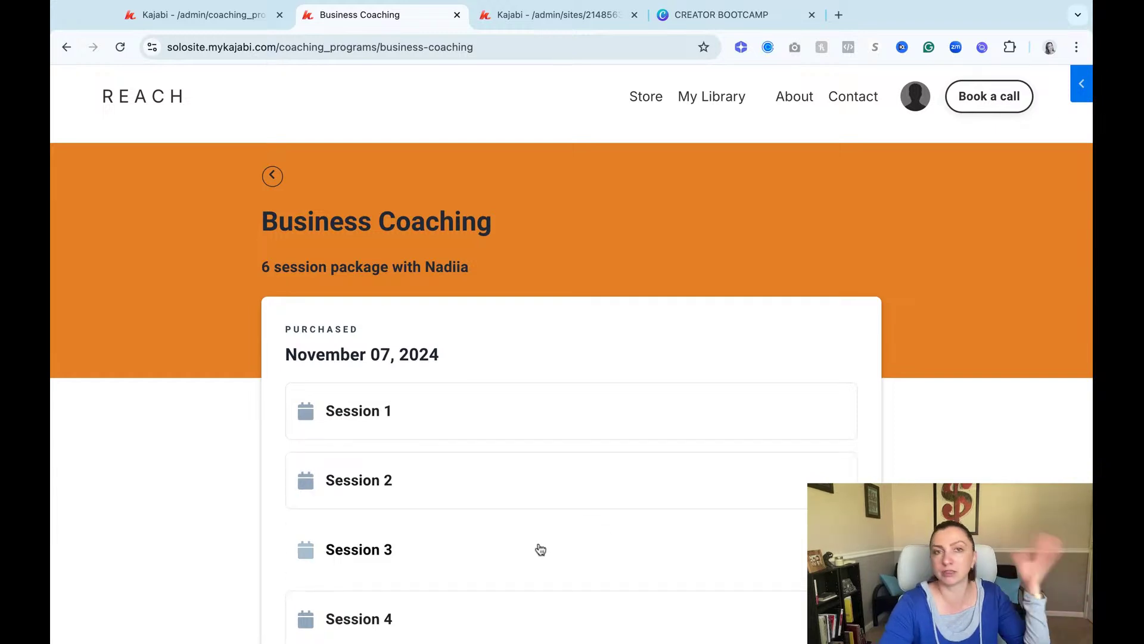
Review Session 1's description, agenda and resources sections in the editor and return to the package outline.
click(200, 17)
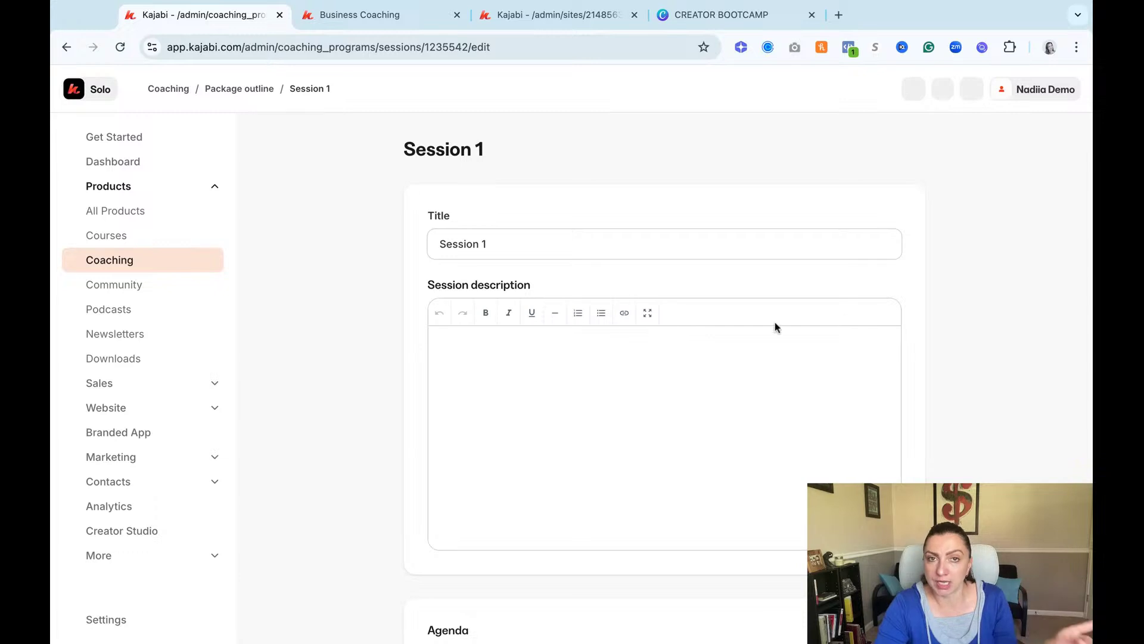
scroll(531, 401, down, 5)
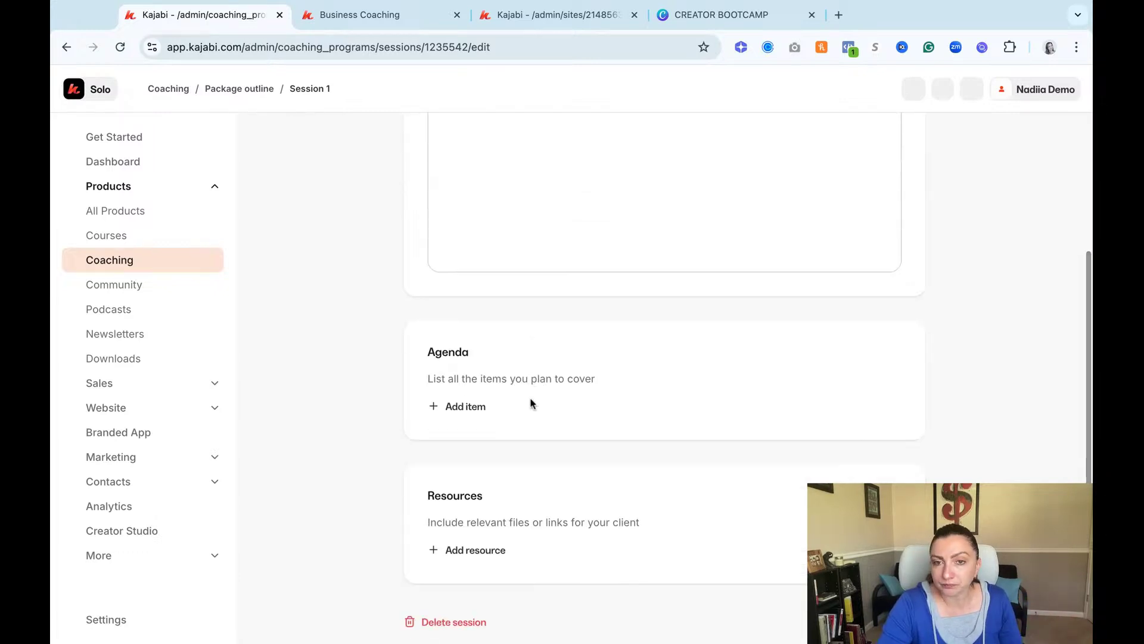
scroll(530, 403, up, 5)
scroll(942, 442, down, 5)
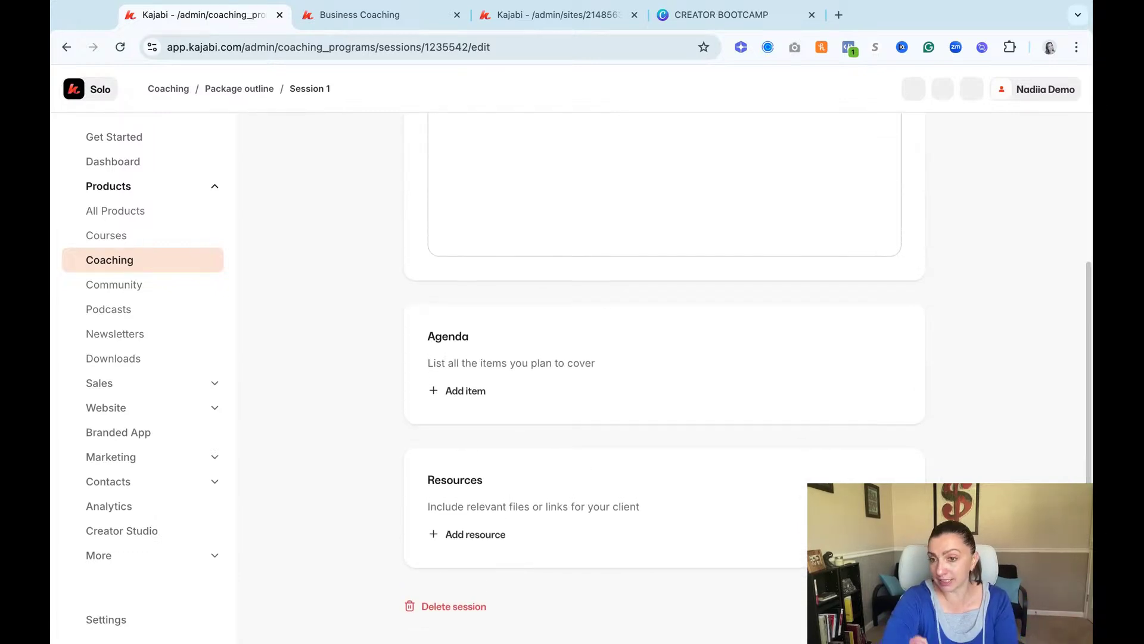
click(900, 606)
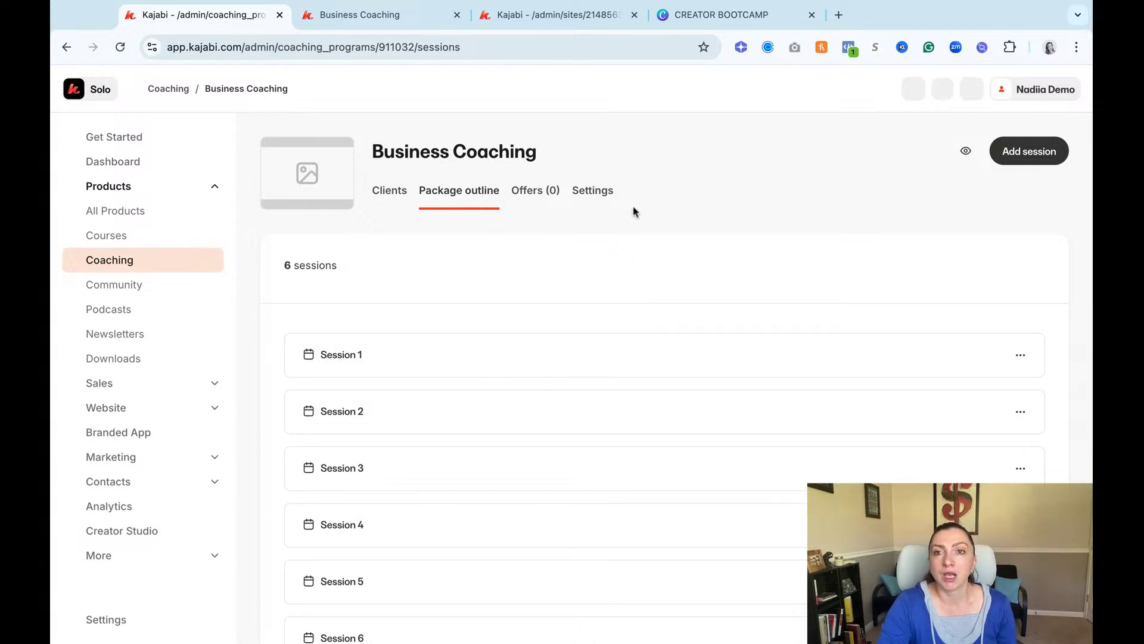
Review the Business Coaching program's settings, including its details, scheduling preference, session location and duration, and live recording.
click(602, 193)
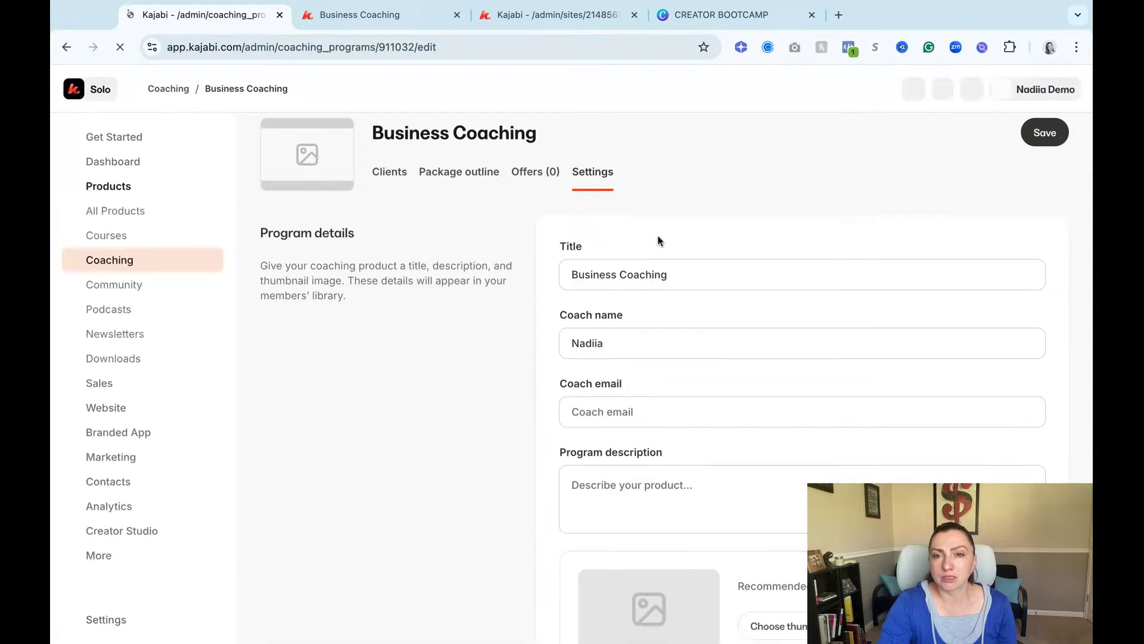
scroll(656, 234, down, 10)
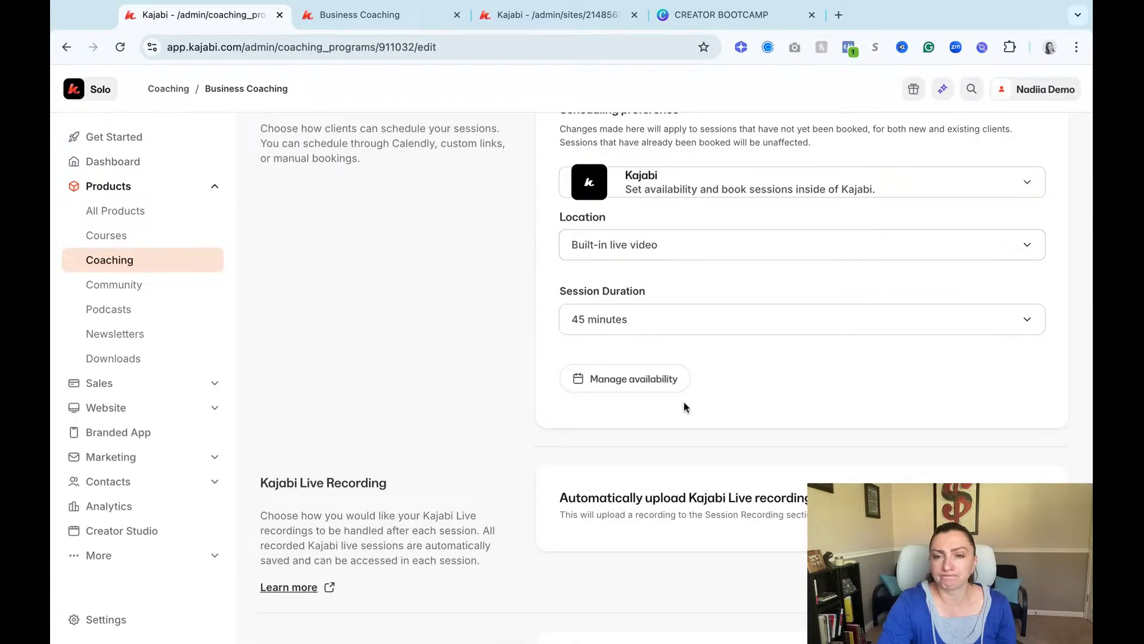
scroll(684, 399, down, 7)
scroll(684, 403, up, 20)
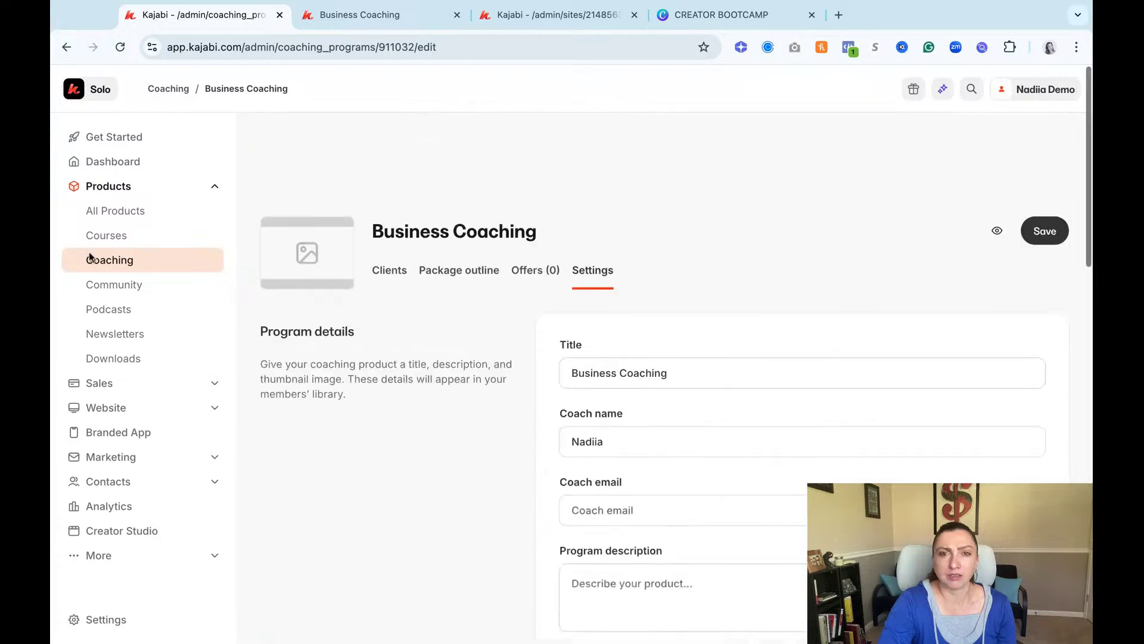
Open the general Coaching settings and examine the weekly availability, including Tuesday's hours.
click(101, 268)
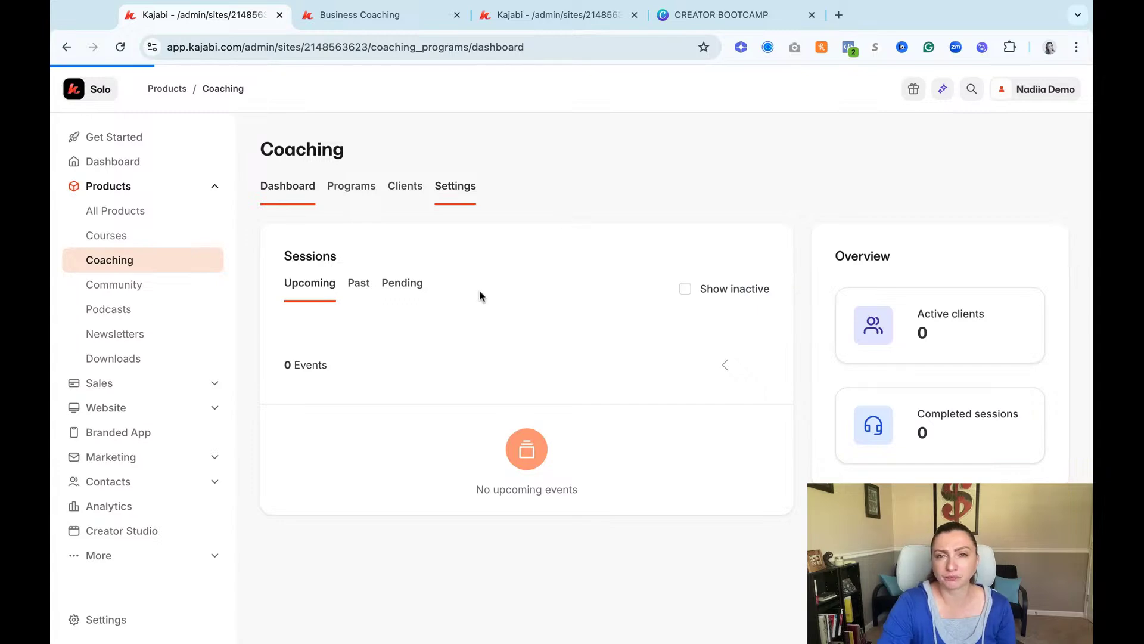
scroll(685, 352, down, 5)
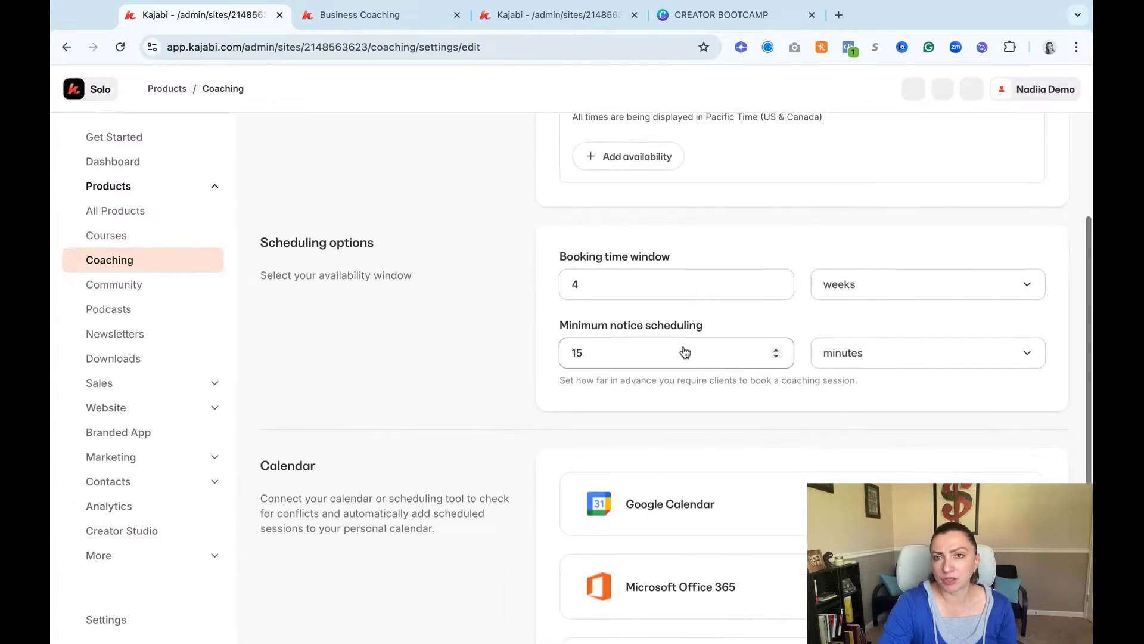
scroll(684, 352, up, 3)
scroll(685, 352, down, 6)
scroll(402, 374, up, 6)
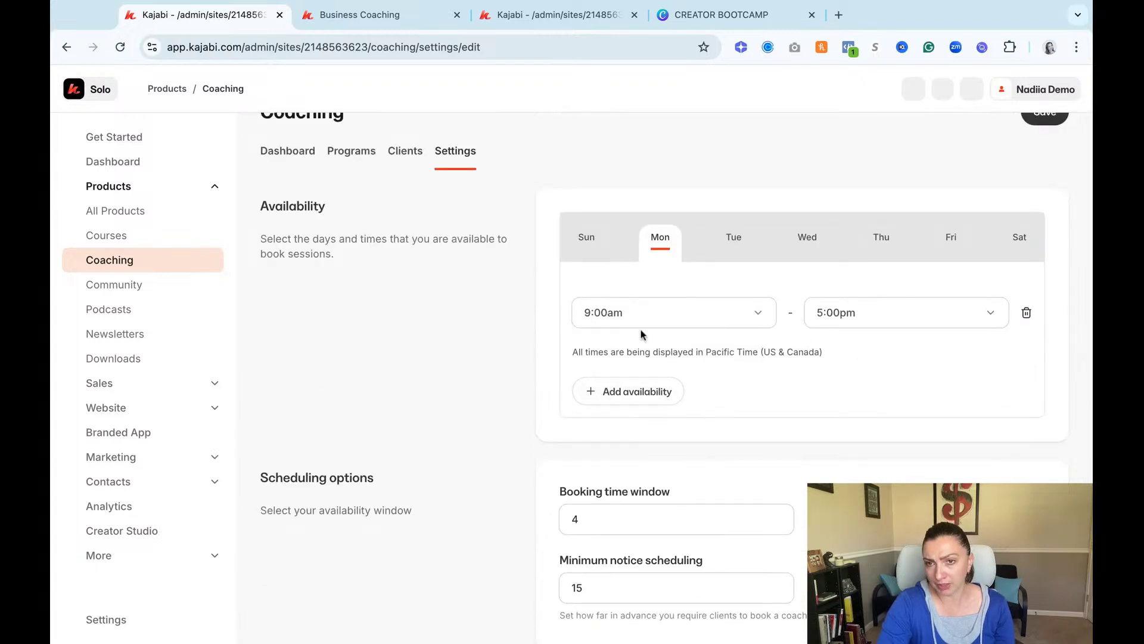
click(735, 236)
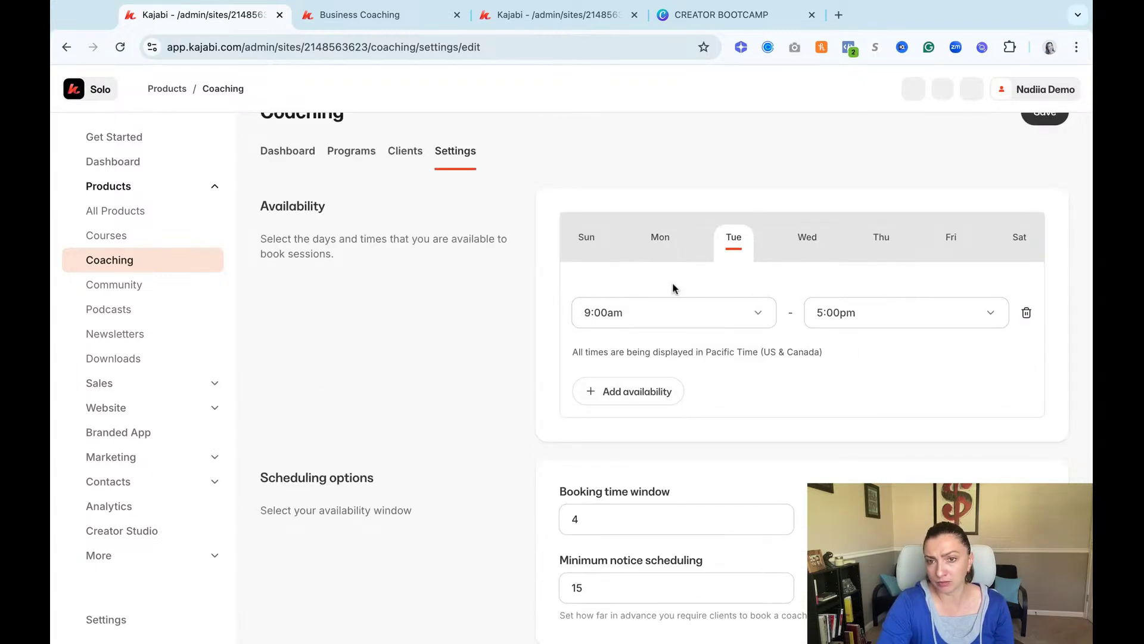
Examine the booking time window, minimum notice and calendar connection options in the general Coaching settings.
scroll(702, 284, down, 5)
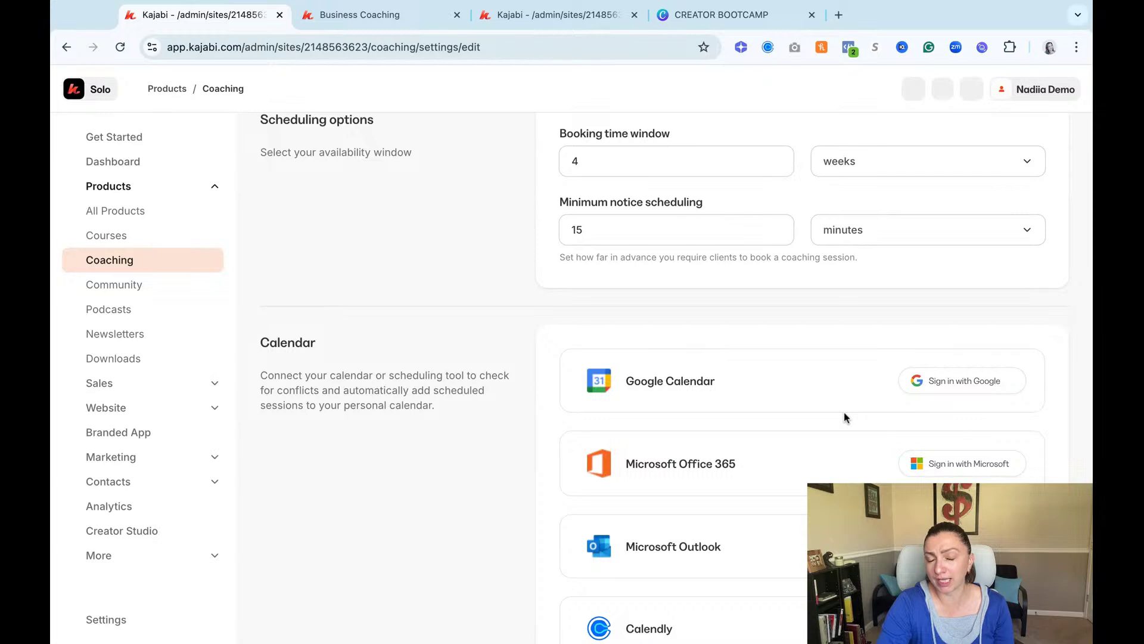
scroll(844, 414, down, 2)
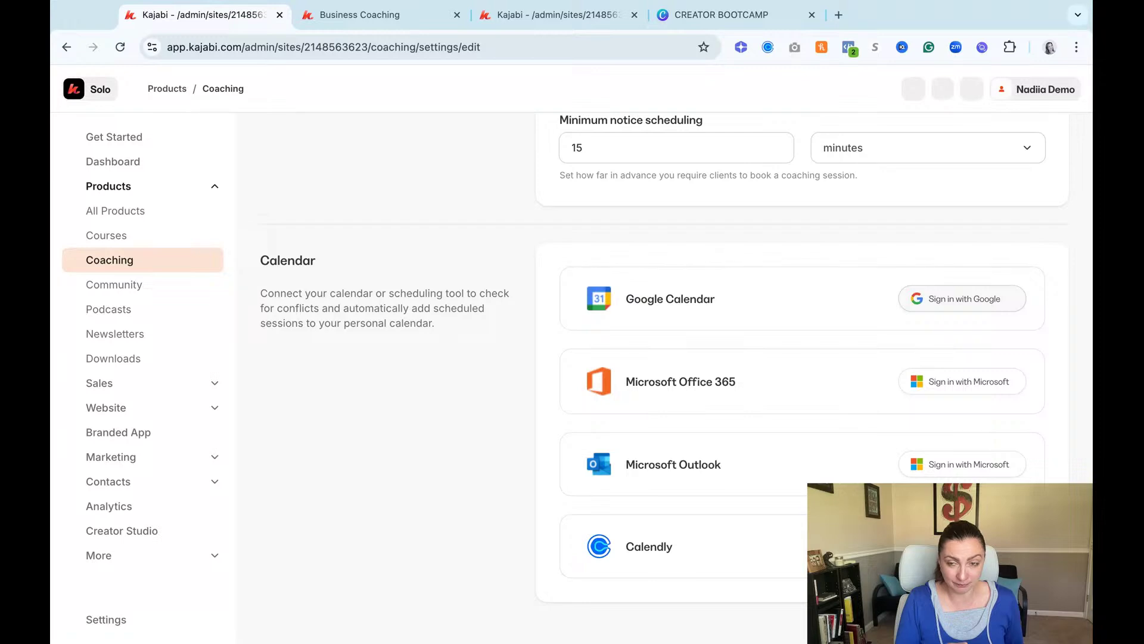
scroll(864, 383, up, 8)
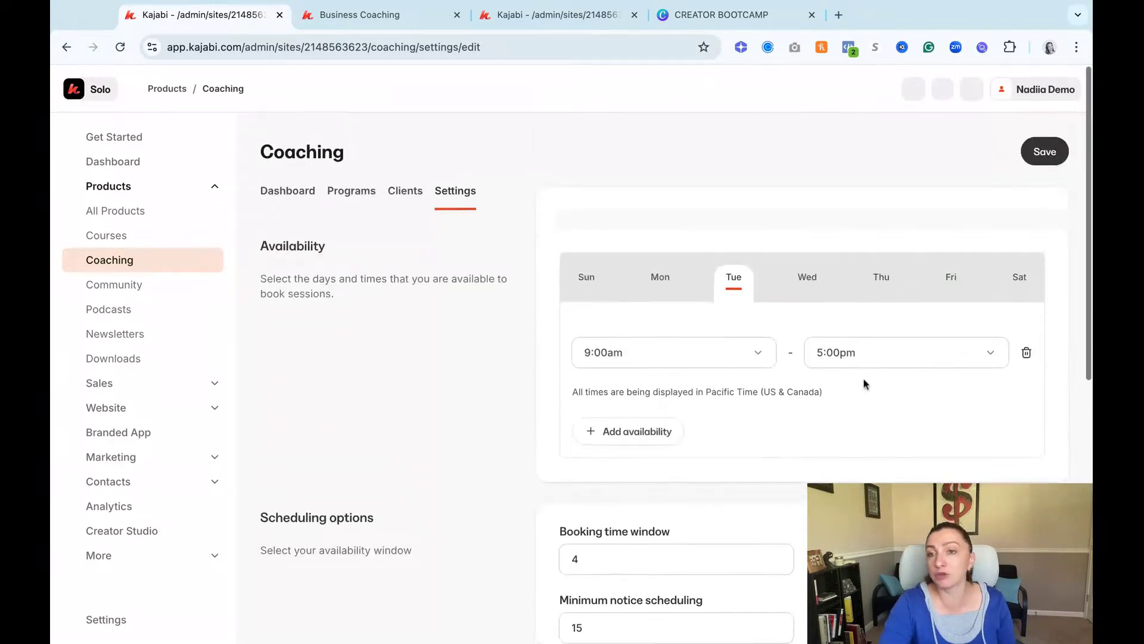
scroll(865, 383, down, 8)
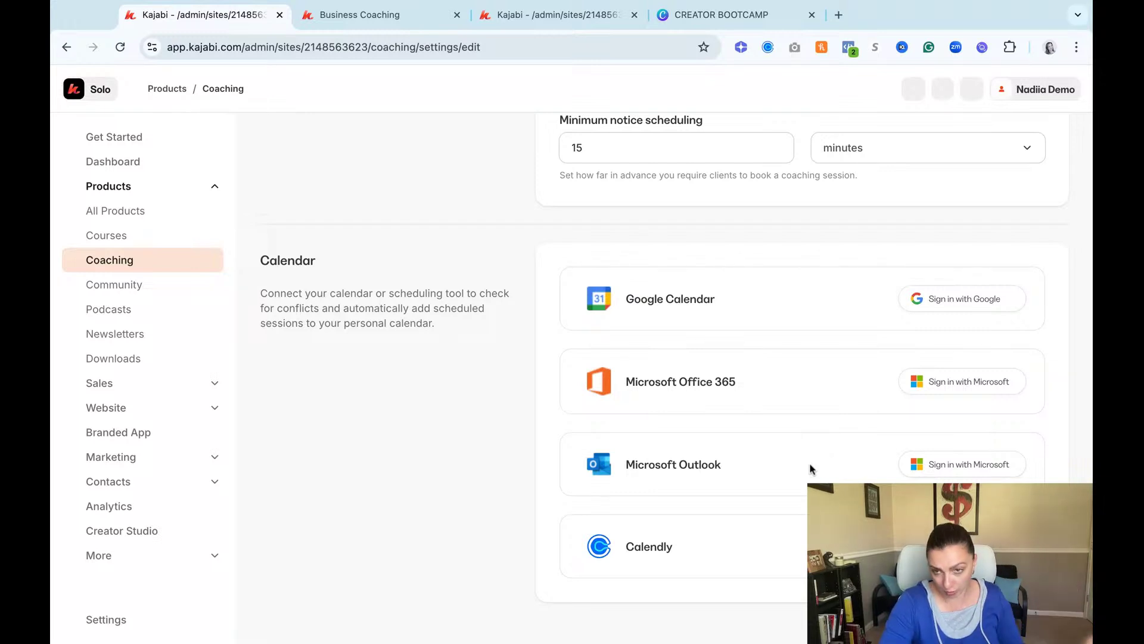
drag(626, 464, 725, 471)
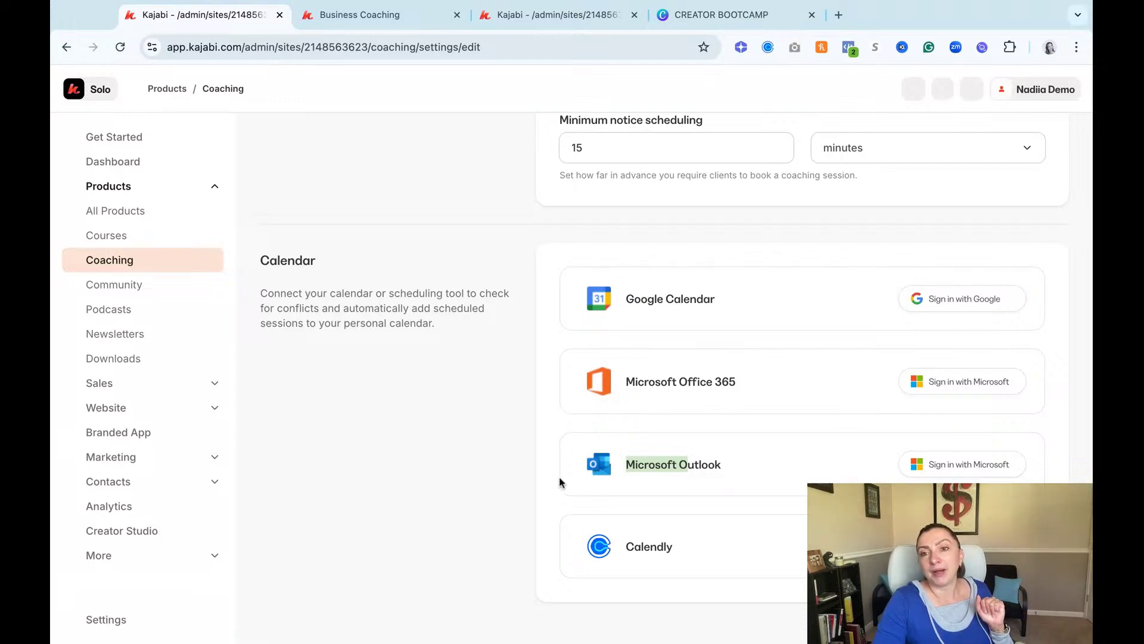
click(677, 468)
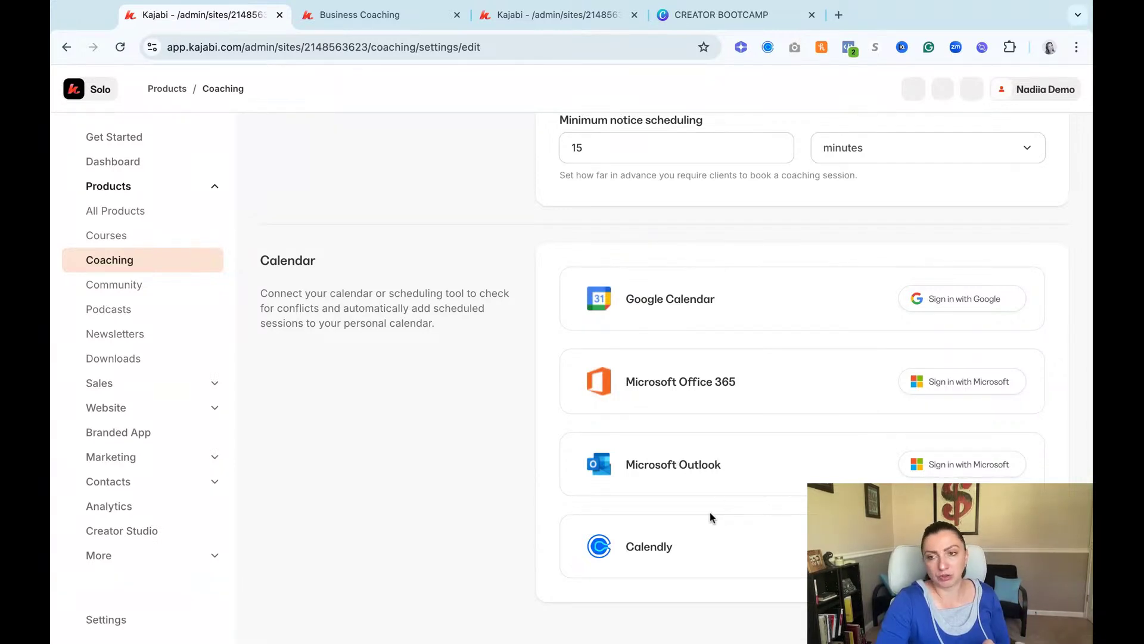
scroll(442, 480, up, 2)
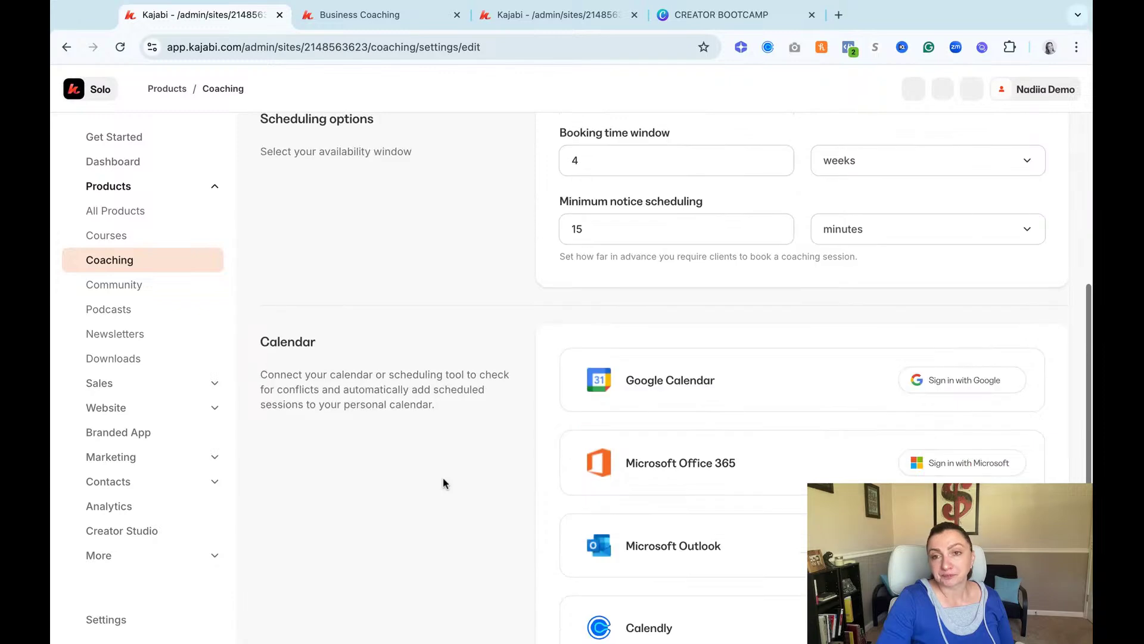
scroll(443, 478, up, 6)
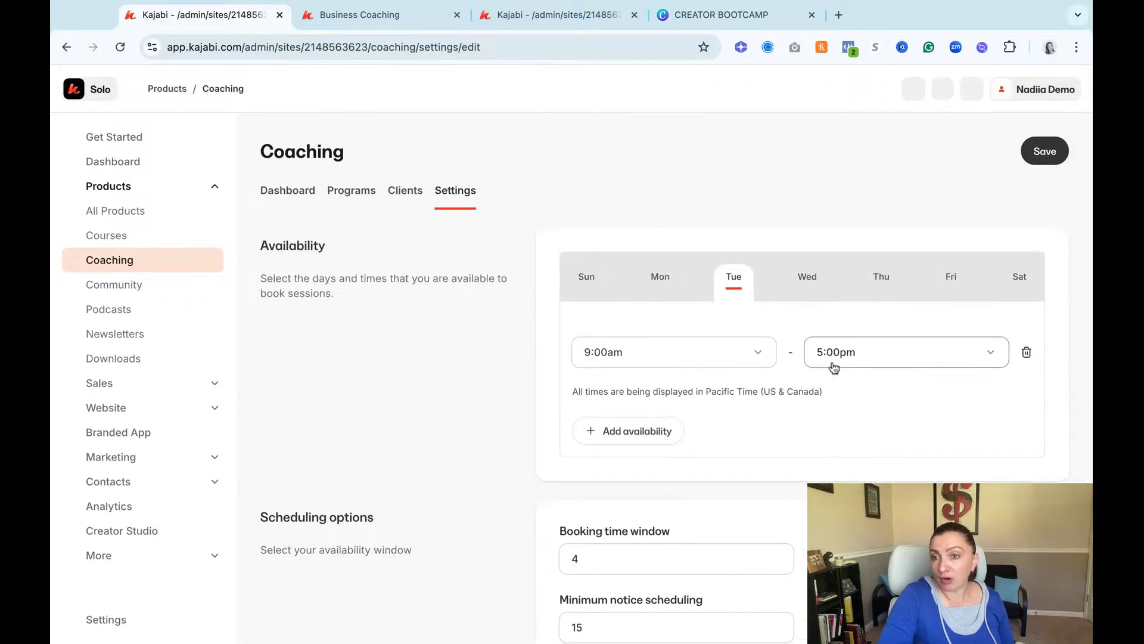
scroll(713, 349, down, 4)
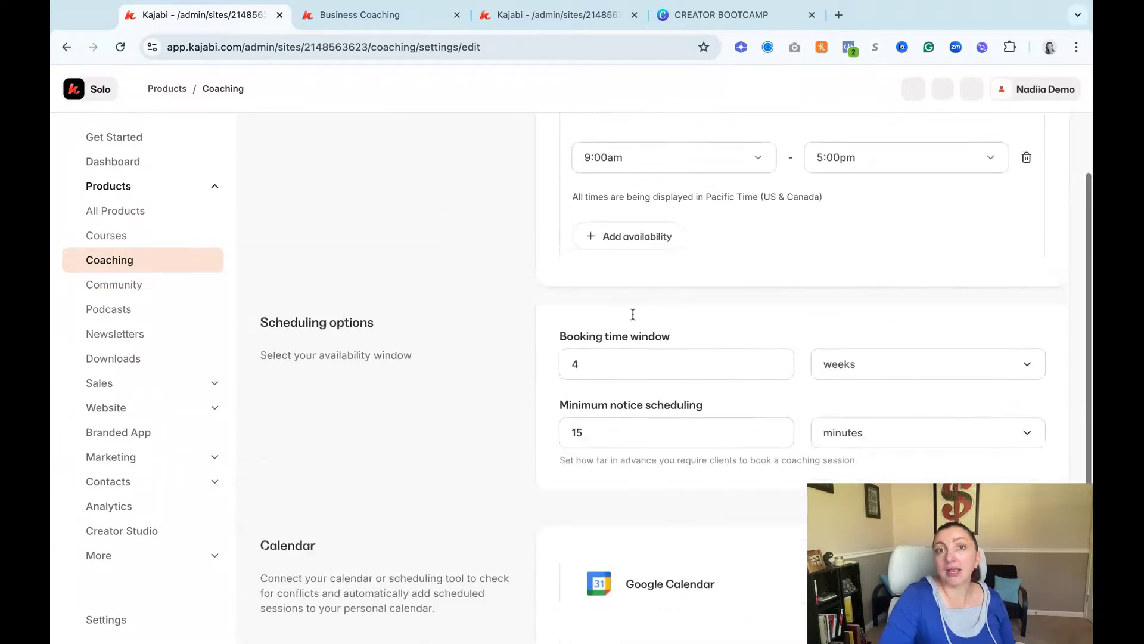
Return from the client's Business Coaching page to the member library and close that client view.
click(376, 17)
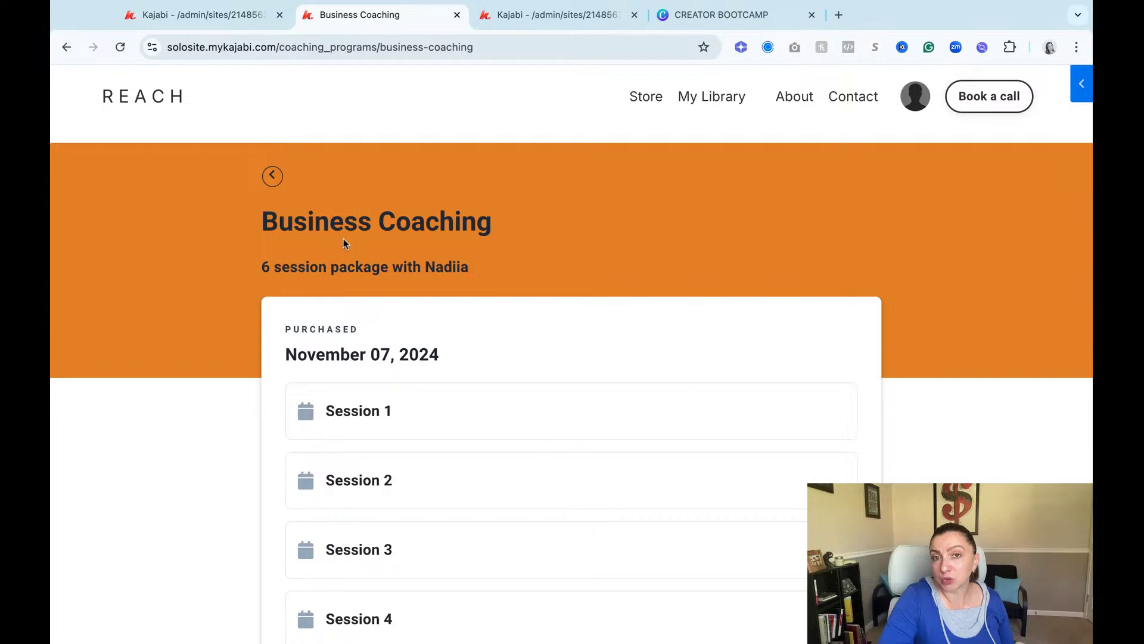
click(272, 176)
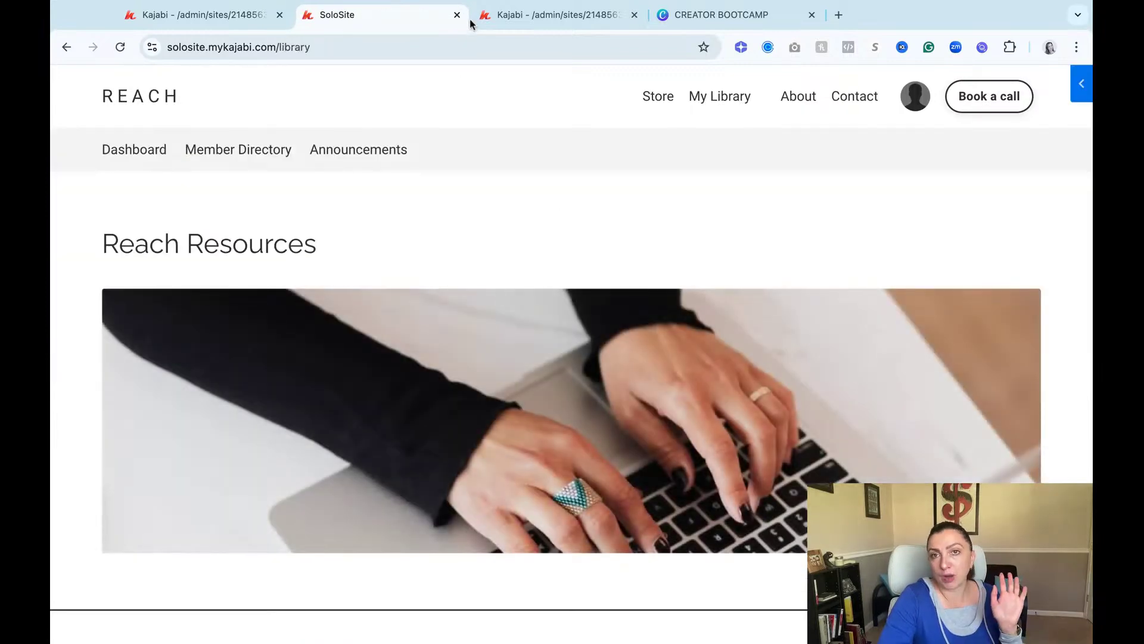
click(457, 15)
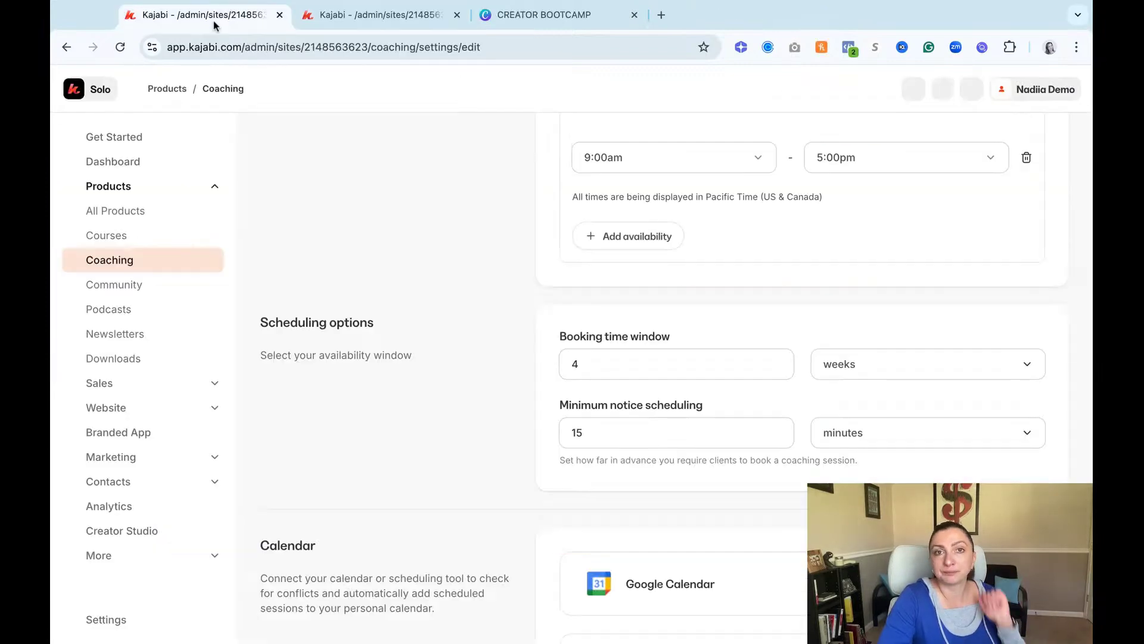
Check the coaching program's client list and return to the general Coaching settings.
scroll(424, 192, up, 4)
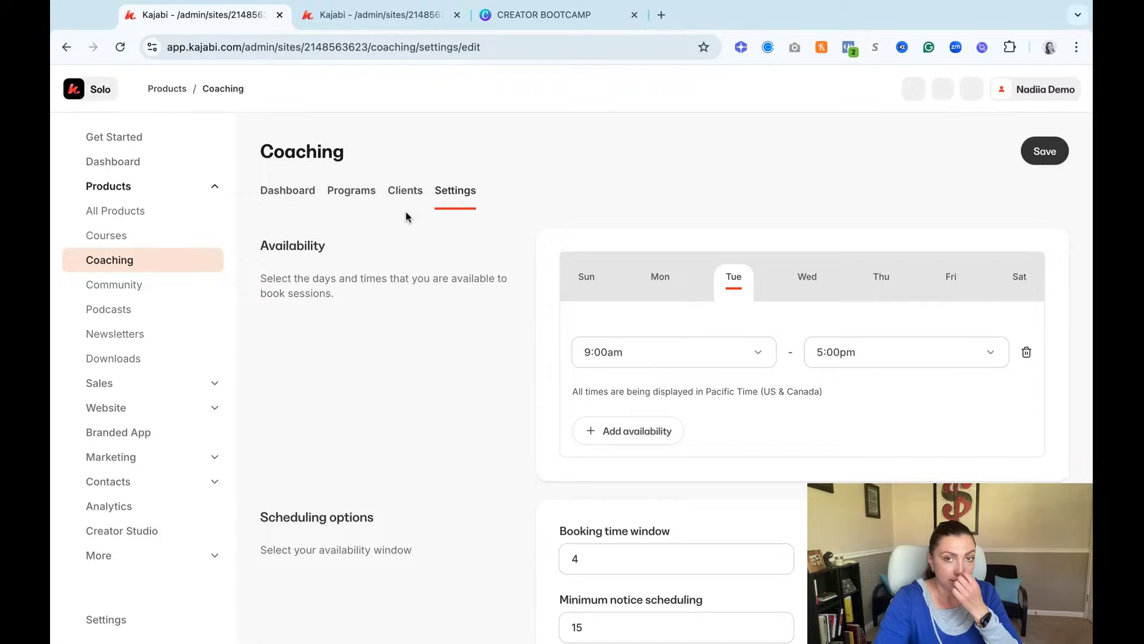
click(406, 193)
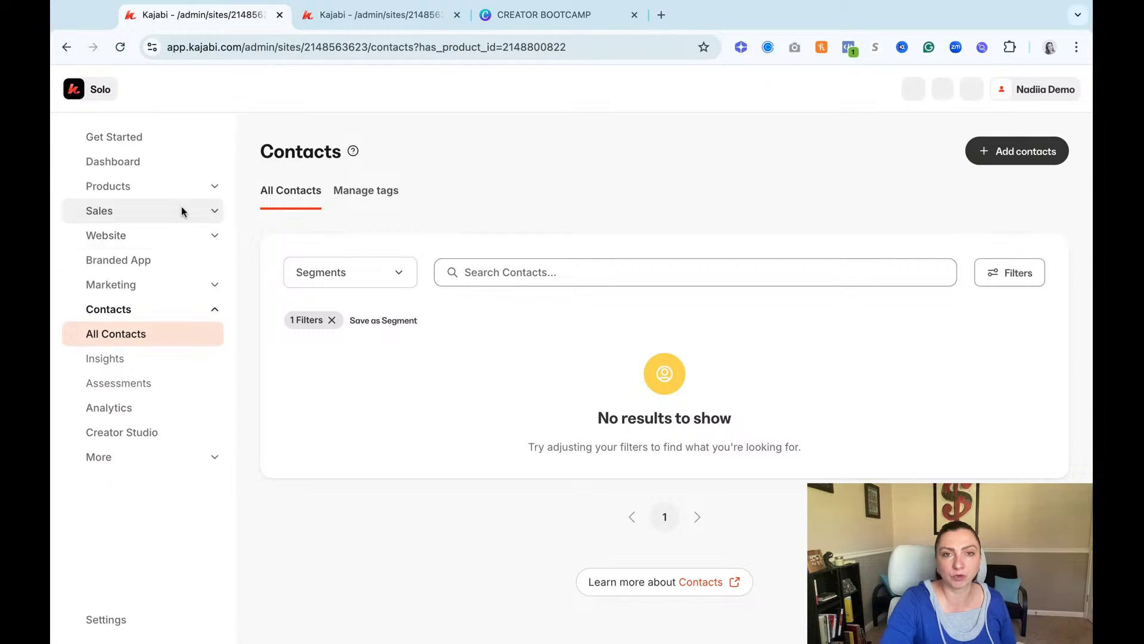
click(67, 48)
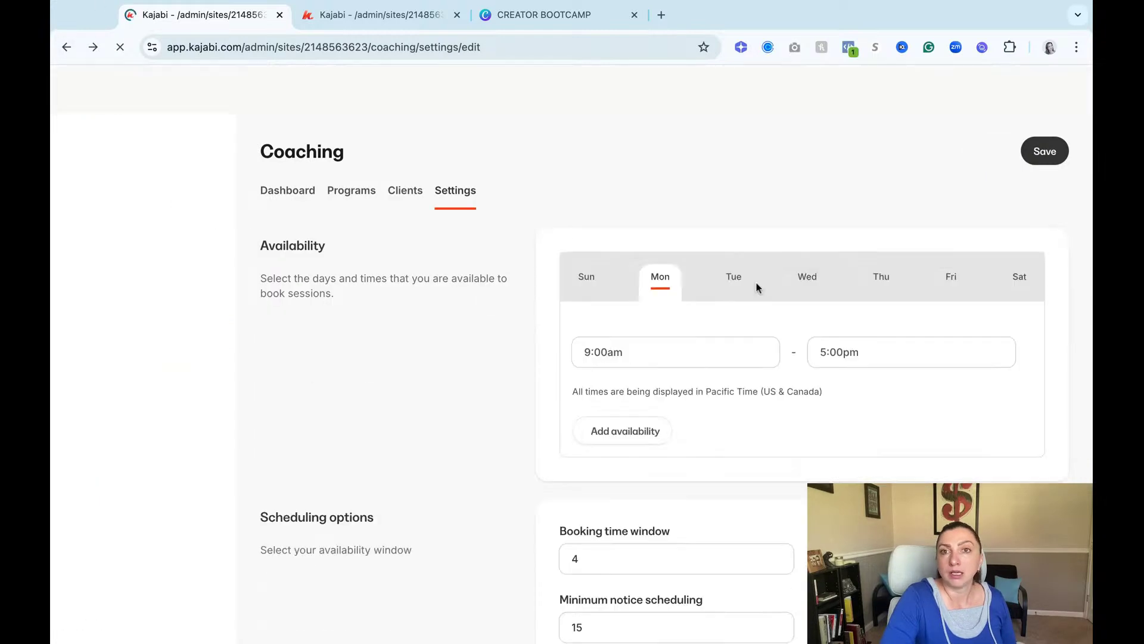
Delete the Business Coaching program from the coaching programs and confirm the deletion.
click(354, 192)
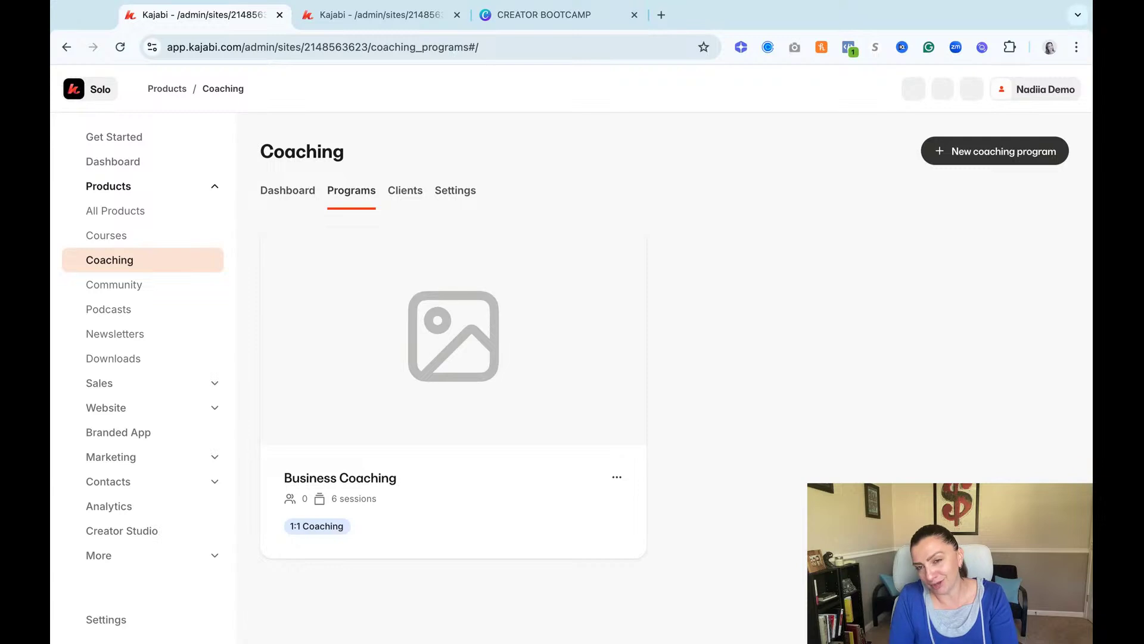
click(617, 477)
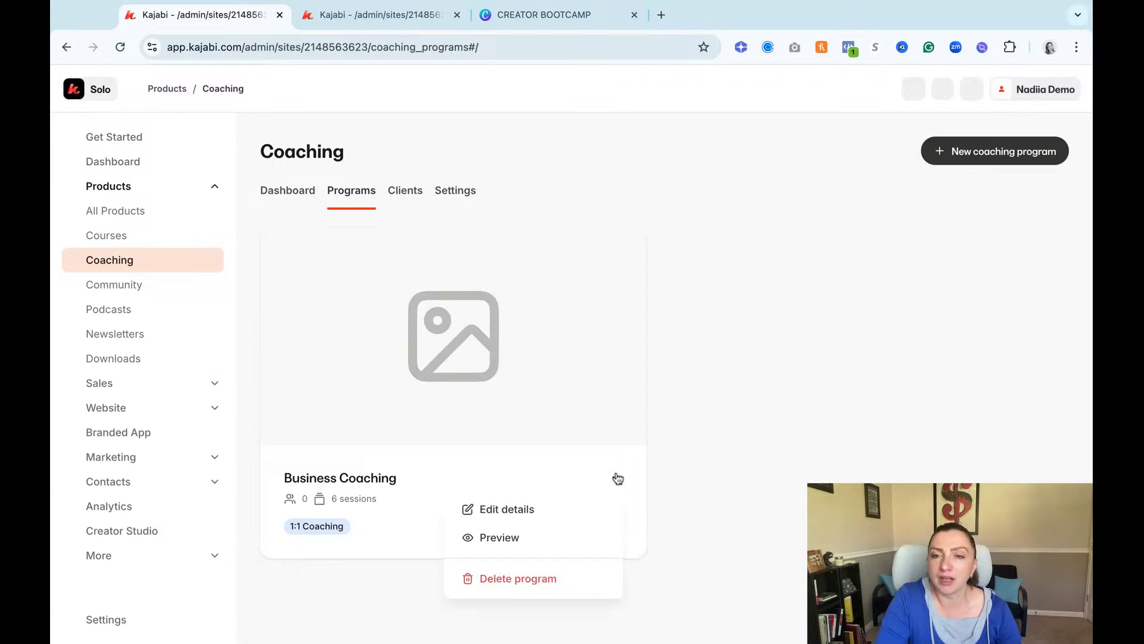
click(548, 577)
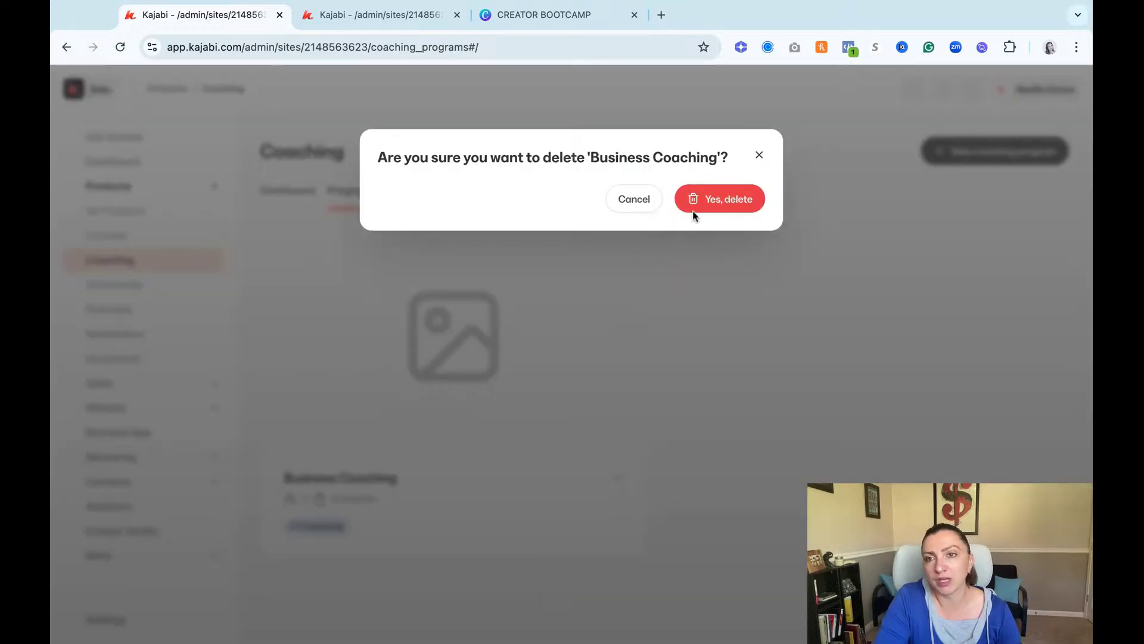
click(720, 197)
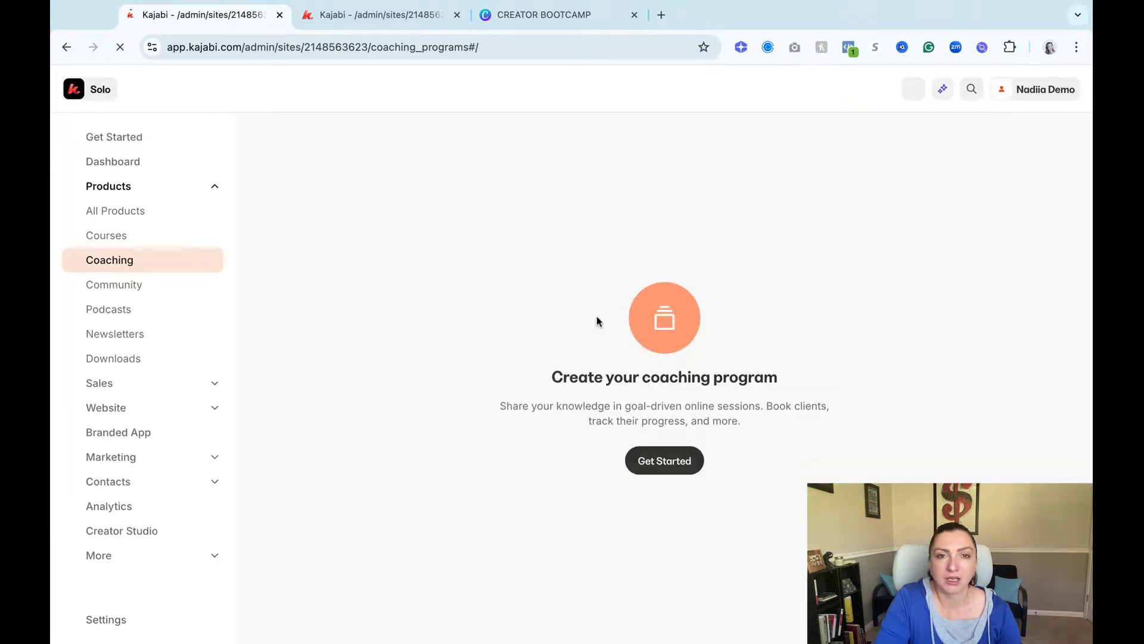
Start a new community titled "Kajabi Pros", leaving the description empty and continuing without a cover image.
click(138, 284)
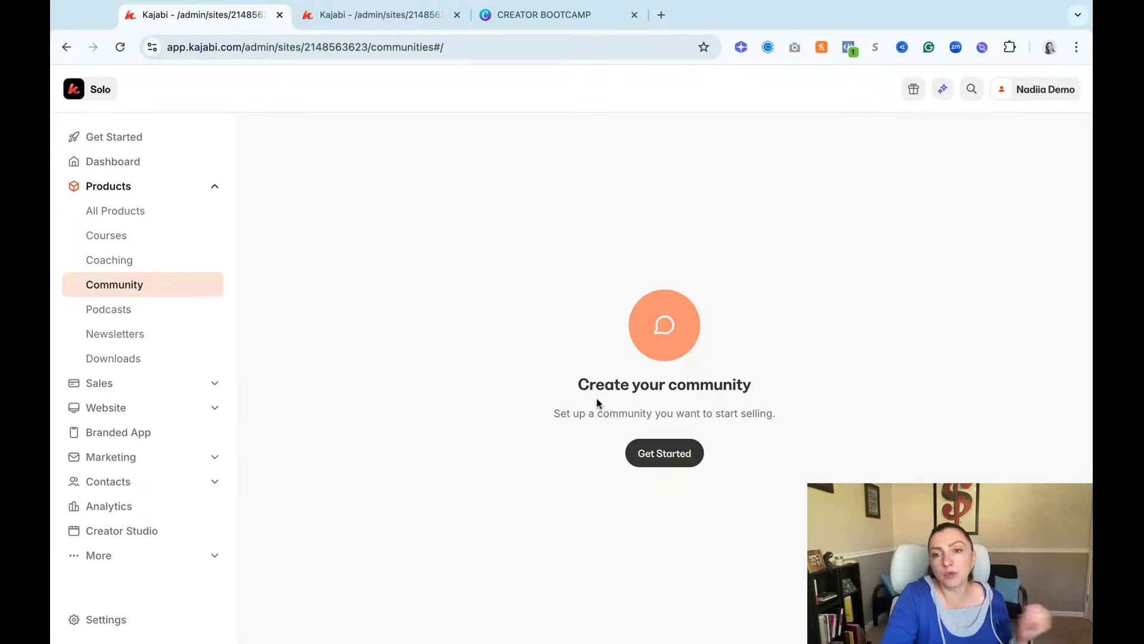
click(674, 452)
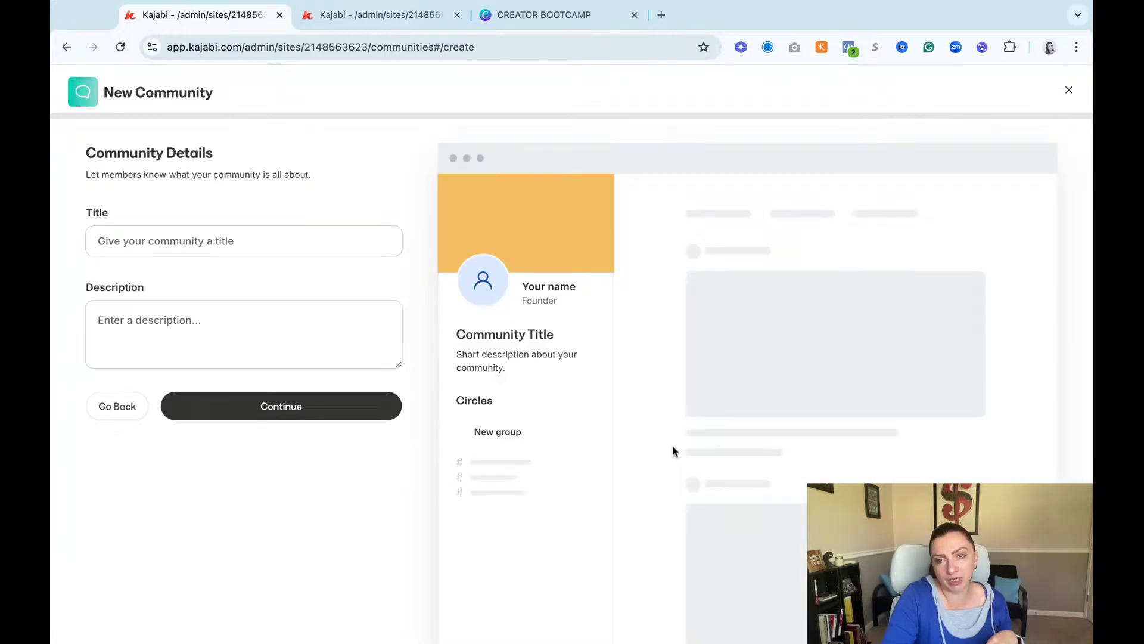
click(192, 244)
text(Kajabi )
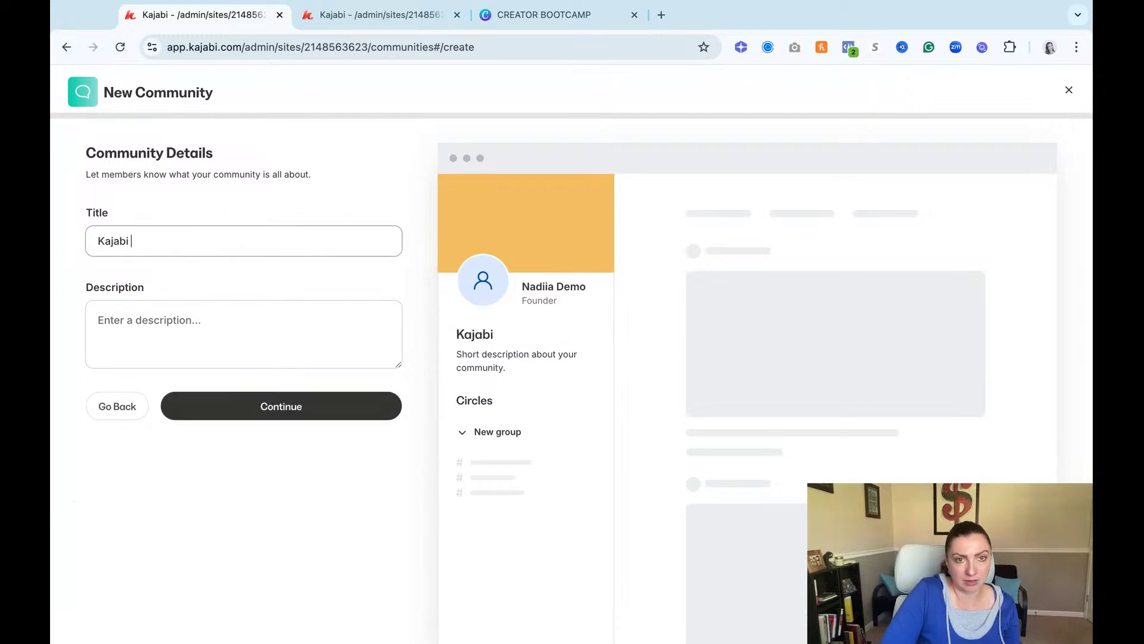
text(Pros)
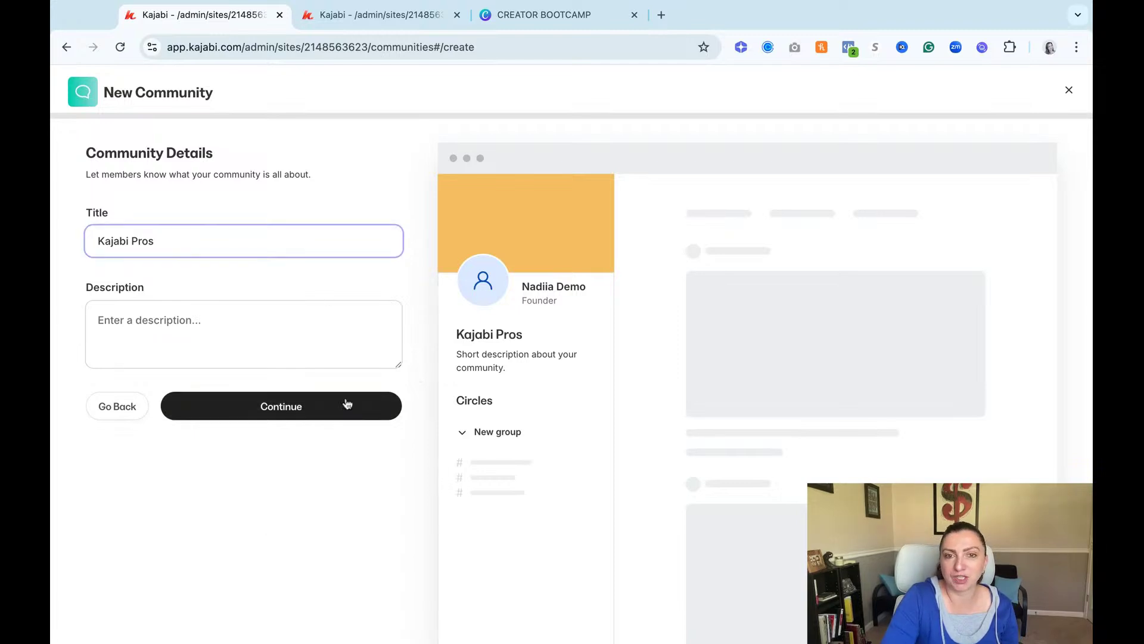
click(314, 406)
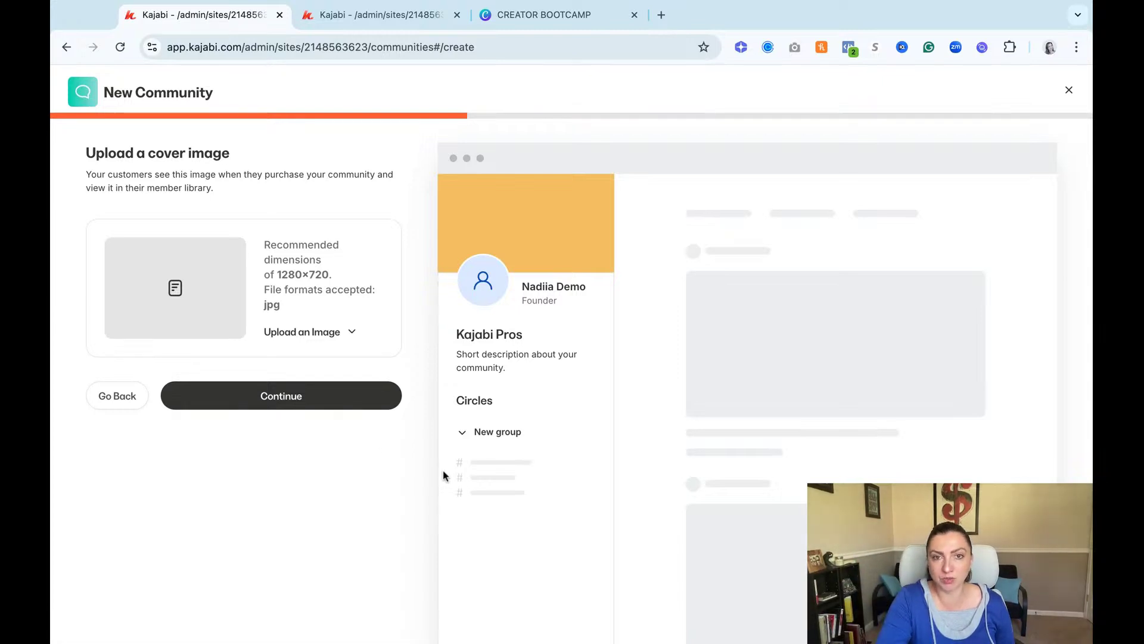
click(355, 405)
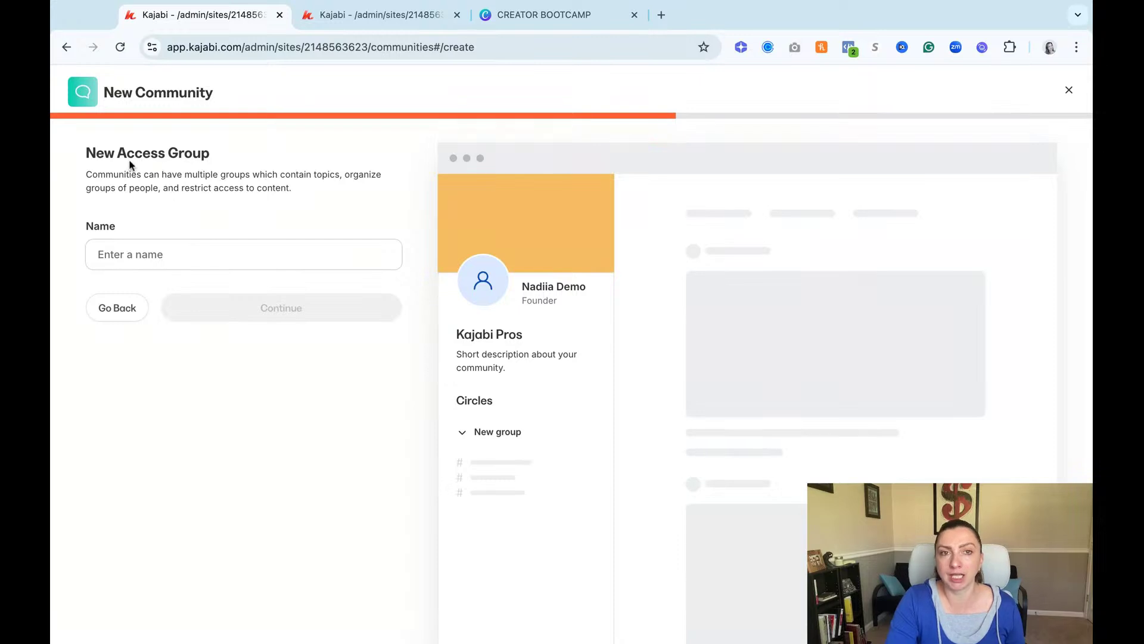
Name the new access group "Silver Tier" and finish creating the community with pricing skipped for now.
drag(117, 153, 213, 154)
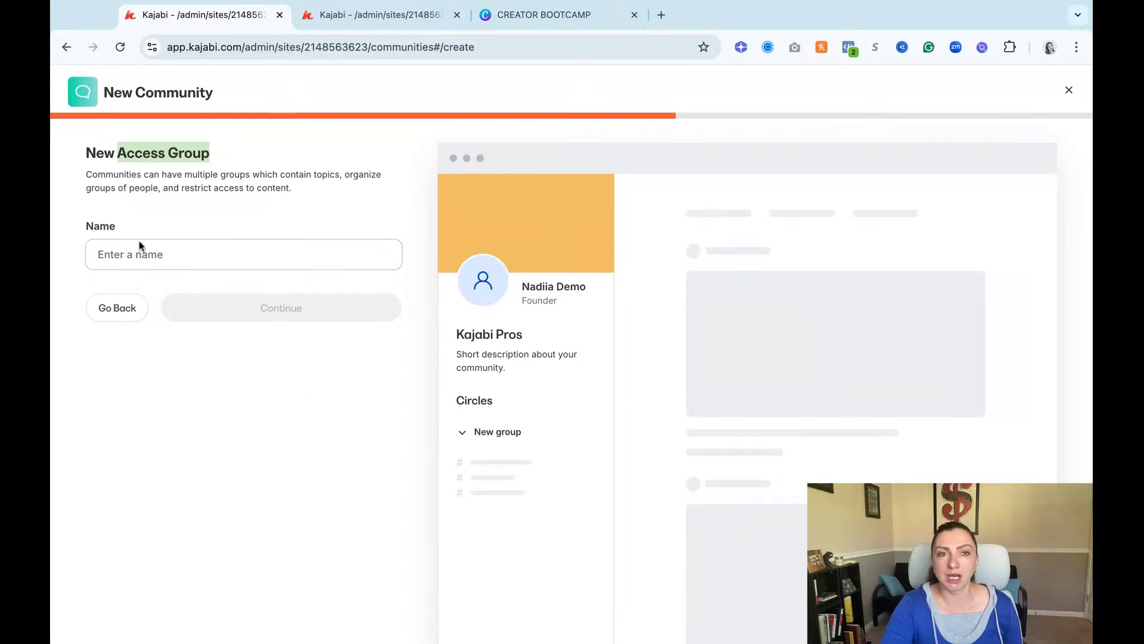
click(122, 257)
text(S)
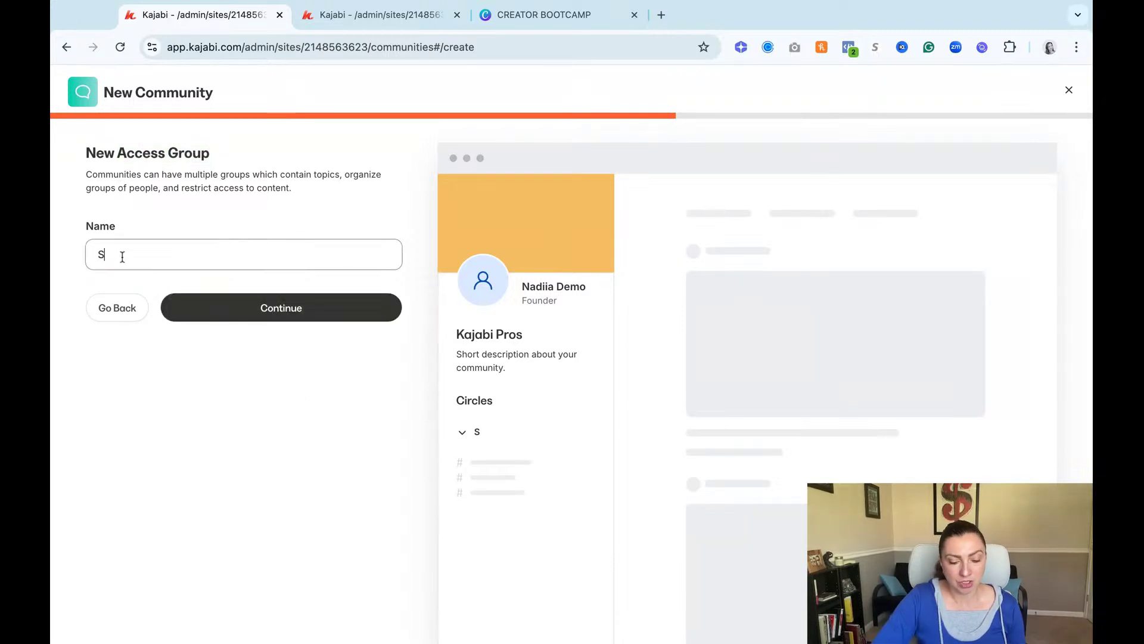
text(ilver Access)
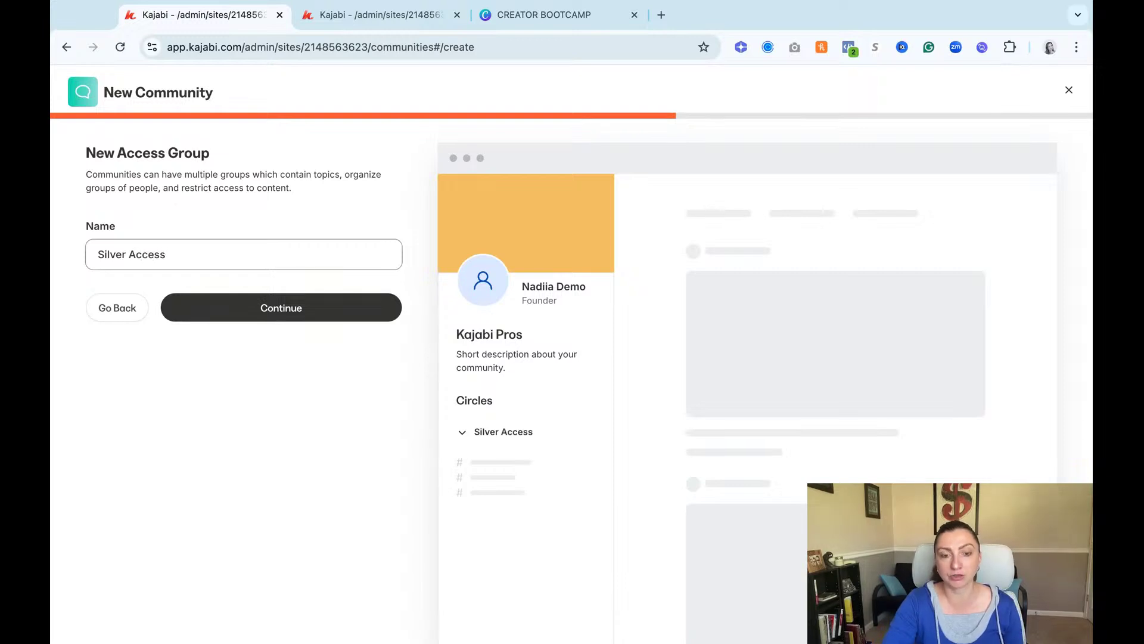
key(BackSpace)
key(BackSpace)
key(BackSpace)
key(BackSpace)
key(BackSpace)
key(BackSpace)
text(Tier)
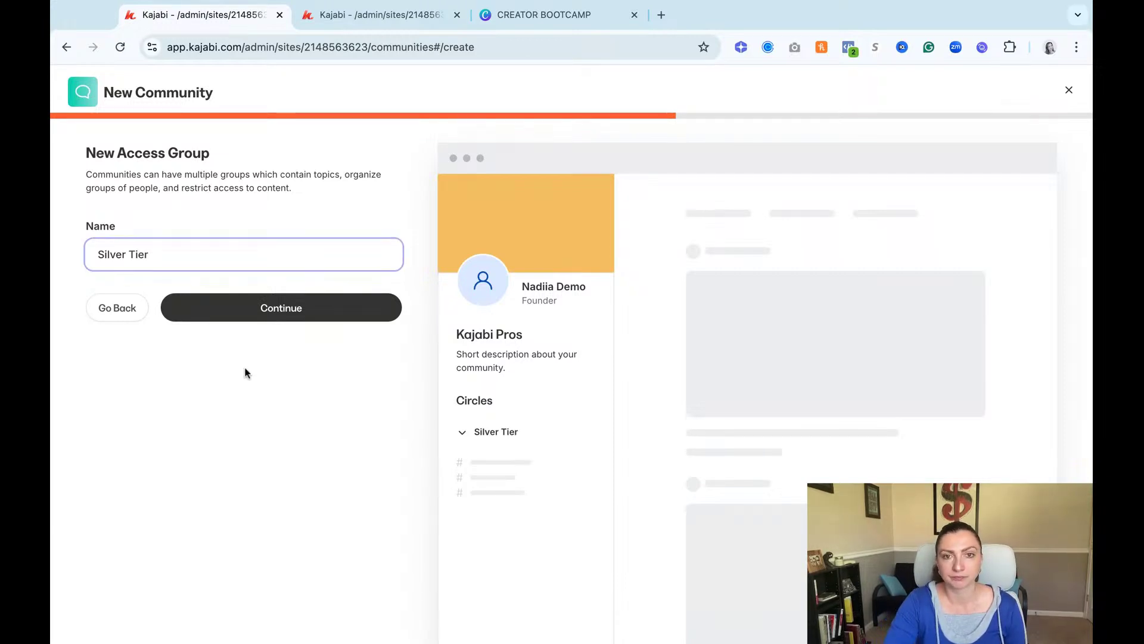
click(281, 321)
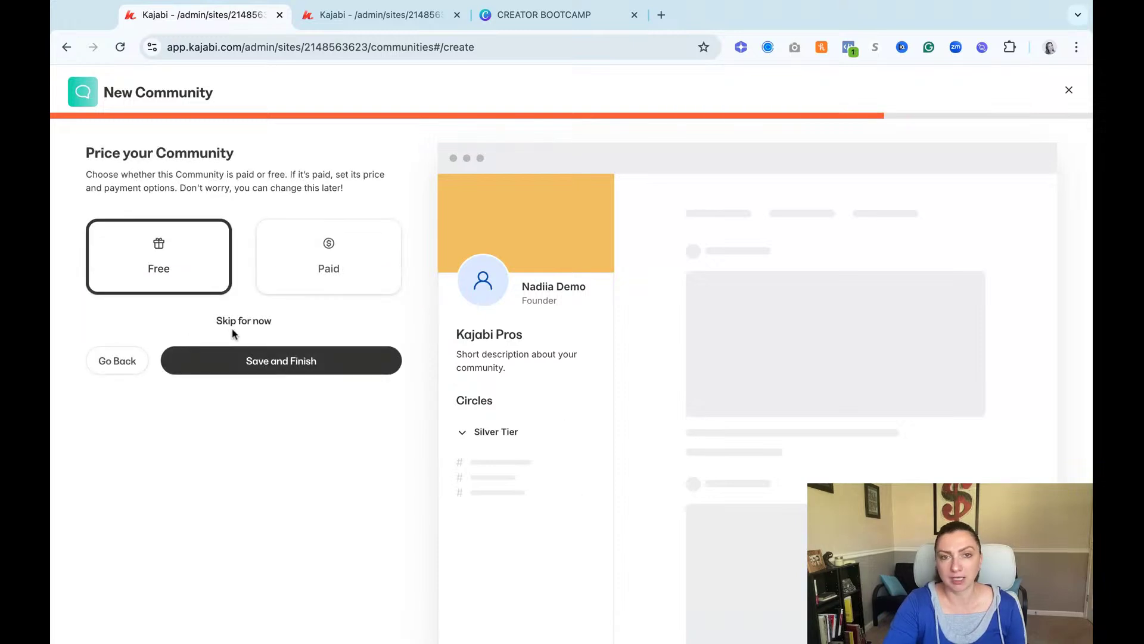
click(237, 323)
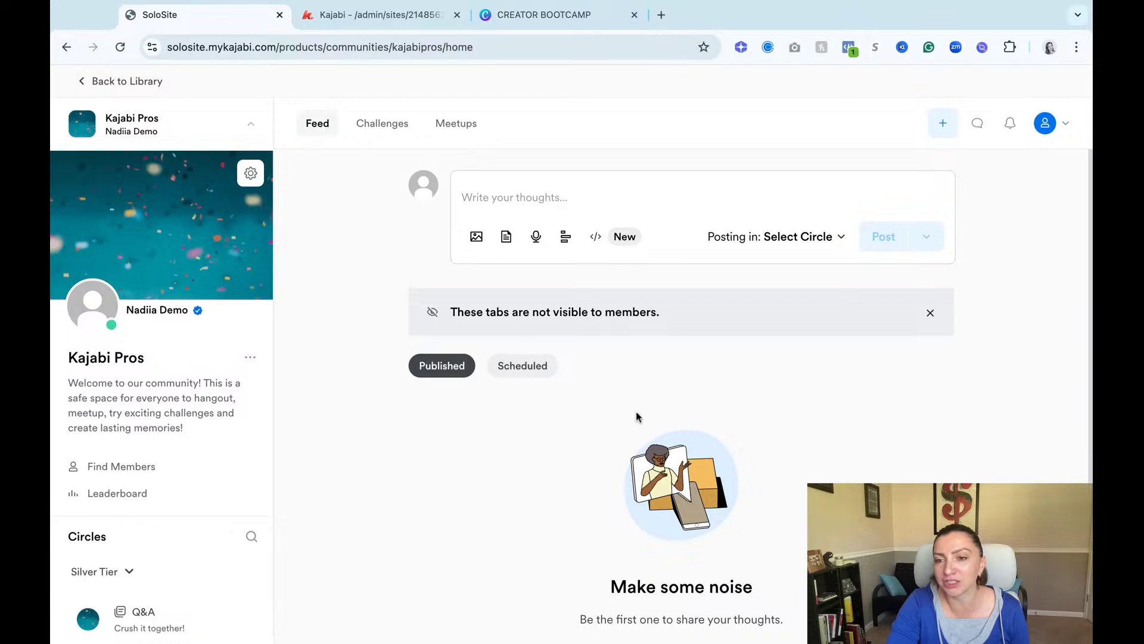
Look over the Kajabi Pros community home page, including its feed, cover image, description and circles.
scroll(824, 401, down, 1)
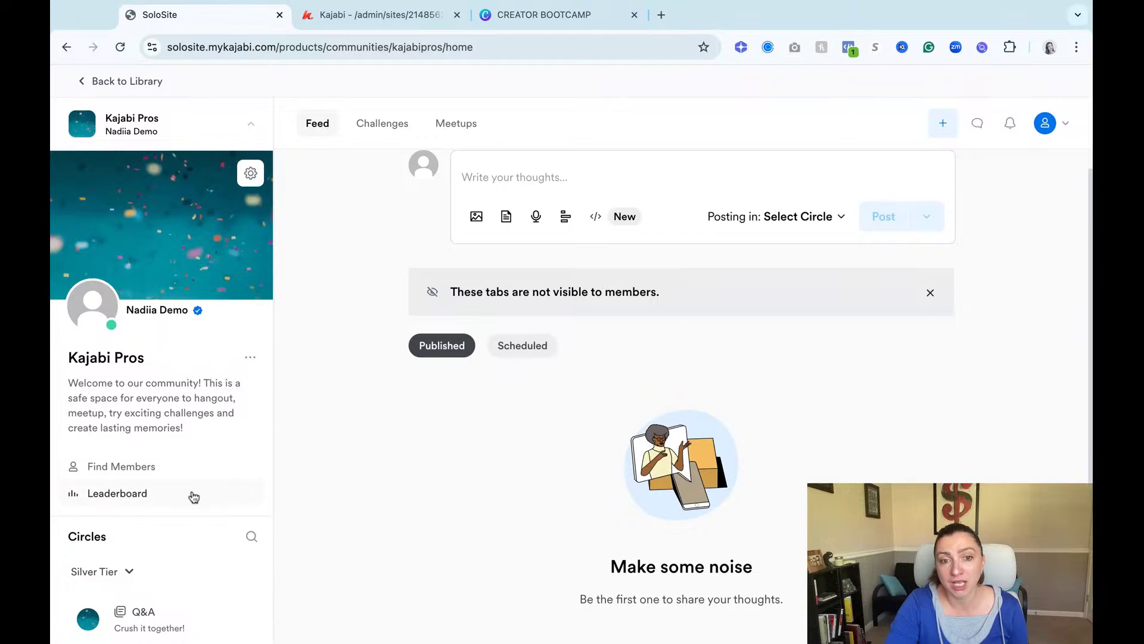
scroll(231, 331, down, 1)
mouse_move(213, 212)
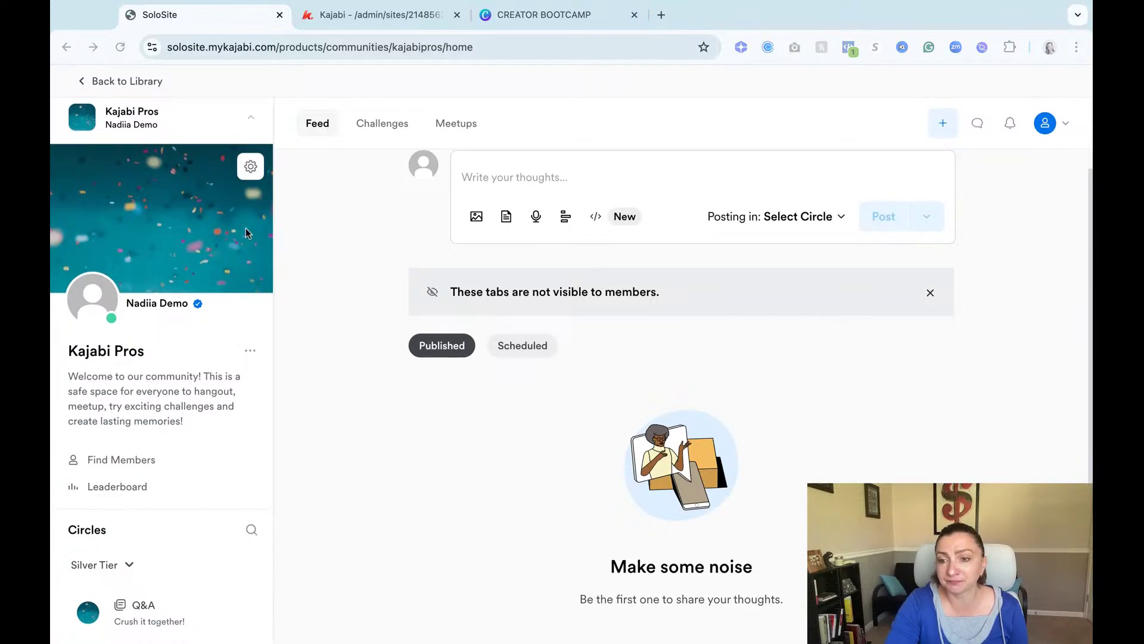
click(208, 286)
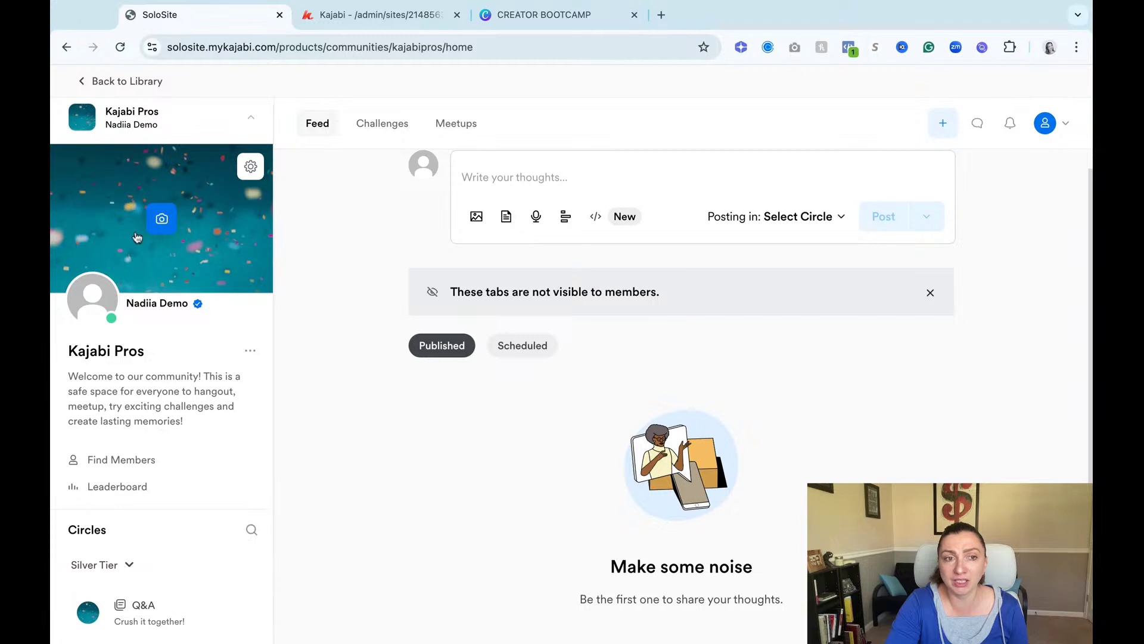
mouse_move(127, 585)
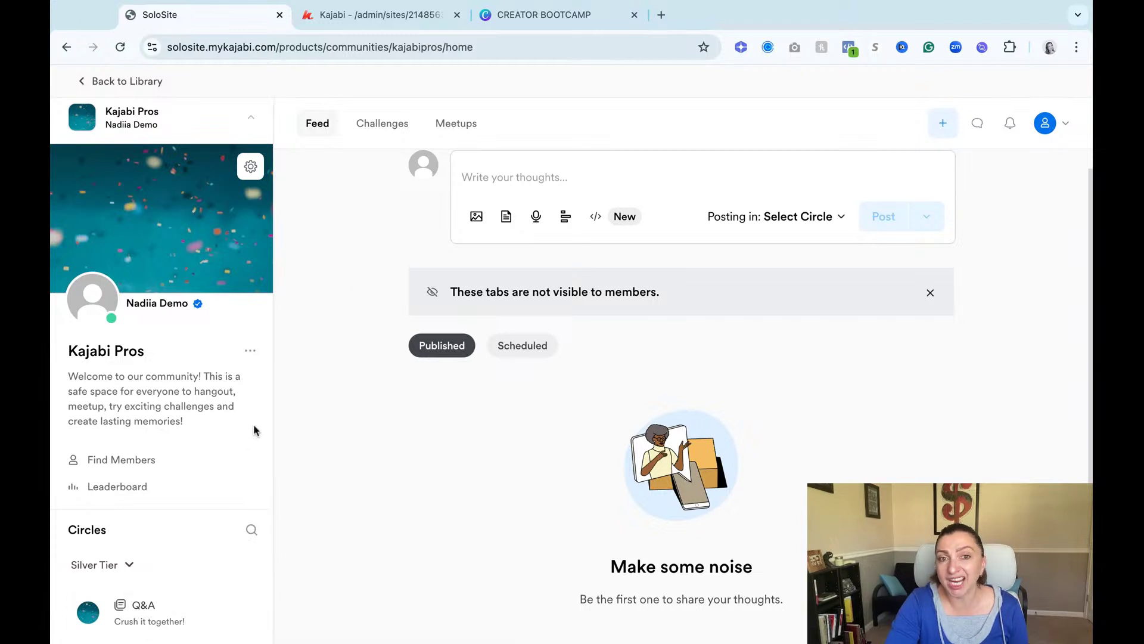
Open the community settings and examine the URL name in the details and the navigation menu configuration.
click(1063, 128)
click(1024, 187)
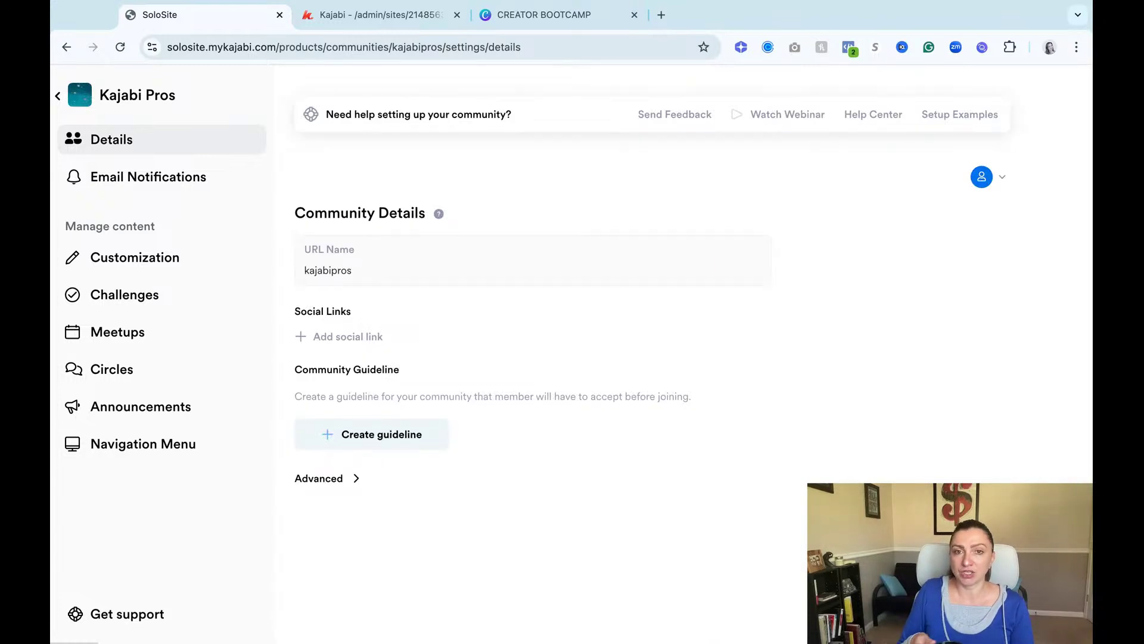
double_click(379, 271)
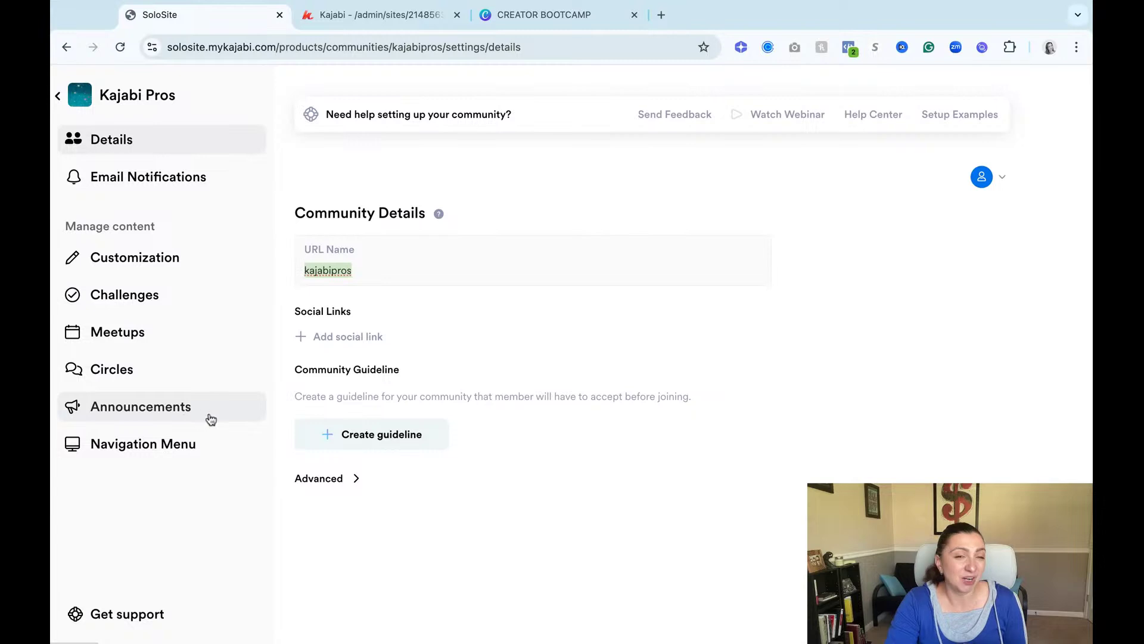
click(180, 453)
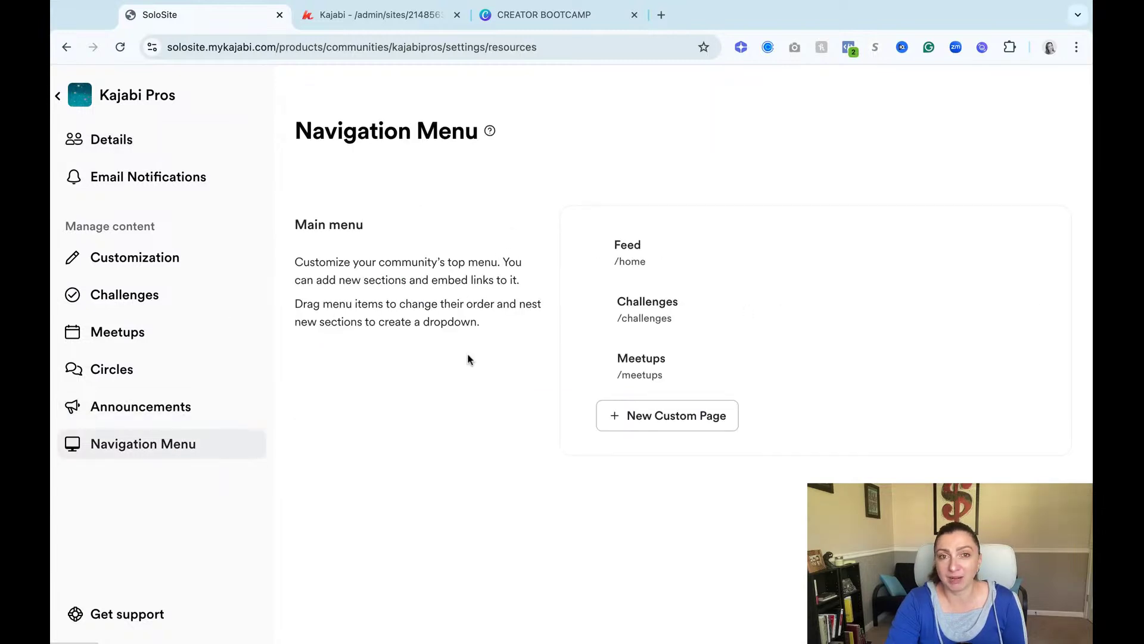
Return to the community feed and examine the Q&A circle under Silver Tier.
click(59, 96)
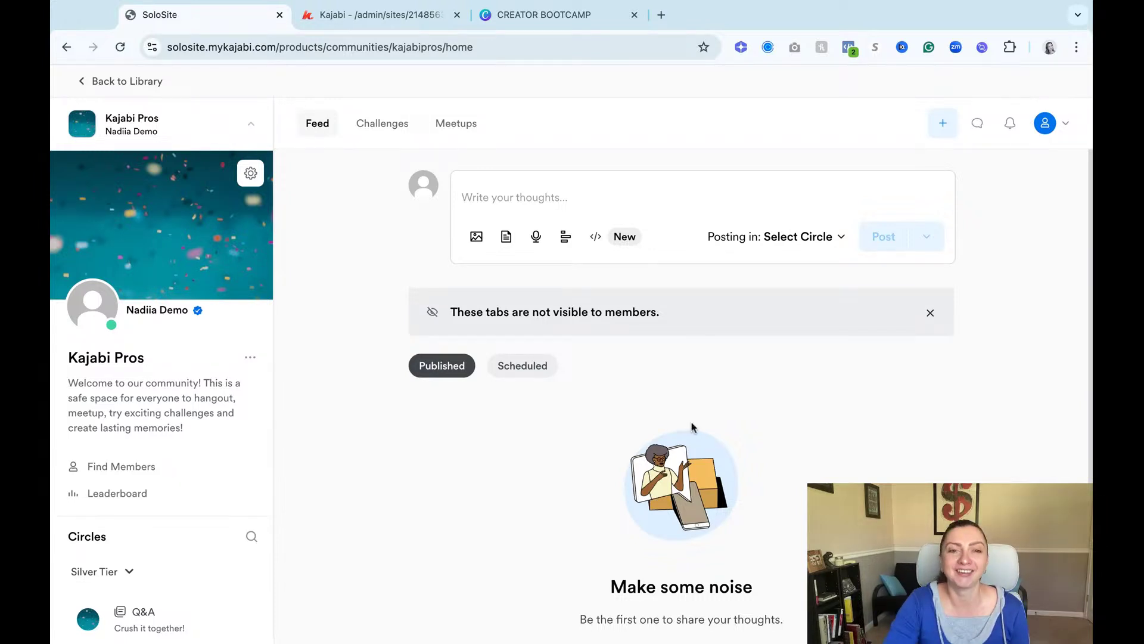
scroll(411, 432, down, 1)
mouse_move(132, 617)
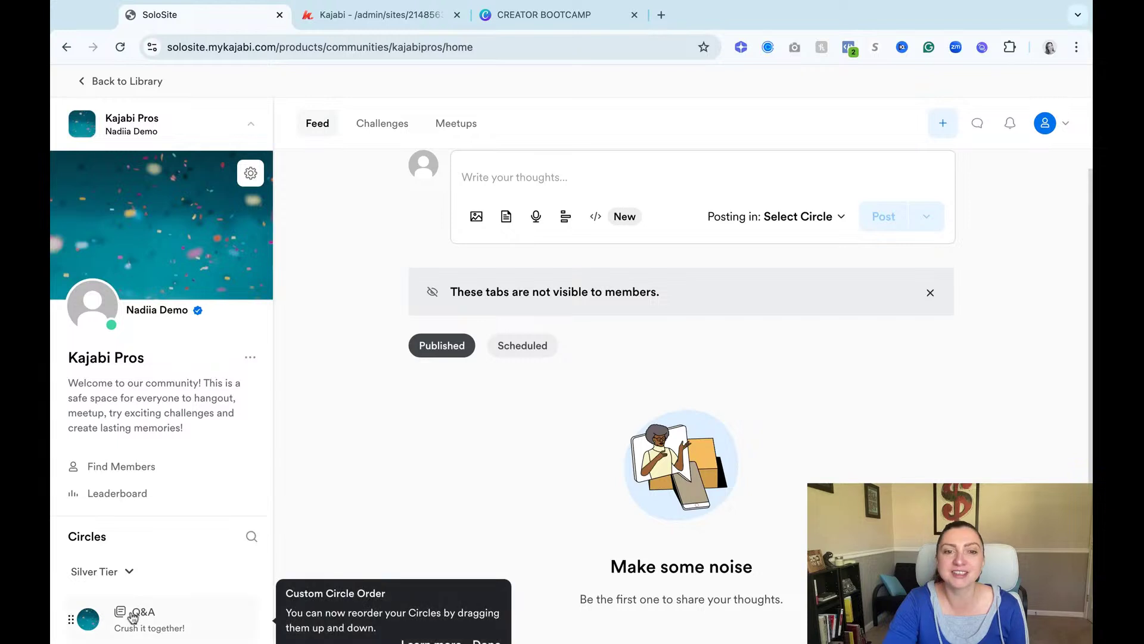
scroll(187, 567, down, 1)
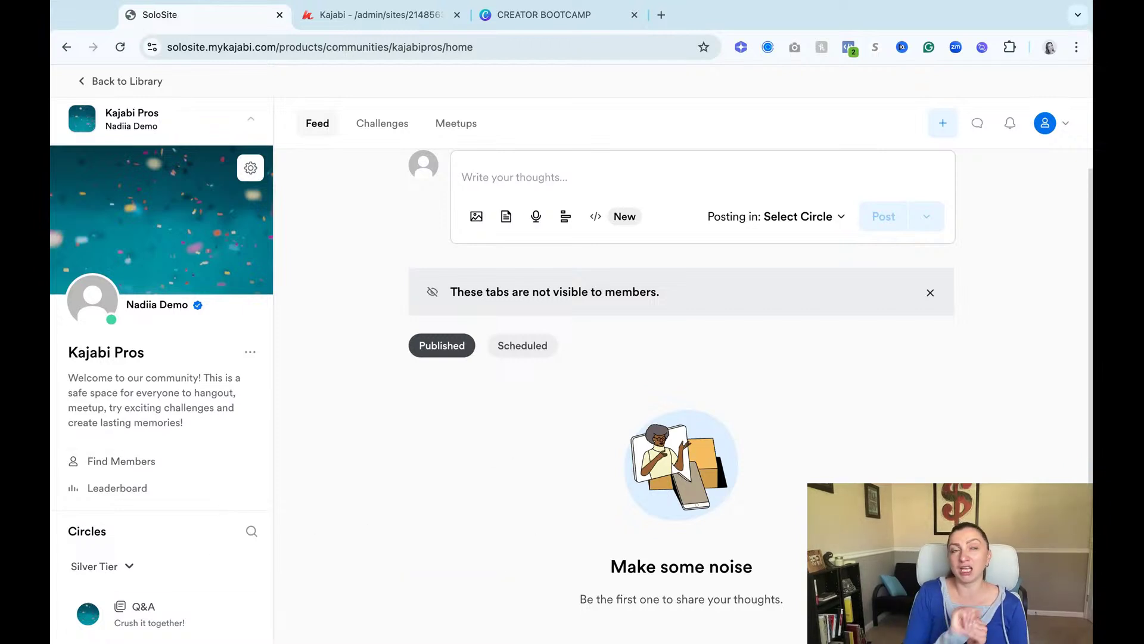
Open the circles in the community settings and start a new circle titled "Member Chat".
click(1054, 124)
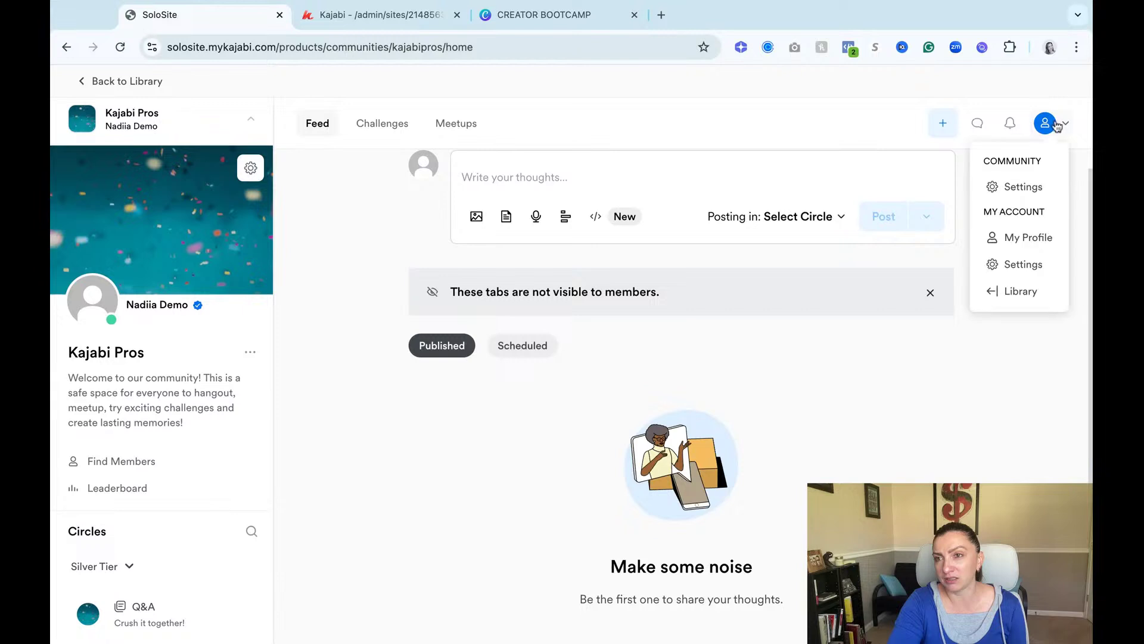
click(1035, 189)
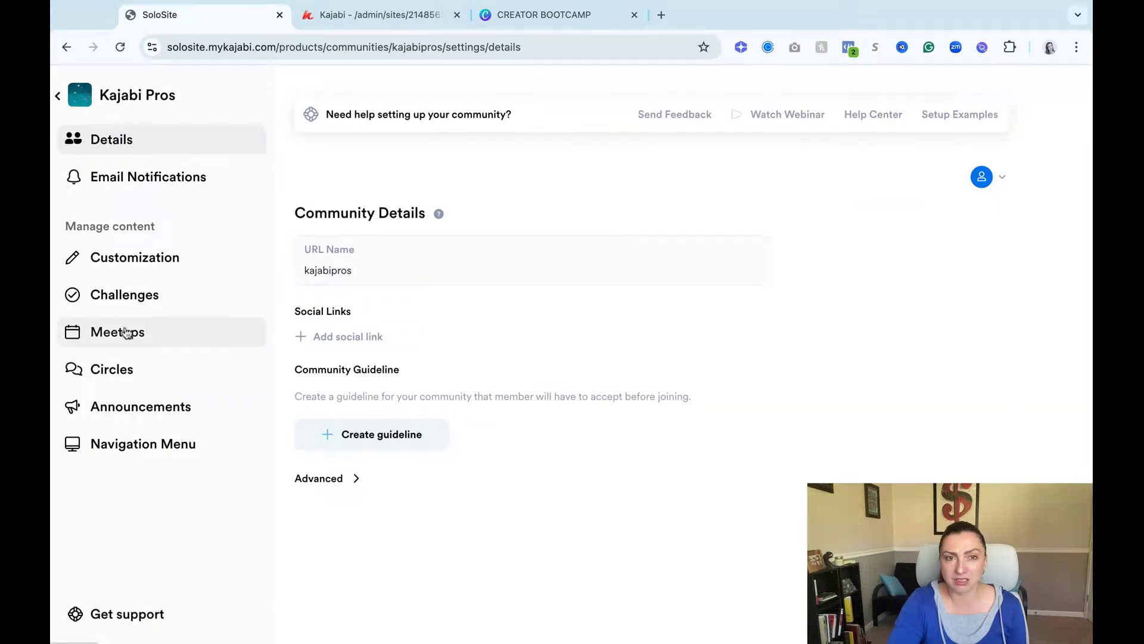
click(120, 371)
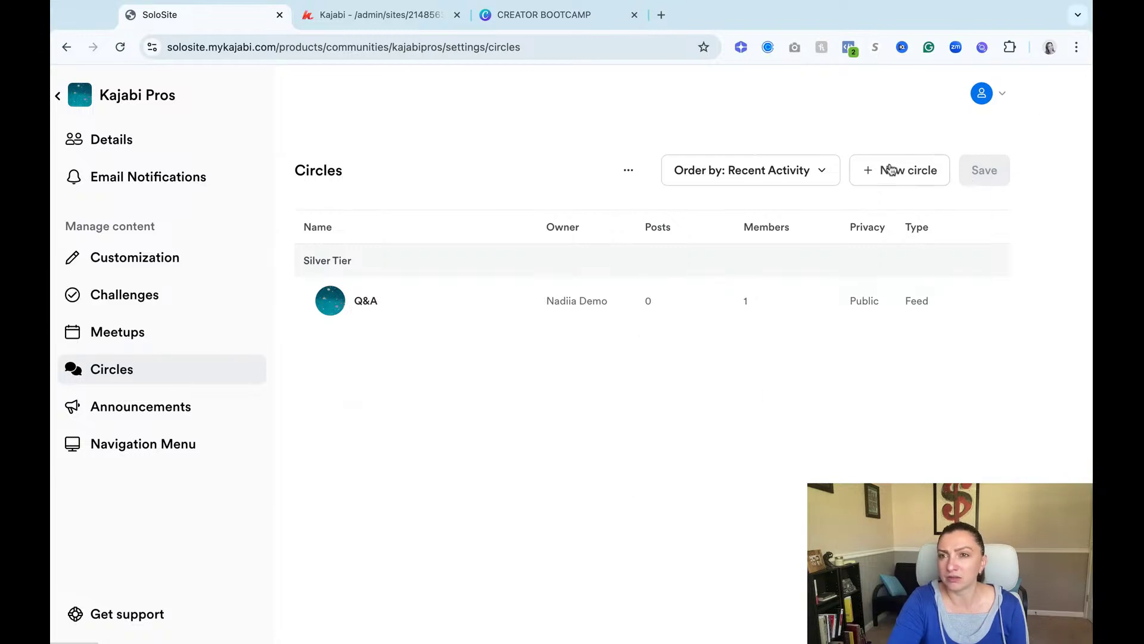
click(892, 170)
click(467, 296)
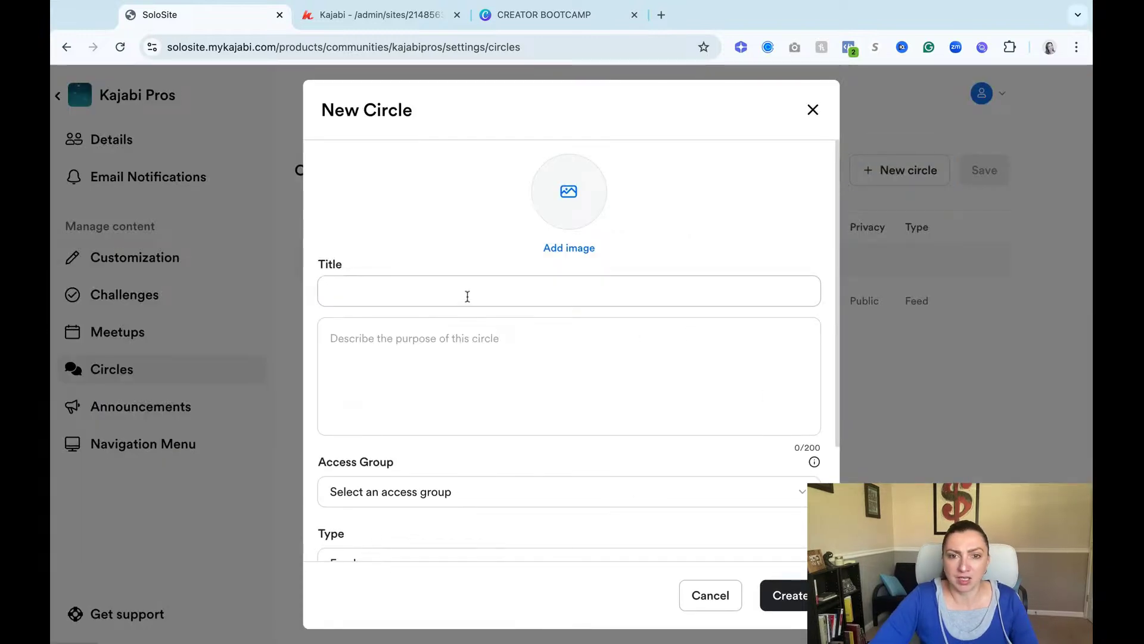
text(Cha)
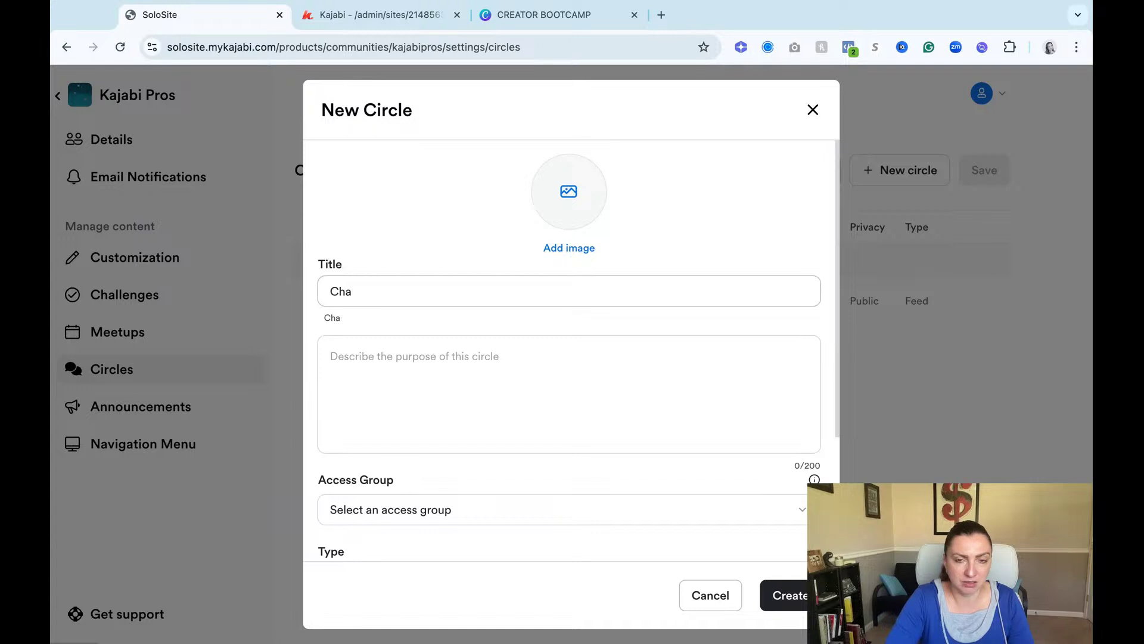
text(t)
click(329, 290)
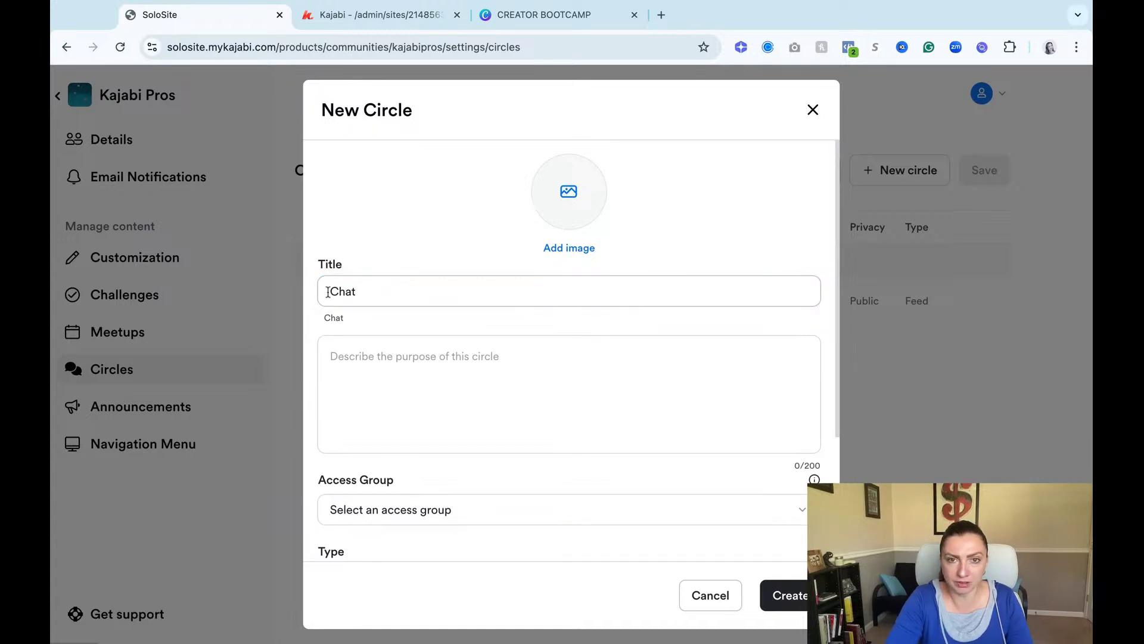
text(Member)
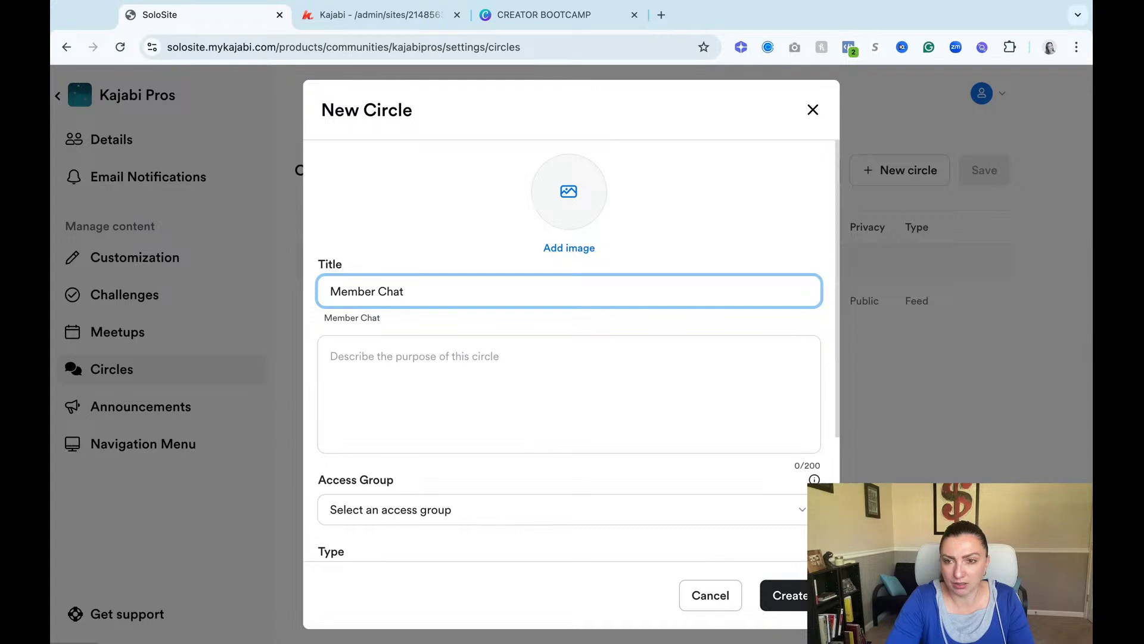
Assign the new circle to the Silver Tier access group and try to create it as a public feed without a description.
click(803, 512)
click(794, 541)
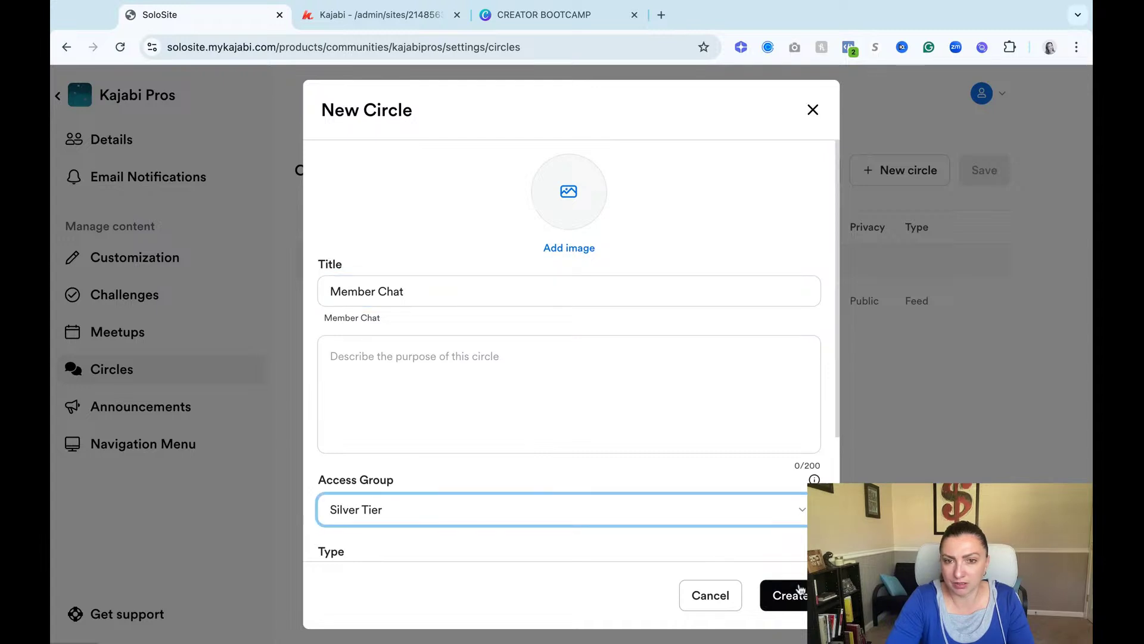
scroll(727, 524, down, 3)
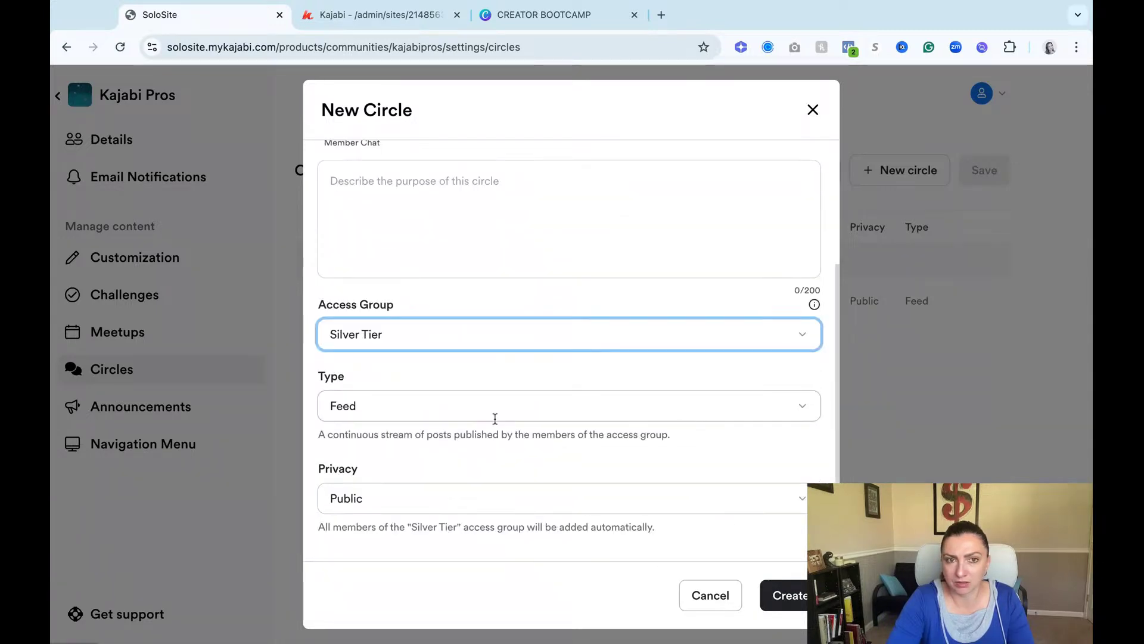
click(784, 595)
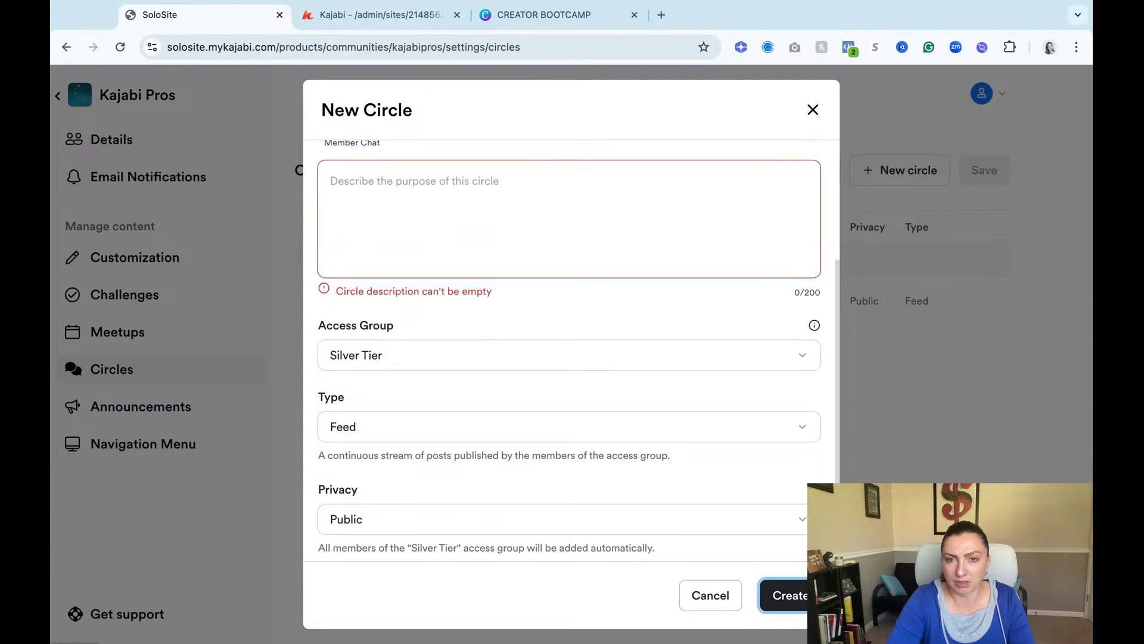
Enter "Test" as the circle's description and create the circle.
click(358, 196)
text(TEst)
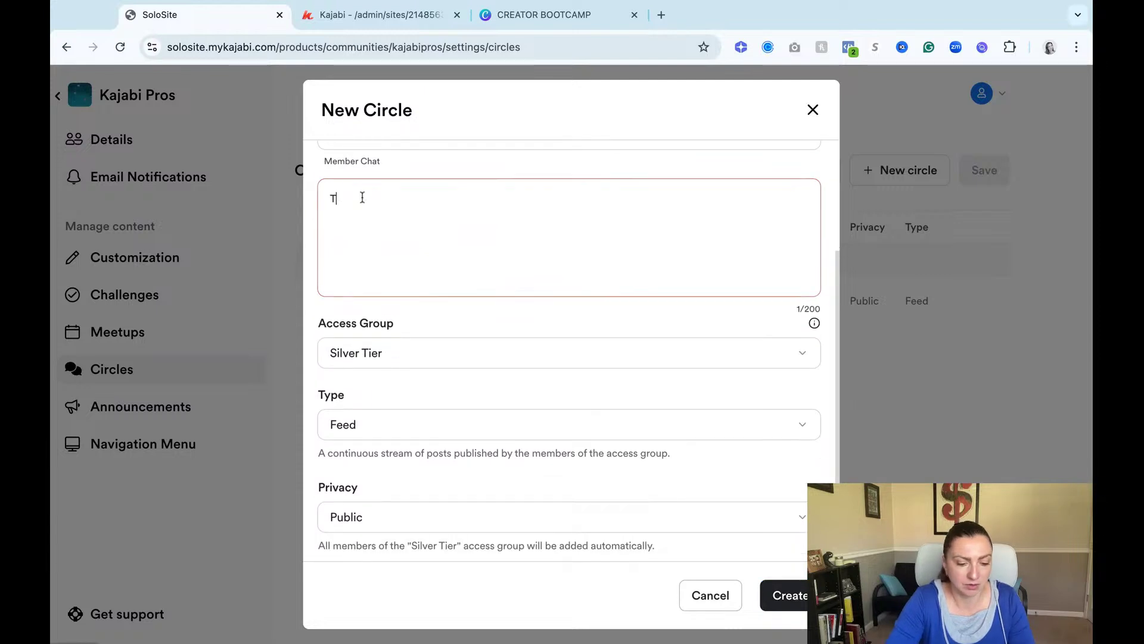
key(BackSpace)
key(BackSpace)
key(BackSpace)
text(est)
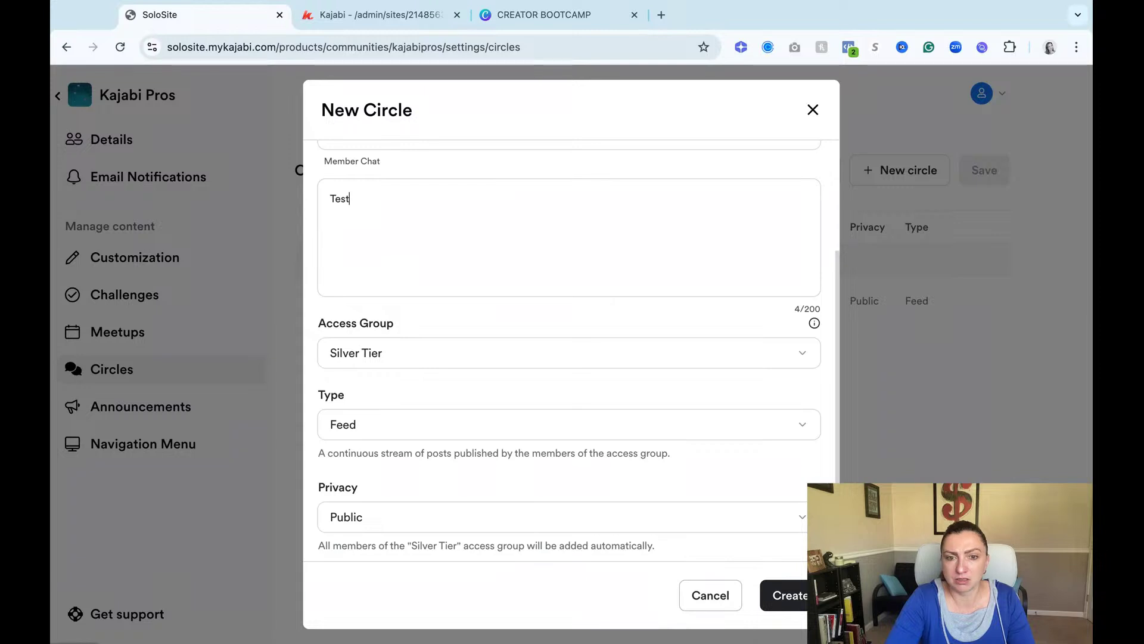
click(796, 597)
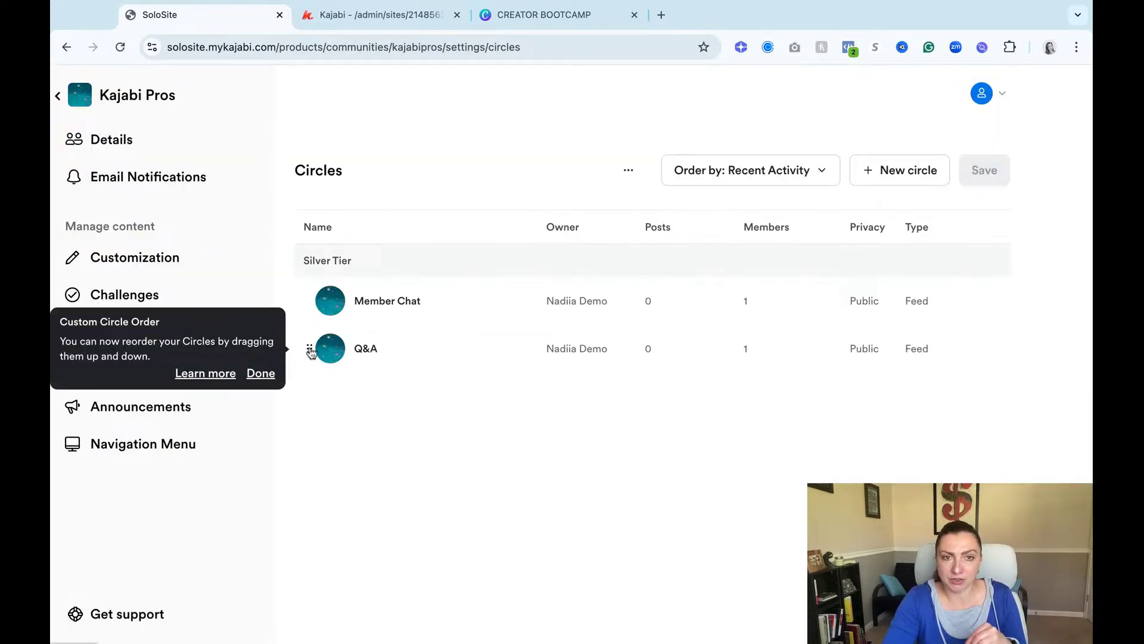
Dismiss the circle reordering tip and examine the Member Chat circle's access group, type and privacy settings.
click(261, 373)
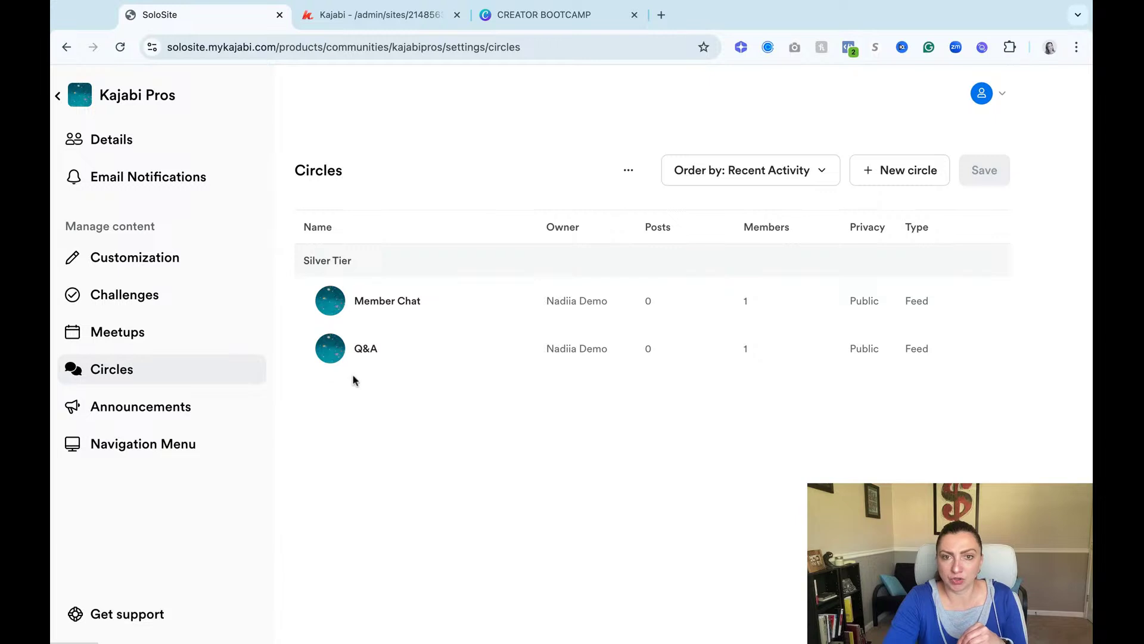
click(391, 301)
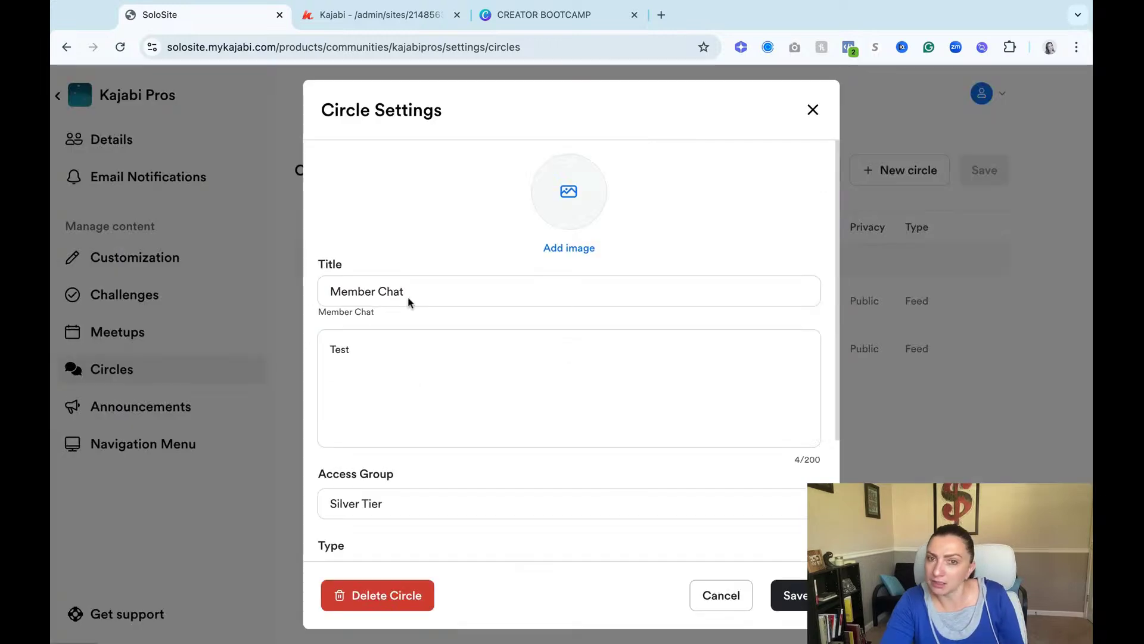
scroll(480, 555, down, 1)
scroll(479, 555, down, 3)
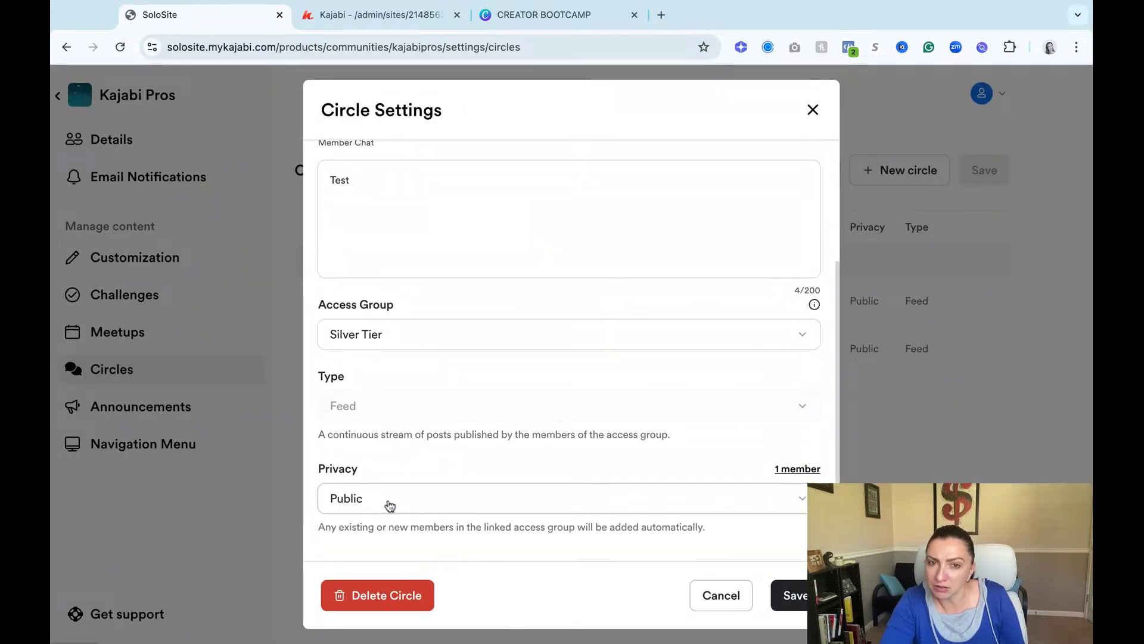
click(621, 508)
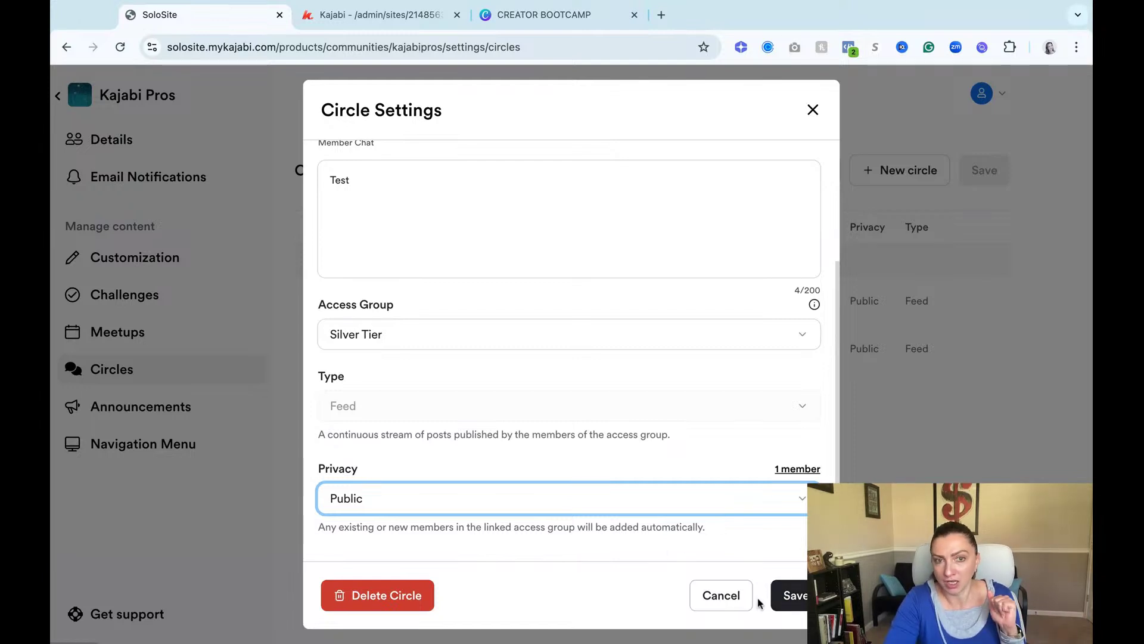
click(788, 596)
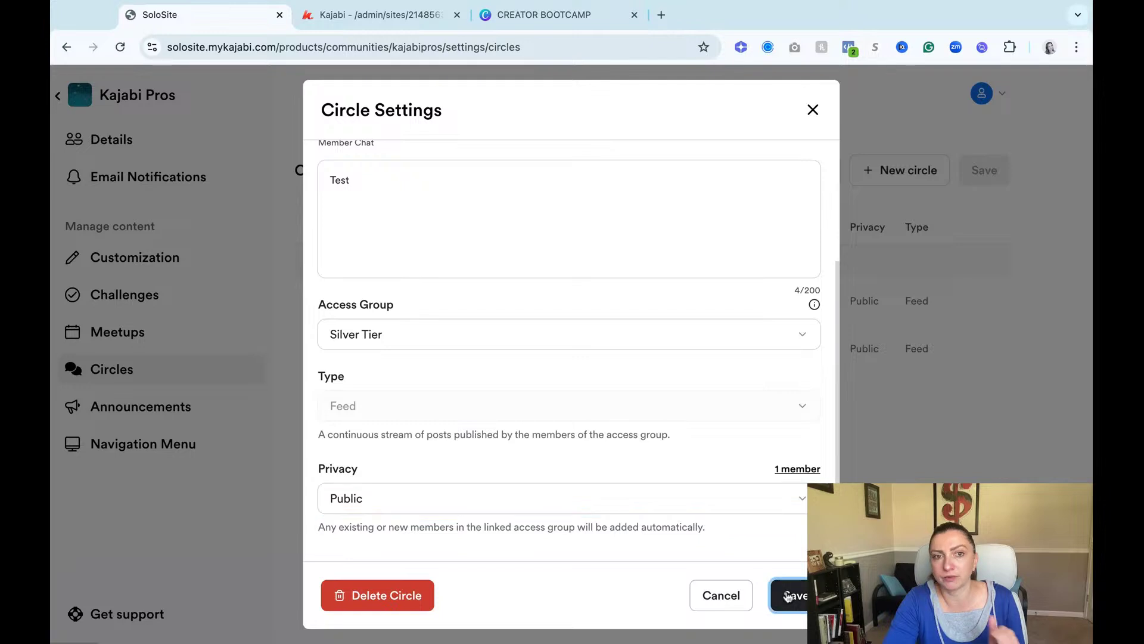
click(815, 112)
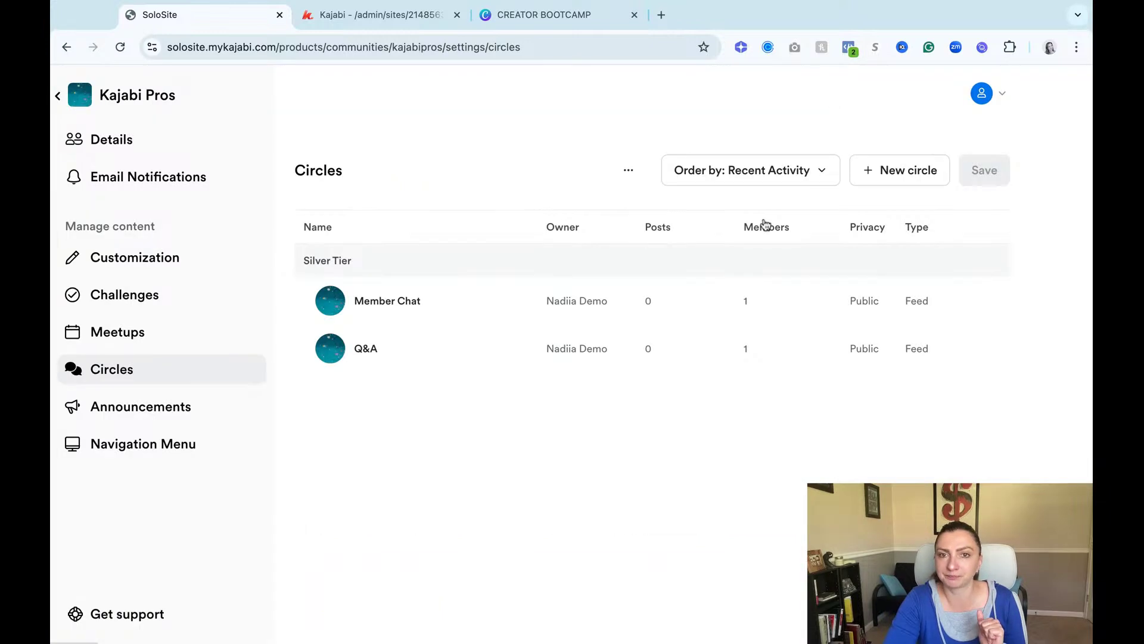
Examine the Q&A circle's title, description, access group, type and privacy settings, and close them without changes.
click(369, 337)
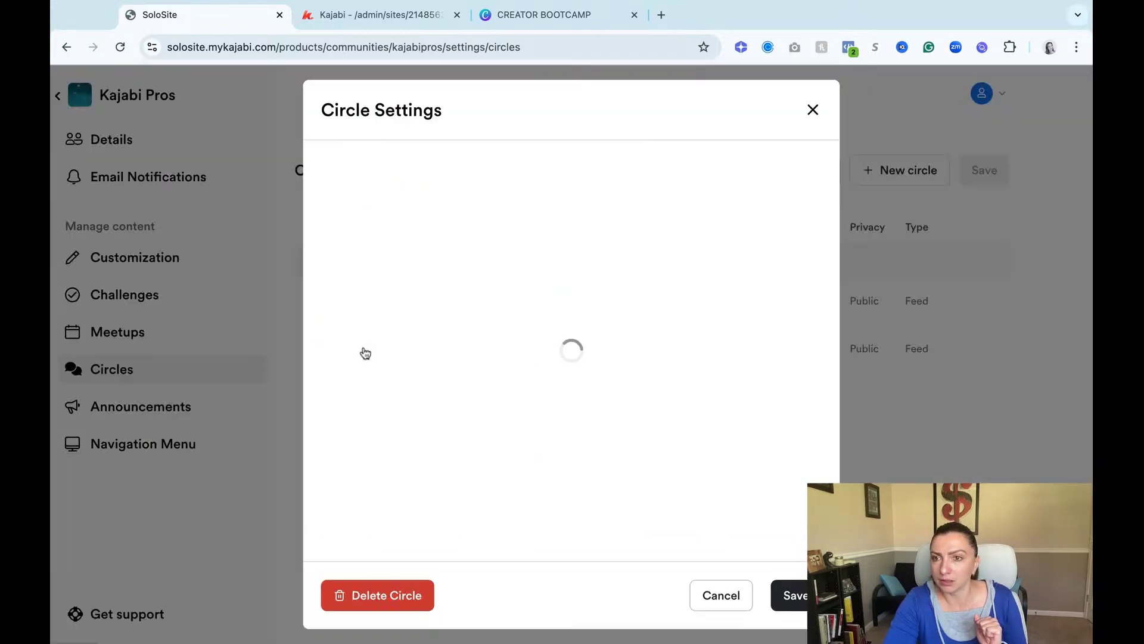
scroll(609, 339, down, 3)
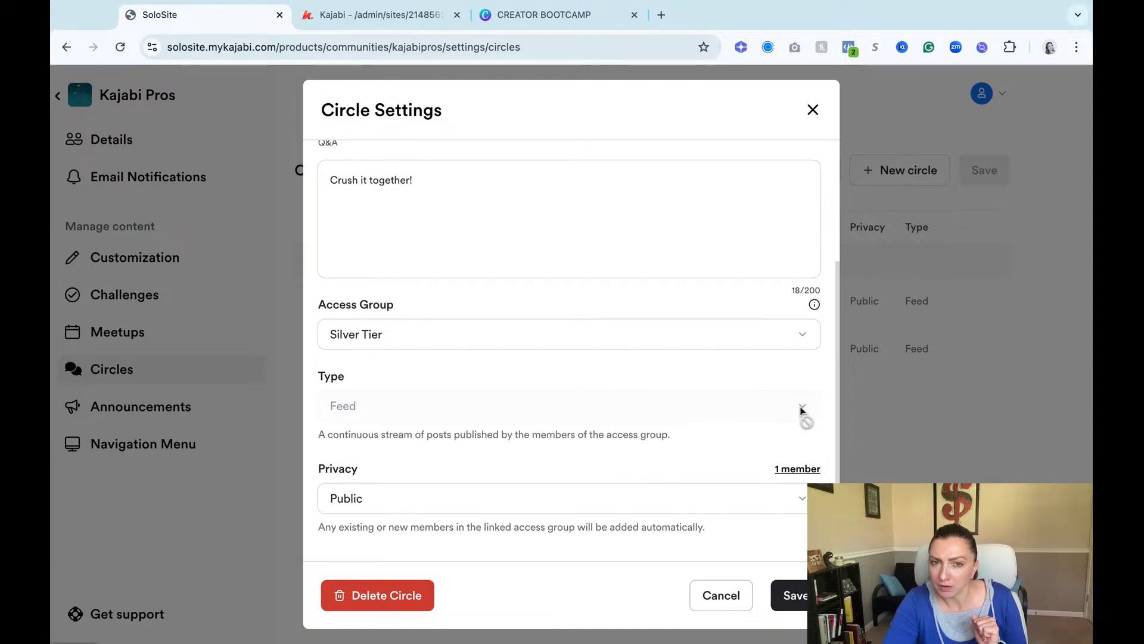
scroll(734, 430, up, 2)
scroll(734, 428, up, 1)
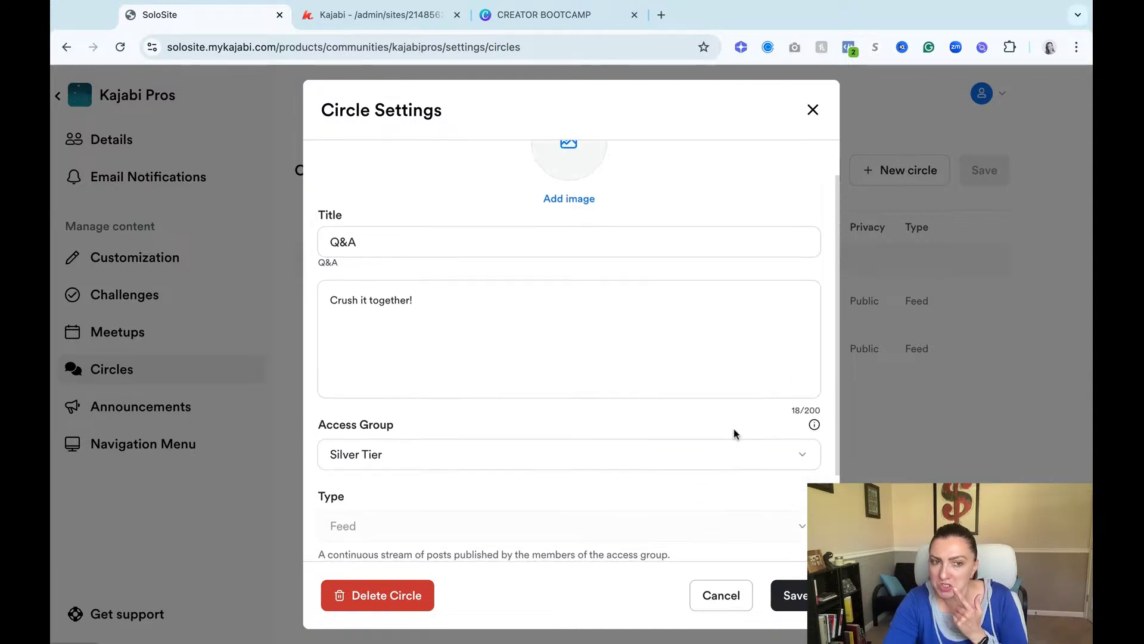
scroll(775, 381, down, 3)
click(815, 109)
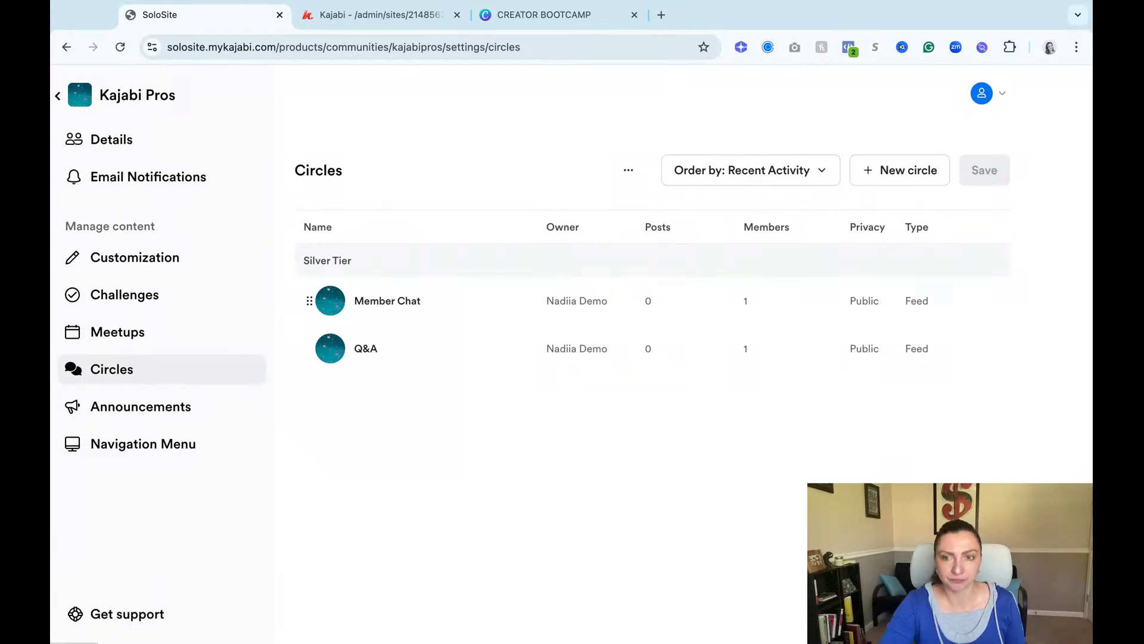
Return to the community home and view the feeds of the Member Chat and Q&A circles.
click(58, 97)
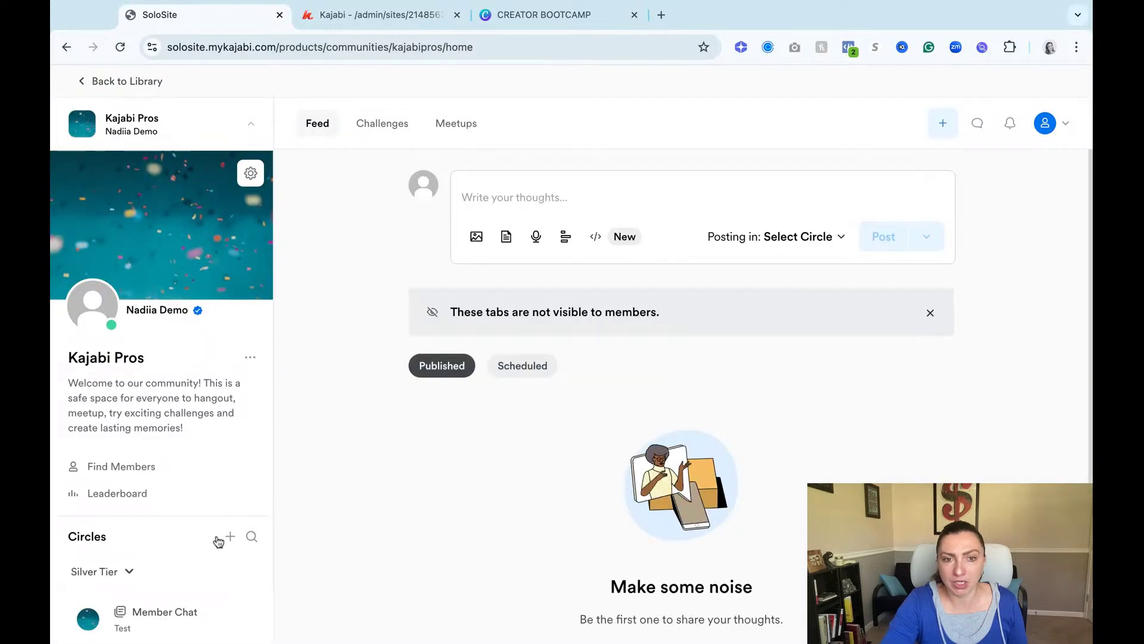
scroll(219, 541, down, 2)
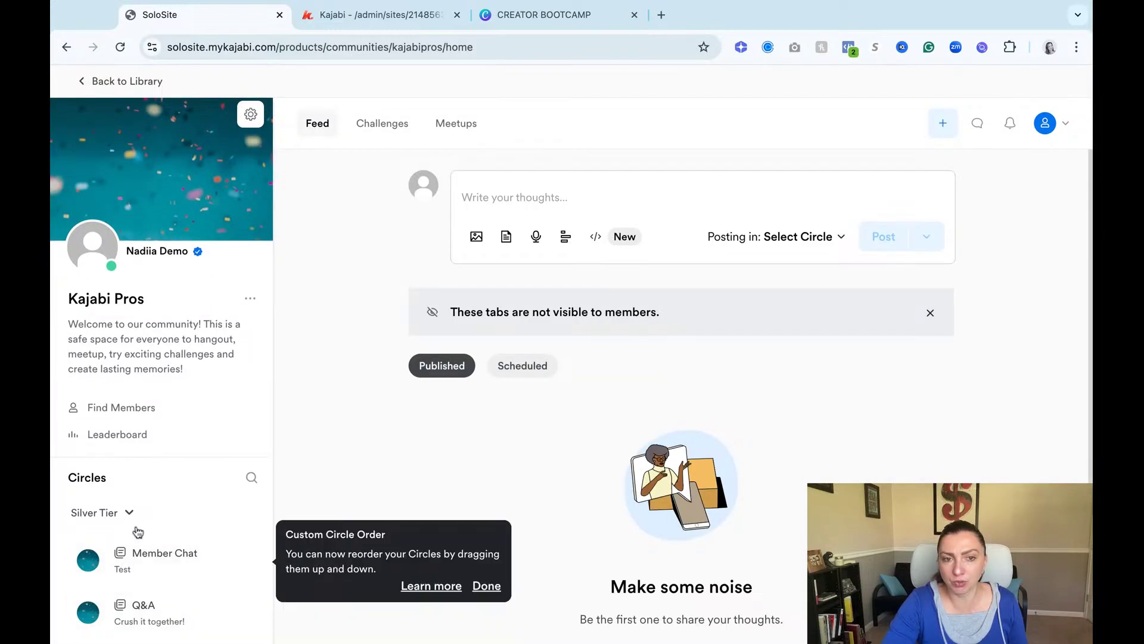
click(174, 564)
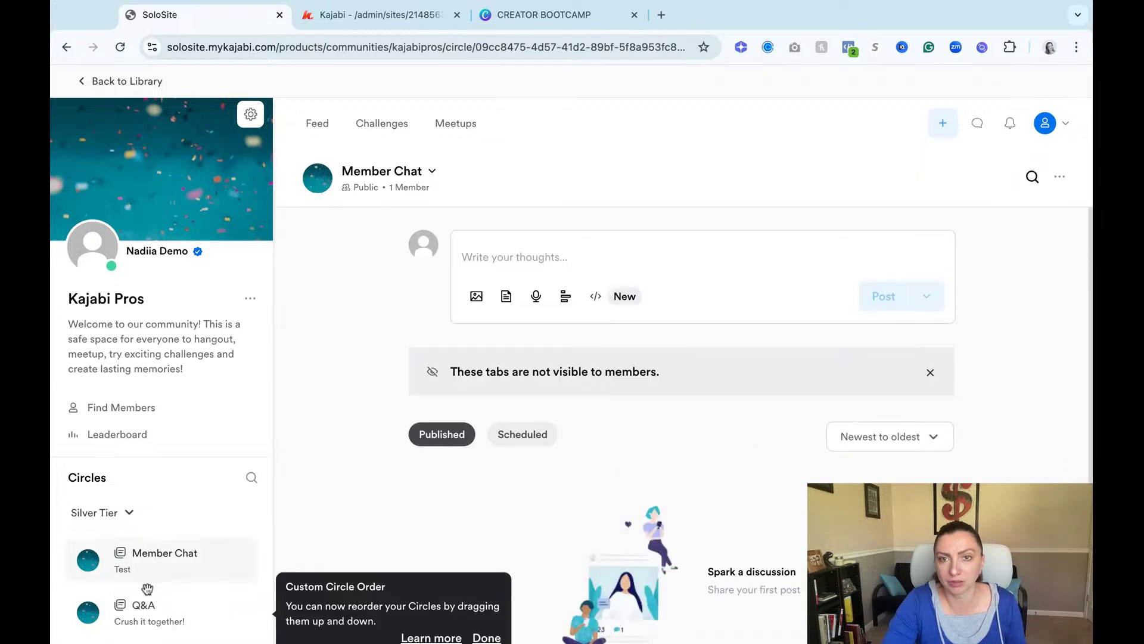
click(165, 611)
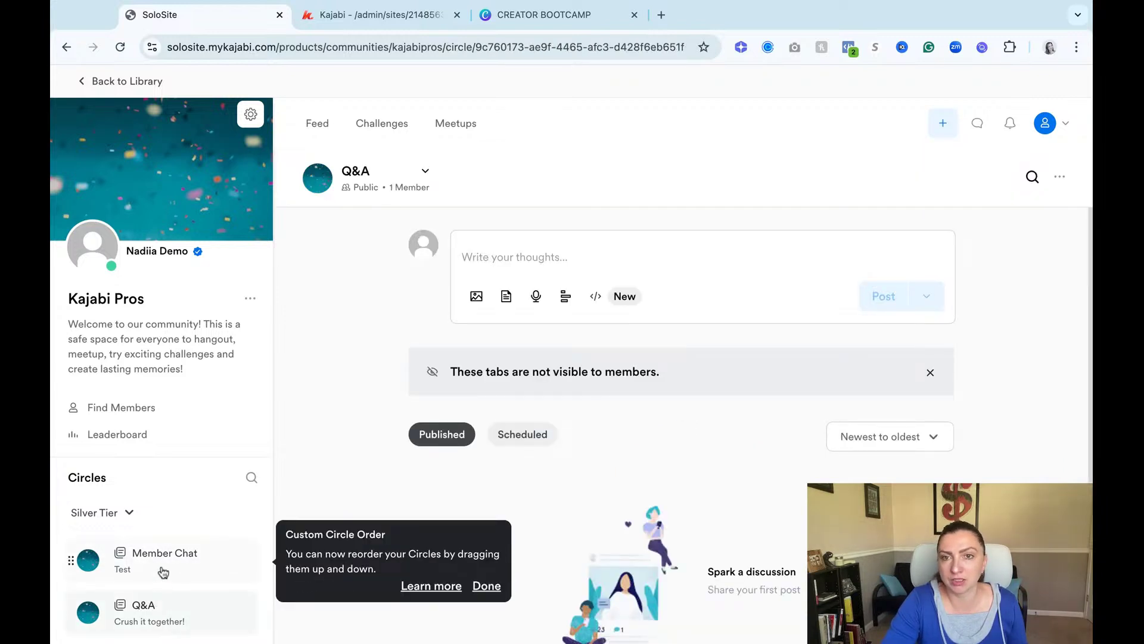
Publish the post "Hello everyone!" in the Member Chat circle.
click(163, 571)
click(534, 261)
text(Hell)
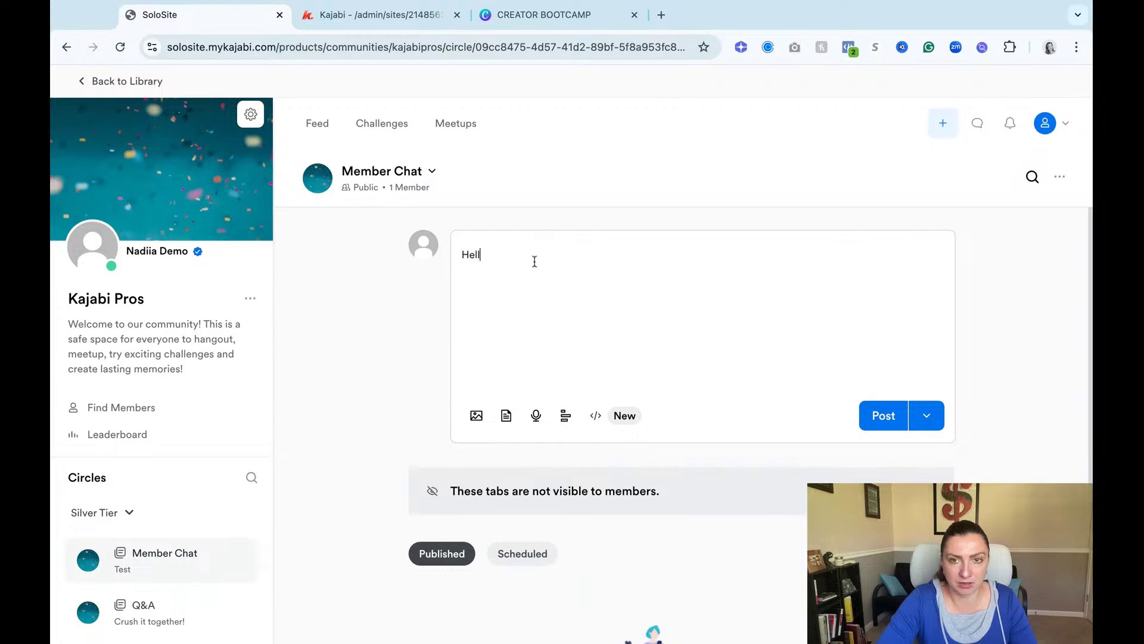
text(o ever)
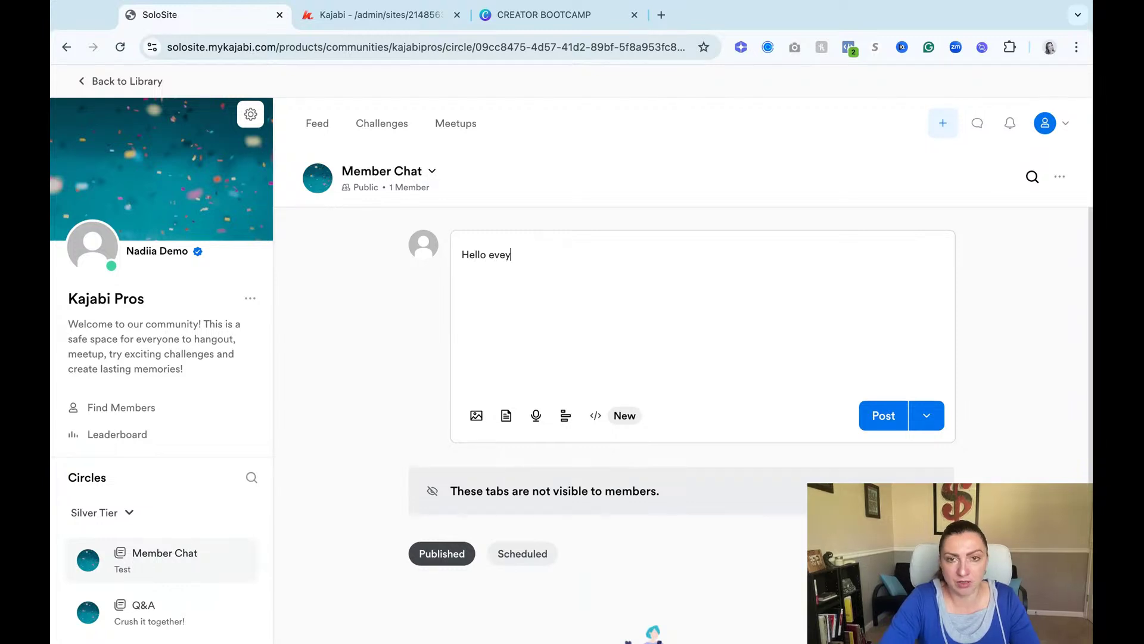
text(y)
key(BackSpace)
text(ryone!)
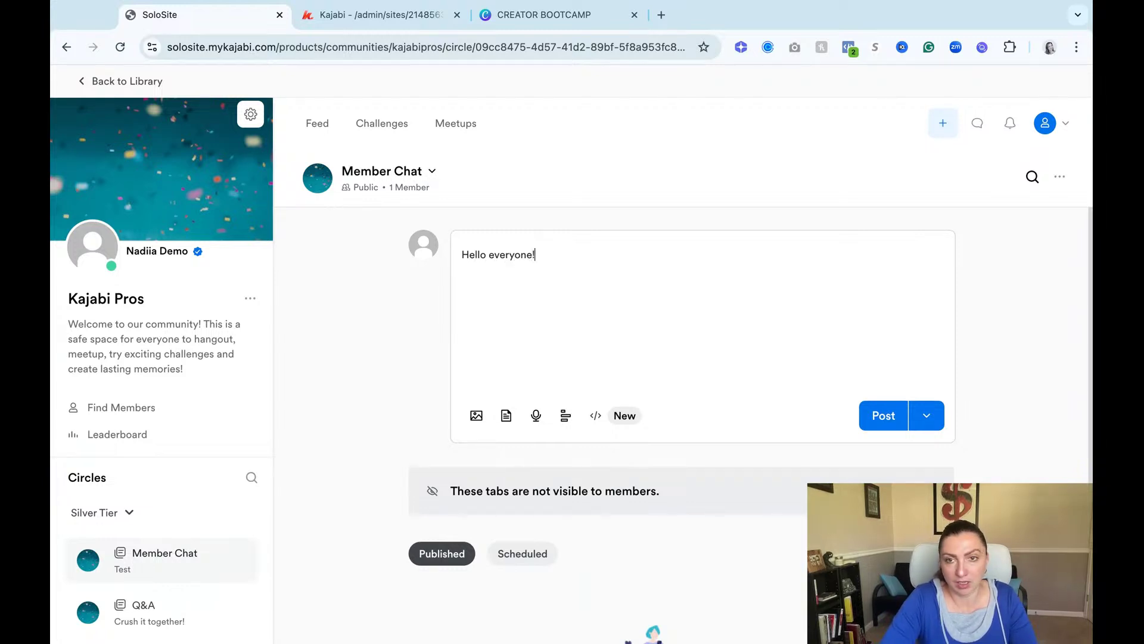
click(874, 425)
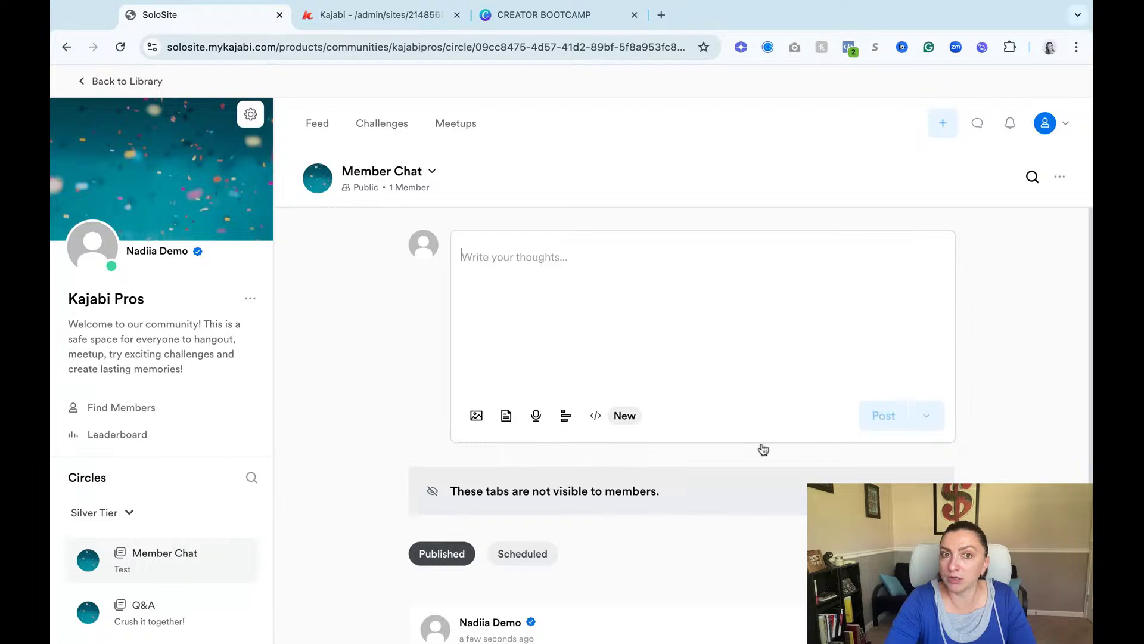
Examine the reactions, post options and comment field available on the "Hello everyone!" post.
scroll(685, 446, down, 3)
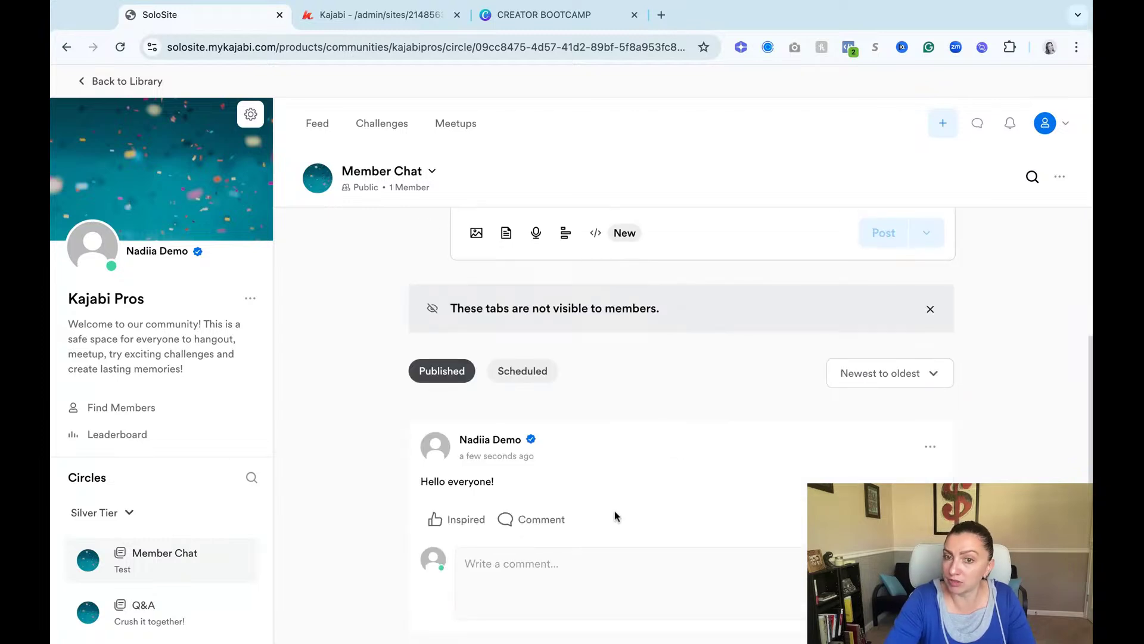
mouse_move(431, 524)
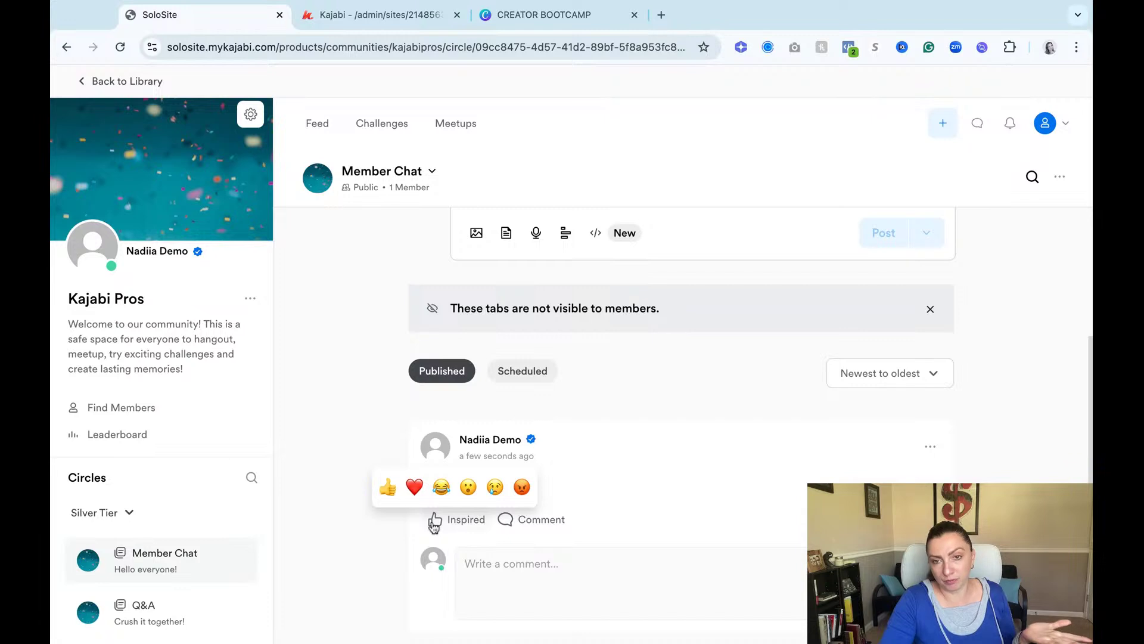
click(930, 447)
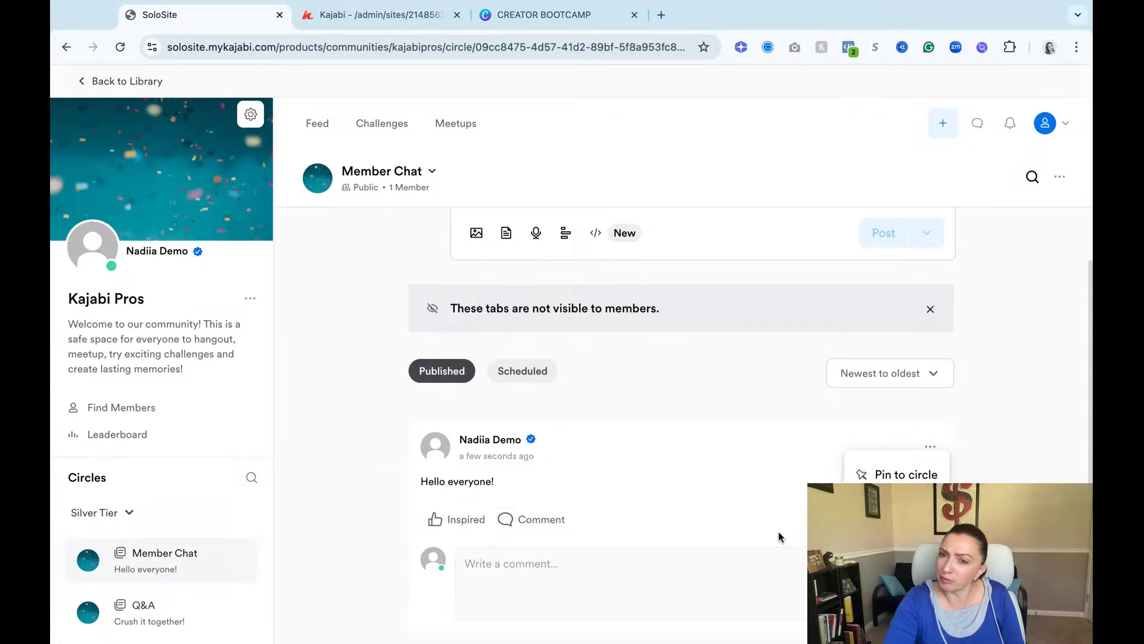
click(592, 562)
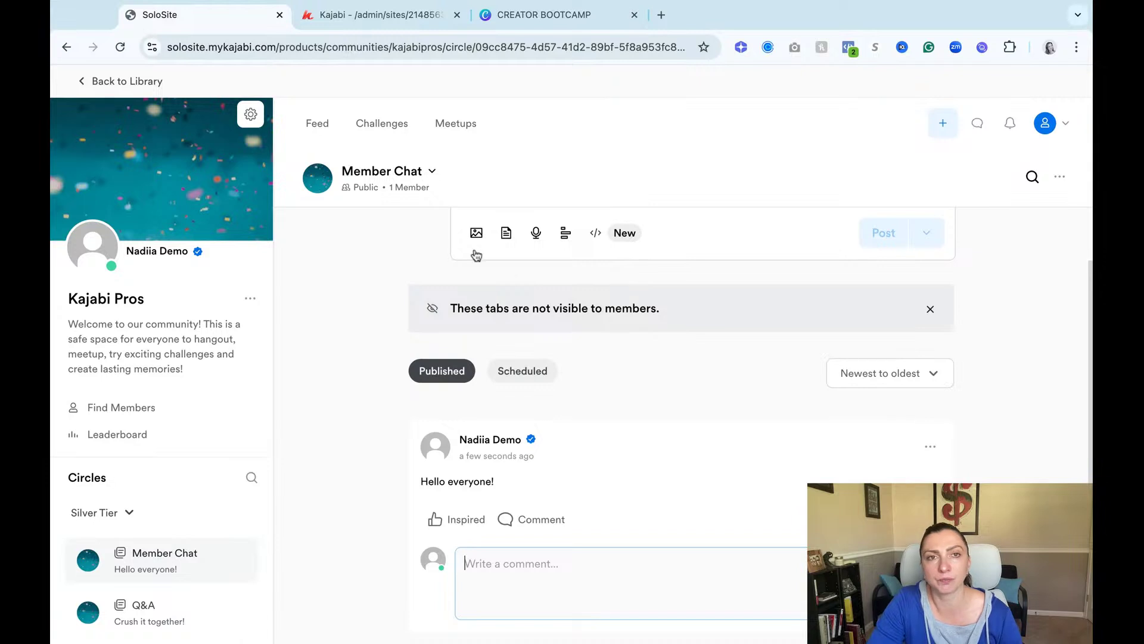
Leave the community, return to the Kajabi admin site, and open the Kajabi Pros community's dashboard.
click(134, 83)
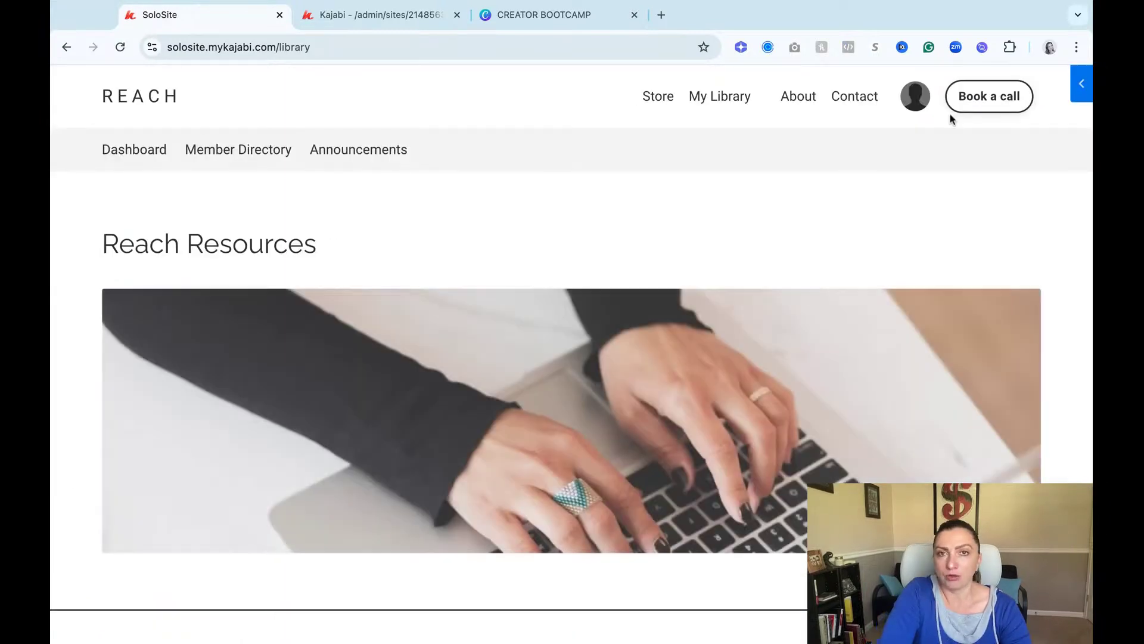
click(240, 46)
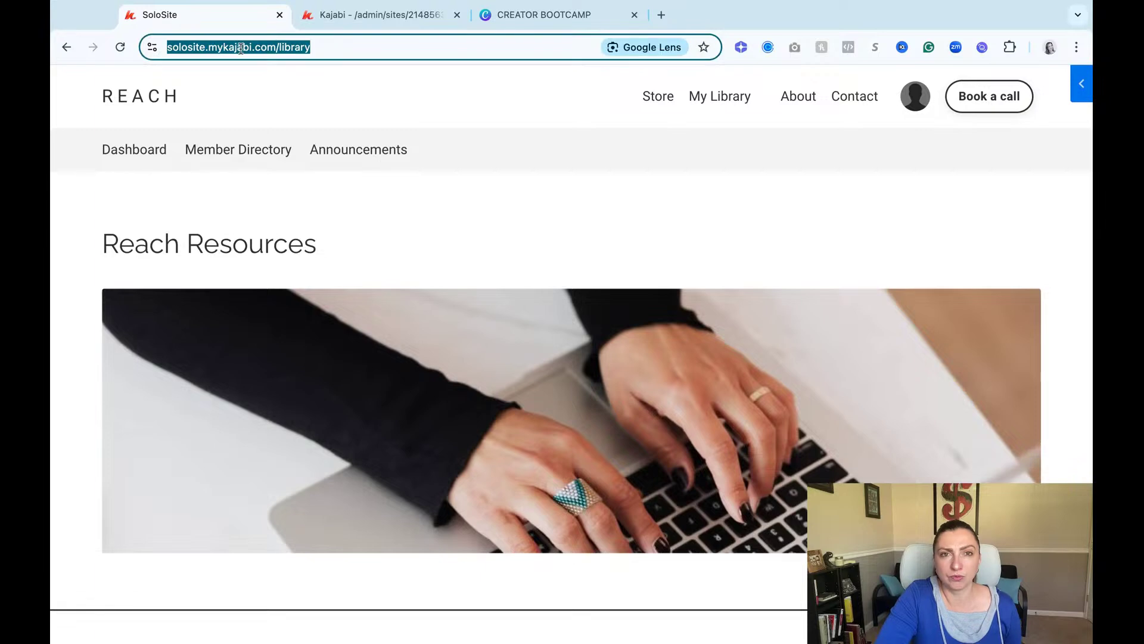
text(a)
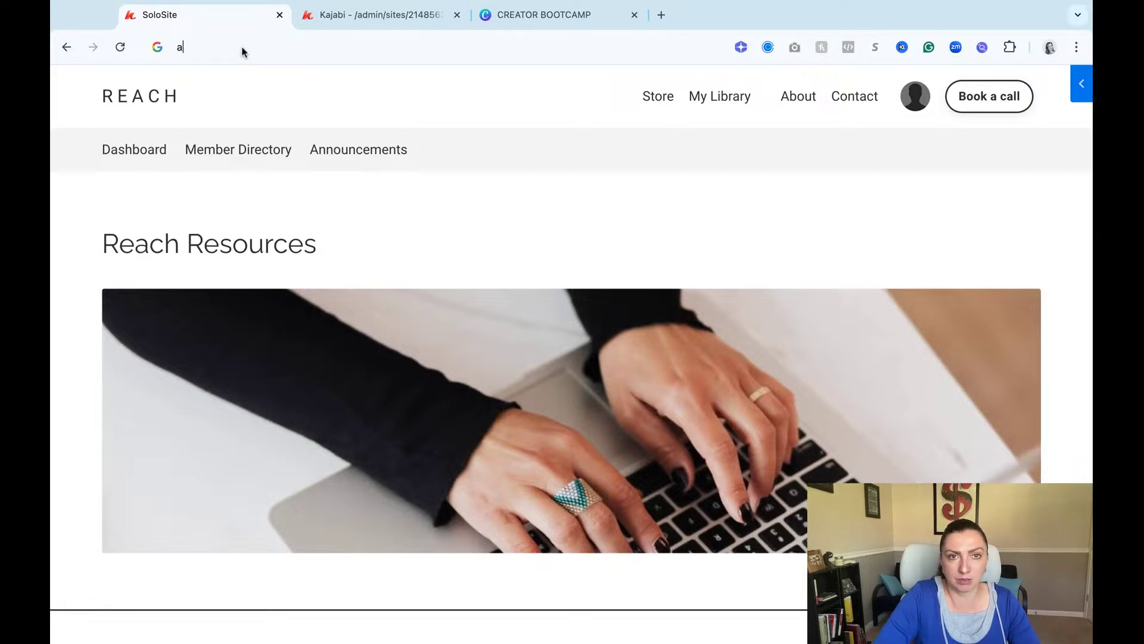
text(oopp)
key(Return)
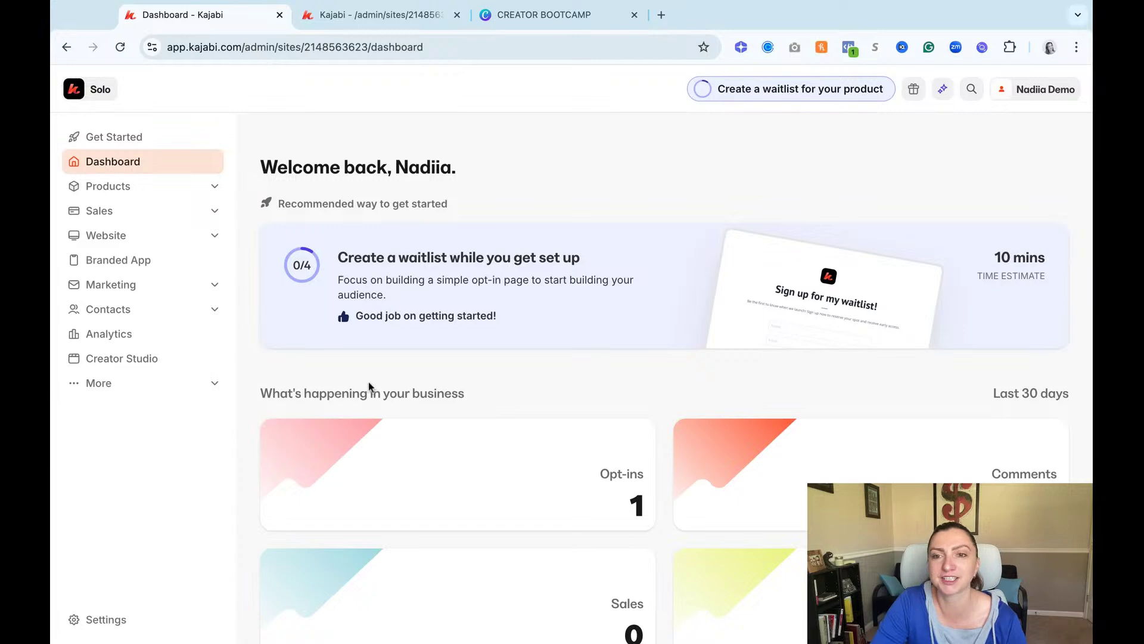
scroll(449, 350, down, 3)
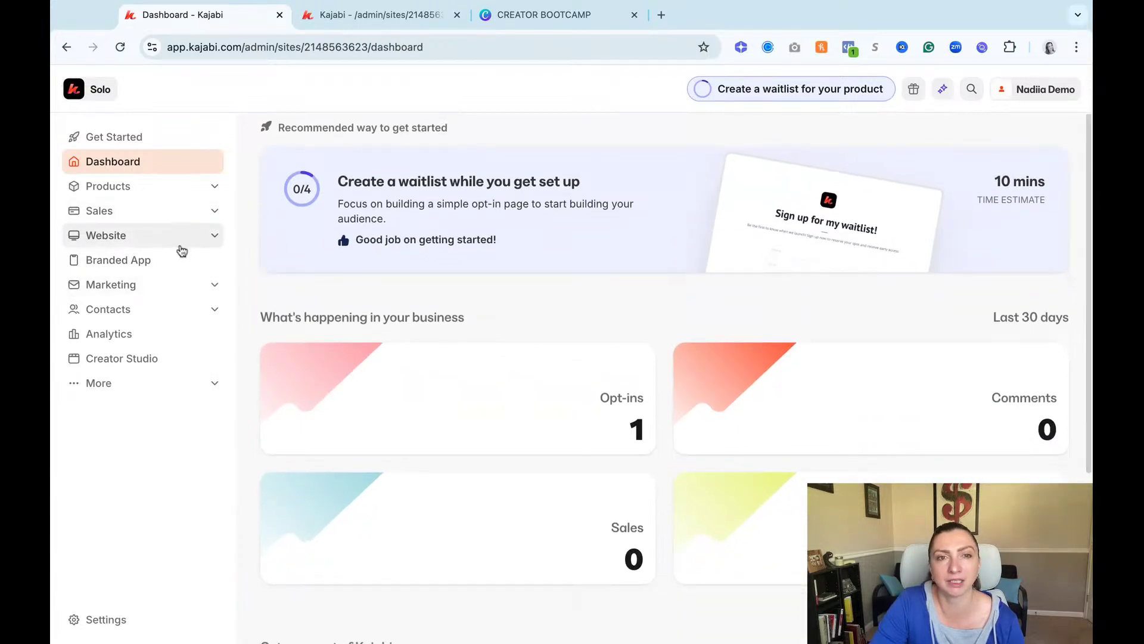
click(196, 189)
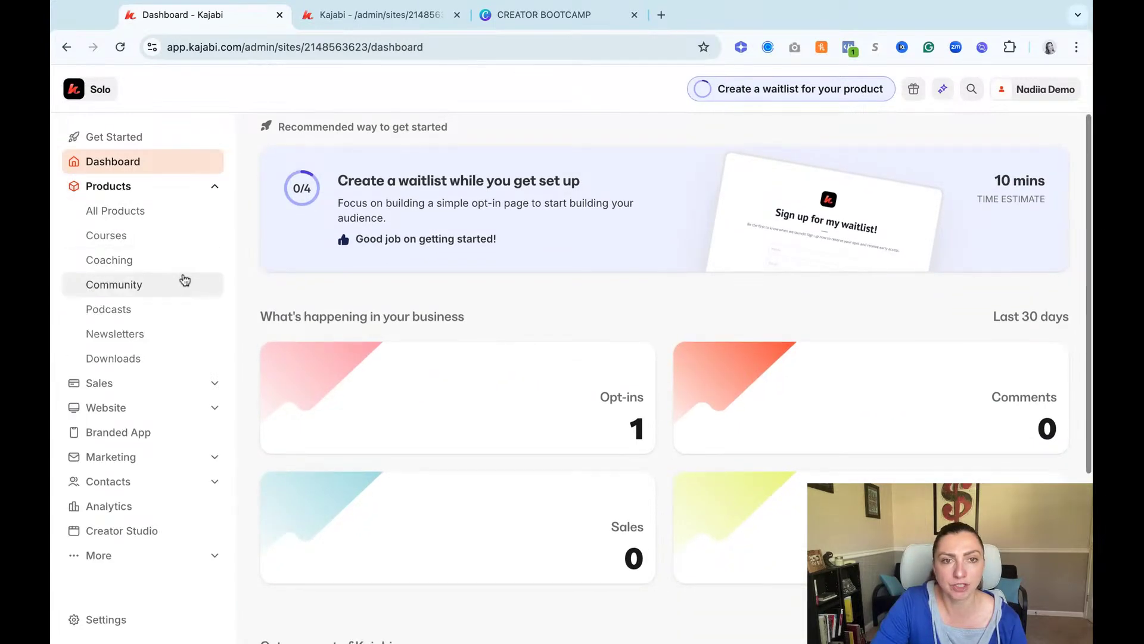
click(147, 287)
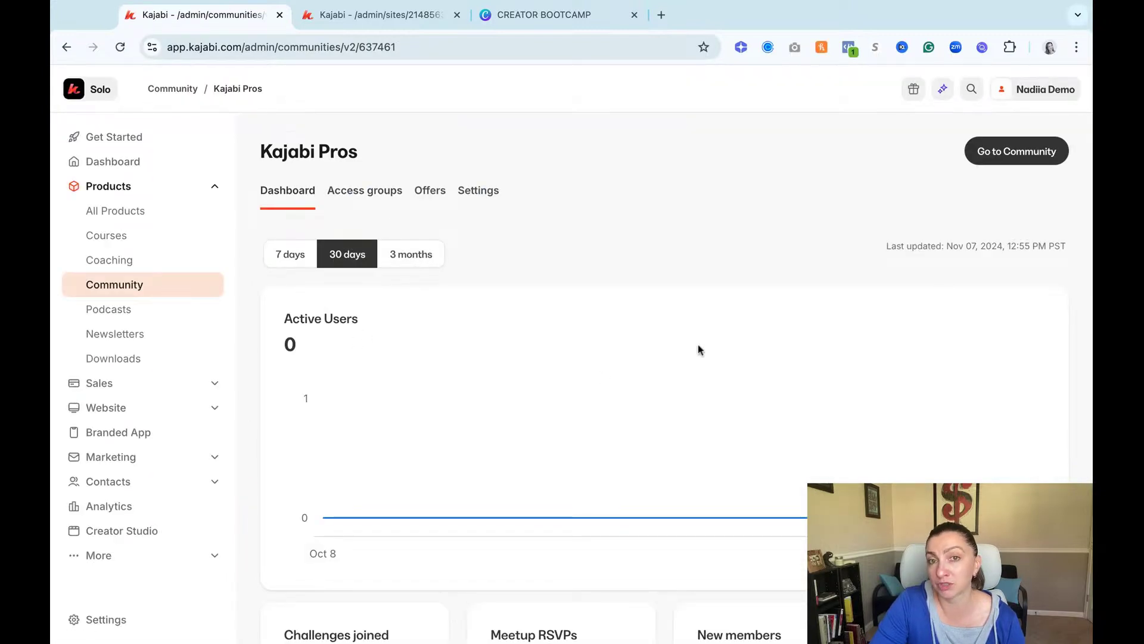
Examine the community dashboard's active users chart and its challenges, meetup RSVPs, new members and messages sent metrics.
scroll(699, 350, down, 2)
scroll(705, 369, up, 2)
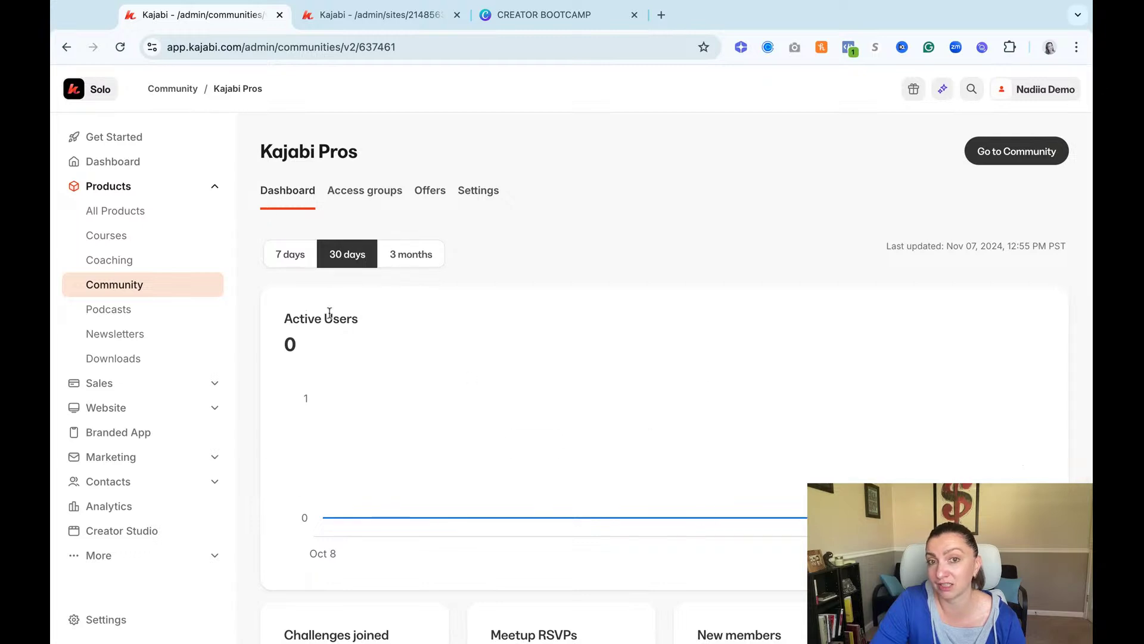
scroll(595, 320, down, 2)
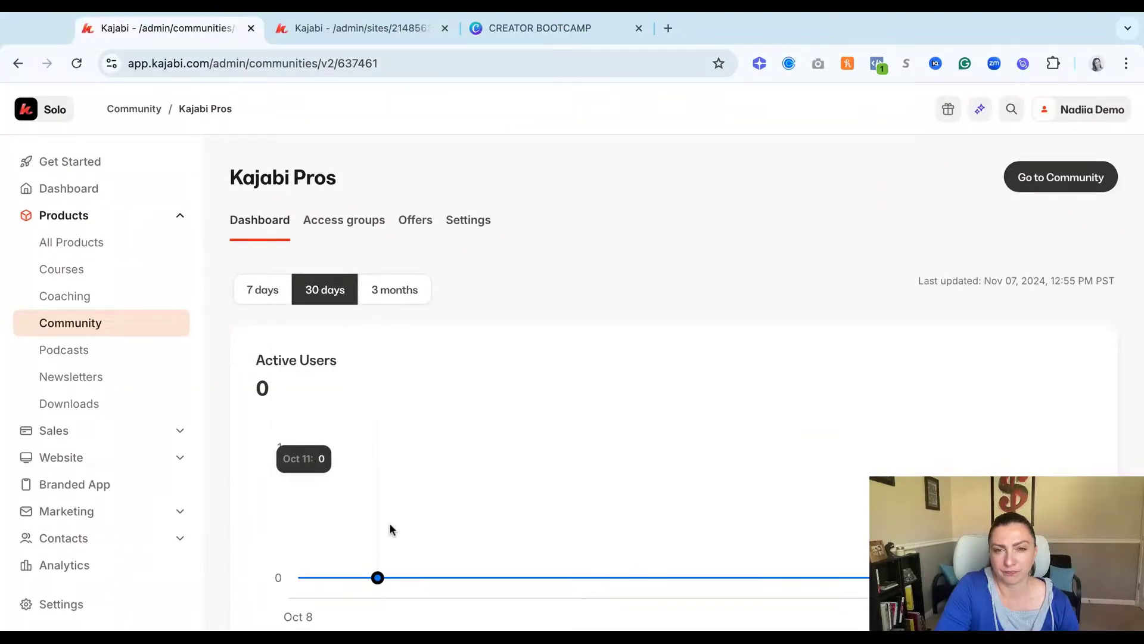
scroll(429, 409, down, 3)
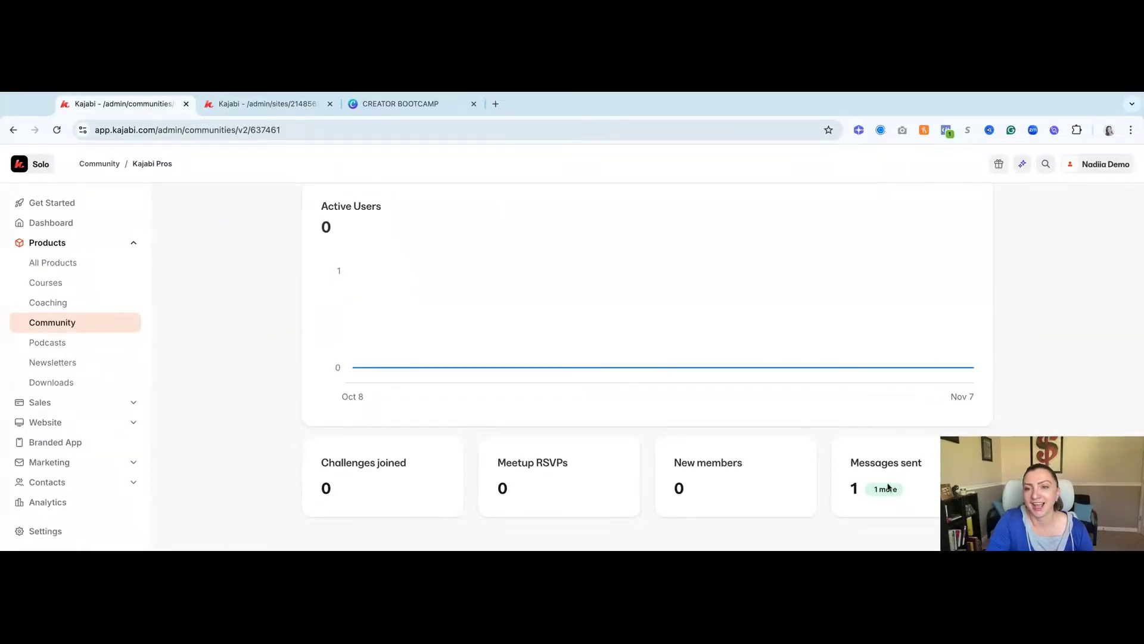
drag(851, 463, 923, 464)
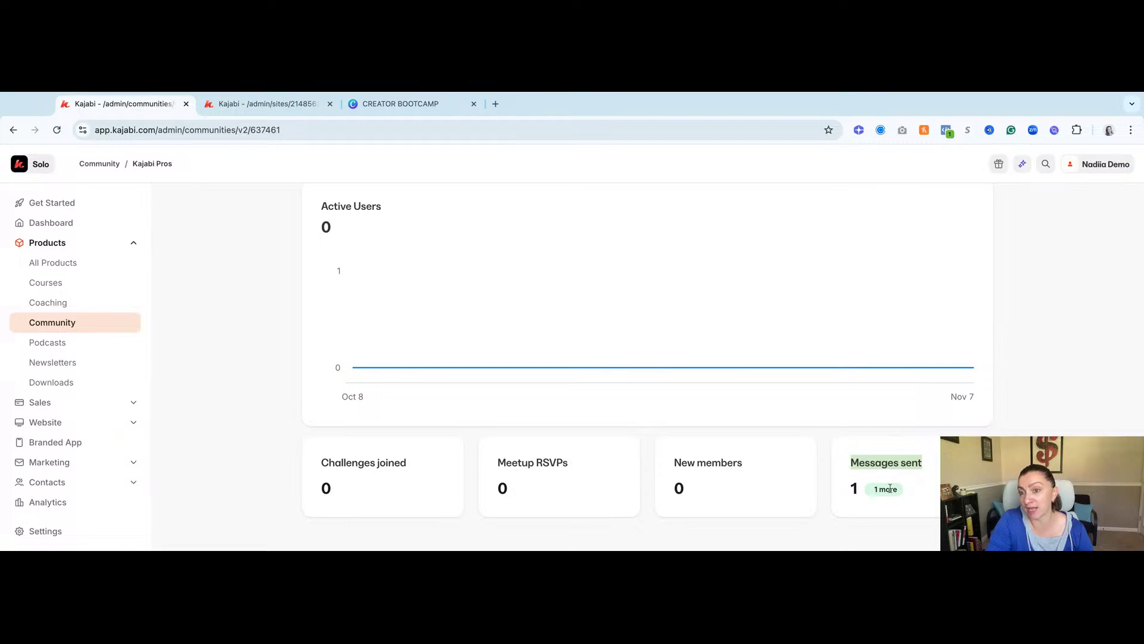
click(872, 492)
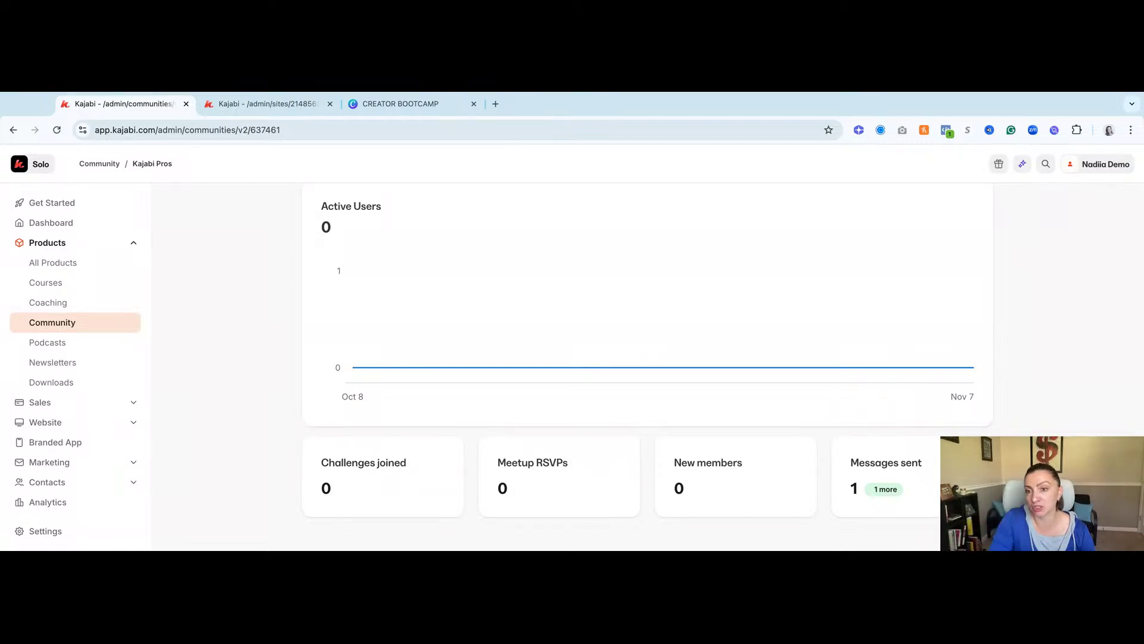
scroll(825, 480, up, 2)
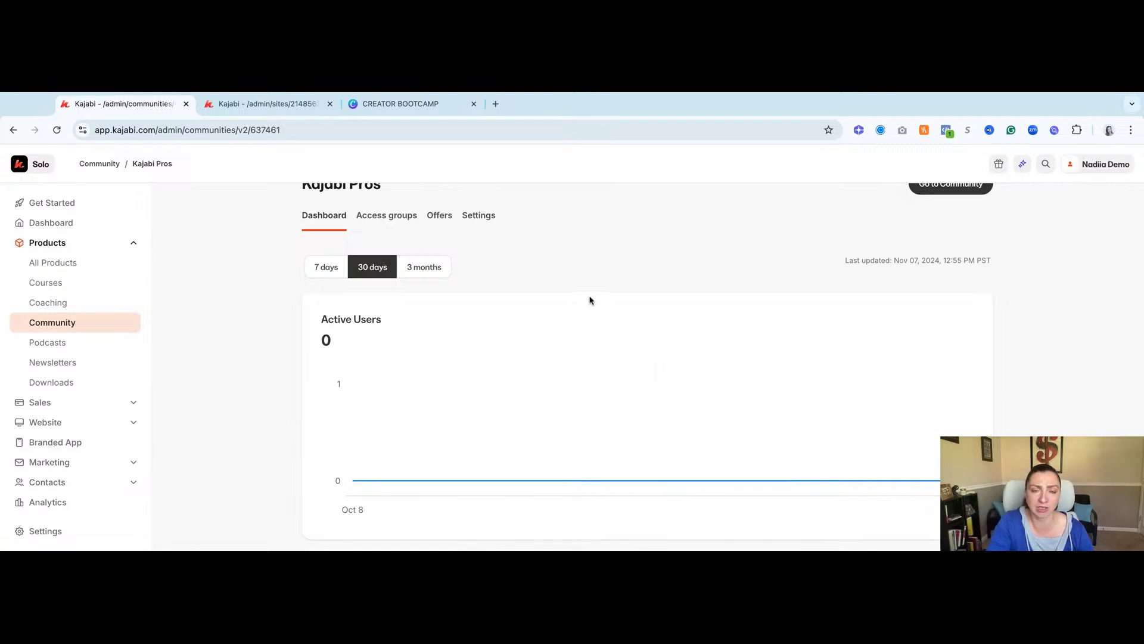
Try to create a new access group named "Gold" in the Kajabi Pros community, and return to the access group list.
click(366, 220)
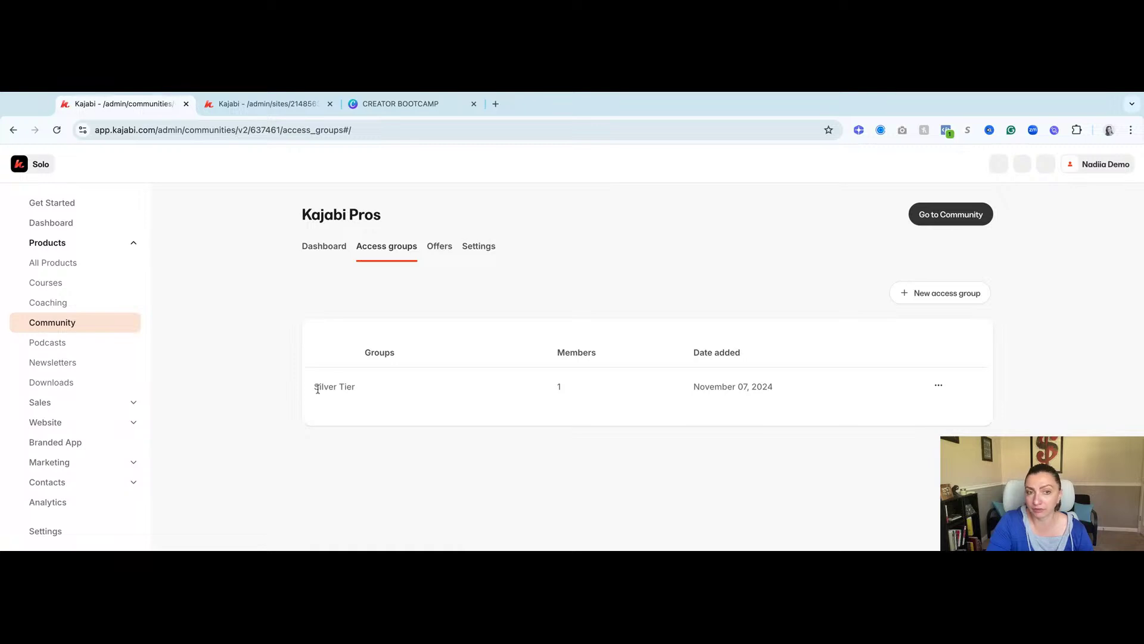
drag(318, 389, 356, 389)
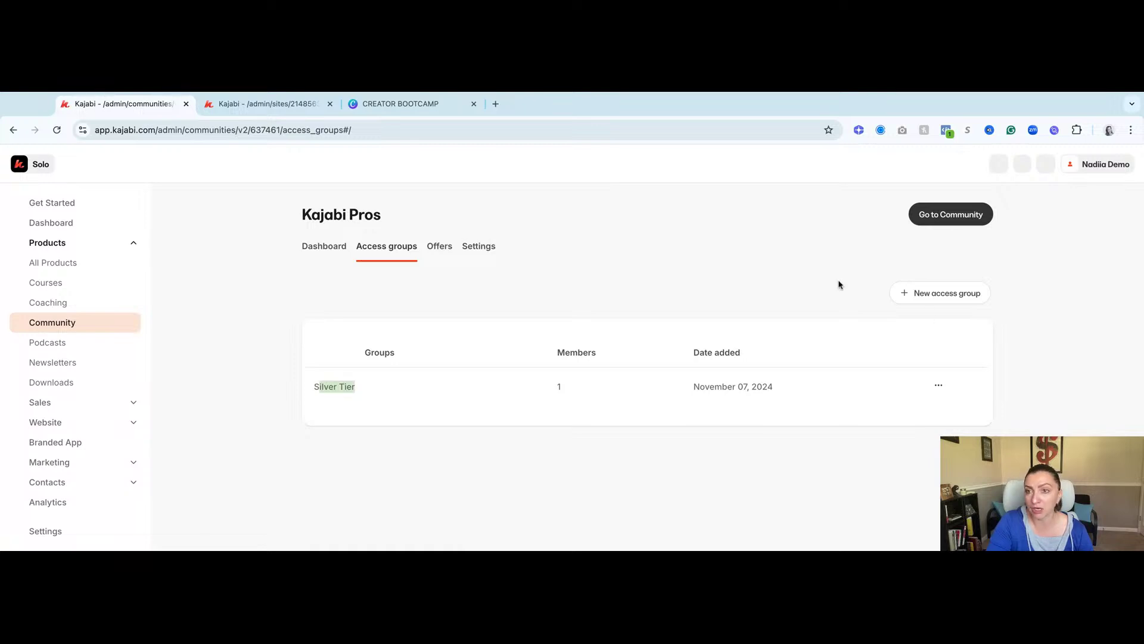
click(973, 298)
click(251, 299)
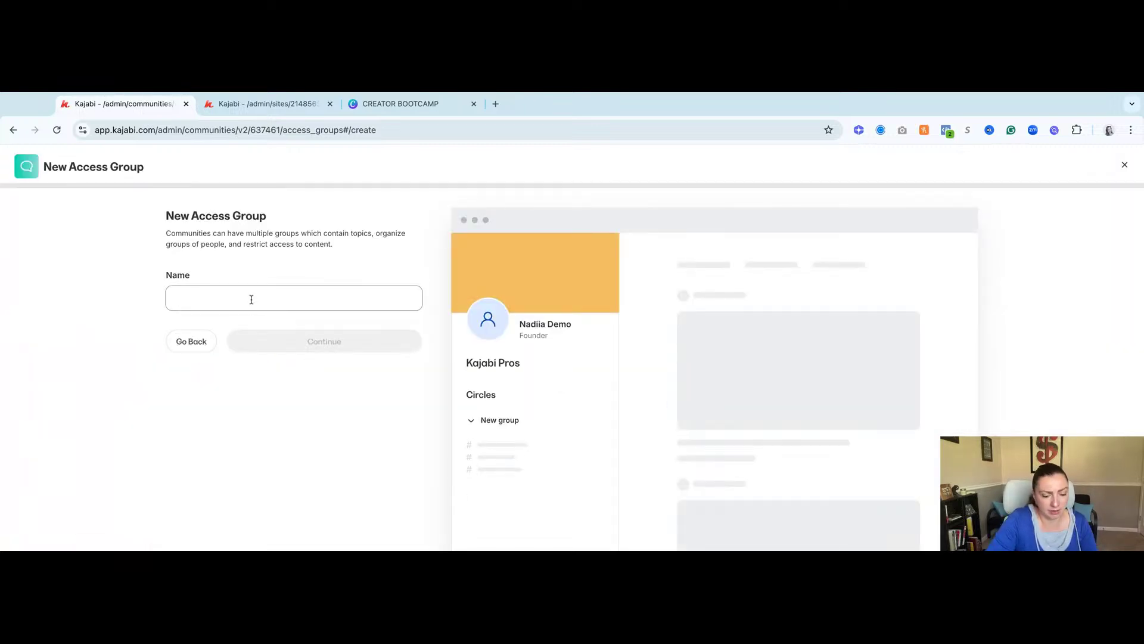
text(Gold)
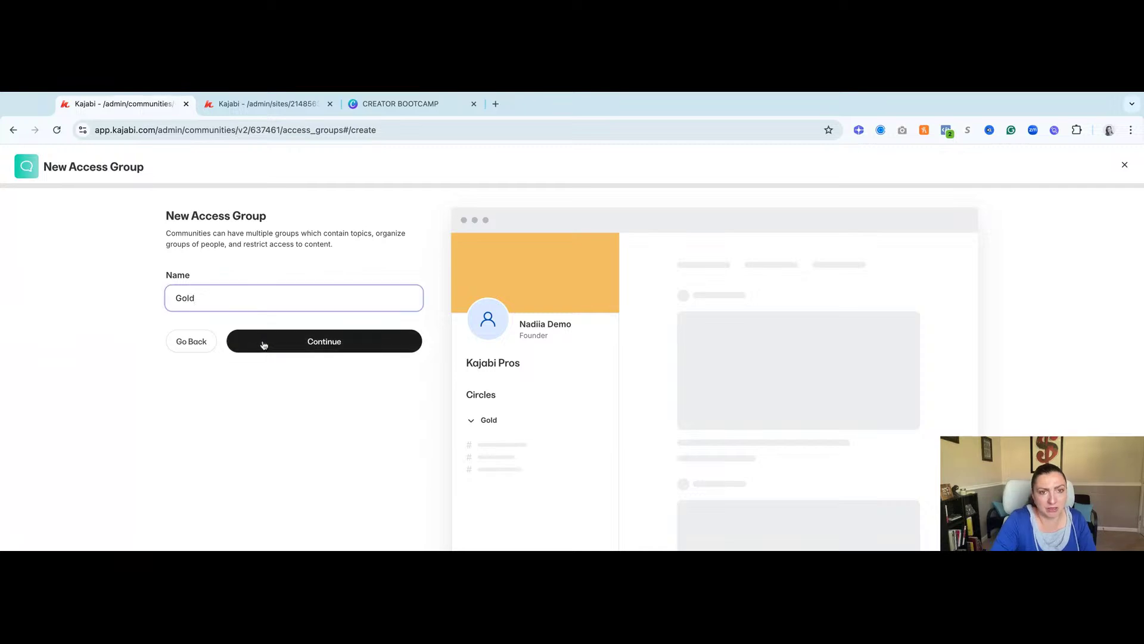
click(262, 343)
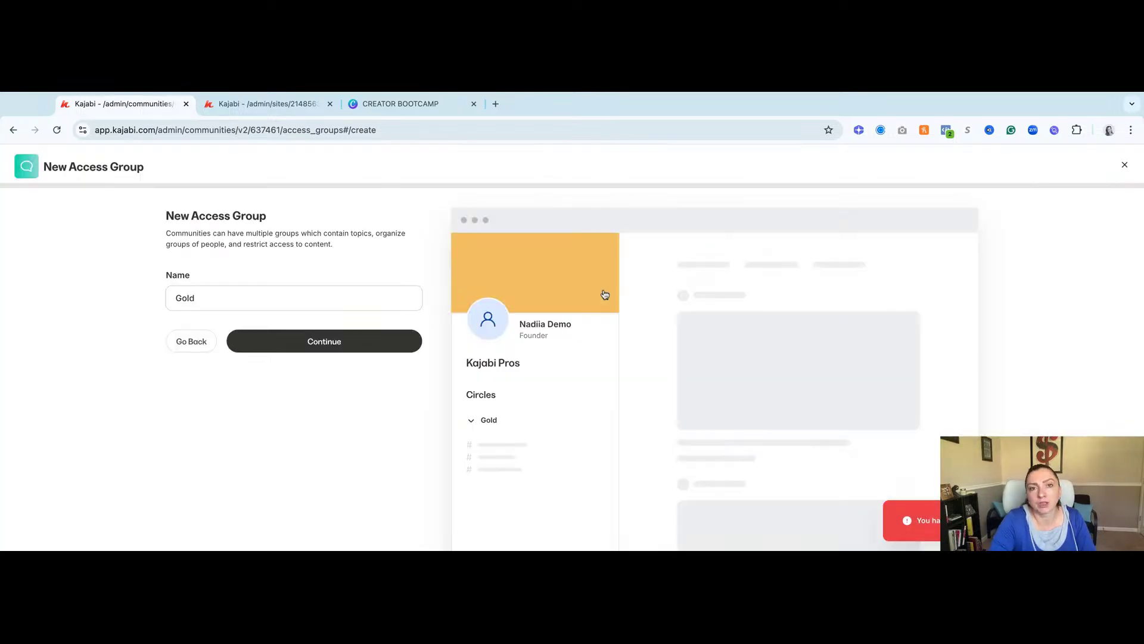
click(603, 290)
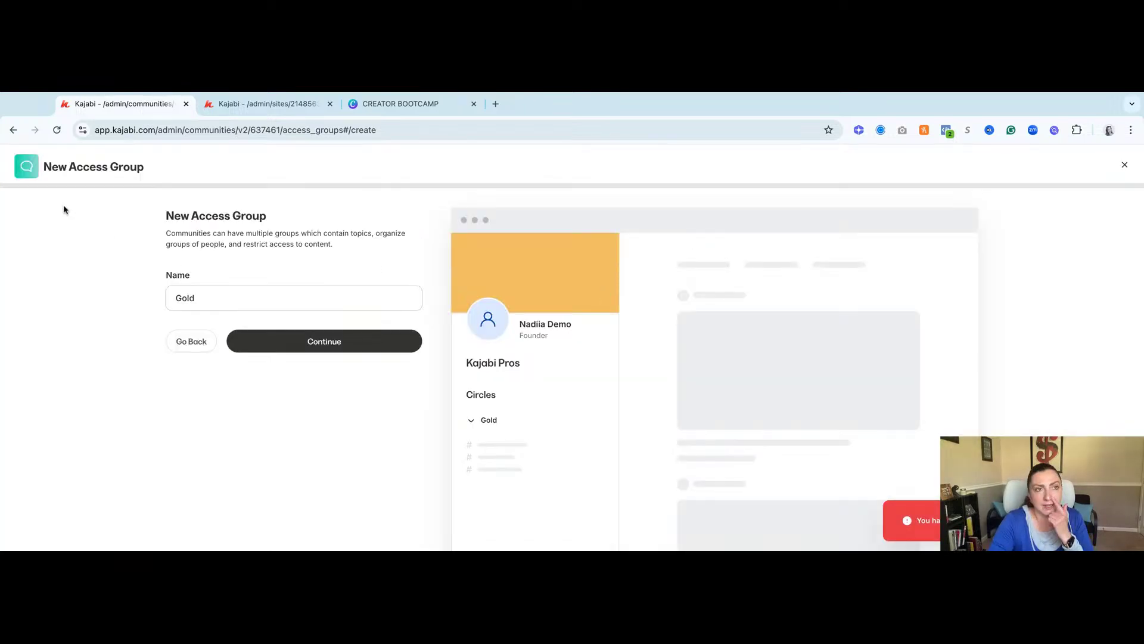
click(13, 130)
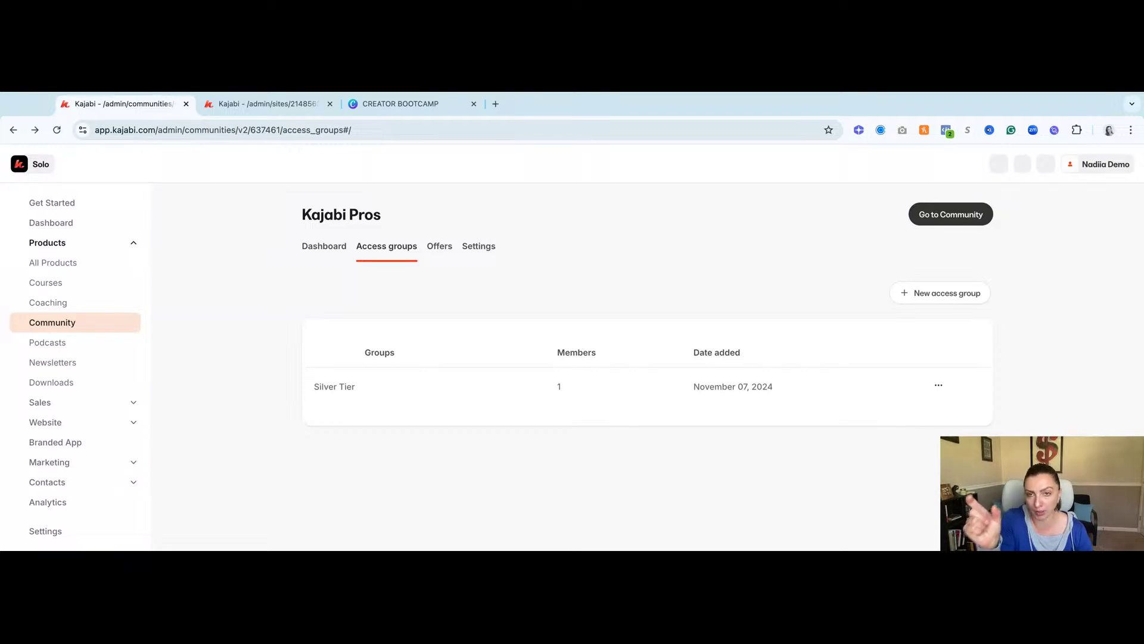
Delete the Silver Tier access group from the Kajabi Pros community.
click(939, 385)
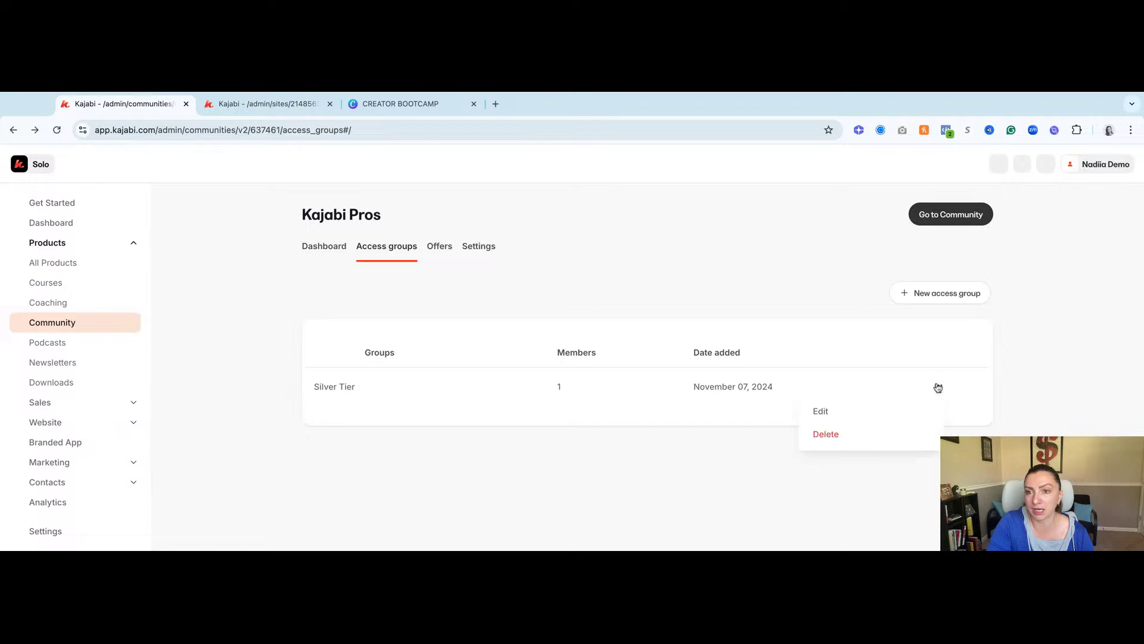
click(844, 442)
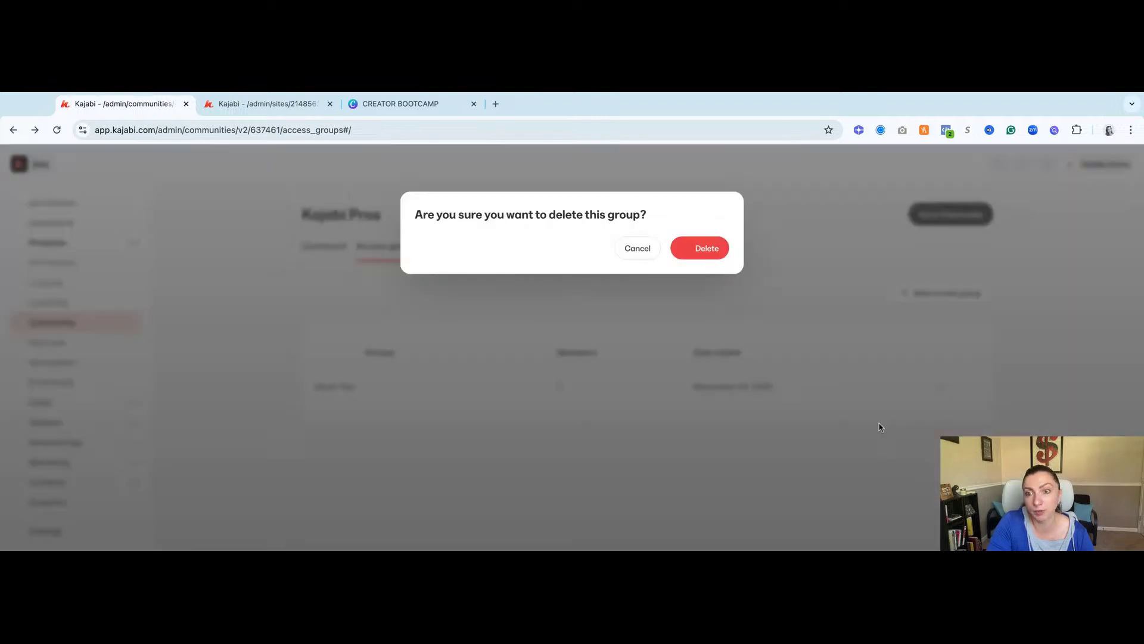
click(697, 248)
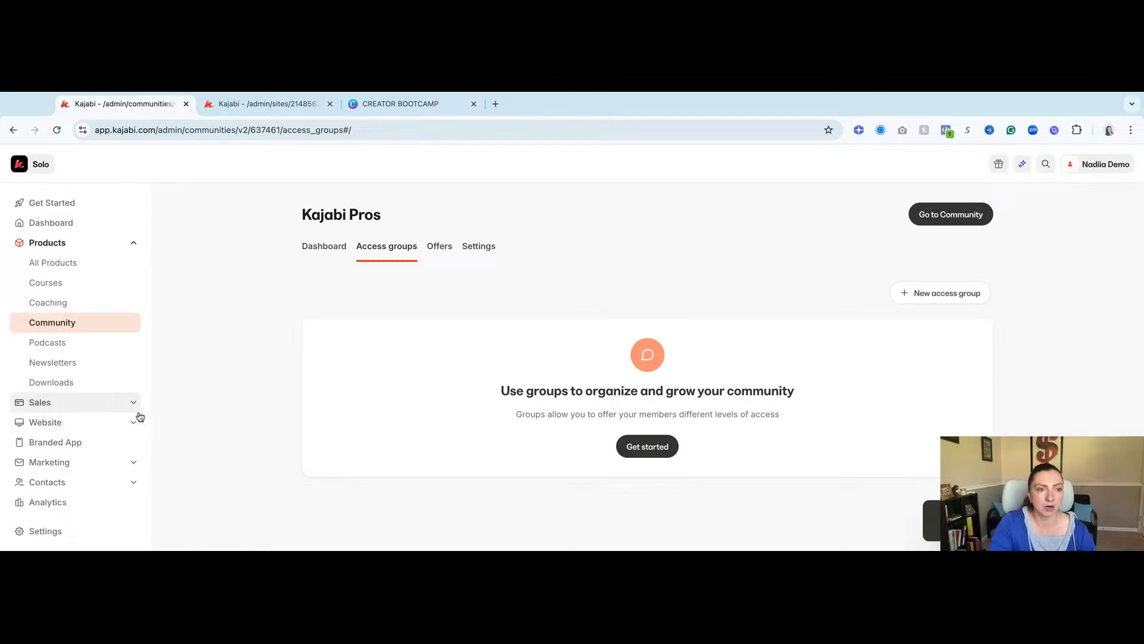
Start a new download product titled "Kajabi Pros", without a description or thumbnail, and continue to its files.
click(76, 388)
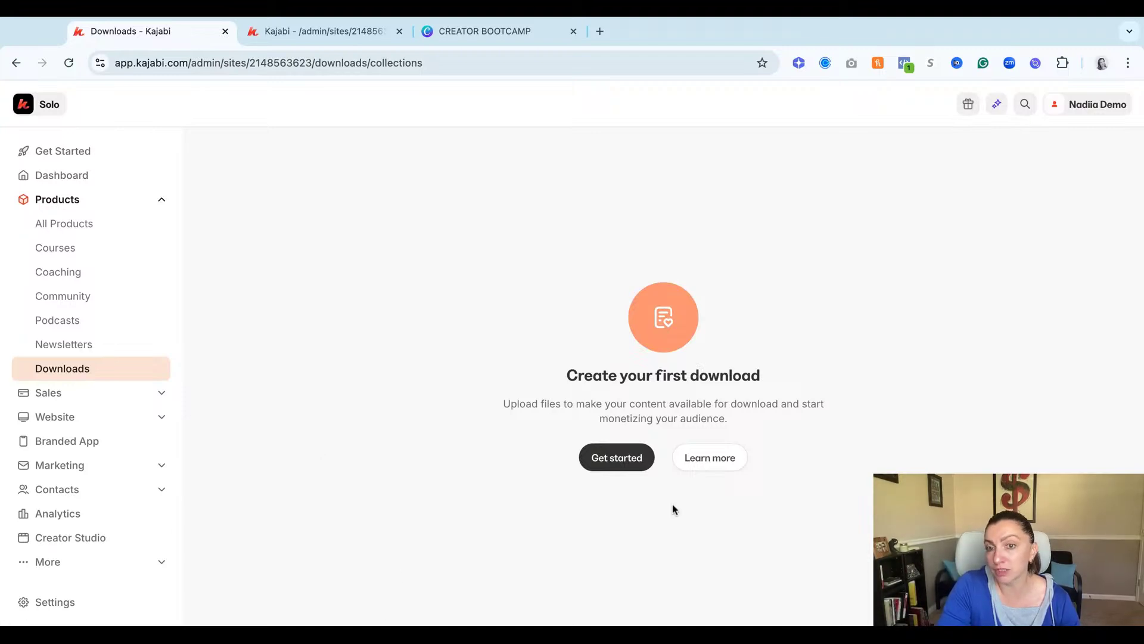
click(639, 460)
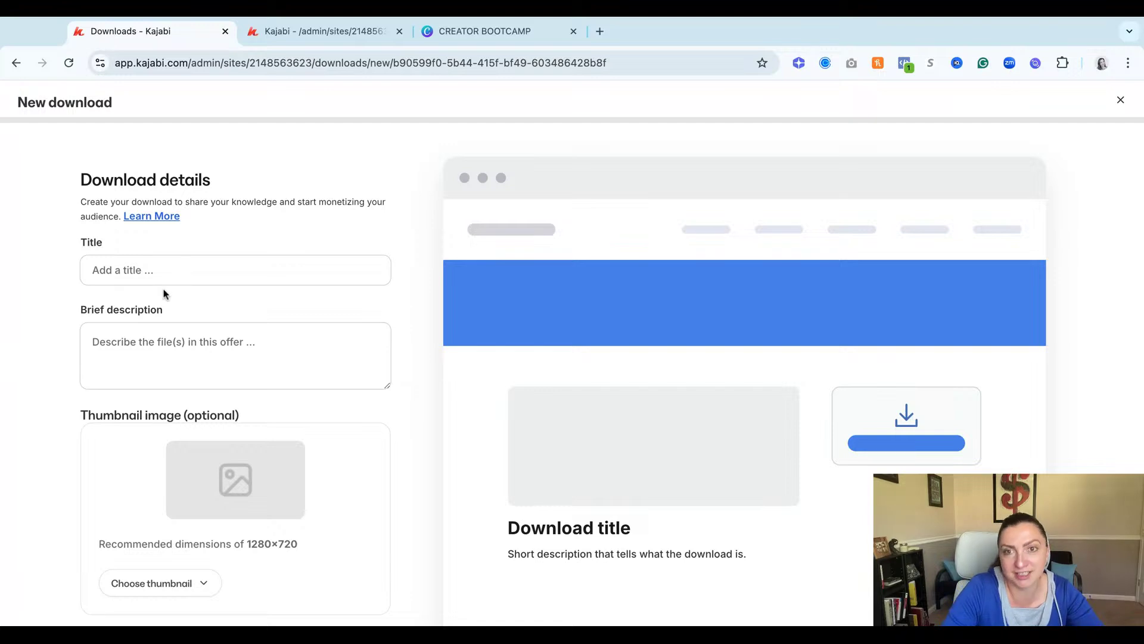
click(154, 273)
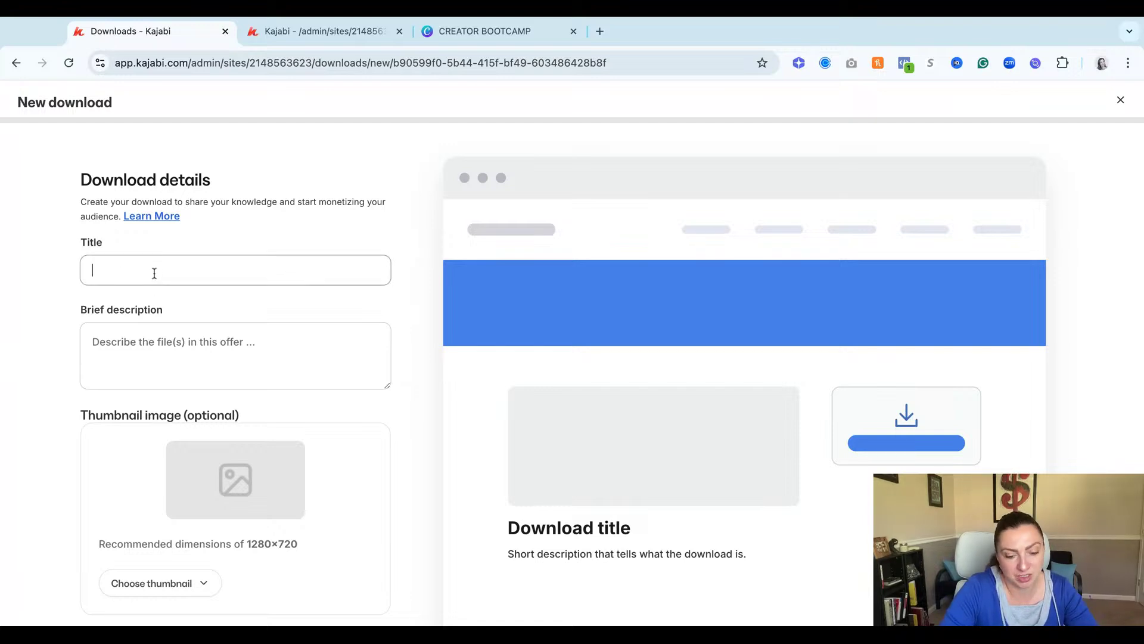
text(Kajabi Pros)
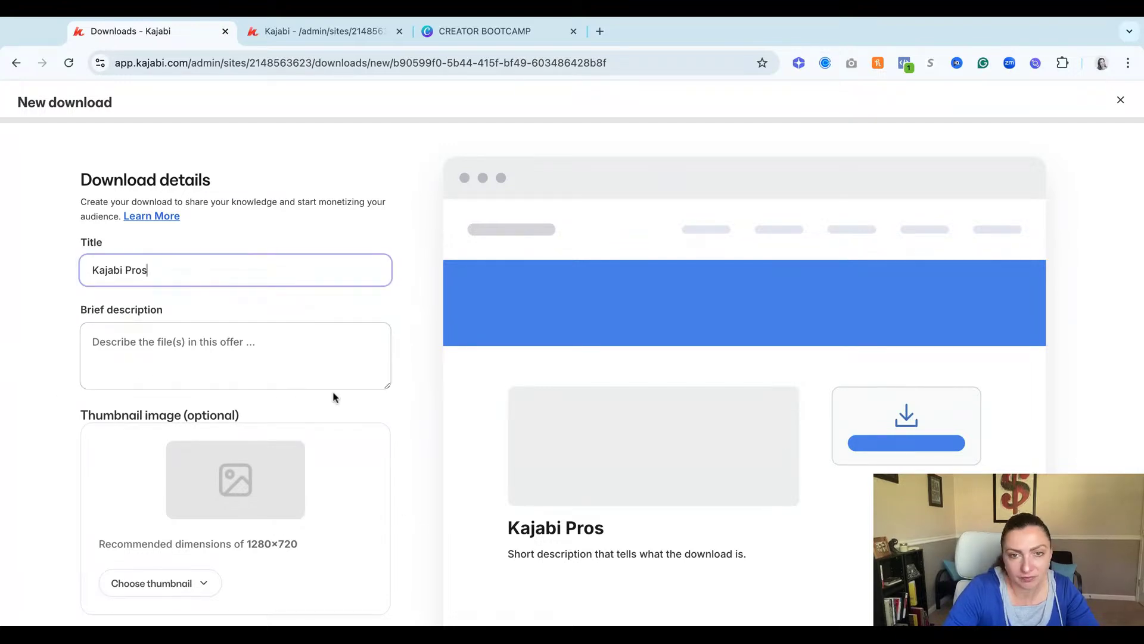
scroll(263, 487, down, 1)
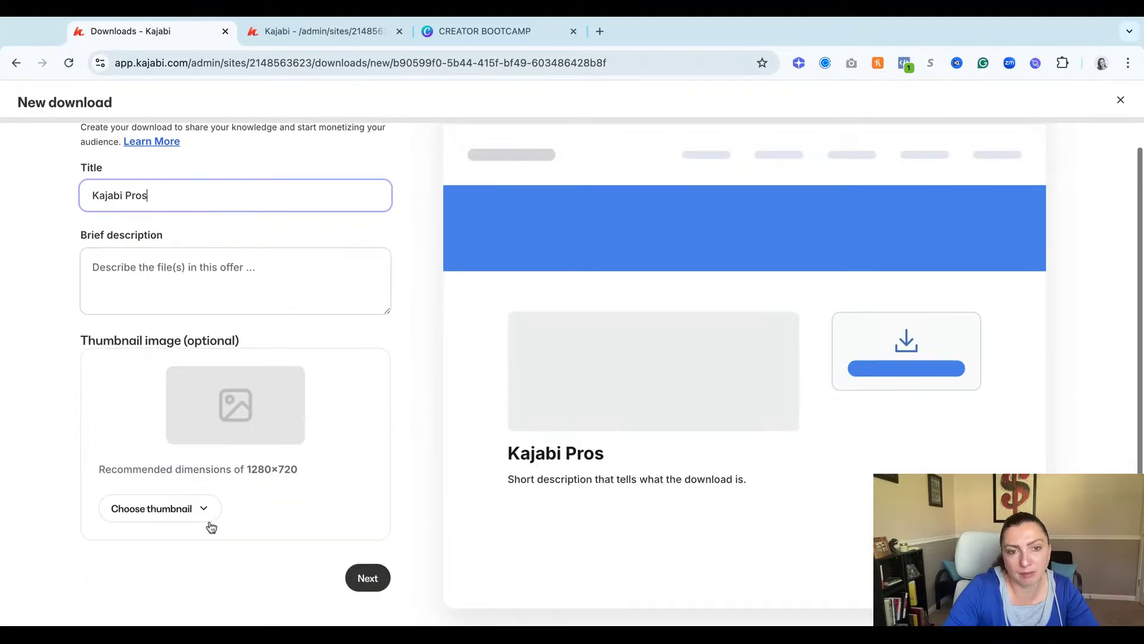
click(381, 577)
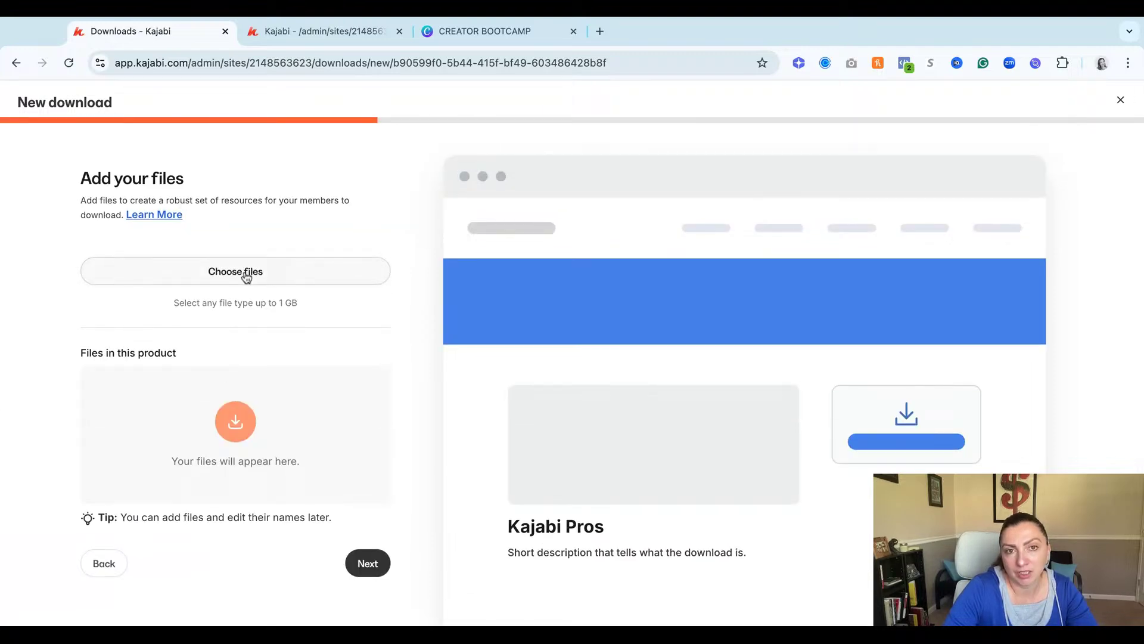
Add the file Screenshot_2024-10-31_at_8.38.14_AM.png to the download, keep it free, and finish while skipping the payments connection.
click(247, 277)
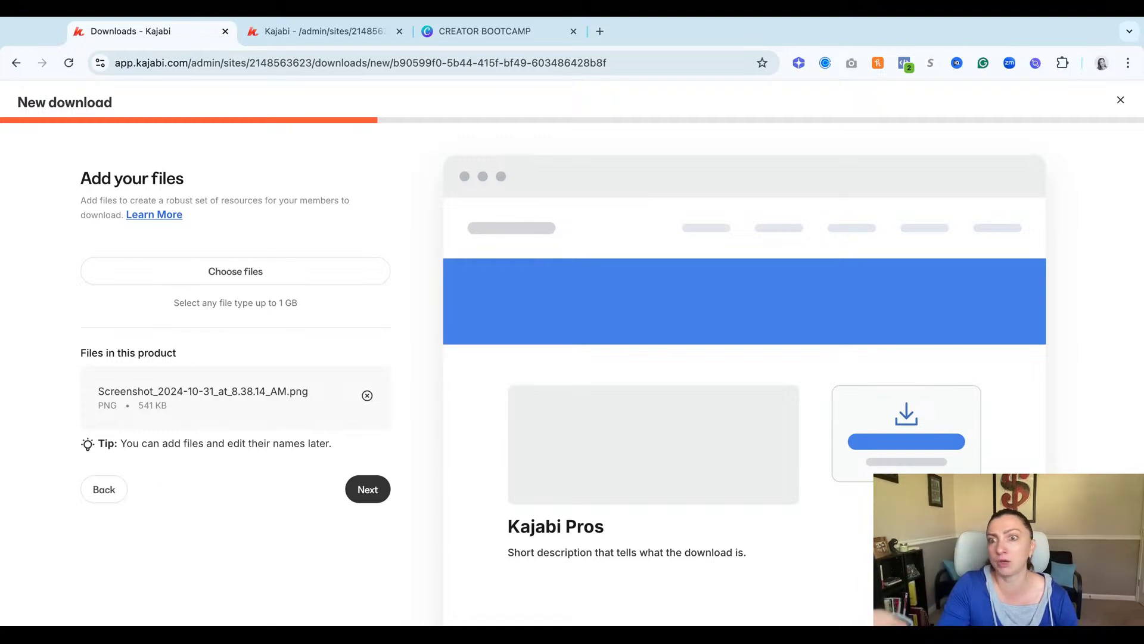
click(360, 494)
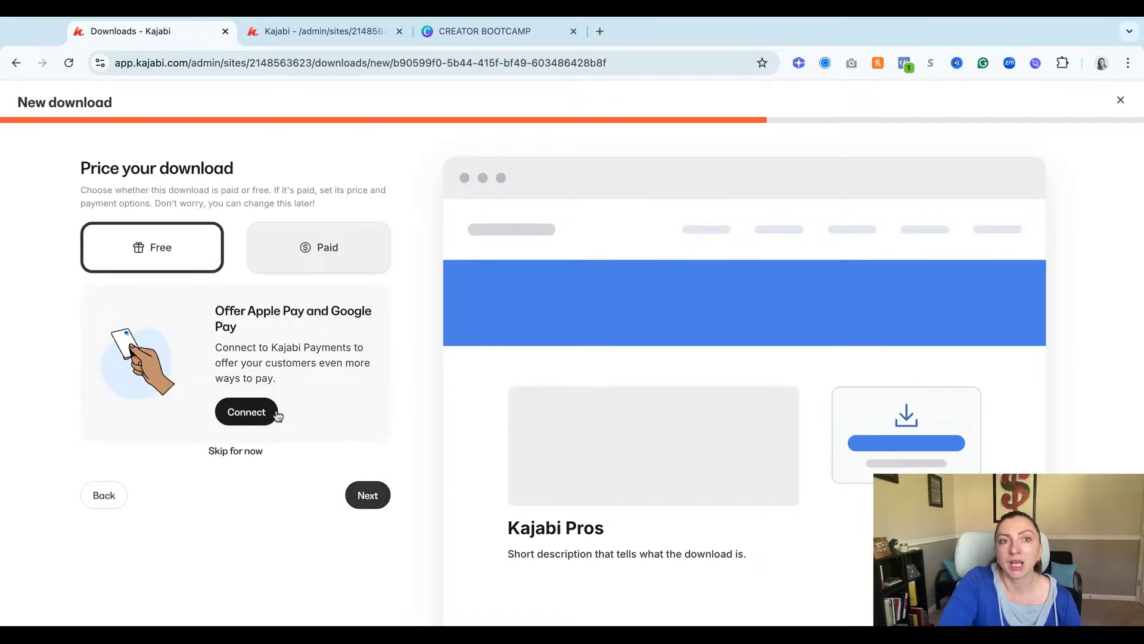
drag(79, 174, 234, 170)
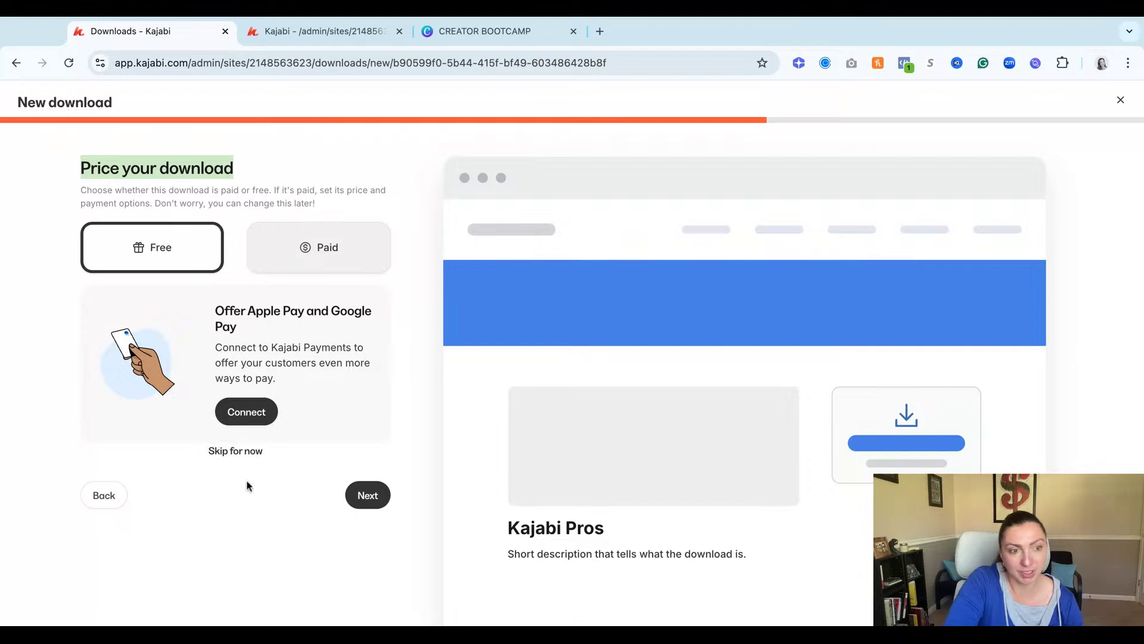
click(250, 452)
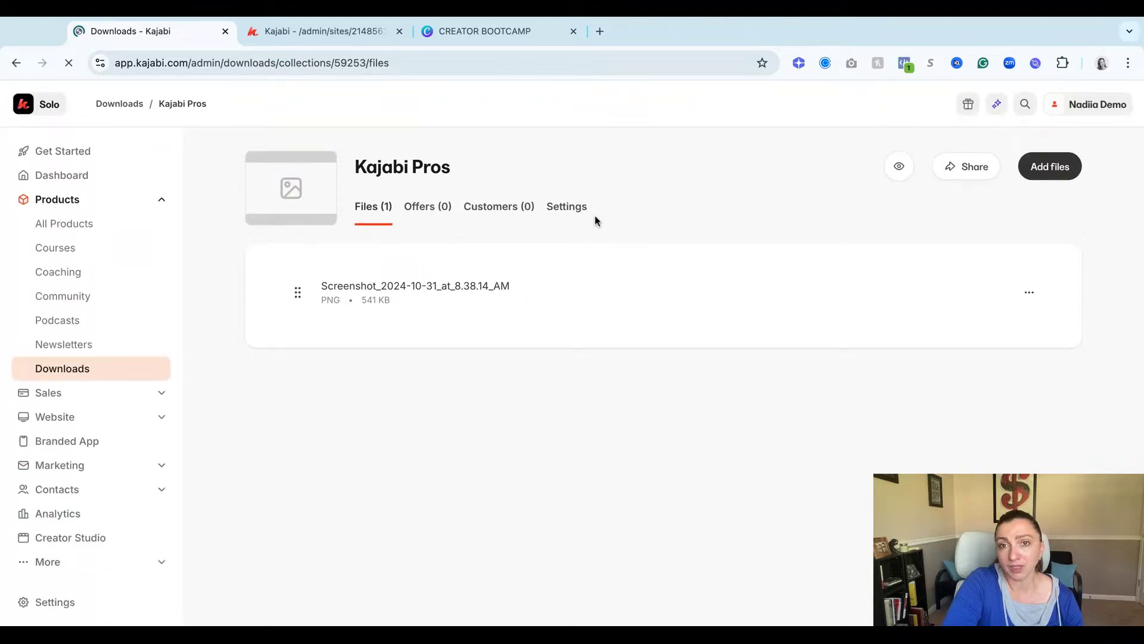
View the Kajabi Pros download's settings and preview its page on the site.
click(577, 207)
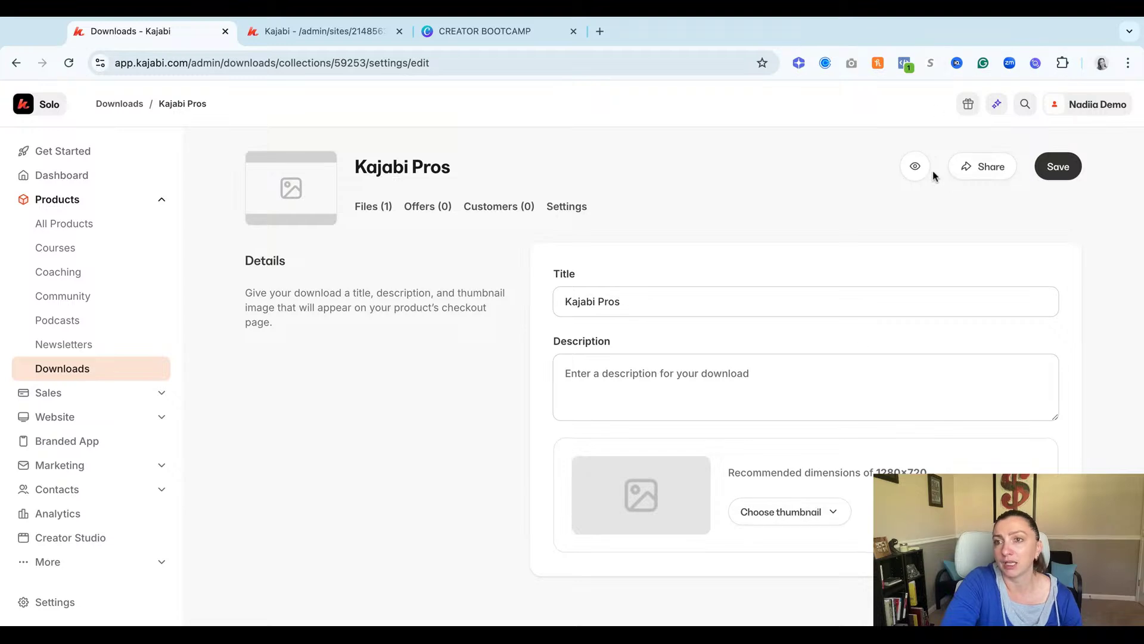
click(915, 167)
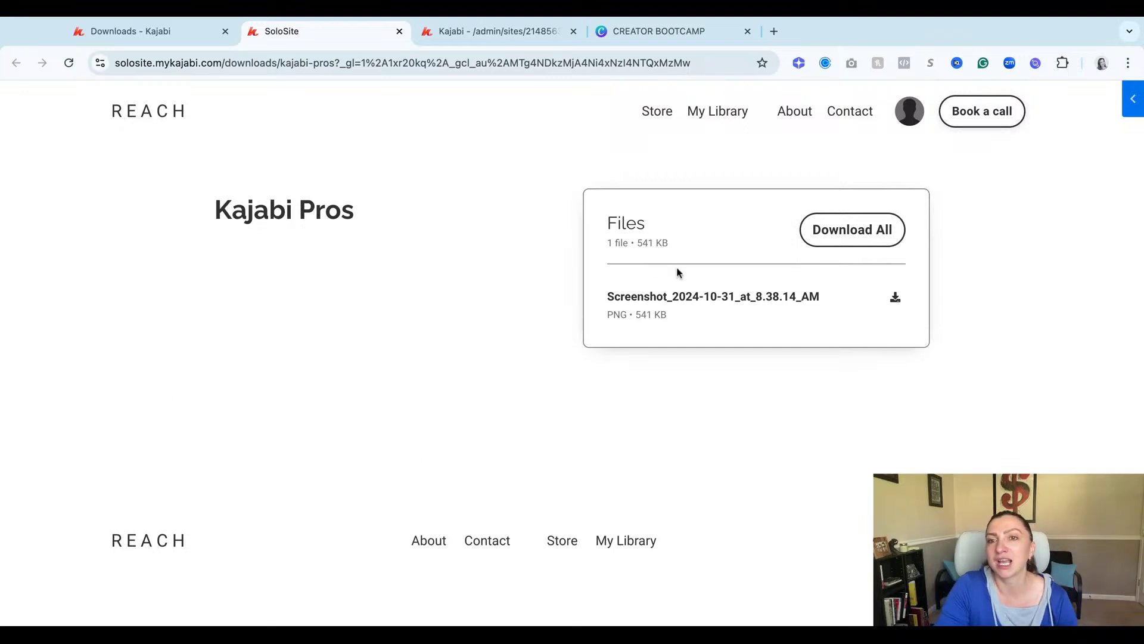
Check the file listed on the download's page, close the preview, and return to the list of downloads.
drag(610, 299, 797, 296)
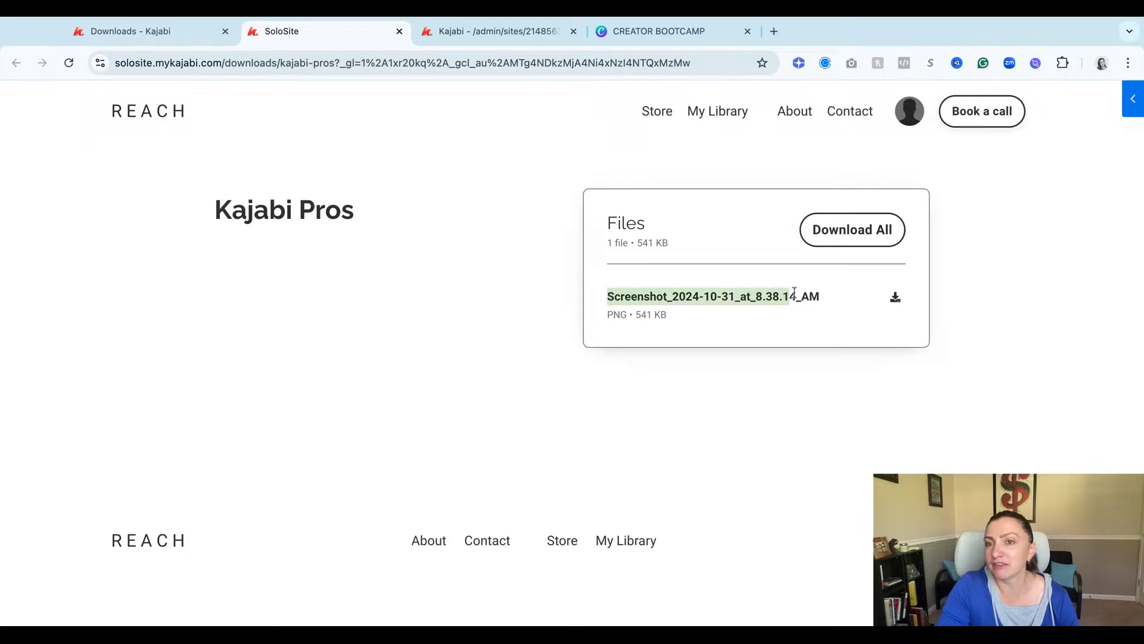
click(656, 212)
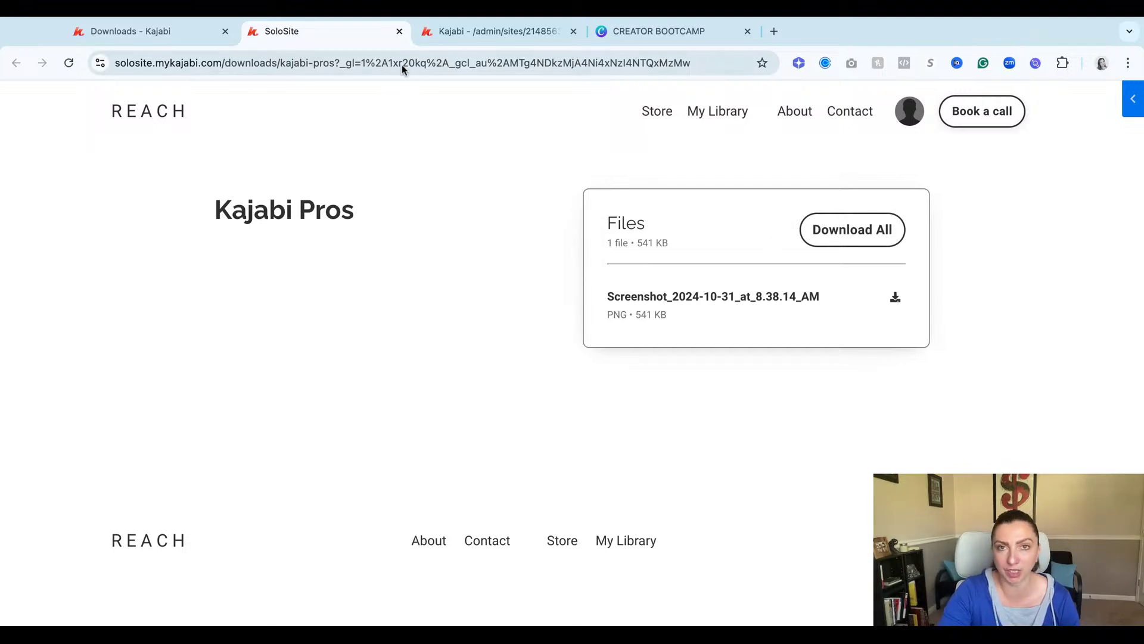
click(399, 31)
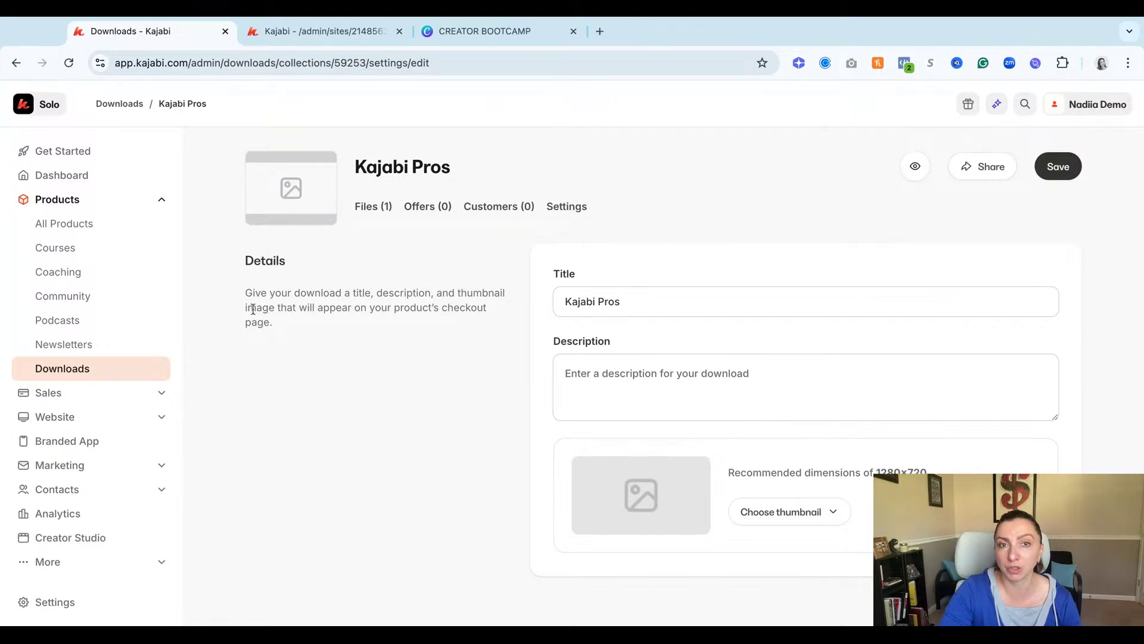
click(117, 106)
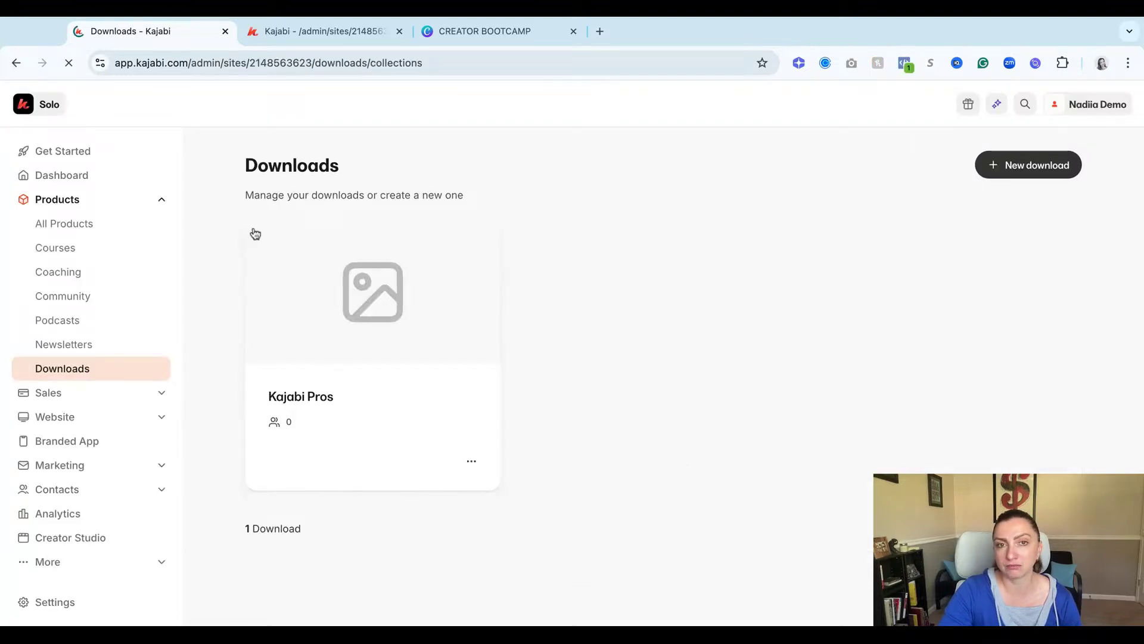
double_click(227, 227)
drag(228, 228, 326, 410)
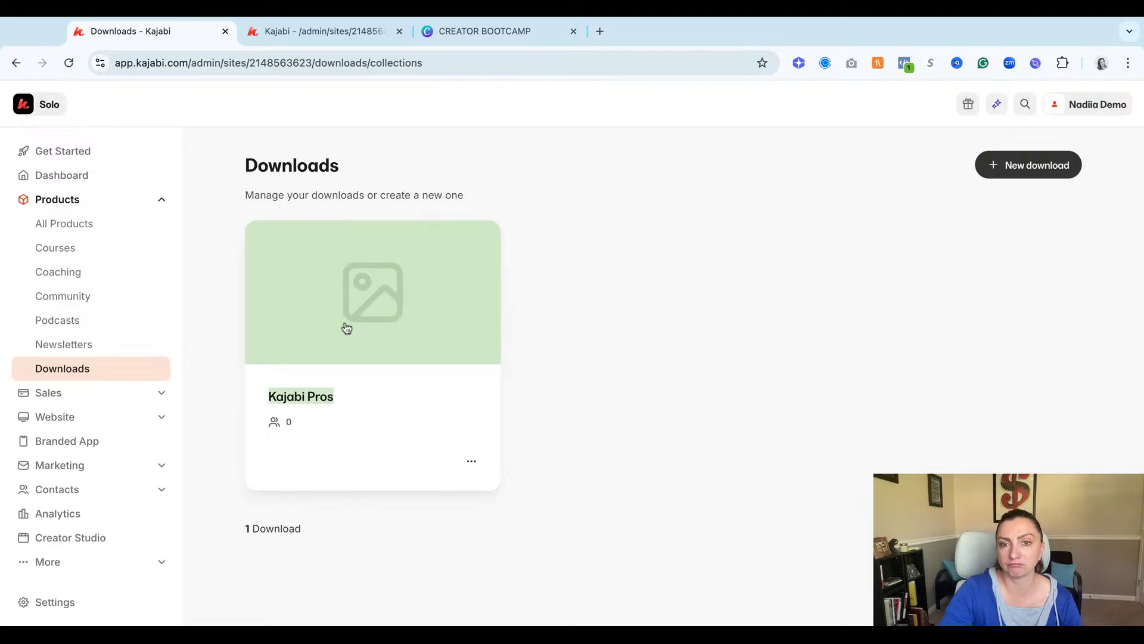
click(377, 290)
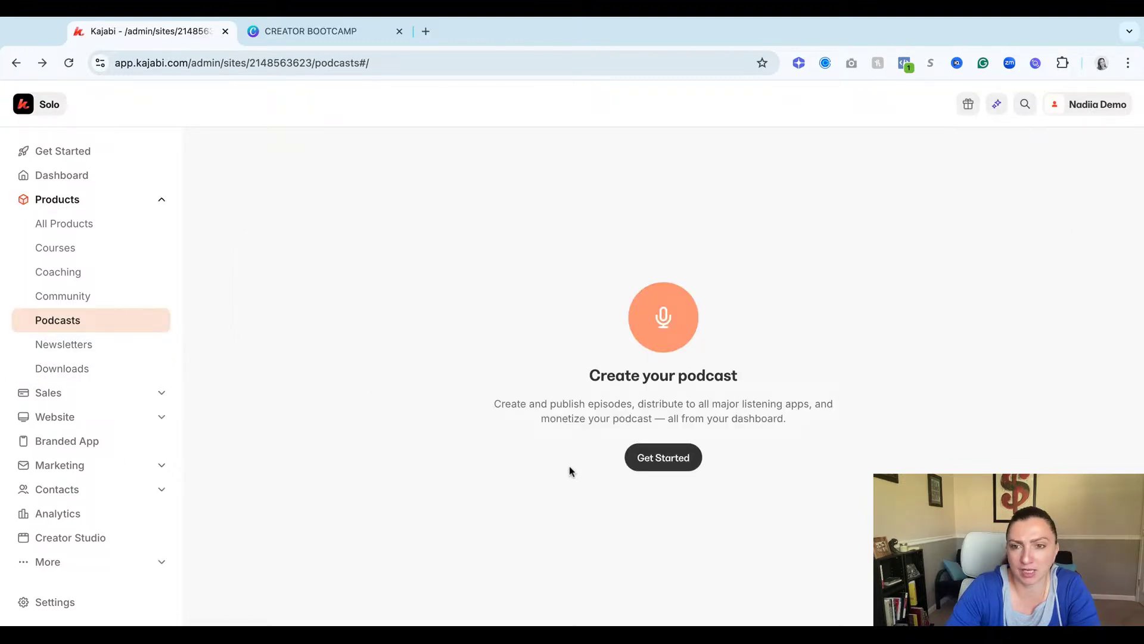
Start a new podcast from scratch and title it "Kajabi Pros".
click(650, 465)
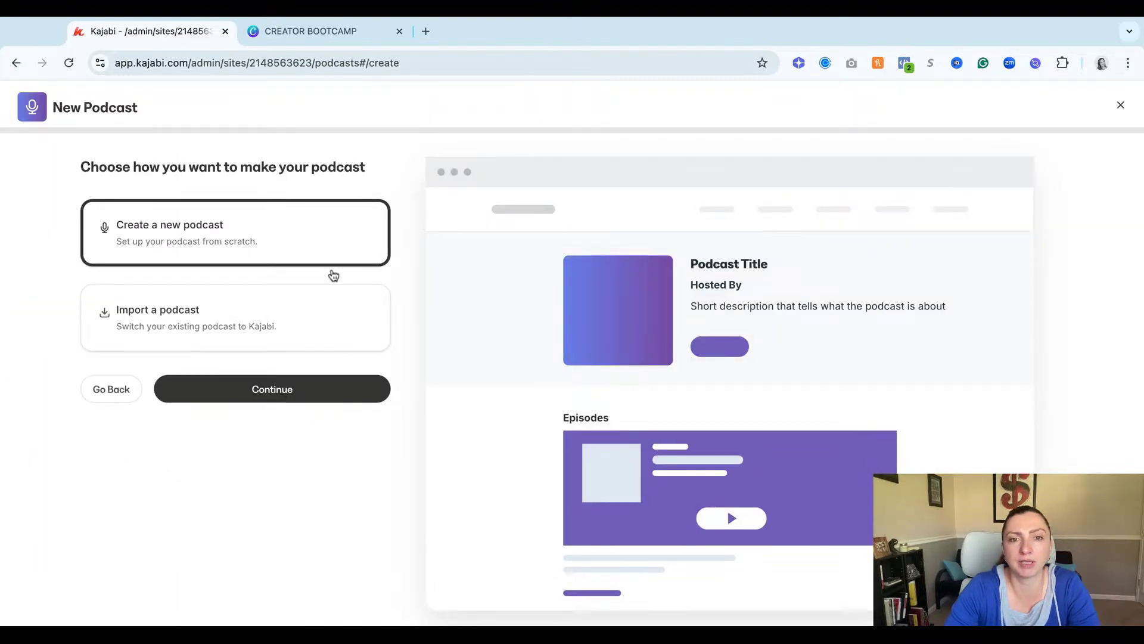
click(323, 392)
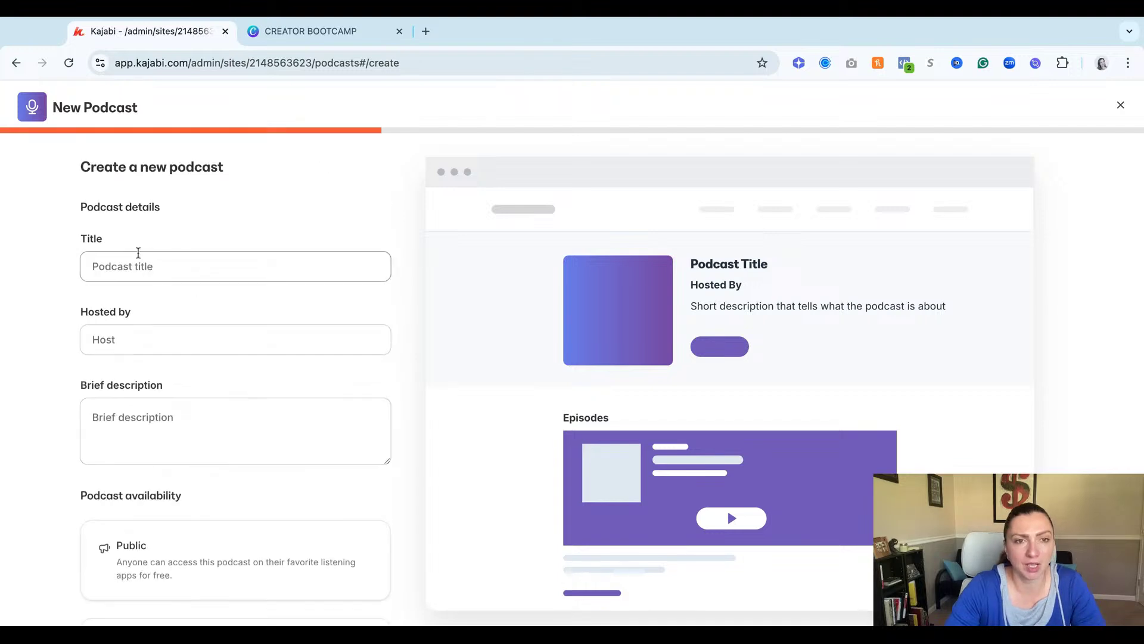
click(133, 269)
text(Kaajbi)
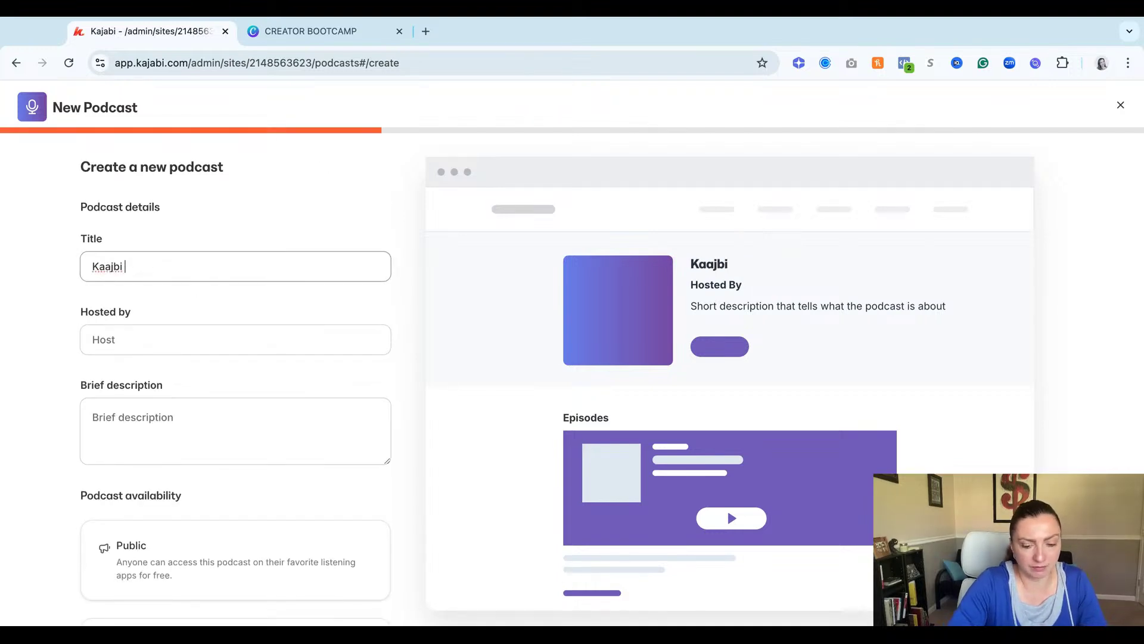
key(BackSpace)
key(BackSpace)
key(BackSpace)
text(ja)
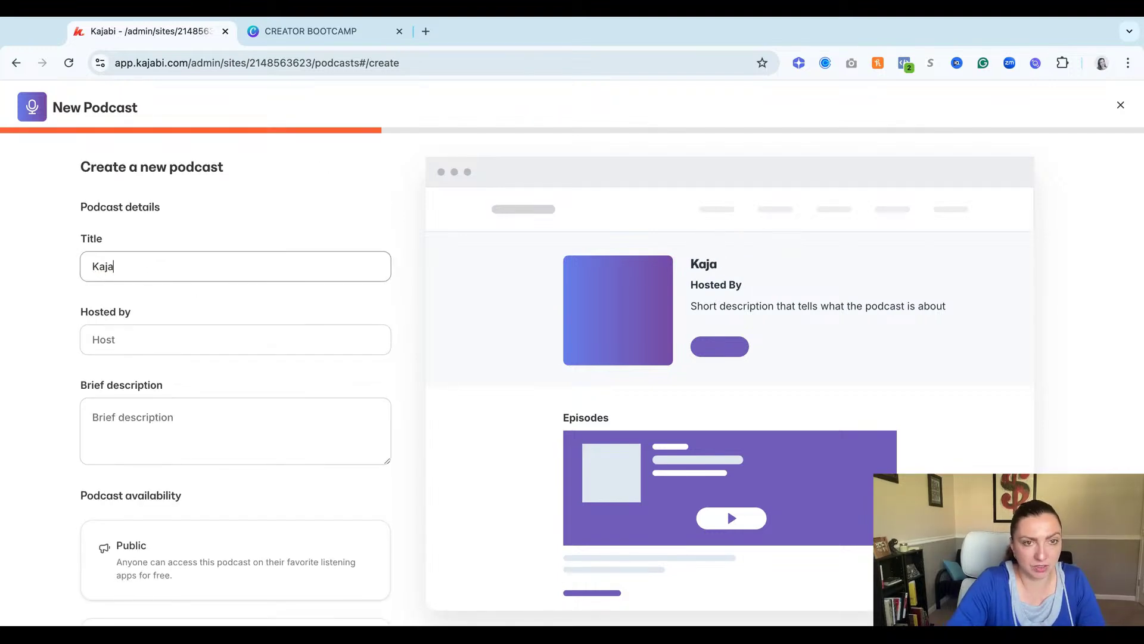
text(bi Pros)
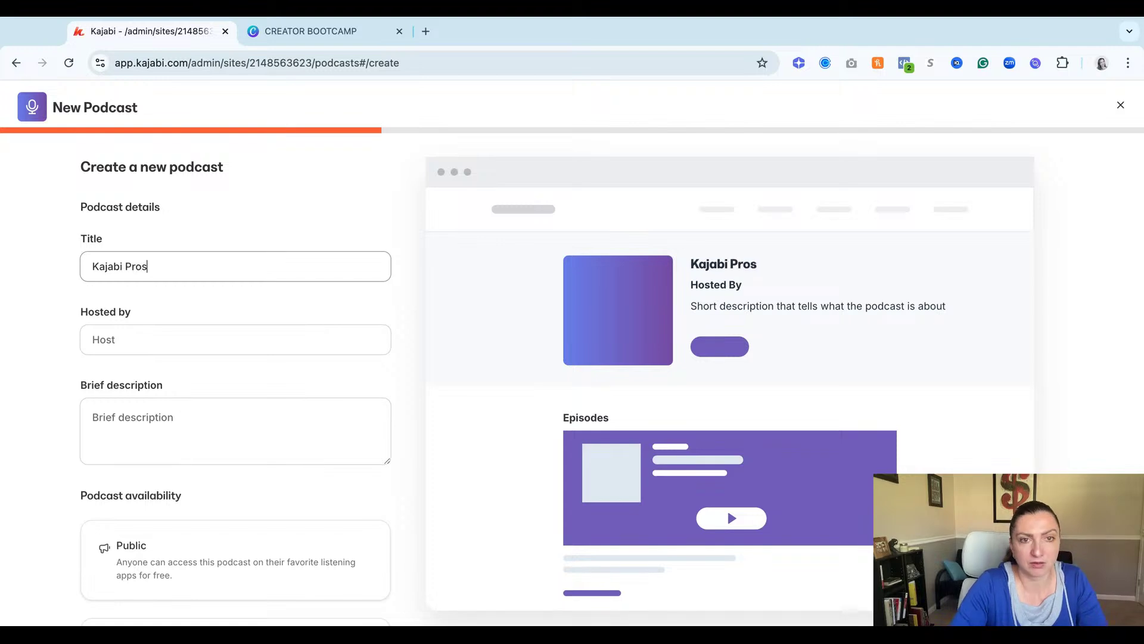
Enter the host's name and the brief description "Test", make the podcast public, and continue to its settings.
scroll(217, 363, down, 1)
click(188, 326)
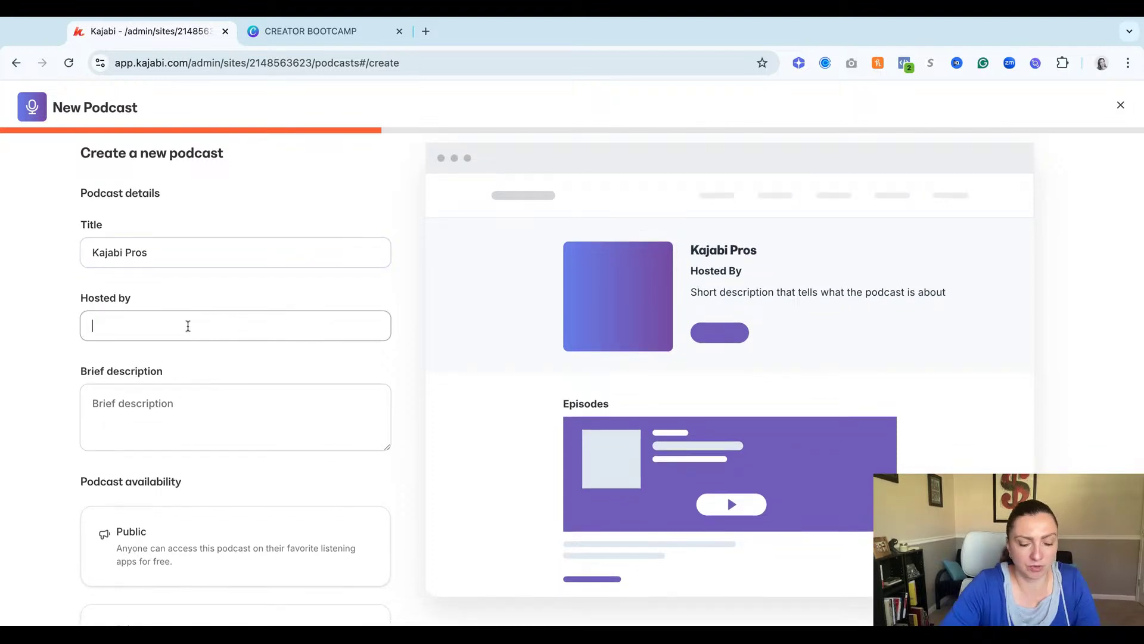
text(Nadia)
key(BackSpace)
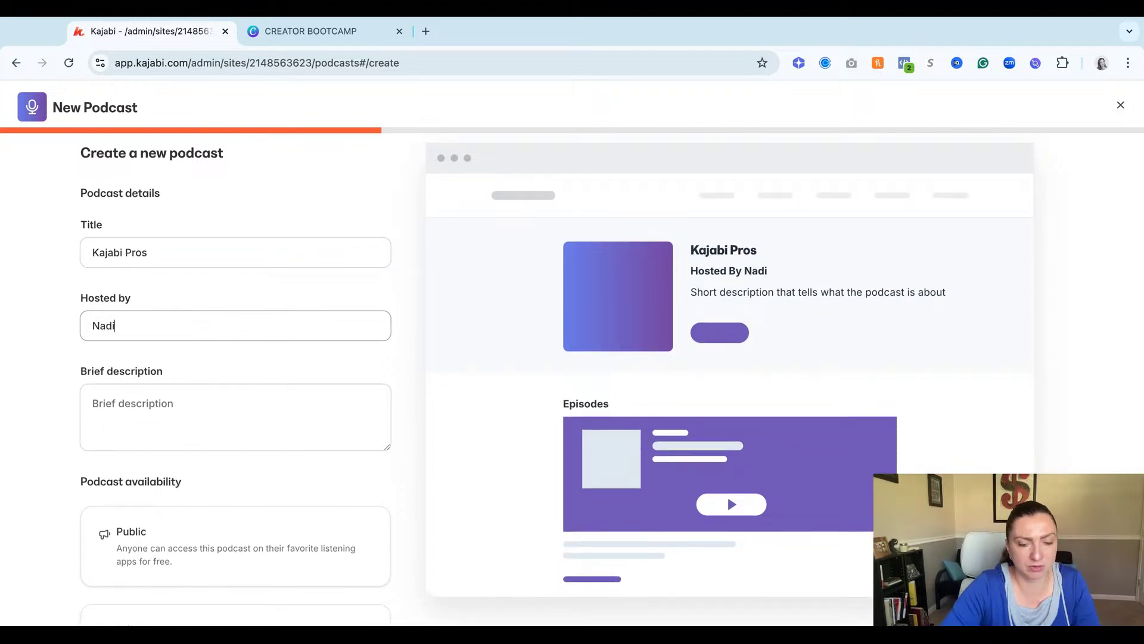
text(ia)
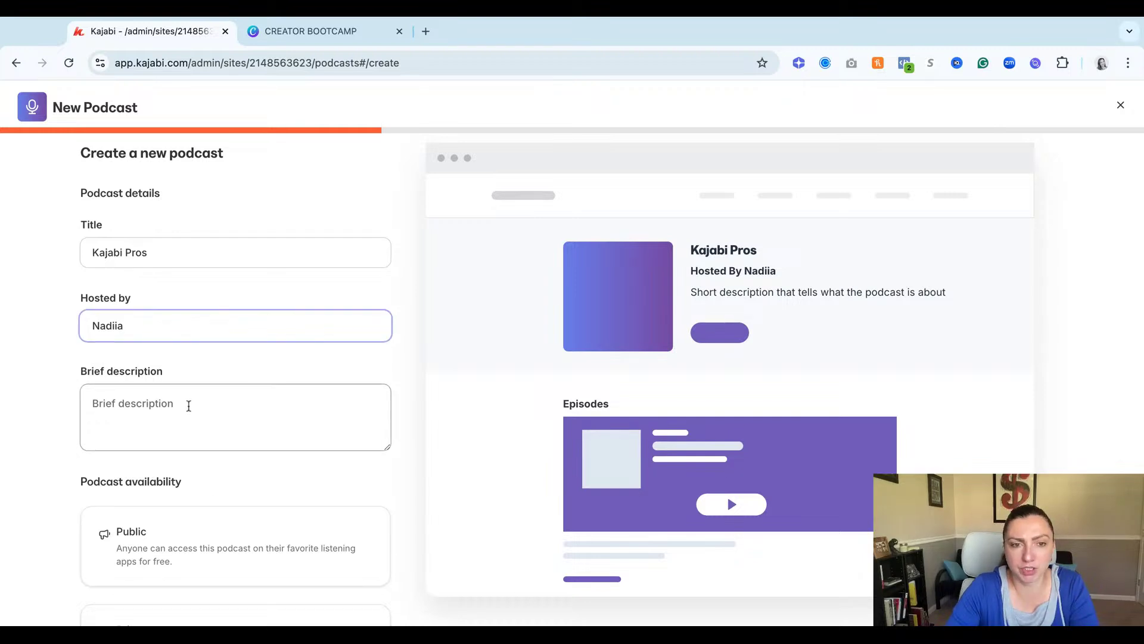
scroll(188, 405, down, 3)
click(328, 437)
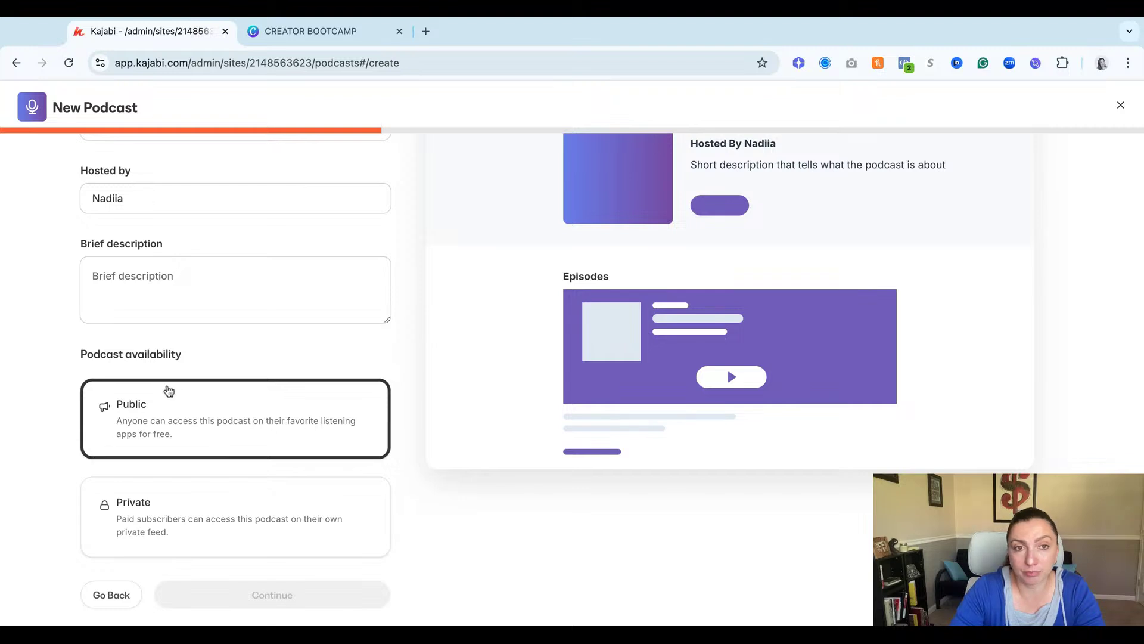
click(151, 283)
text(Test)
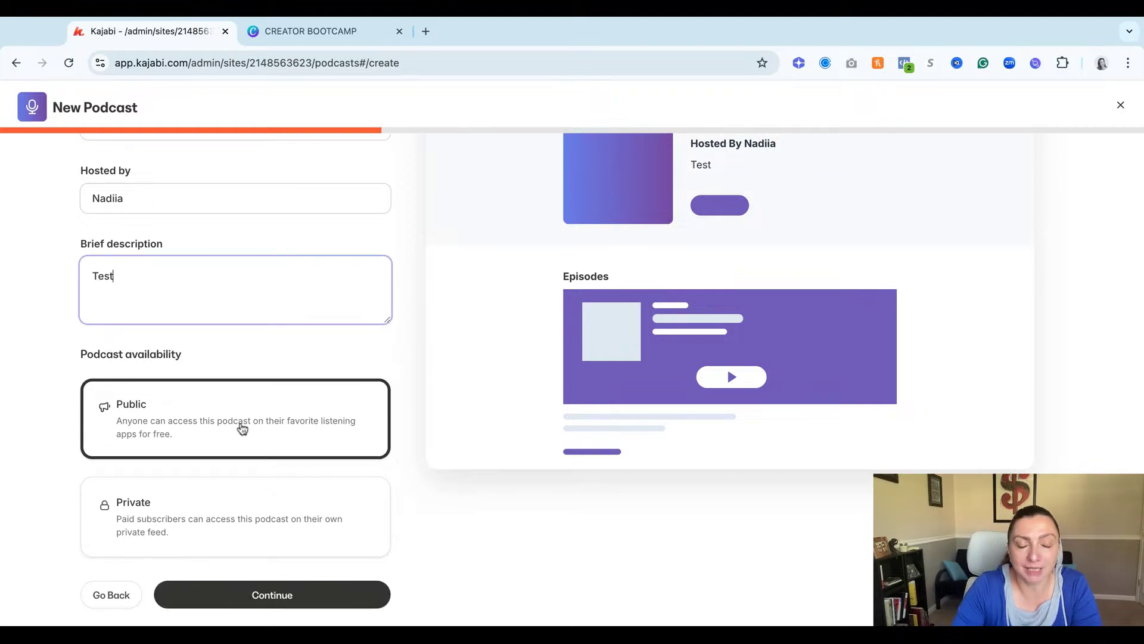
click(247, 595)
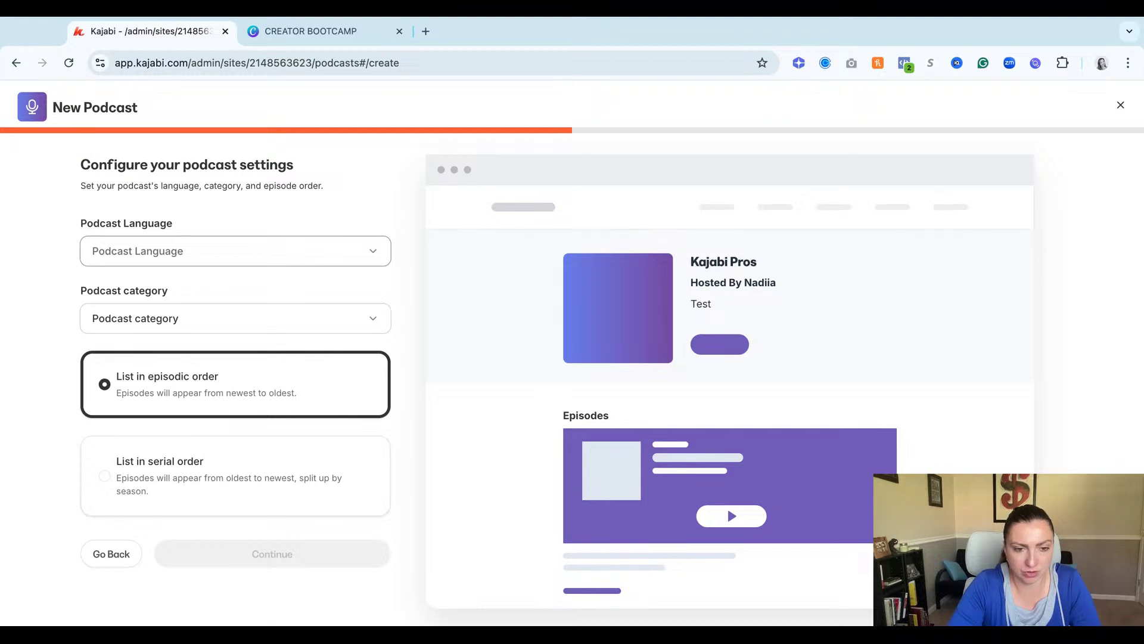
Set the podcast language to English and the category to Business / Entrepreneurship, keep episodic order, and continue.
click(206, 323)
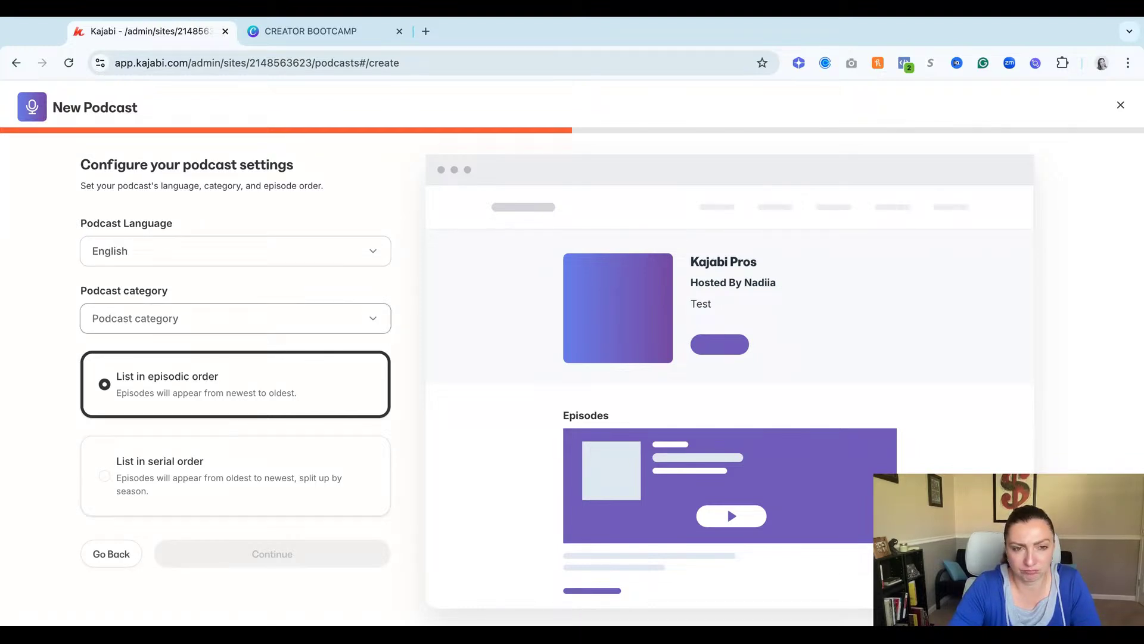
click(355, 368)
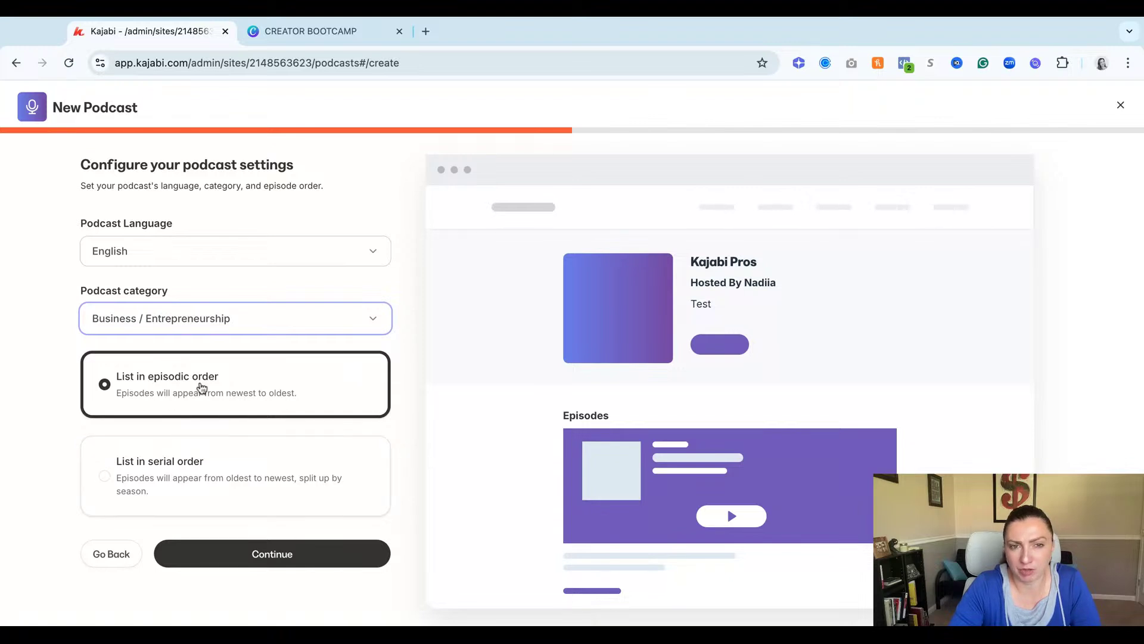
click(312, 565)
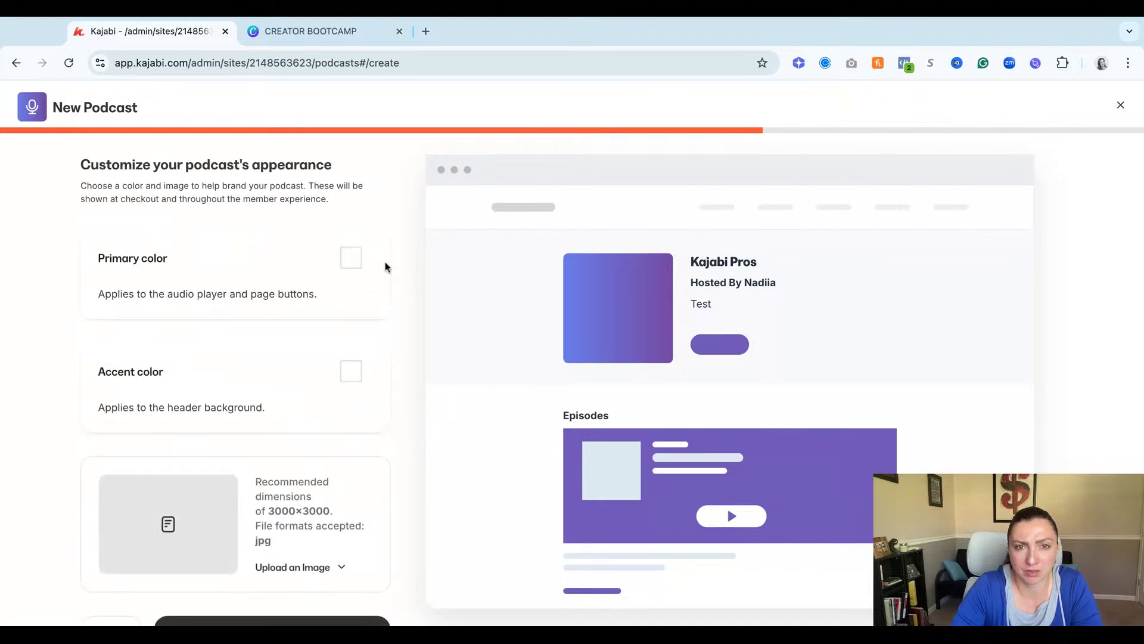
Set the podcast's primary color to orange and its accent color to black.
click(360, 261)
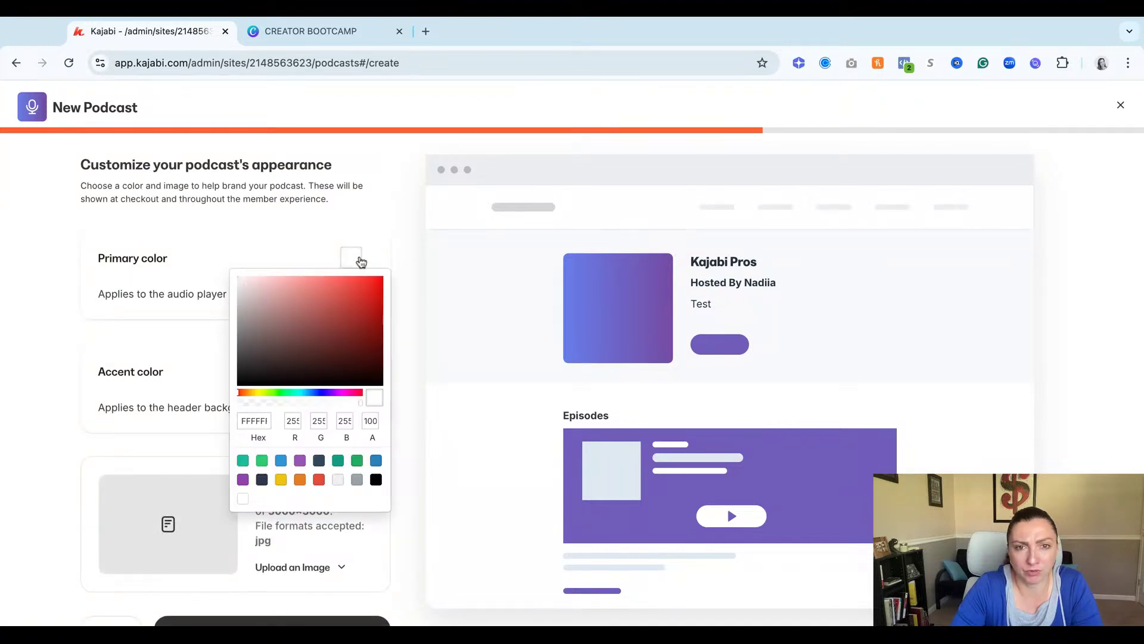
click(300, 479)
click(420, 309)
click(357, 375)
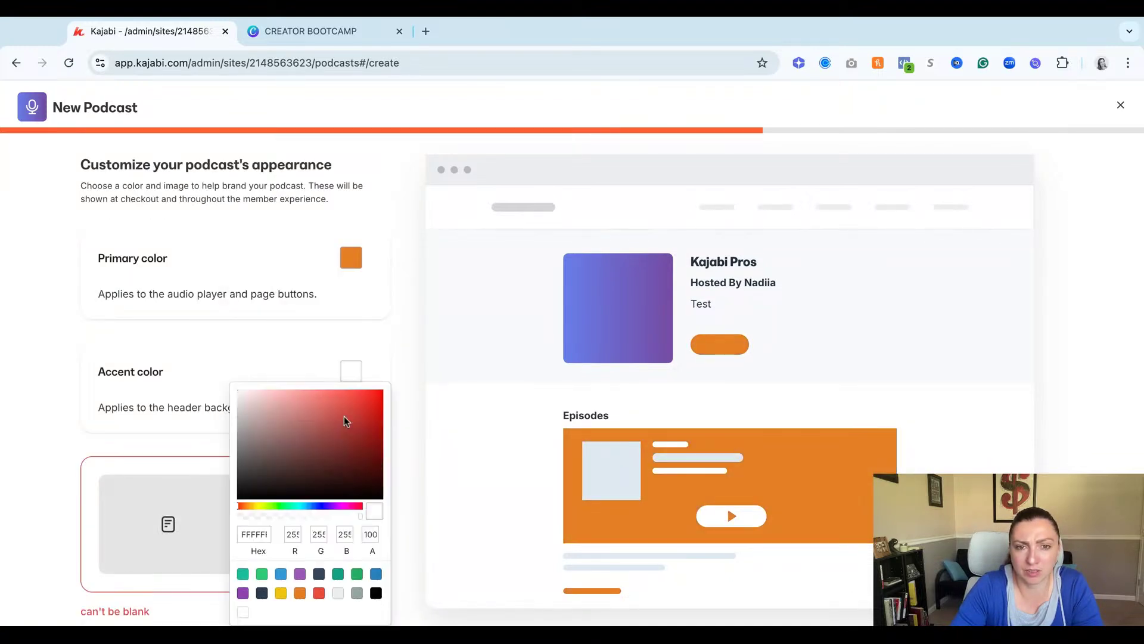
click(319, 592)
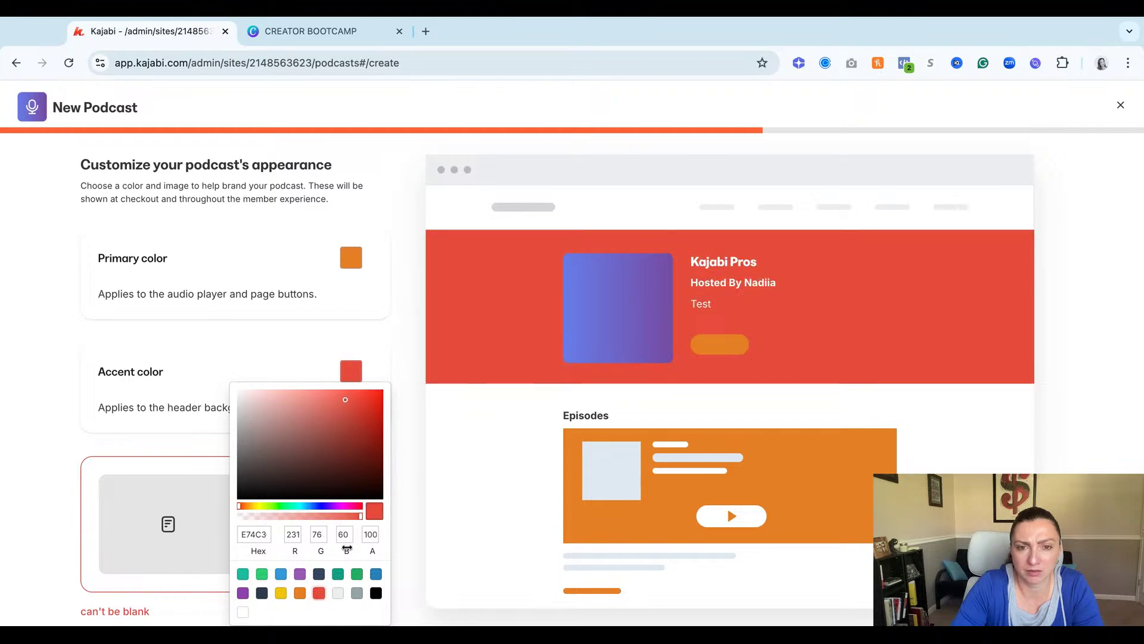
click(376, 592)
click(403, 327)
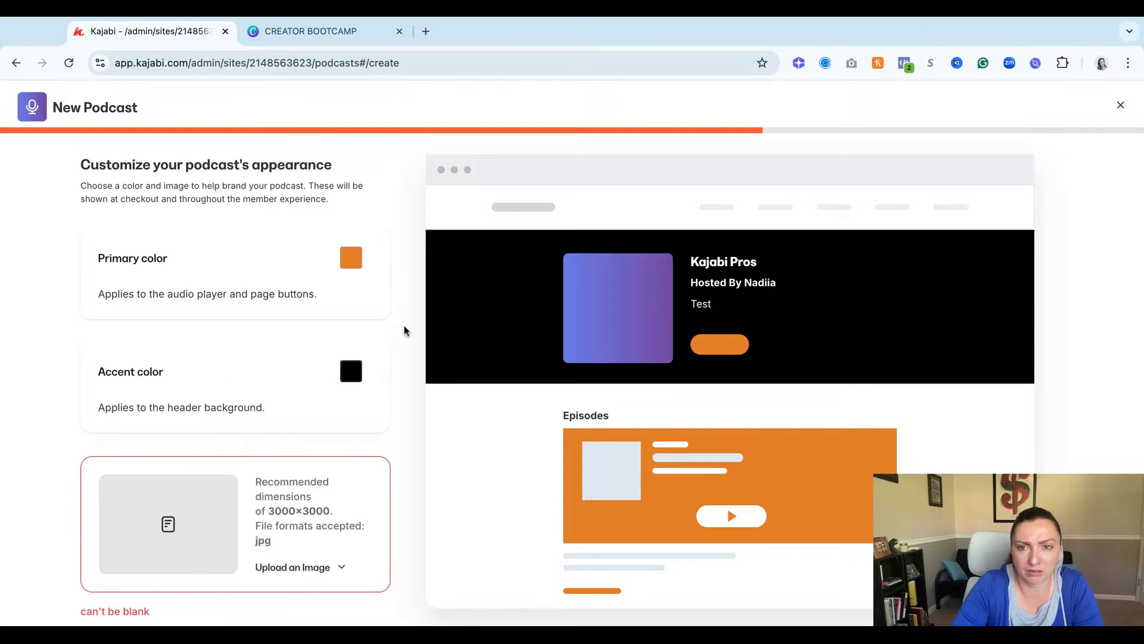
Upload Podcasts.png as the podcast's cover image with its square crop, and finish creating the podcast.
scroll(259, 473, down, 1)
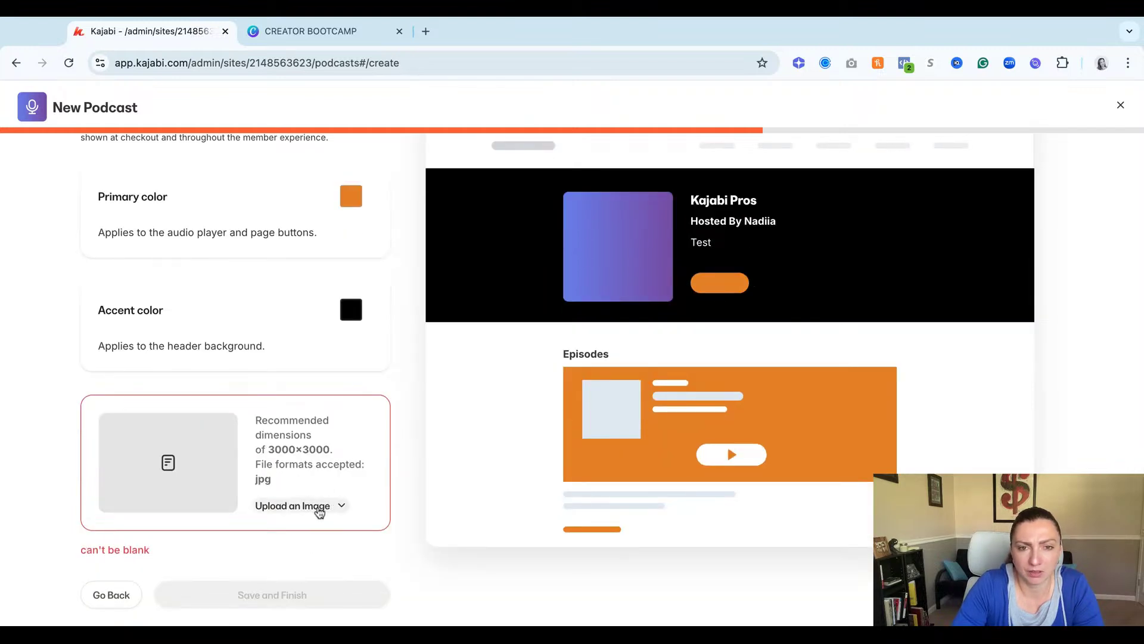
click(319, 507)
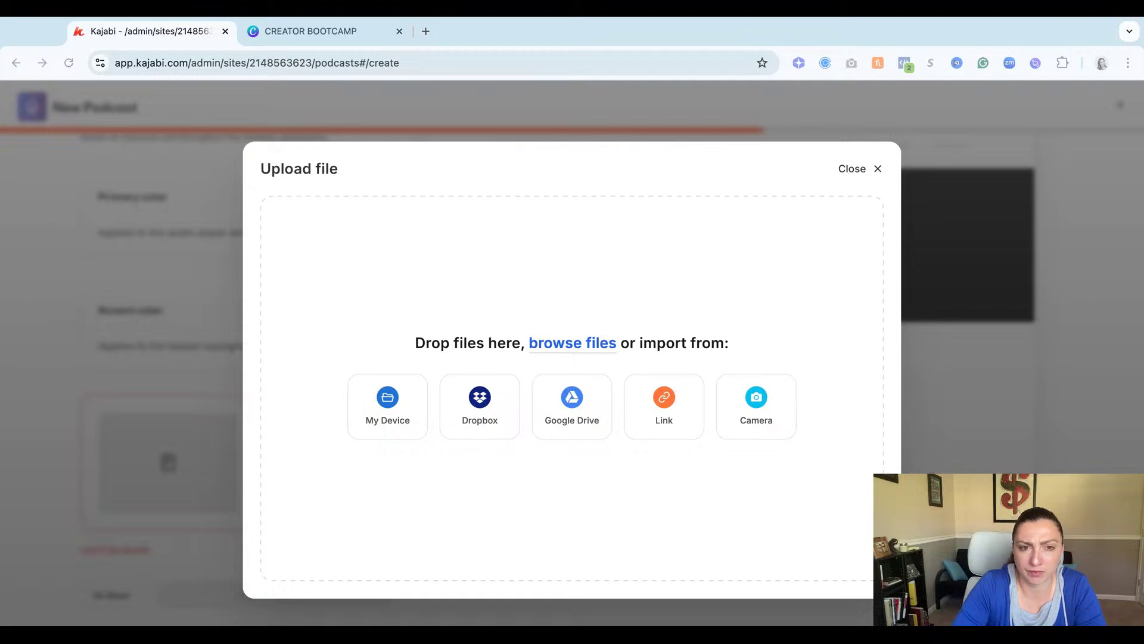
double_click(340, 456)
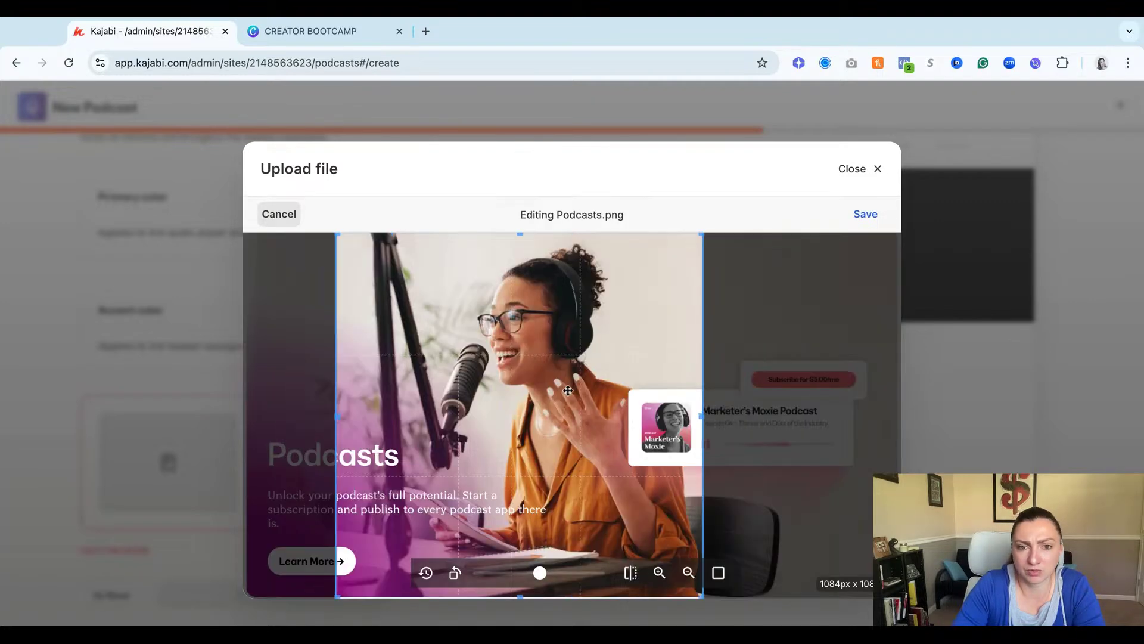
click(869, 218)
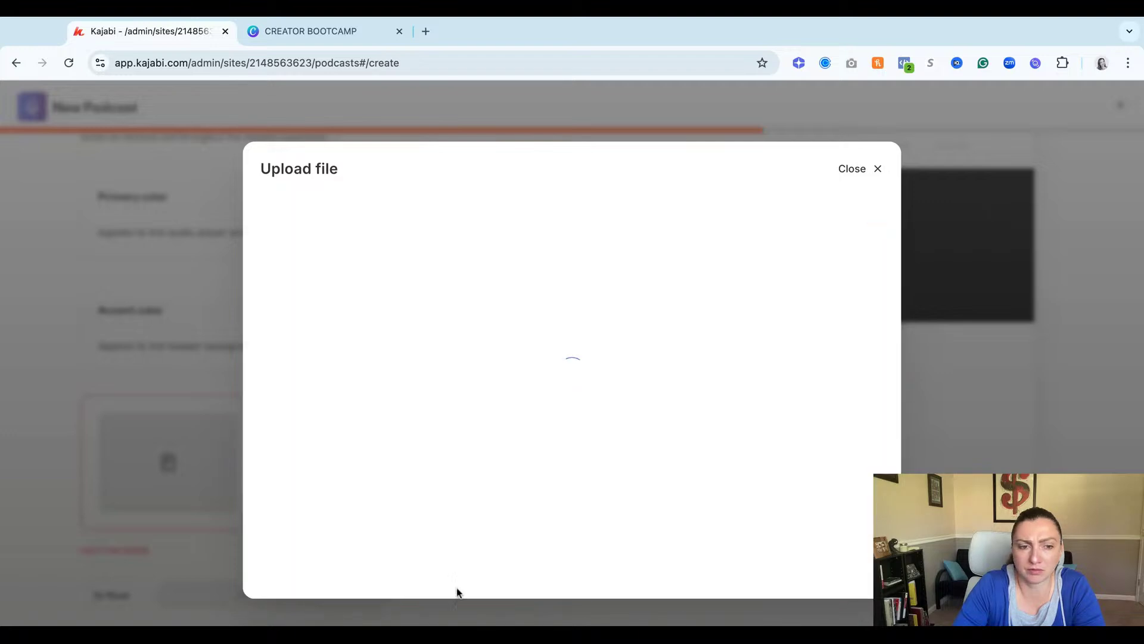
click(329, 574)
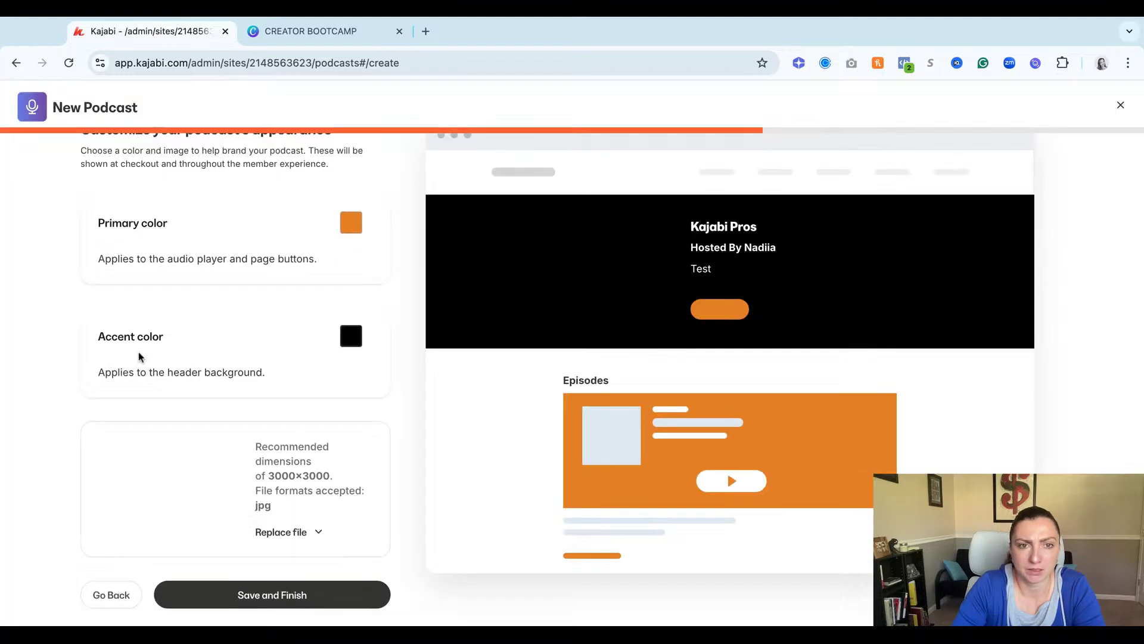
scroll(245, 488, down, 1)
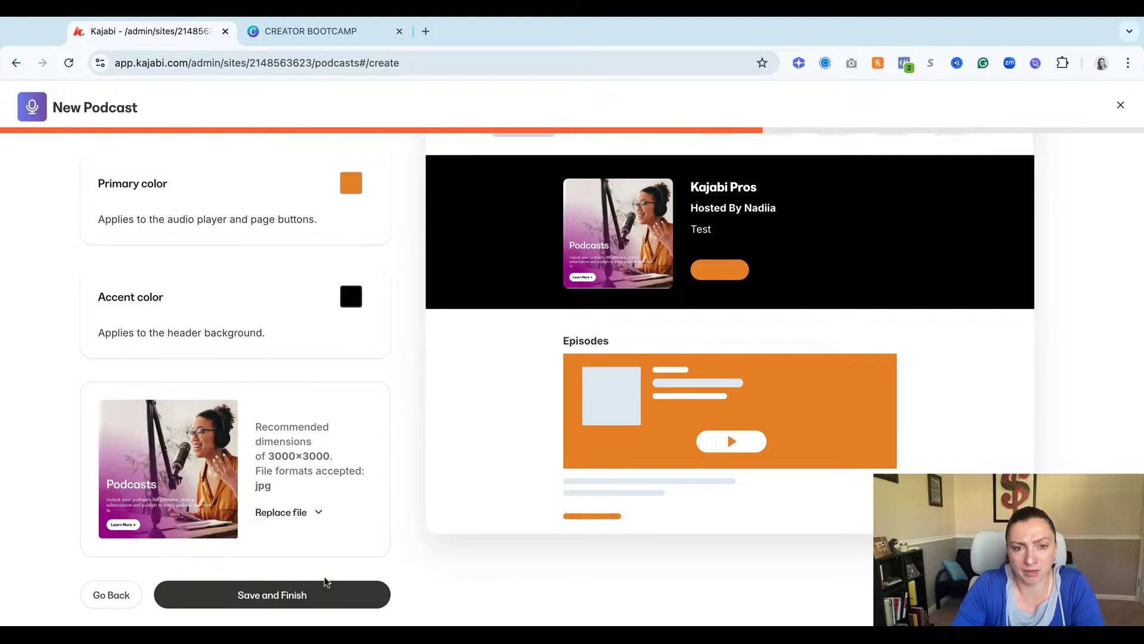
click(310, 595)
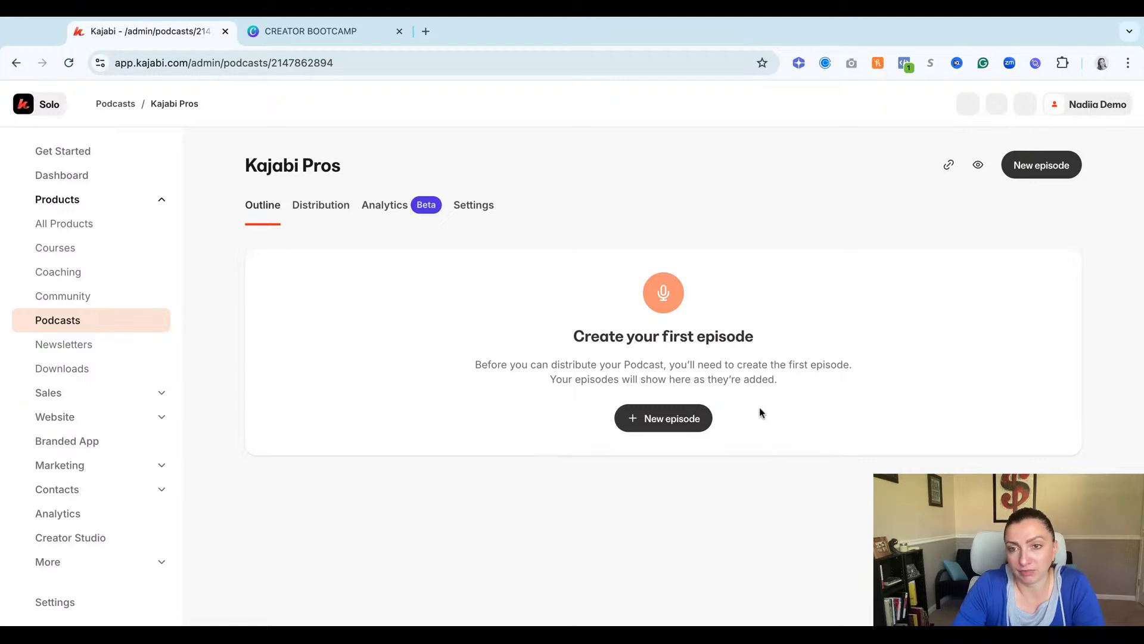
Open the form for a new podcast episode and review its show notes, audio upload and explicit content options.
click(670, 418)
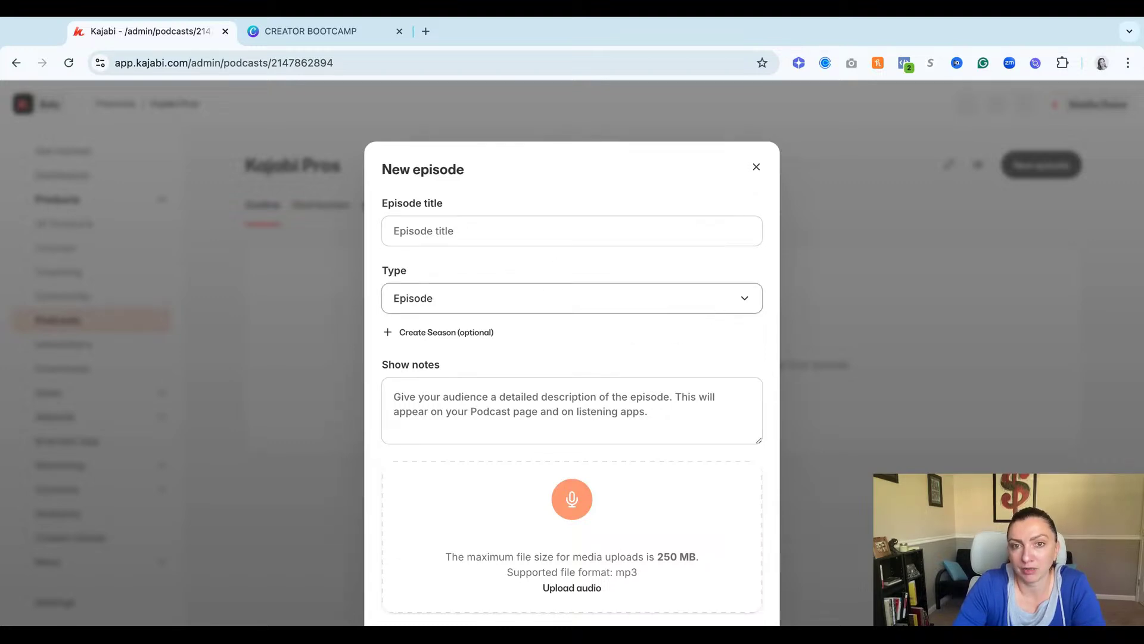
scroll(570, 442, down, 2)
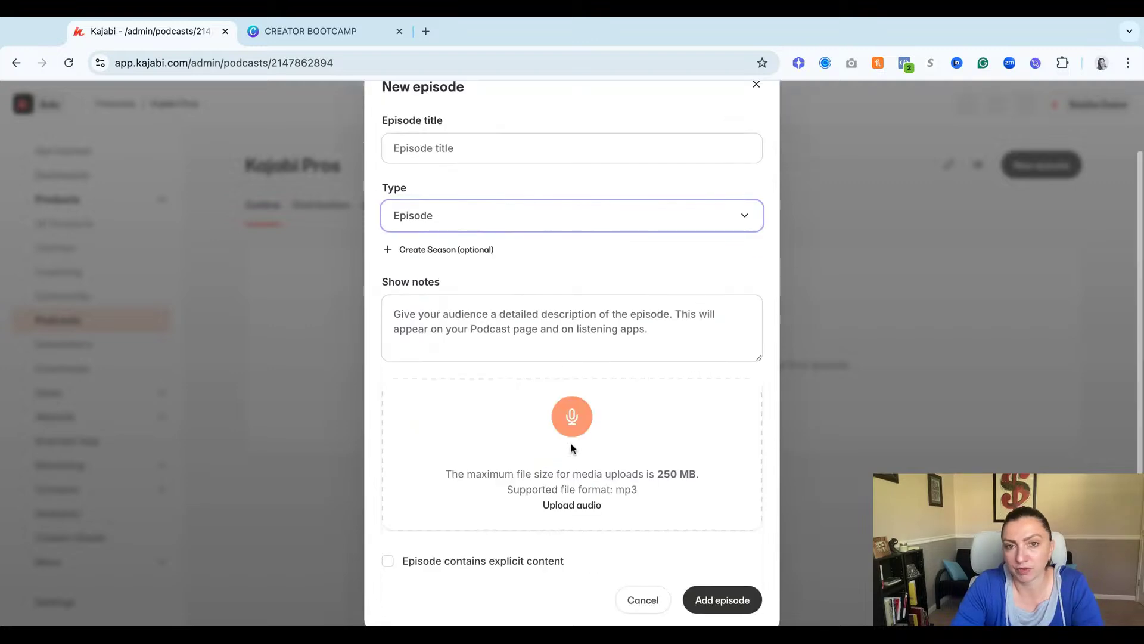
scroll(592, 524, down, 1)
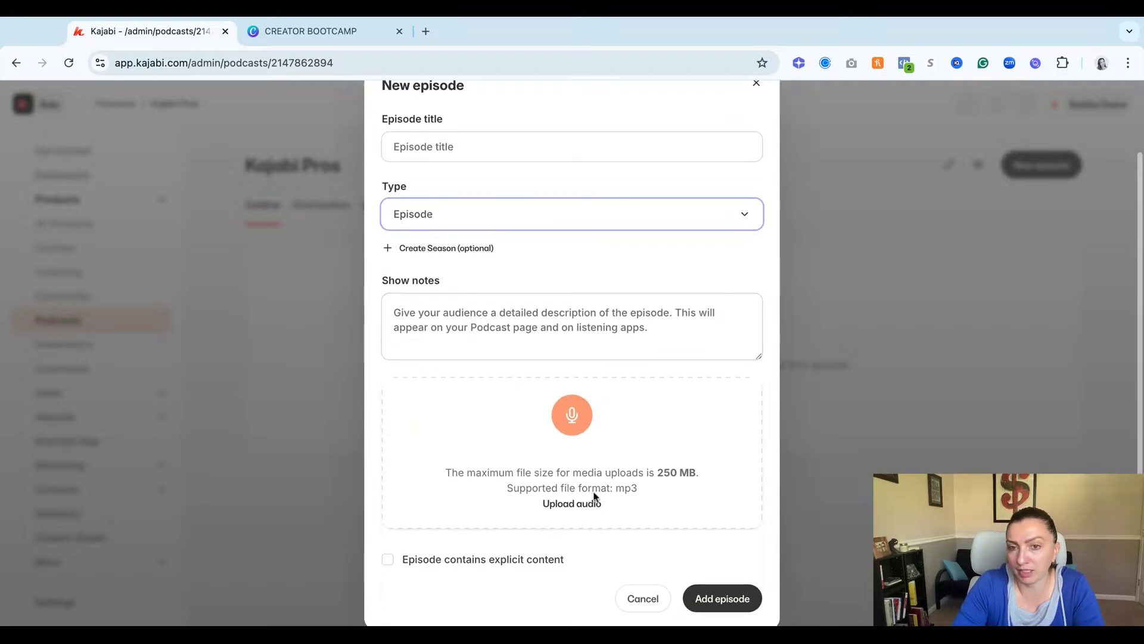
drag(400, 560, 577, 565)
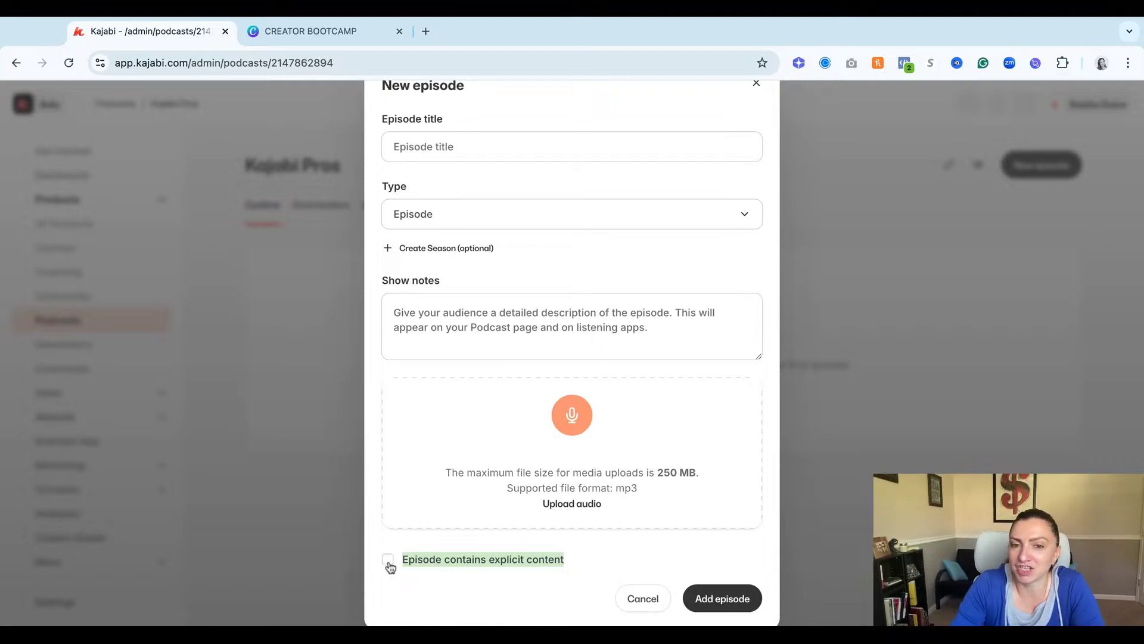
Discard the new episode form and preview the Kajabi Pros podcast's public page down to its episode list.
click(643, 599)
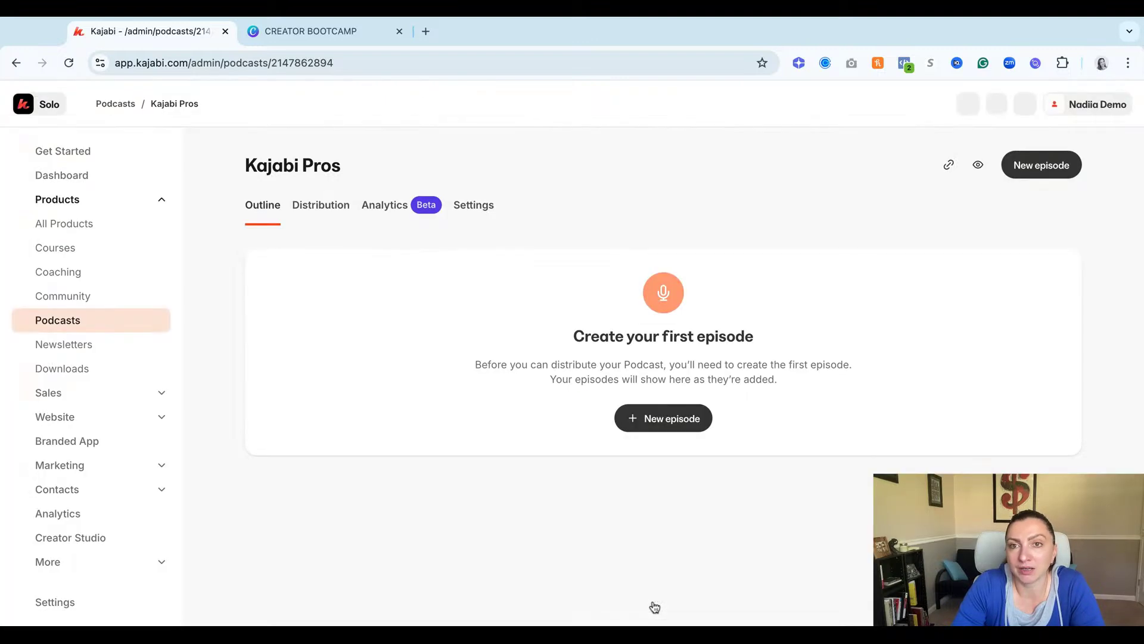
click(978, 164)
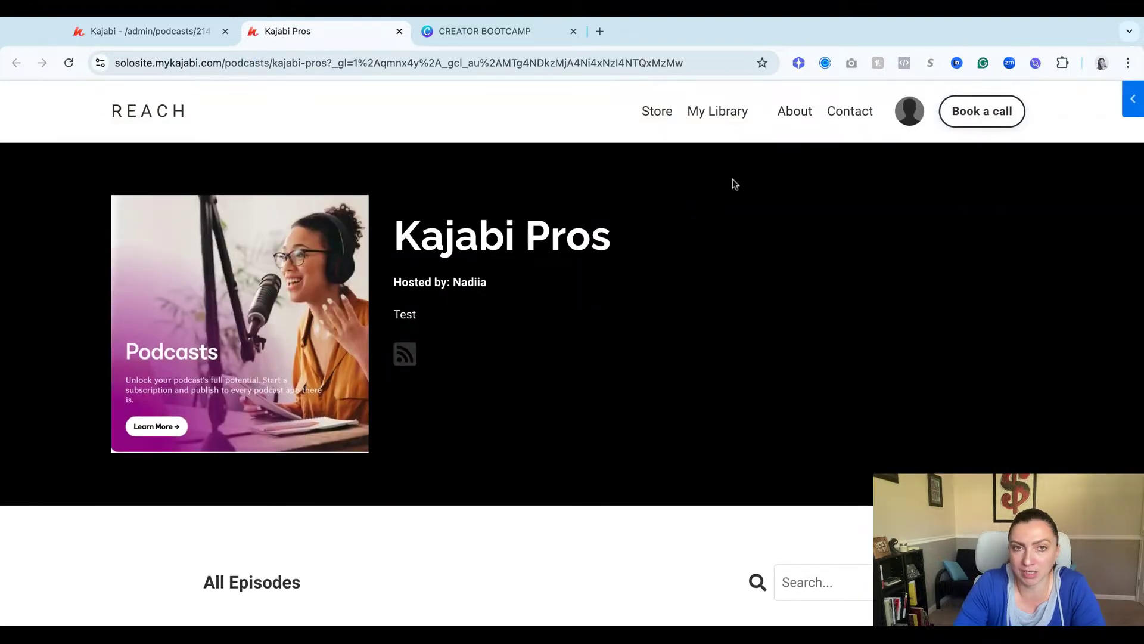
scroll(603, 214, down, 3)
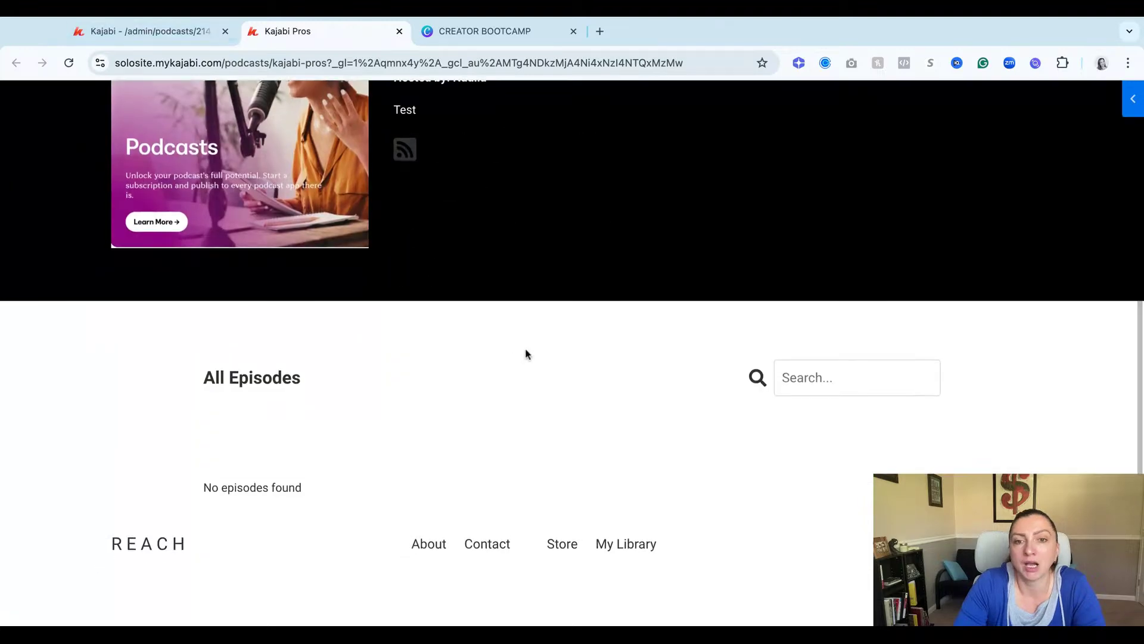
scroll(525, 354, up, 2)
scroll(468, 264, down, 2)
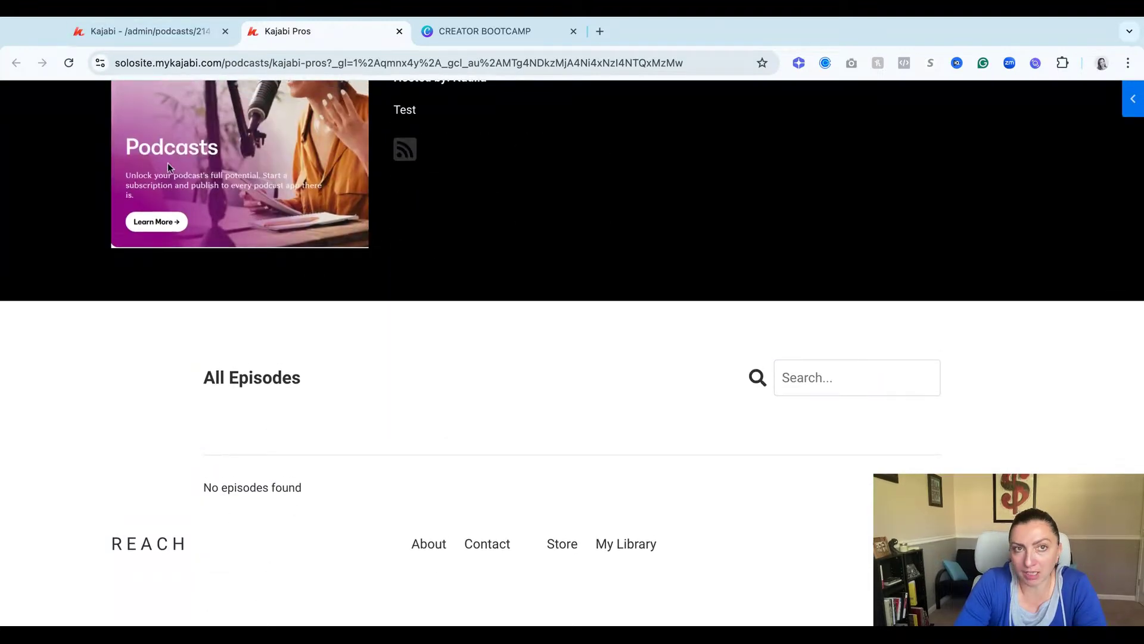
Return to the podcast's admin page and review its settings from the title details down to the categories.
click(177, 43)
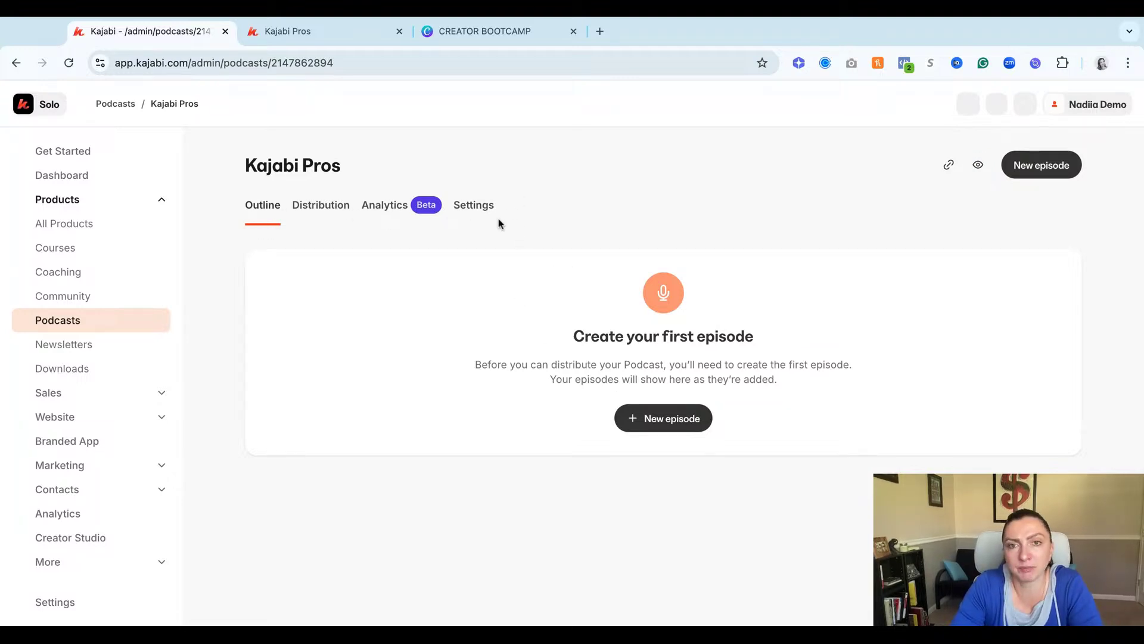
click(481, 207)
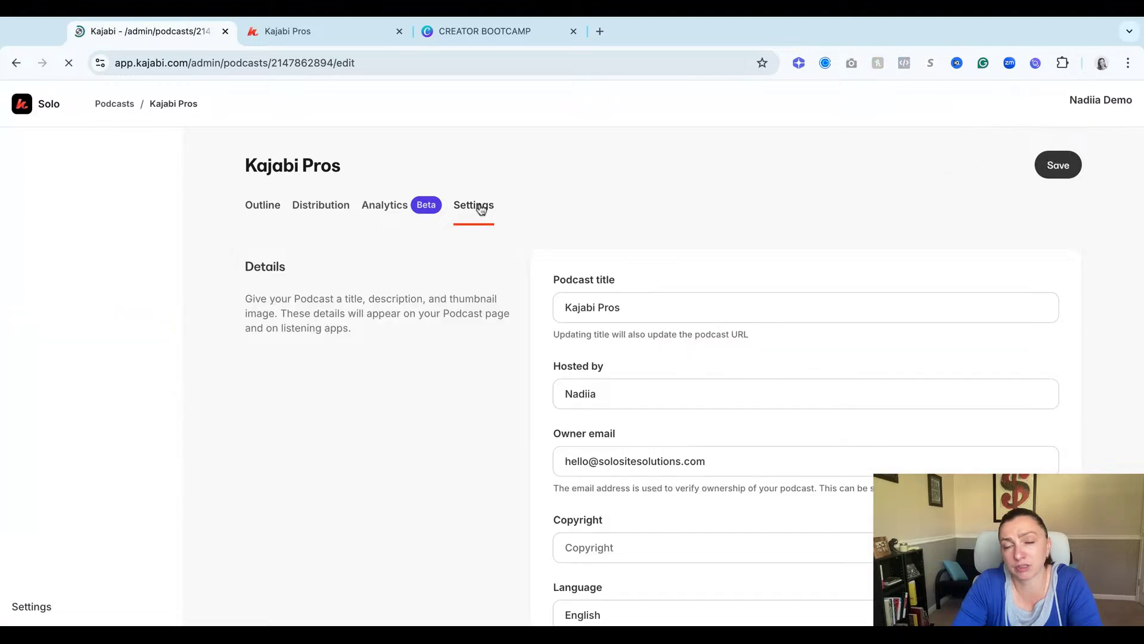
scroll(534, 254, down, 3)
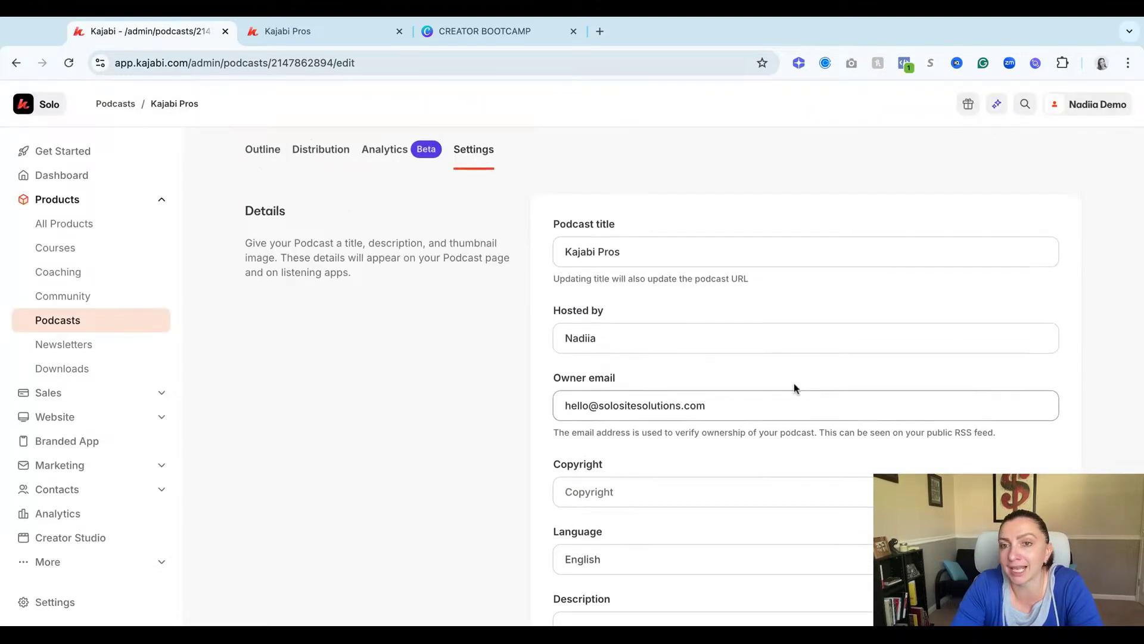
scroll(794, 387, down, 3)
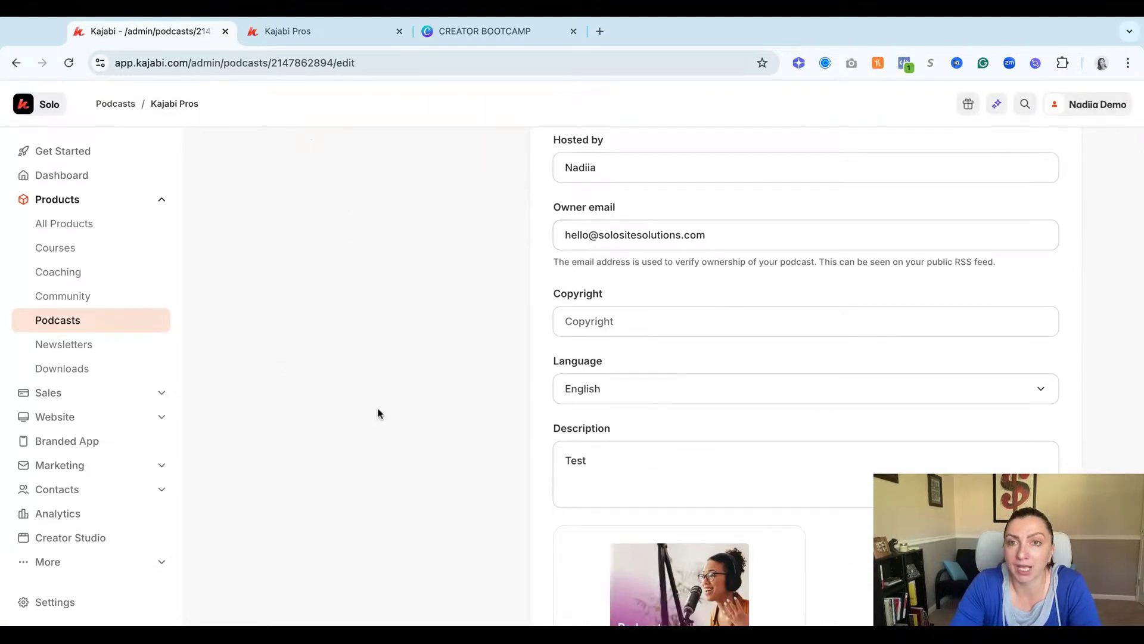
scroll(456, 401, down, 15)
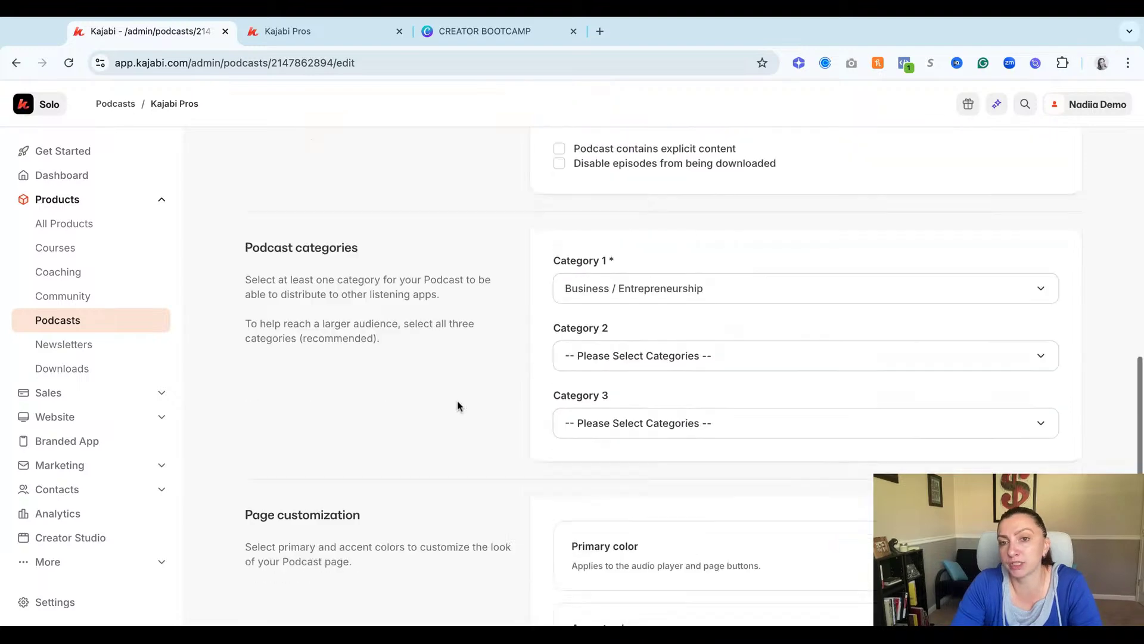
scroll(424, 368, up, 15)
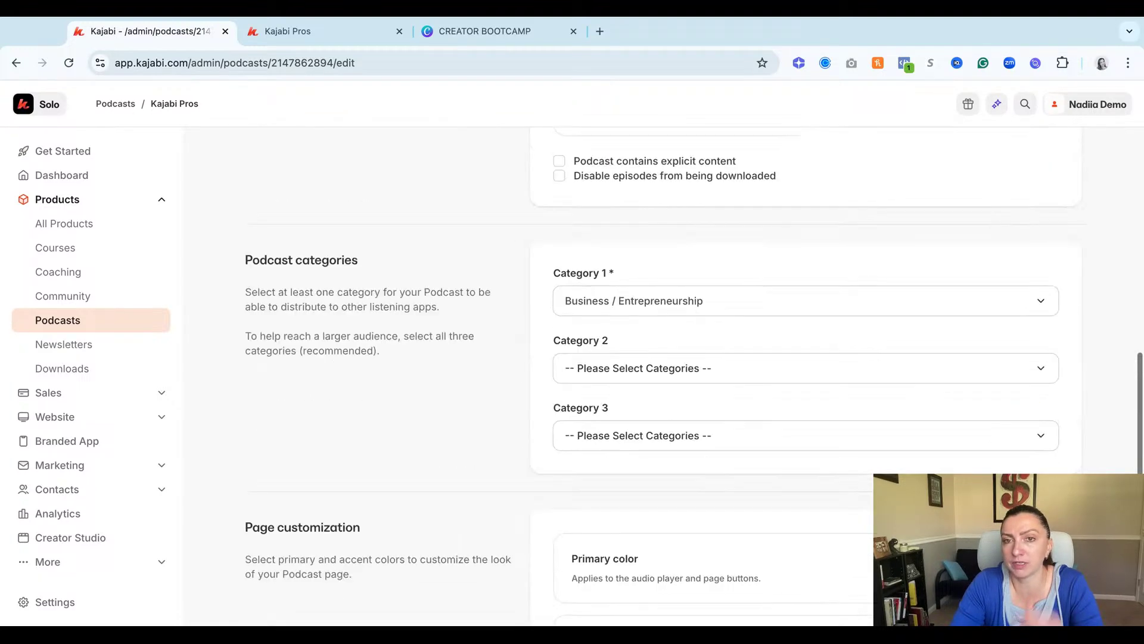
Review the podcast's distribution options, including the RSS feed and the Apple Podcasts and Spotify URL submissions.
click(322, 212)
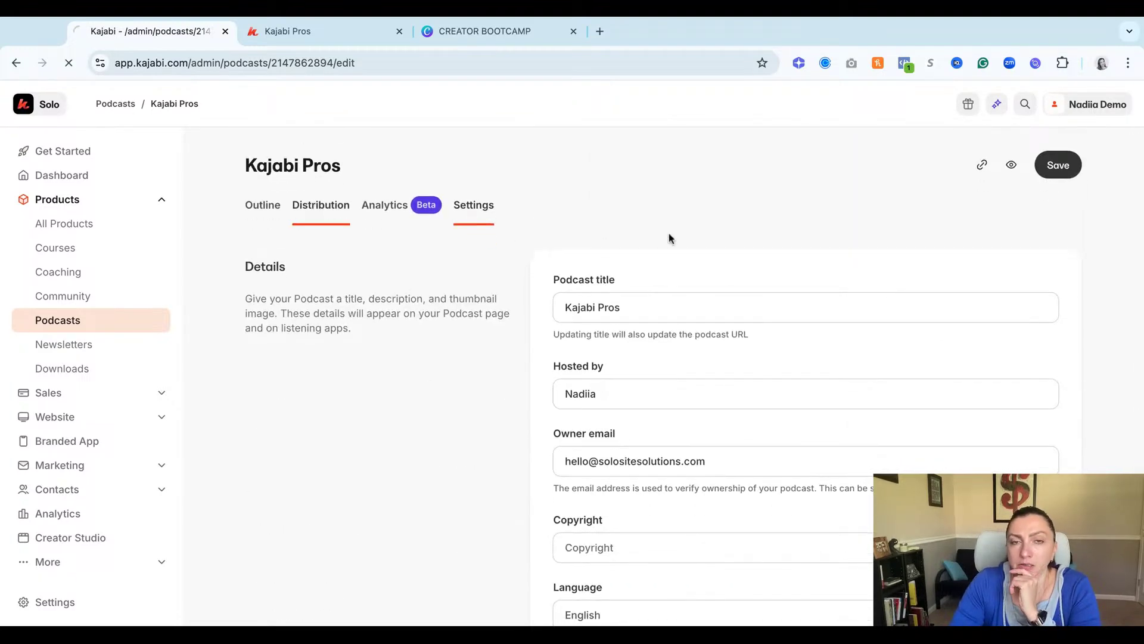
scroll(769, 435, down, 1)
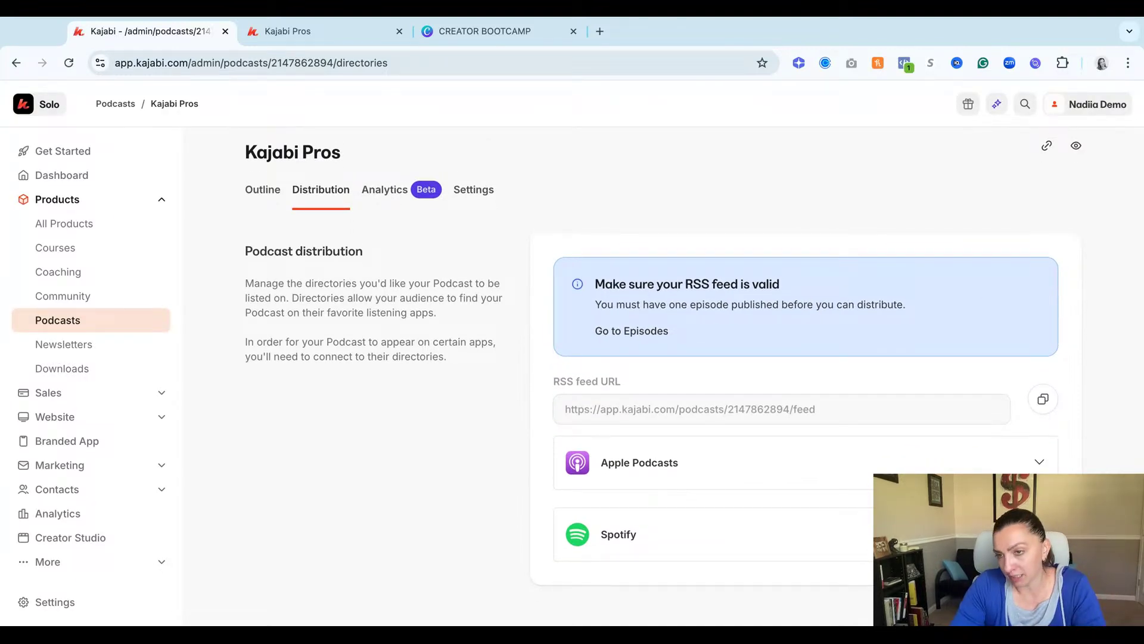
click(1010, 463)
scroll(798, 389, down, 3)
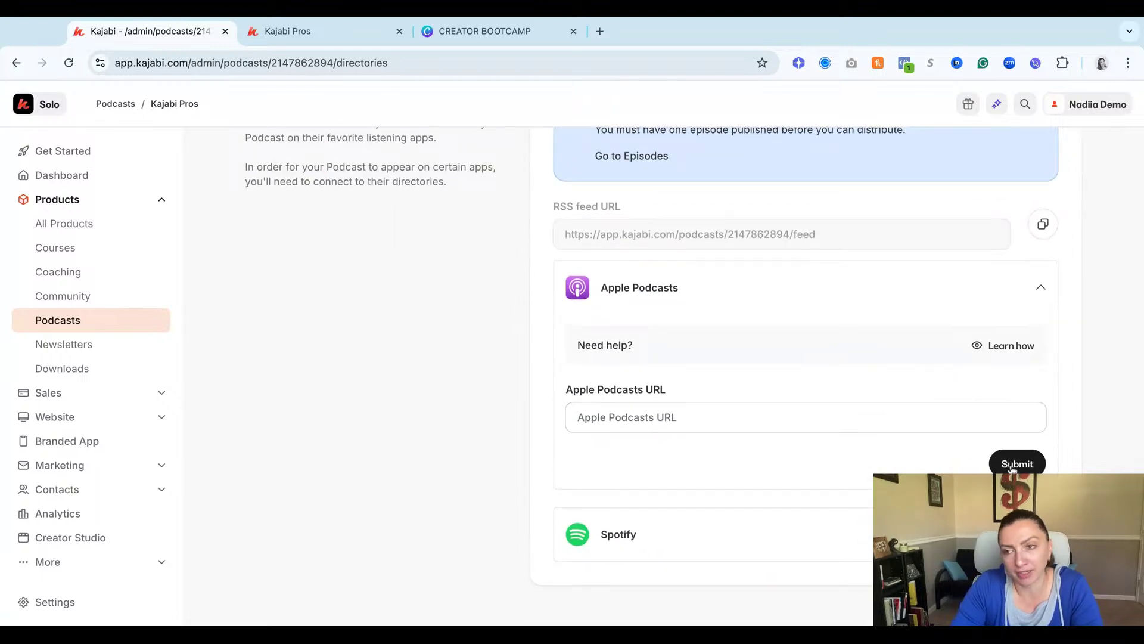
click(1020, 534)
scroll(1021, 534, down, 3)
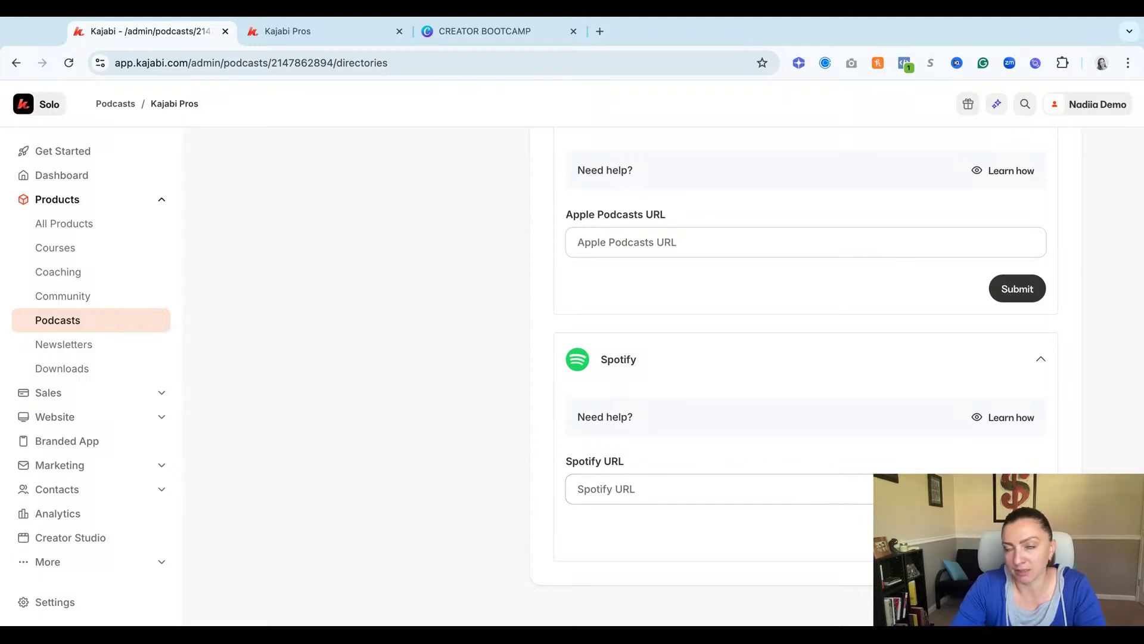
scroll(805, 516, up, 6)
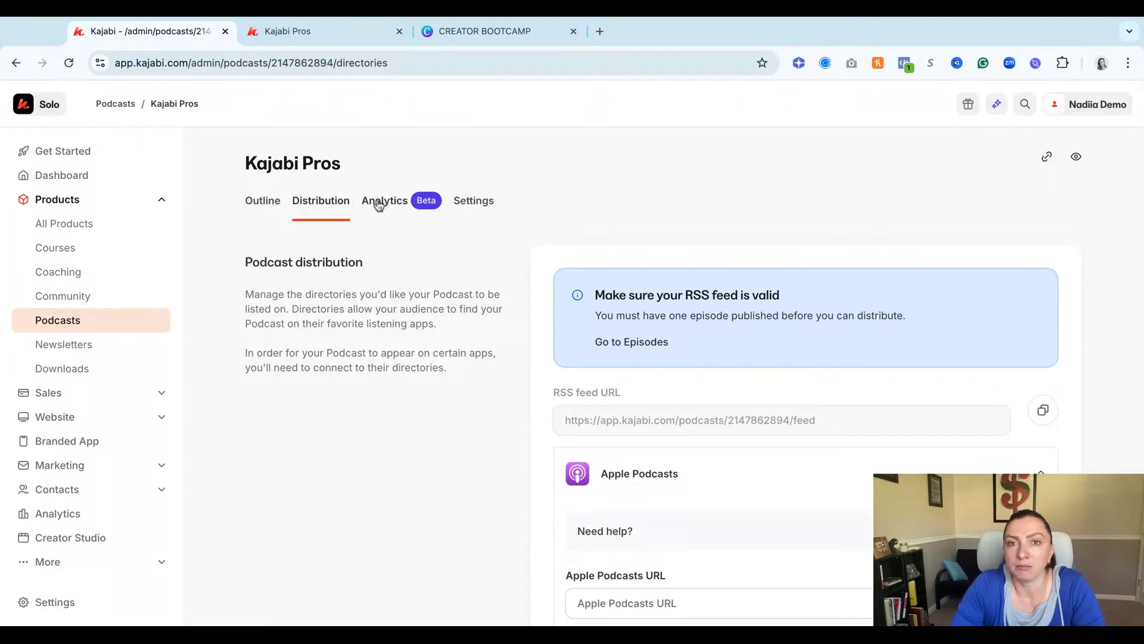
Examine the podcast's analytics for total downloads, apps and devices, and return to the episode outline.
click(379, 206)
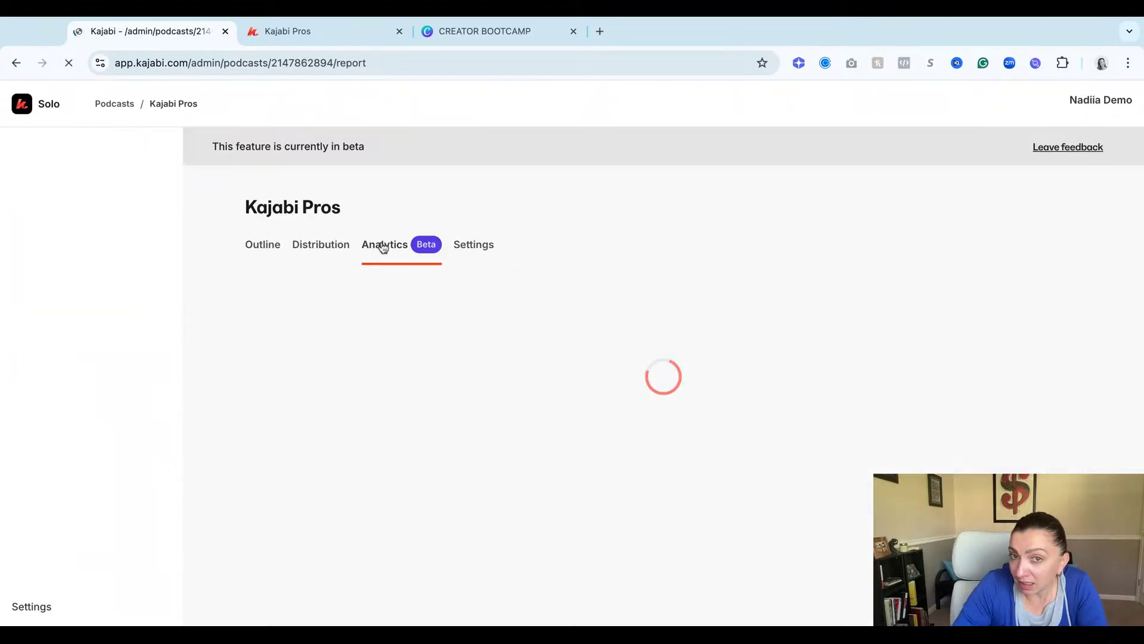
scroll(480, 395, down, 5)
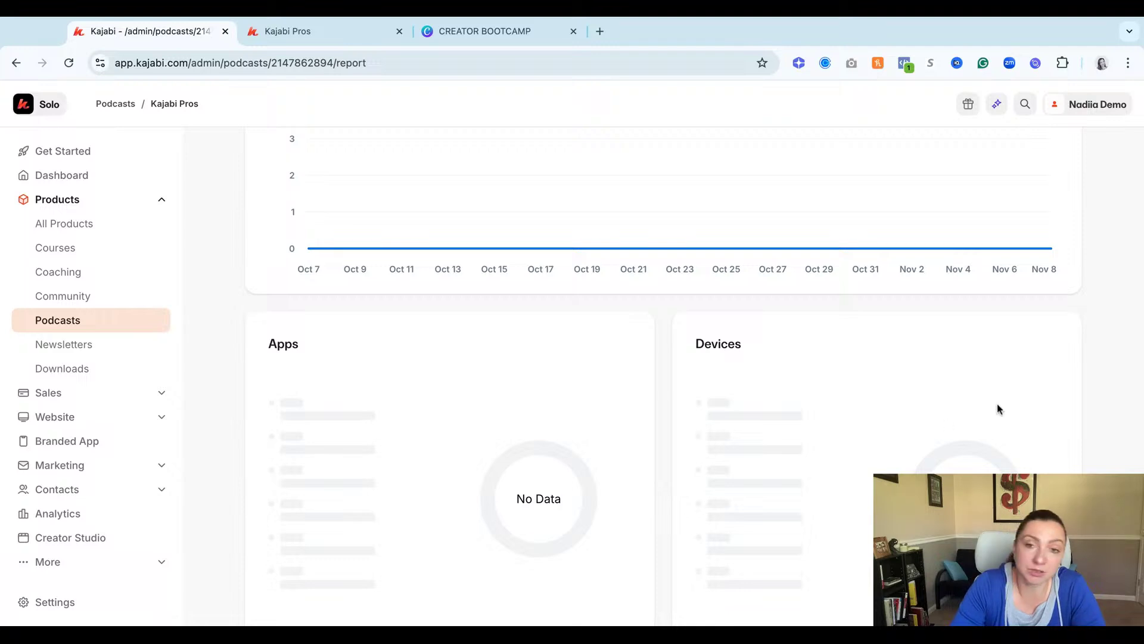
scroll(620, 417, up, 5)
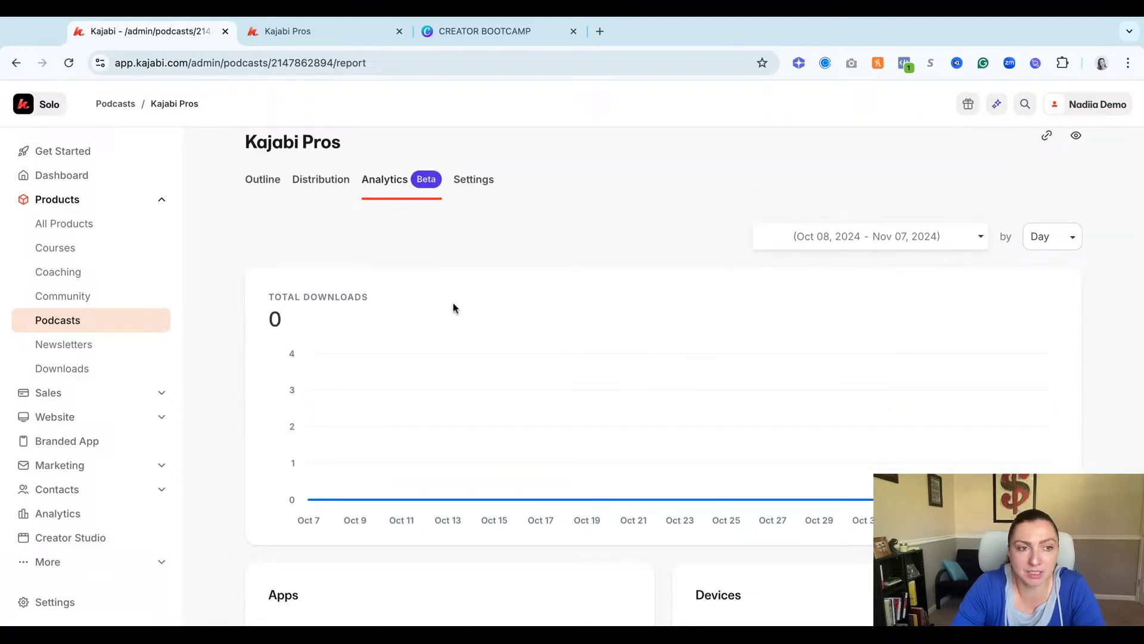
click(258, 182)
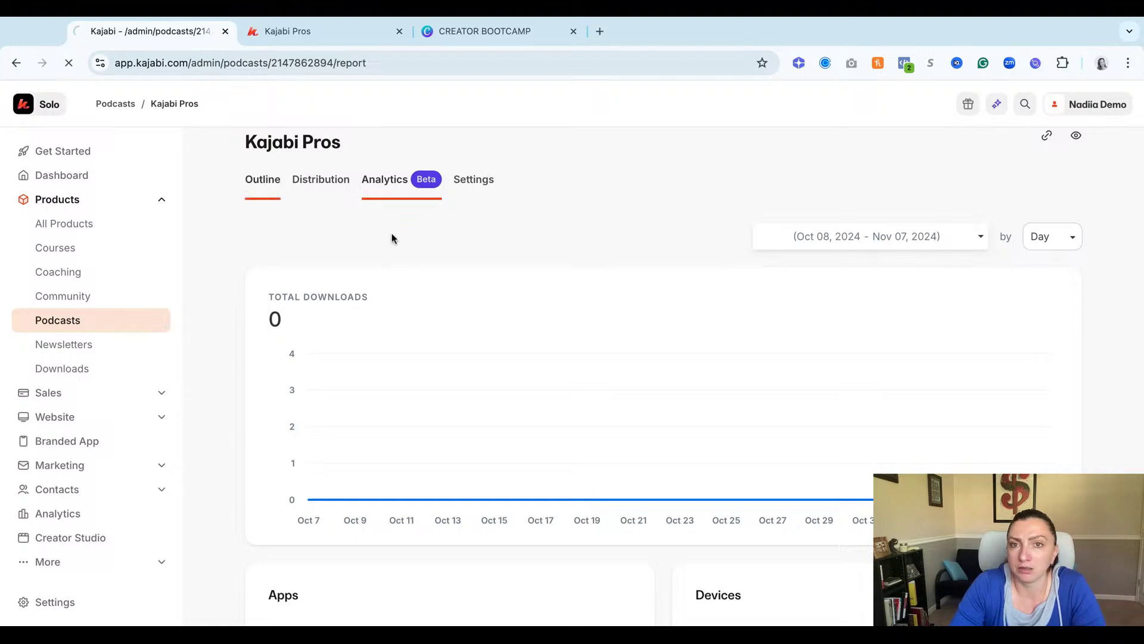
Review the podcast's thumbnail, page color and migration options in its settings.
click(473, 205)
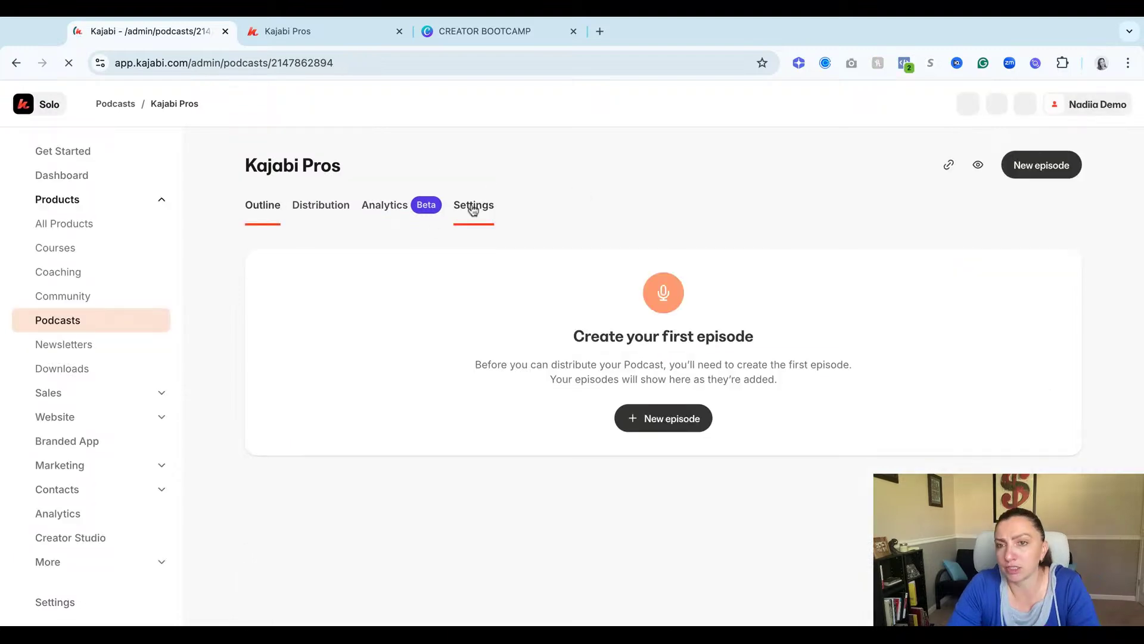
scroll(668, 325, down, 10)
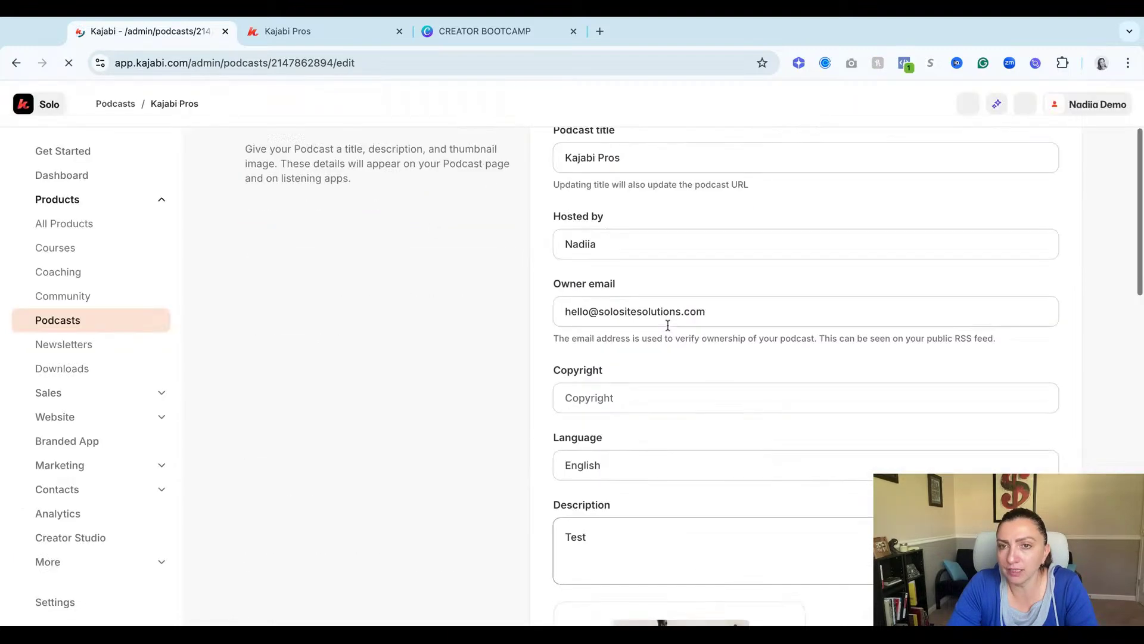
scroll(667, 324, up, 4)
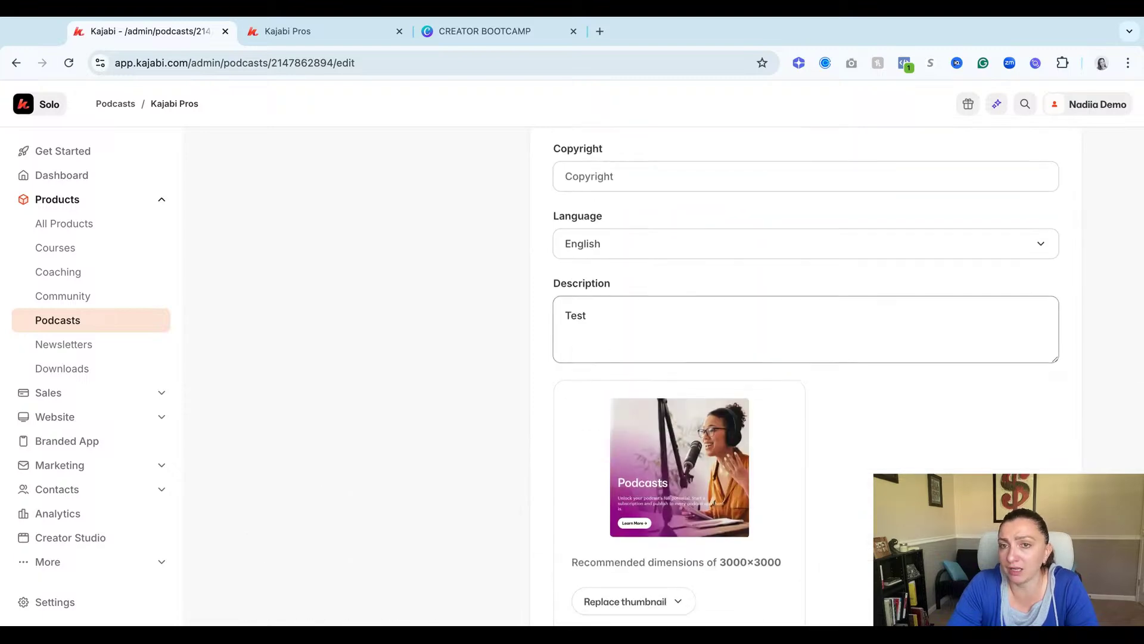
scroll(974, 360, down, 1)
scroll(974, 360, down, 5)
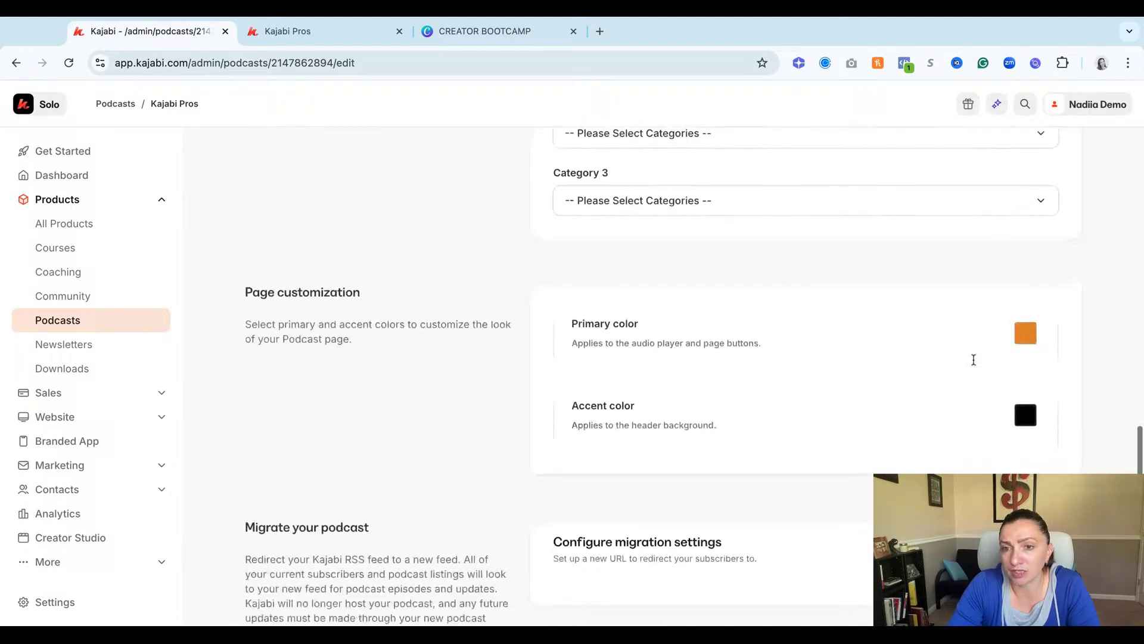
scroll(851, 501, down, 2)
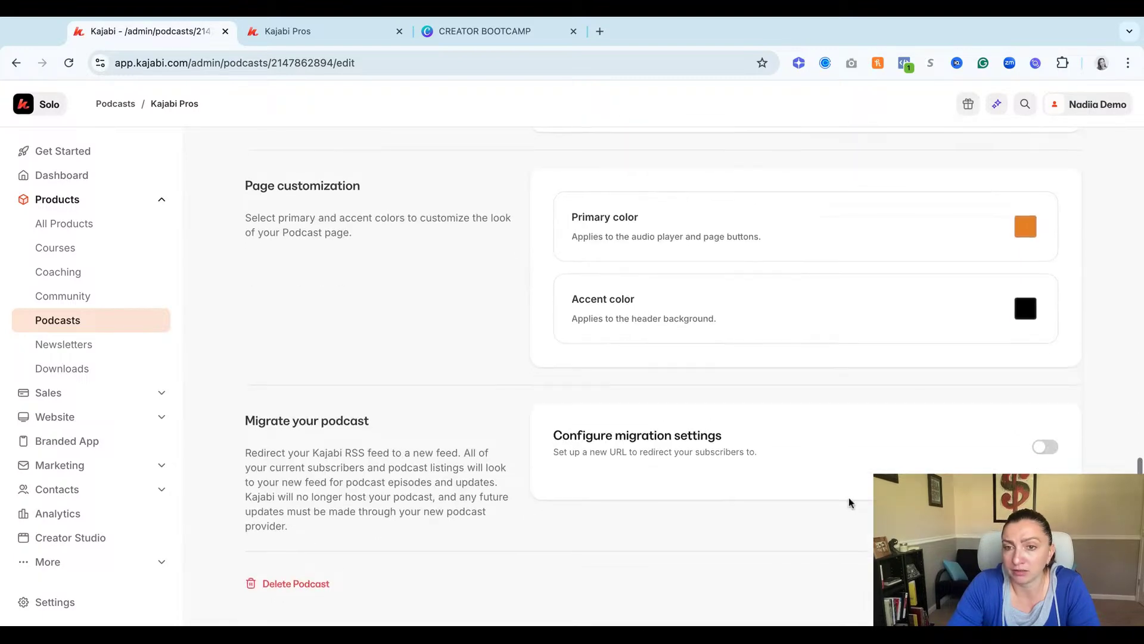
scroll(582, 460, up, 15)
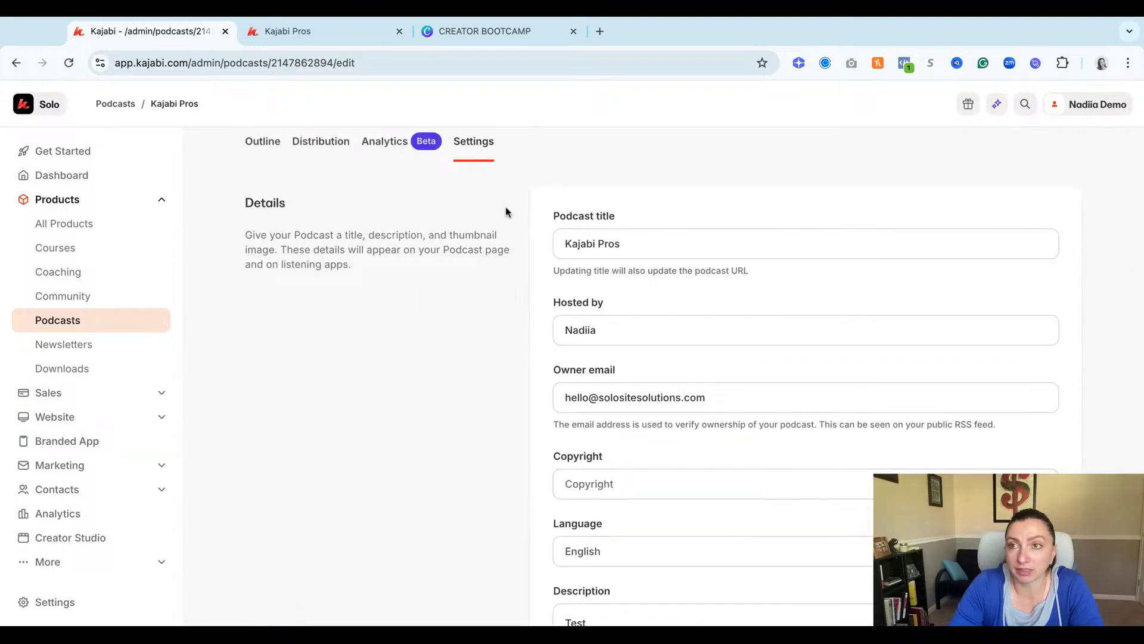
scroll(652, 226, up, 2)
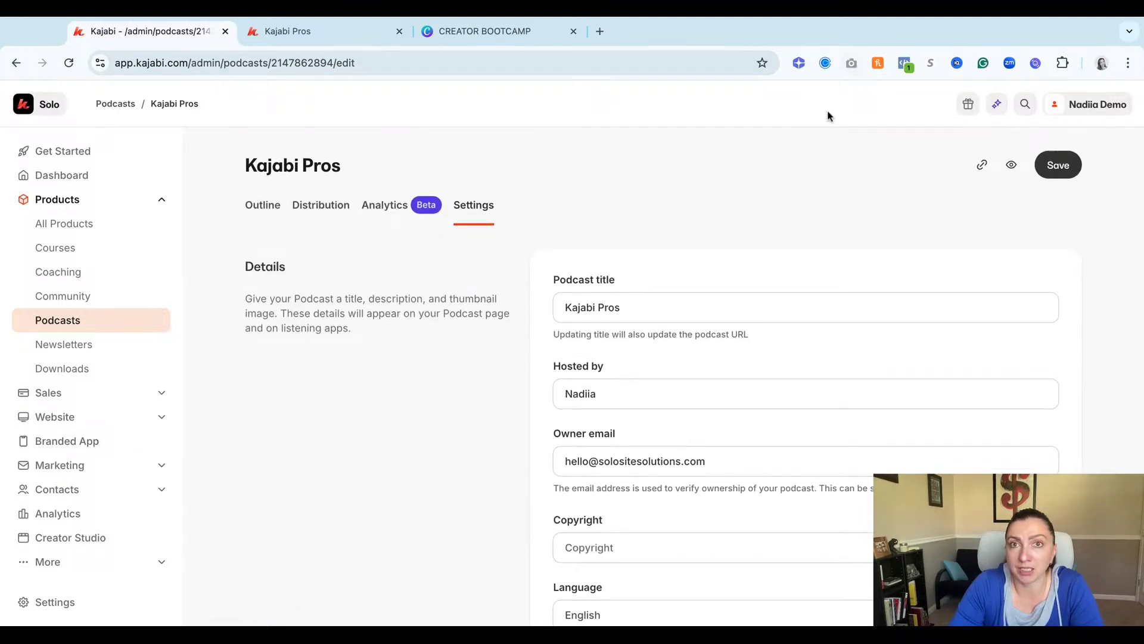
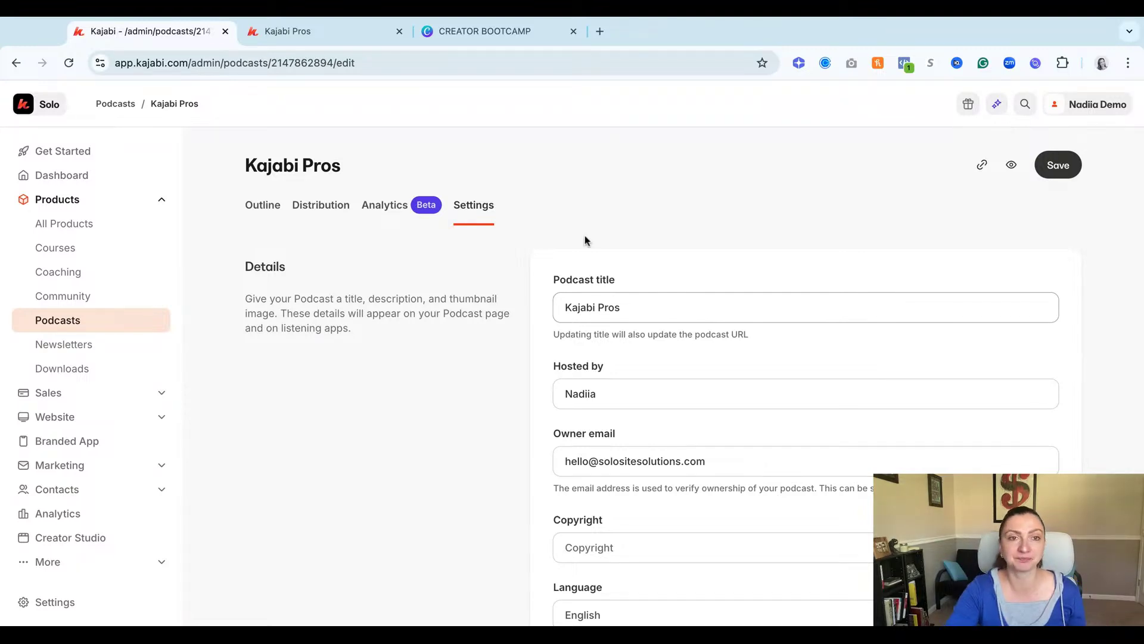
Delete the Kajabi Pros podcast from the podcast list and confirm the deletion.
click(94, 325)
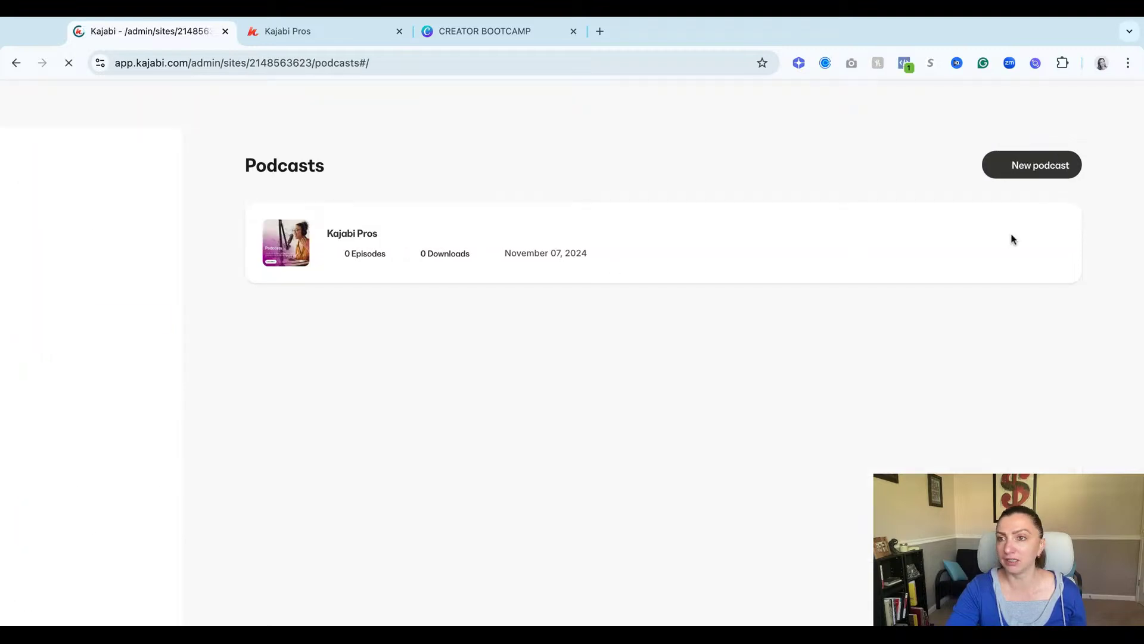
click(1059, 243)
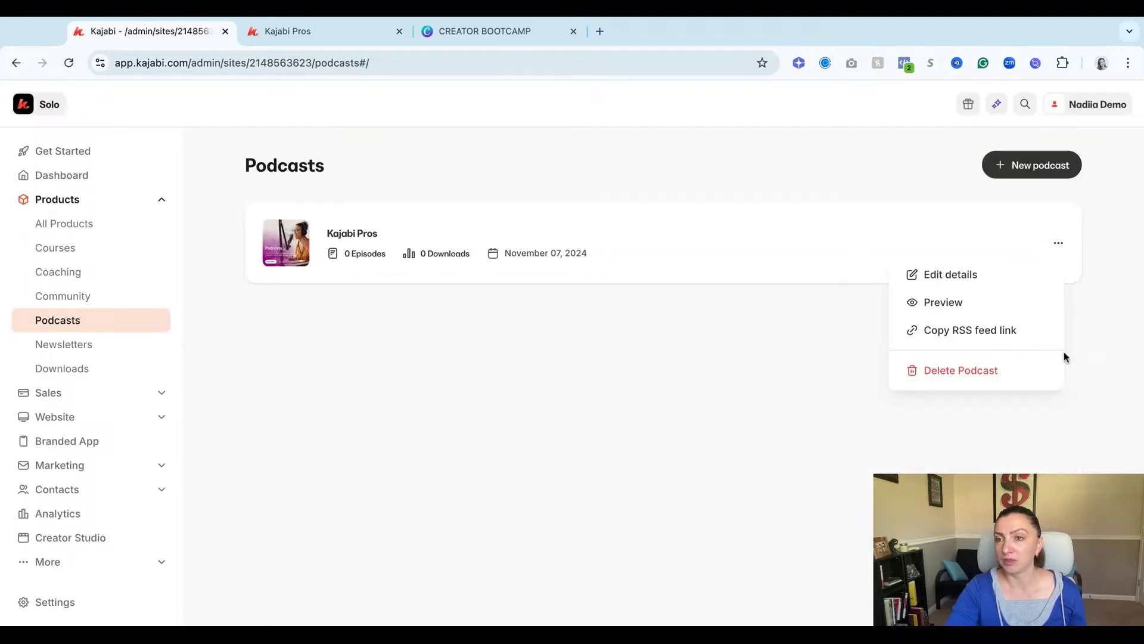
click(1001, 377)
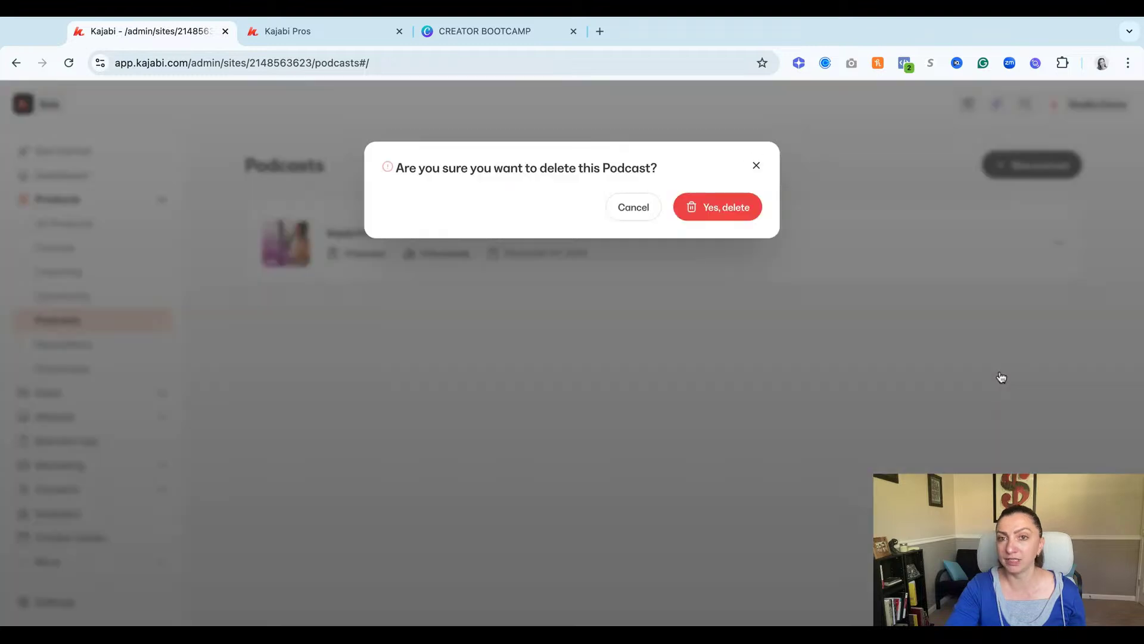
click(718, 216)
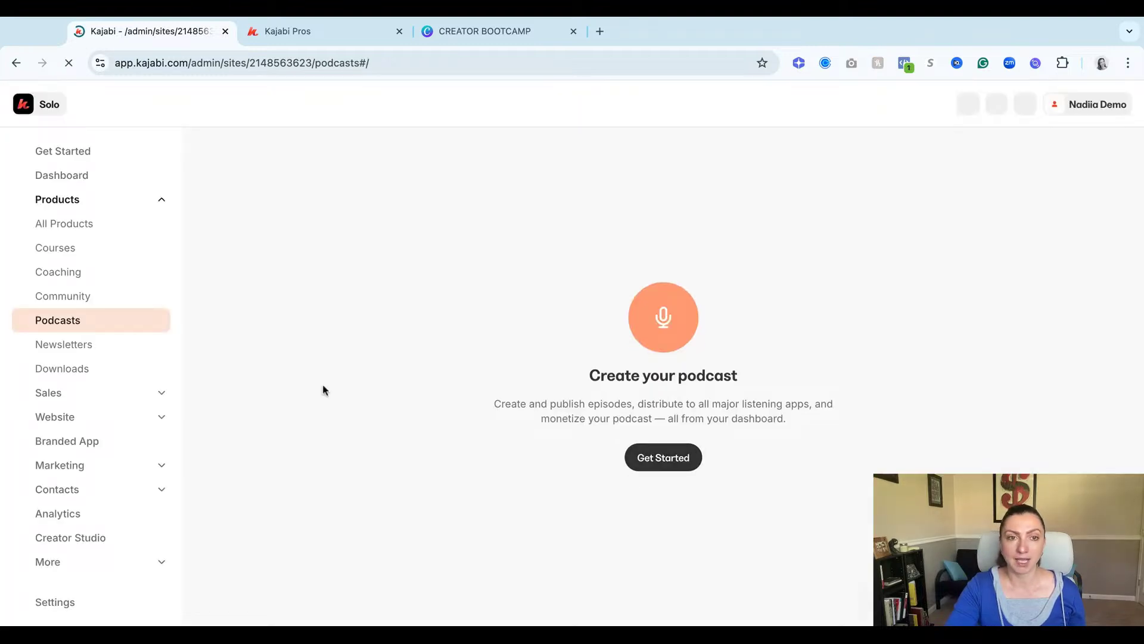
Start creating the site's first newsletter and title it "Kajabi Pros".
click(66, 344)
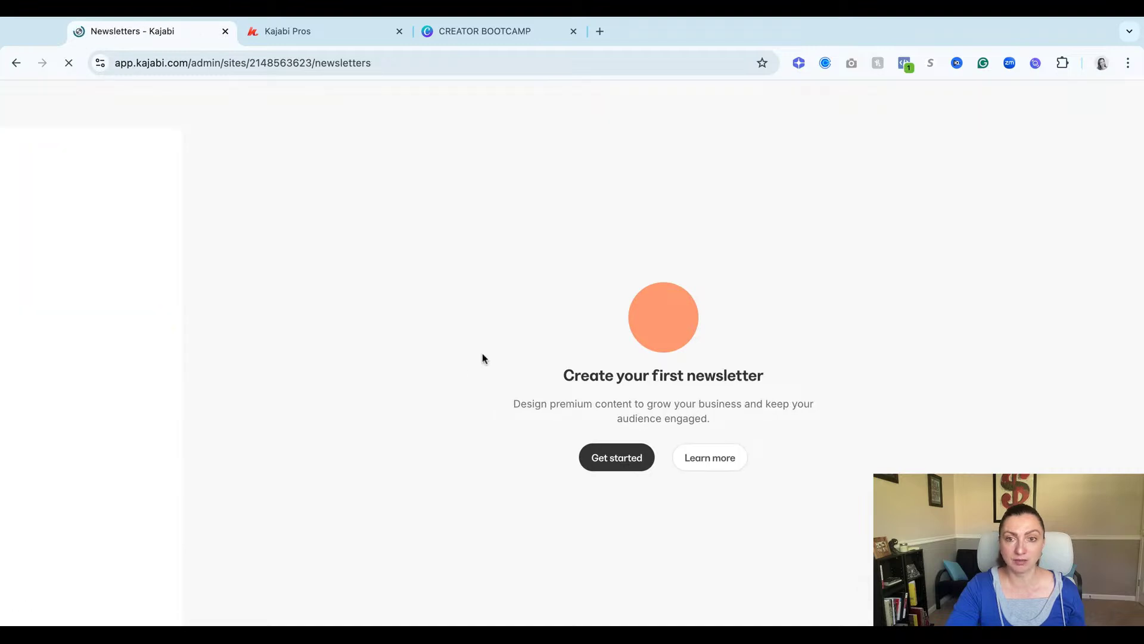
click(619, 459)
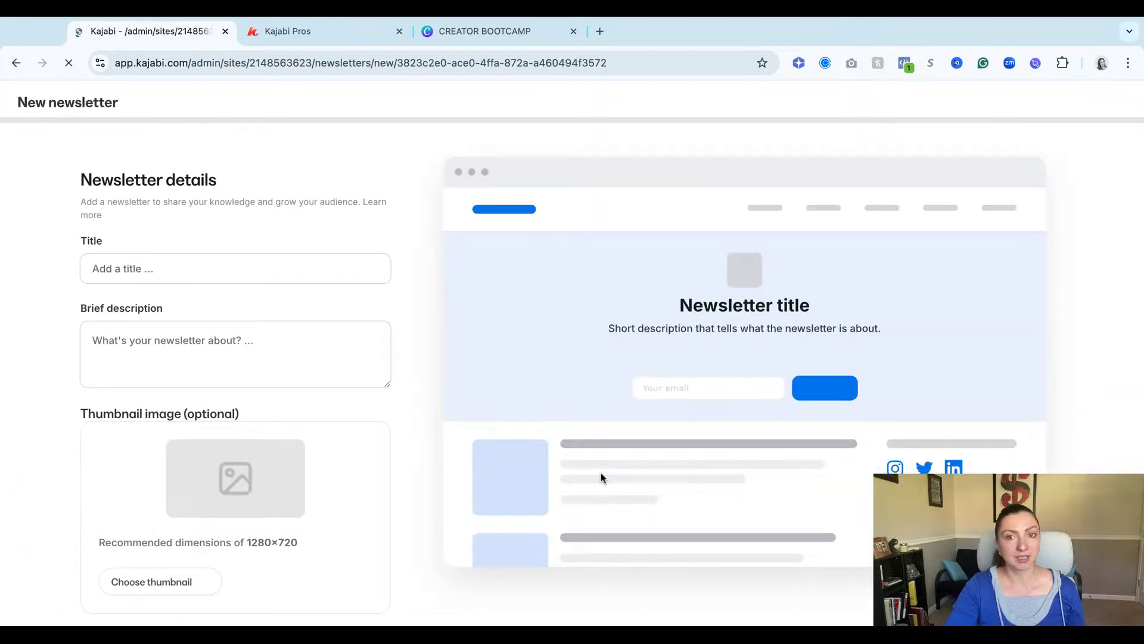
click(113, 273)
text(Kajabi)
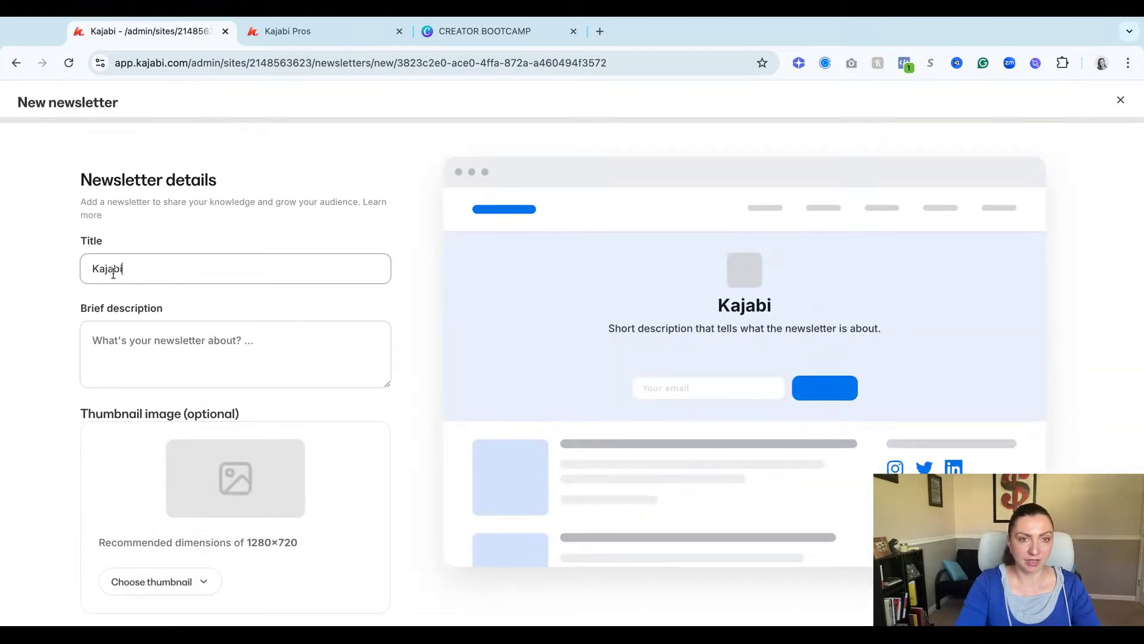
text( Pros)
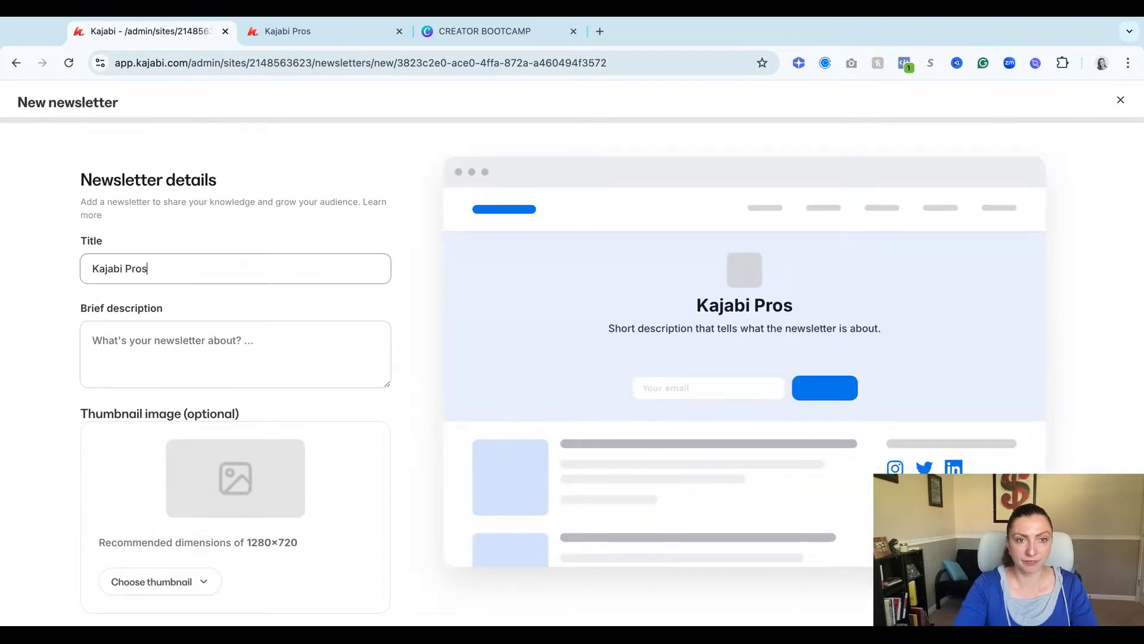
Set the newsletter's brief description to "Test test test" and finish creating it without a paid tier or thumbnail.
scroll(245, 543, down, 1)
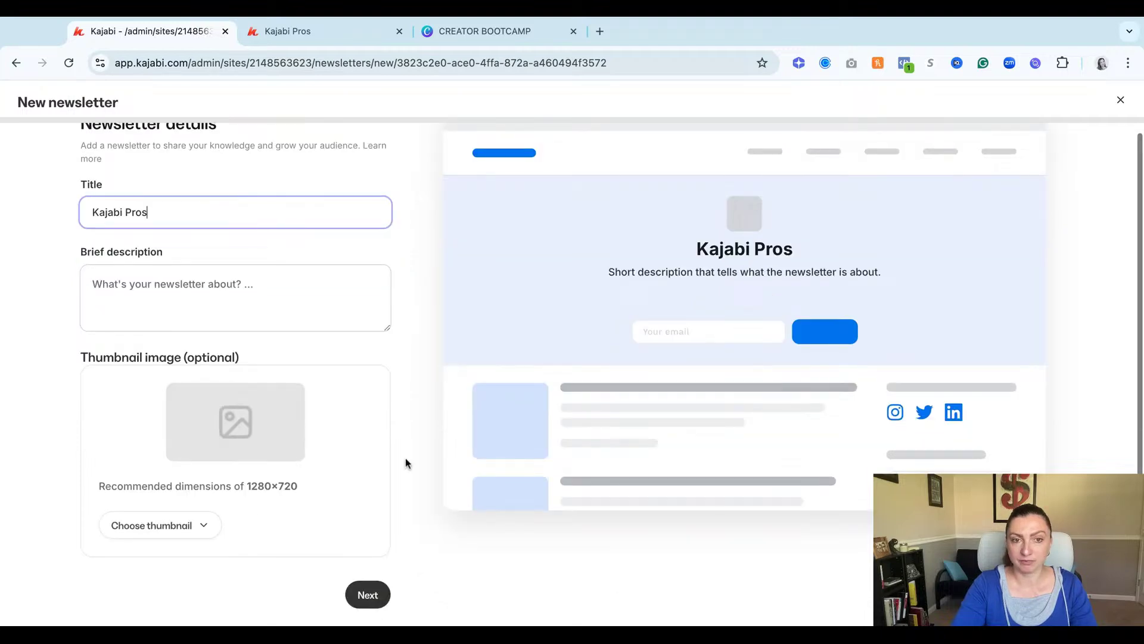
click(366, 596)
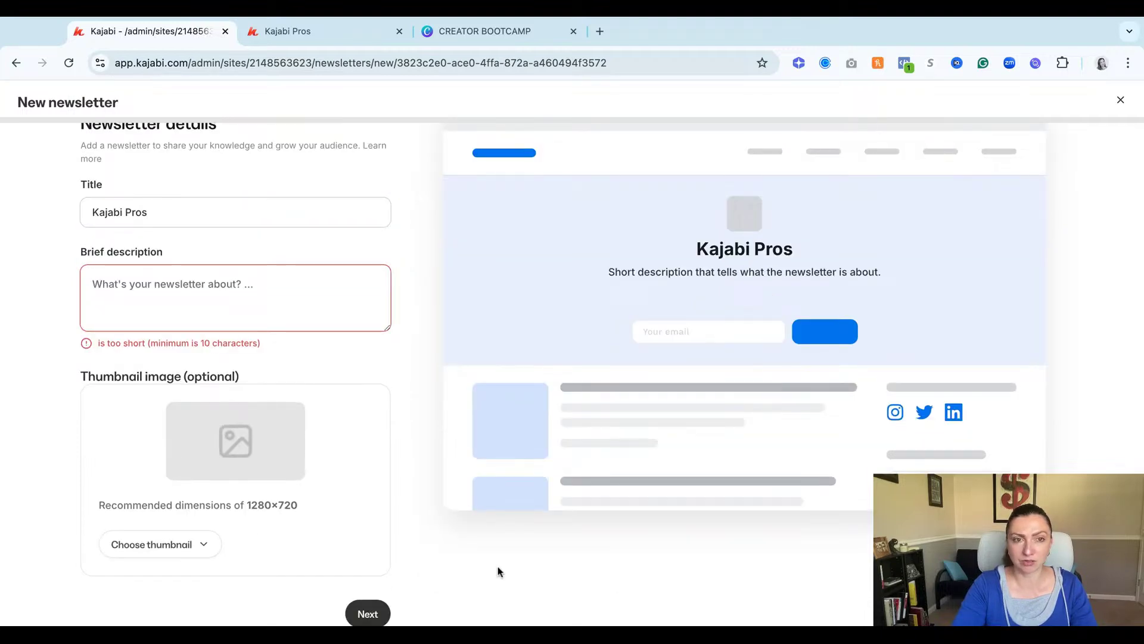
click(197, 292)
text(Test)
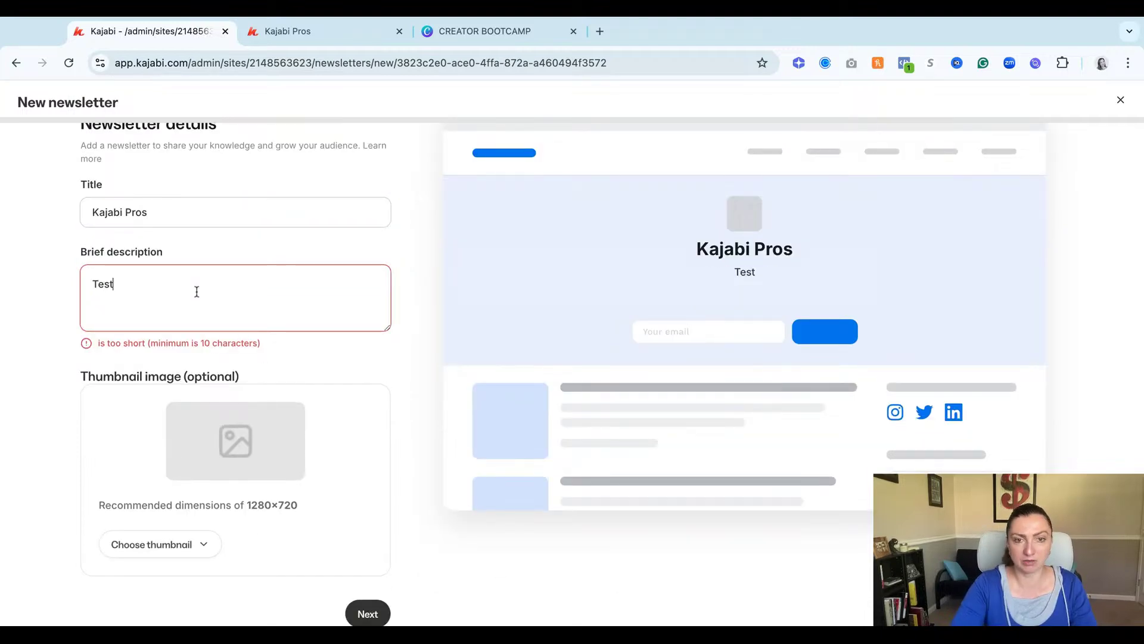
click(357, 609)
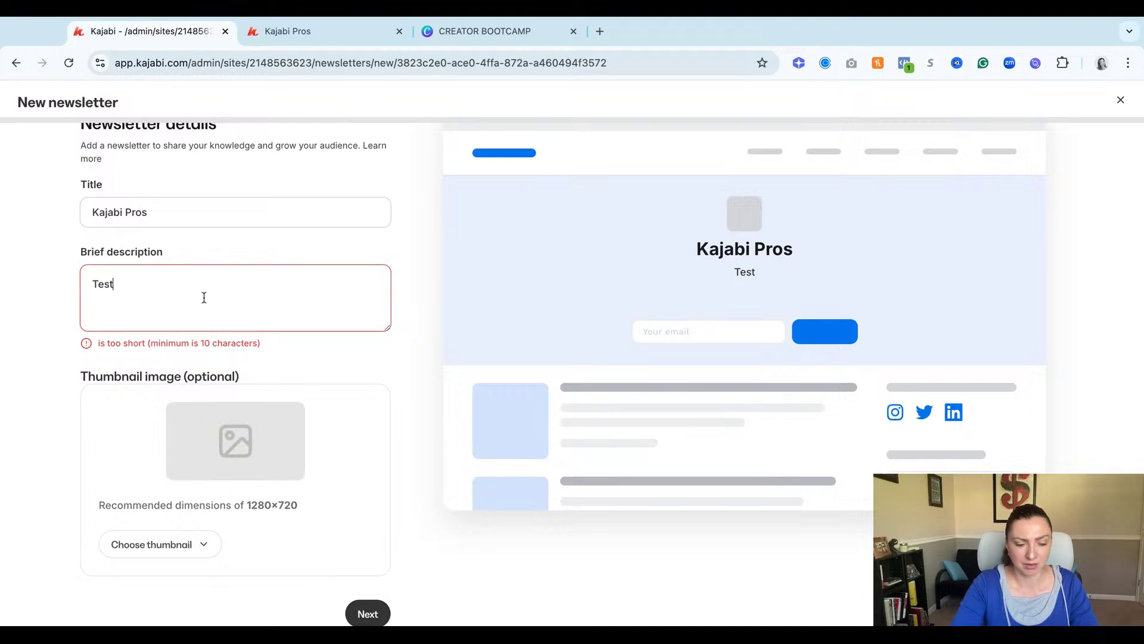
text(test test)
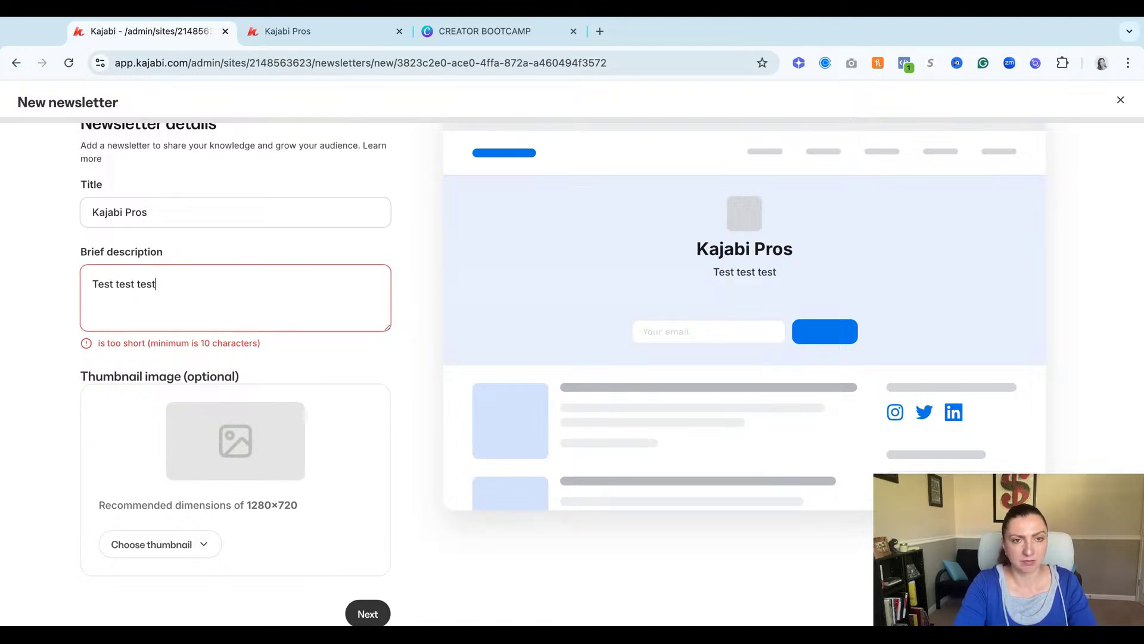
click(365, 614)
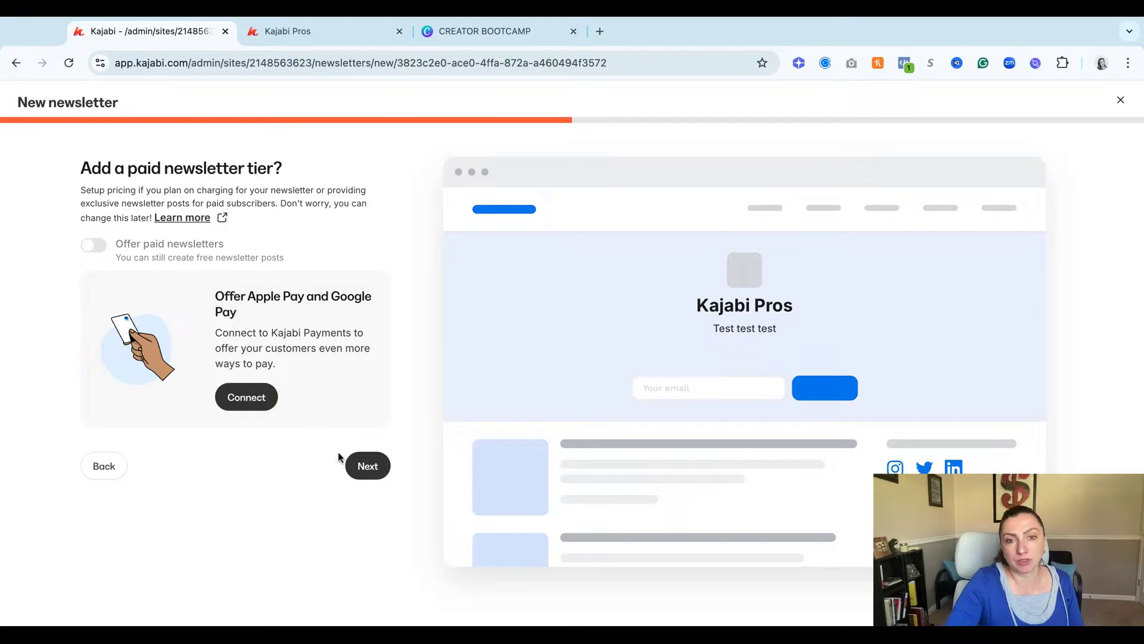
click(364, 471)
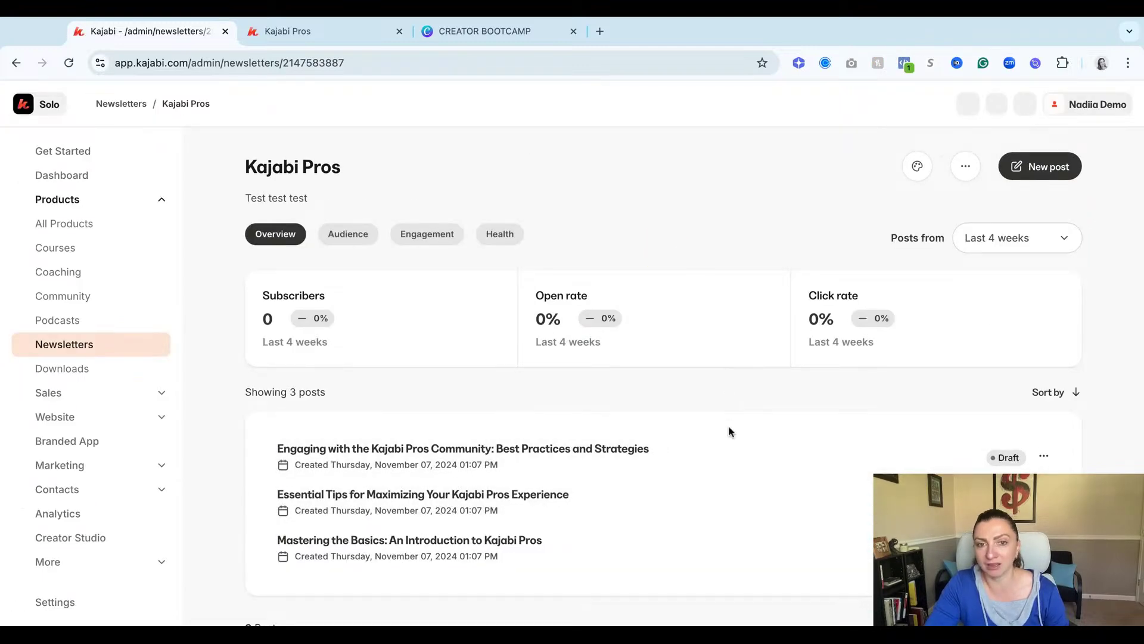
Read through the draft post "Mastering the Basics: An Introduction to Kajabi Pros" and return to the newsletter's overview.
scroll(835, 415, down, 1)
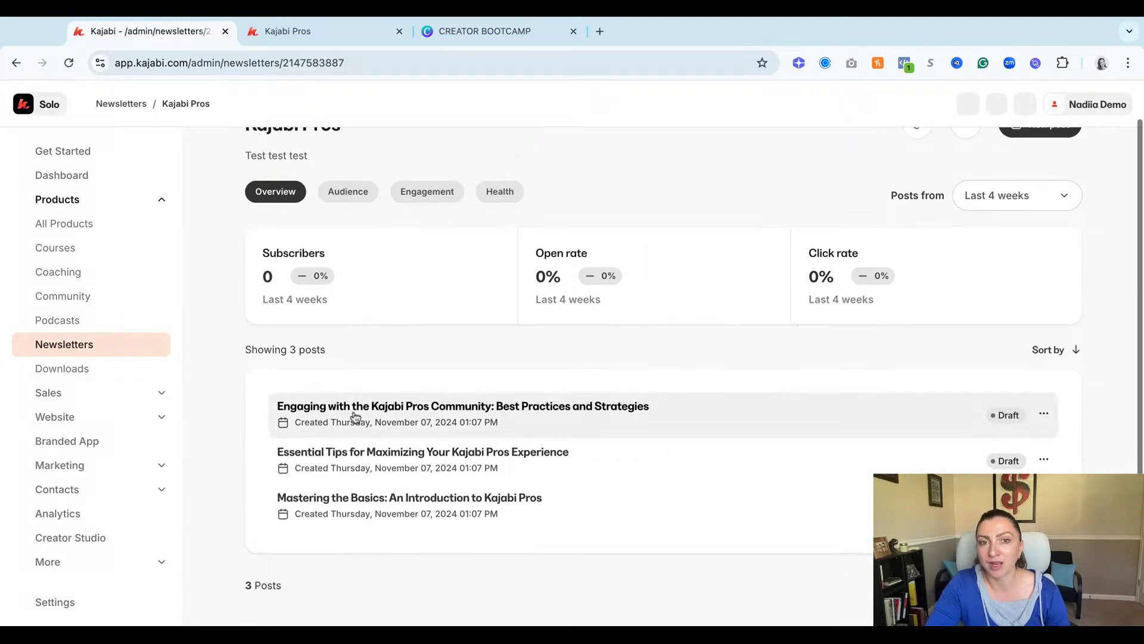
drag(260, 389, 548, 501)
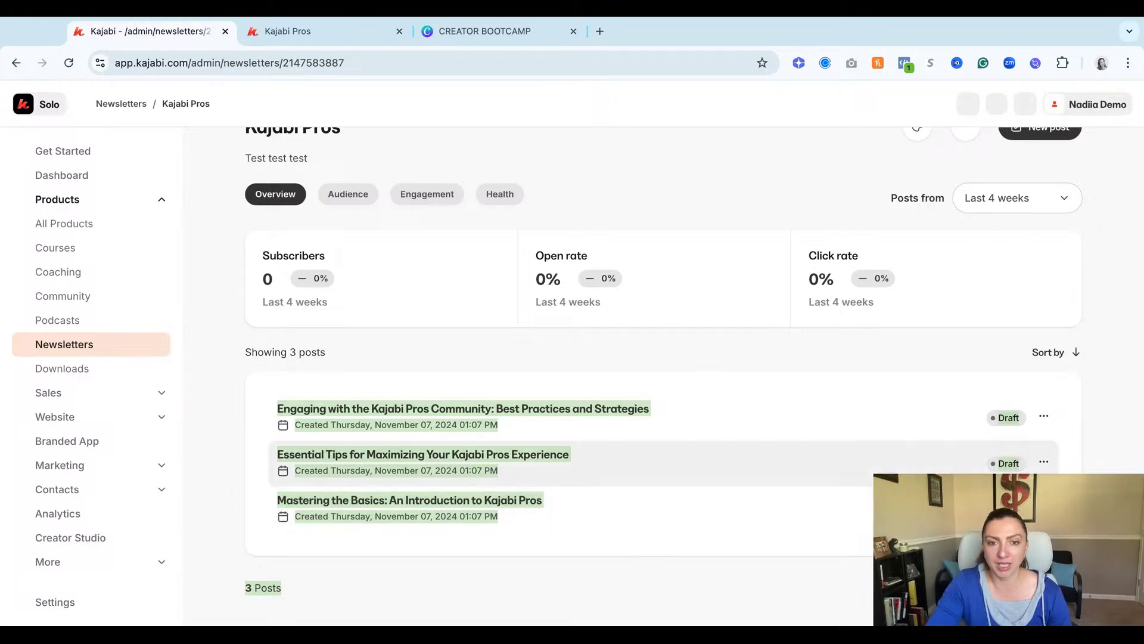
click(563, 517)
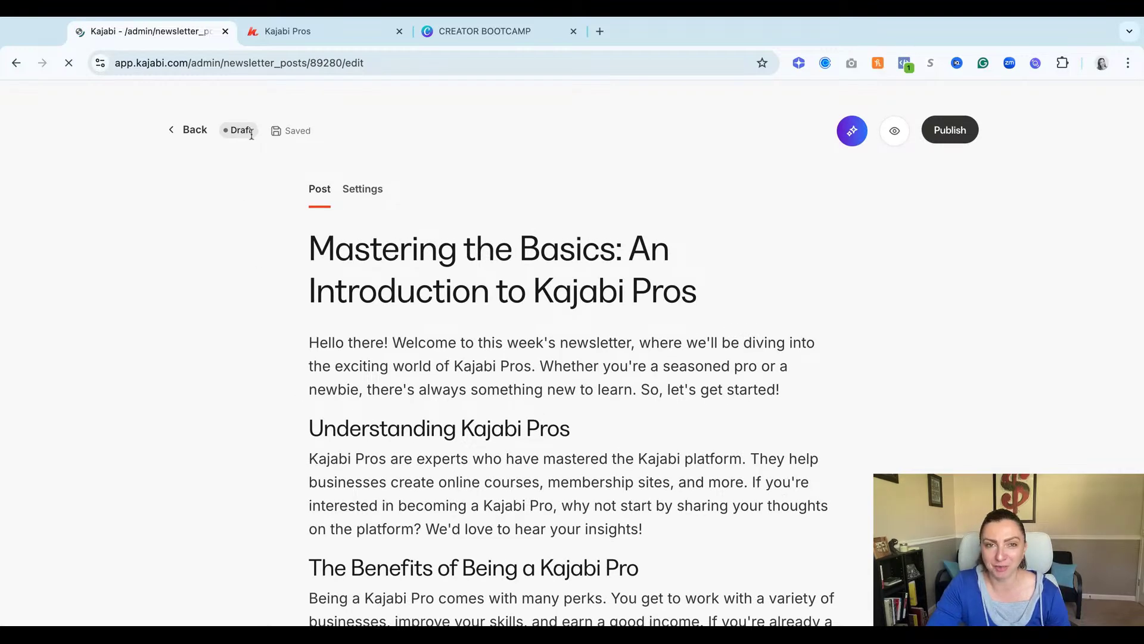
scroll(607, 272, down, 1)
scroll(607, 273, down, 4)
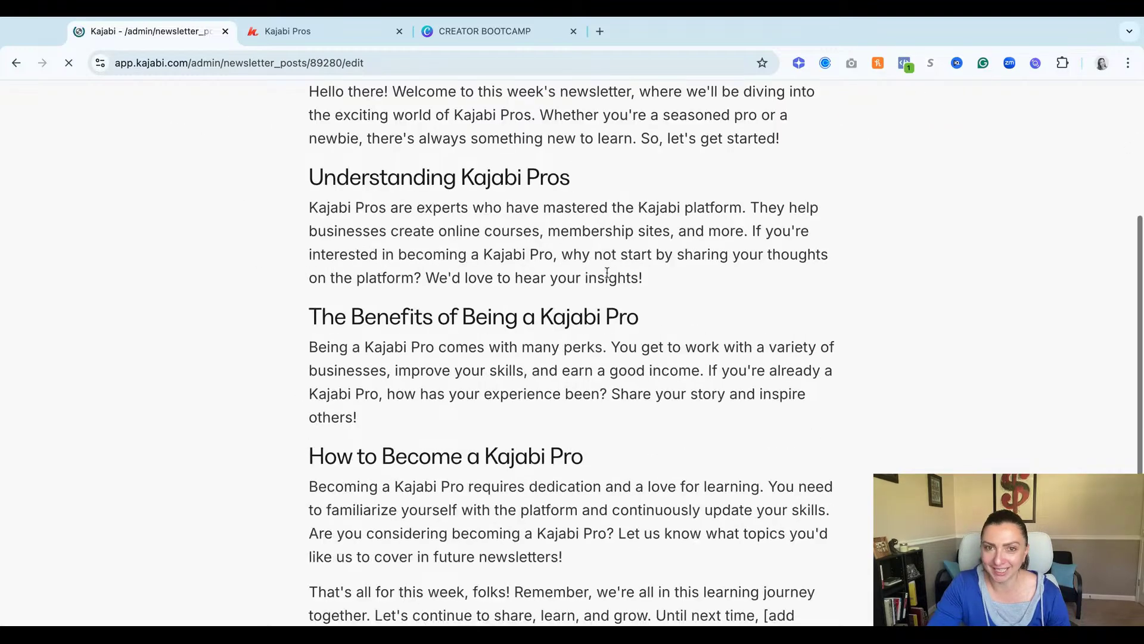
scroll(643, 378, down, 1)
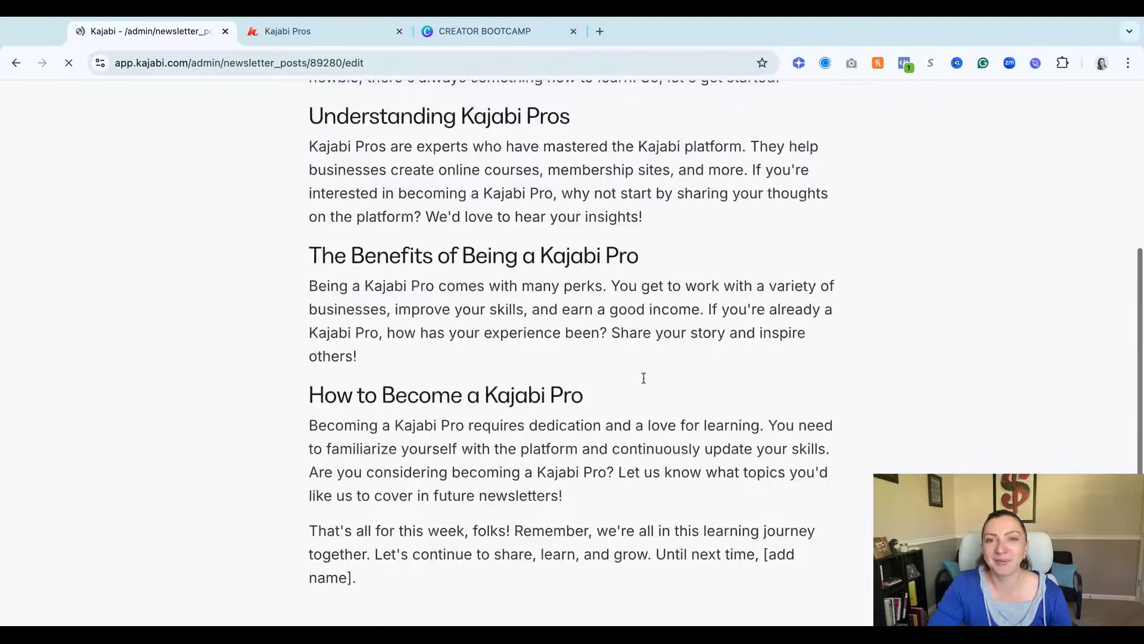
scroll(614, 370, up, 5)
click(172, 124)
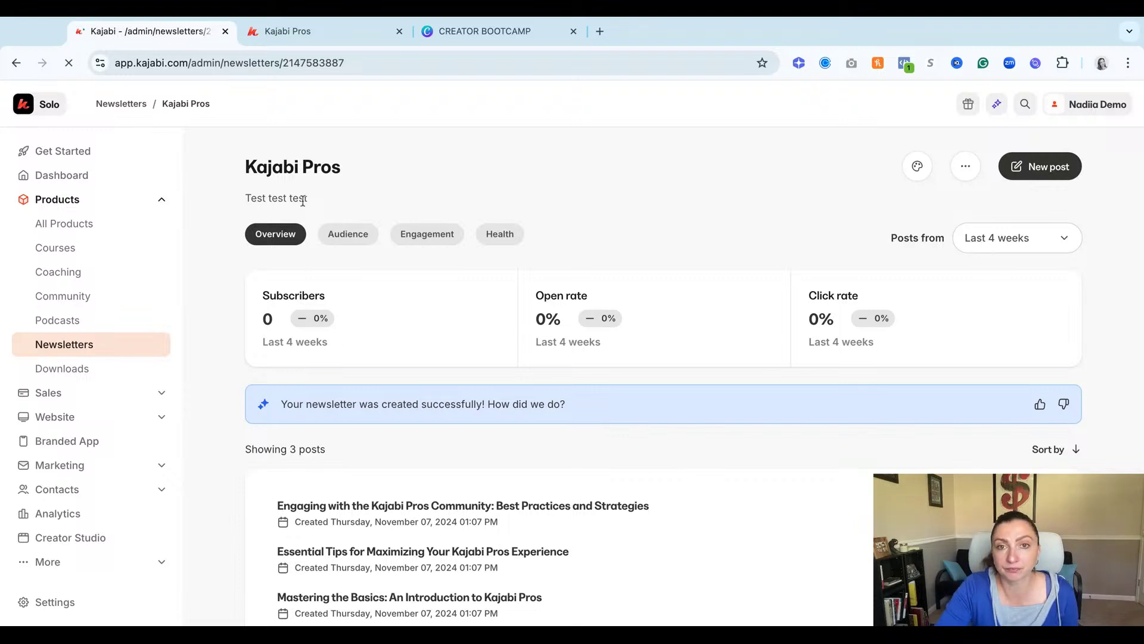
Review the newsletter's audience, engagement and health statistics for the last 4 weeks, and check its additional options.
click(335, 242)
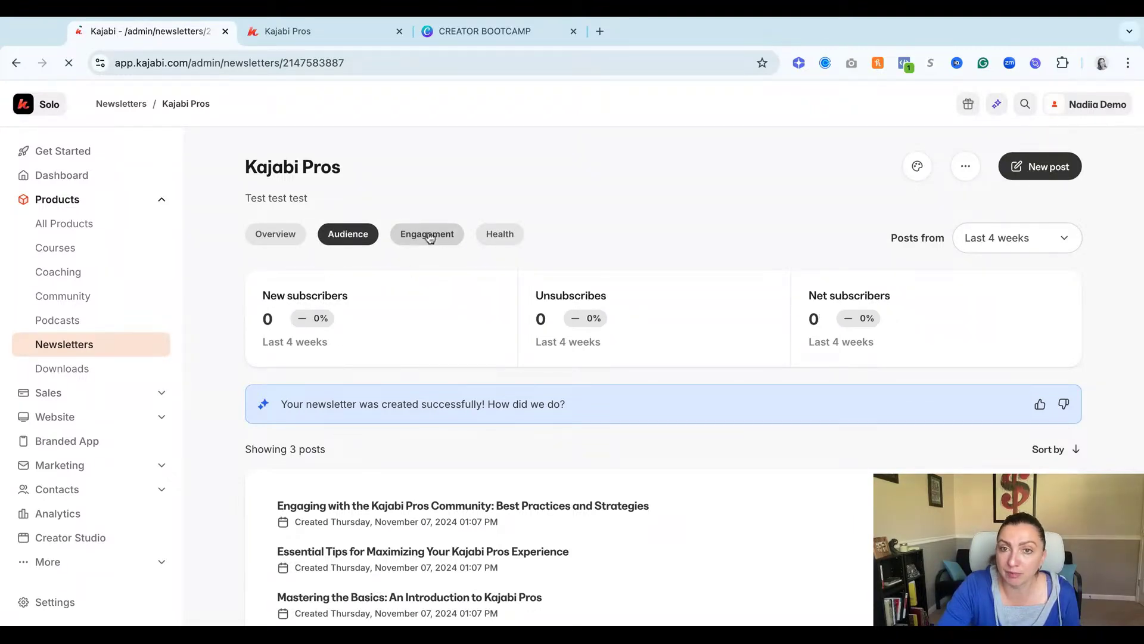
click(451, 238)
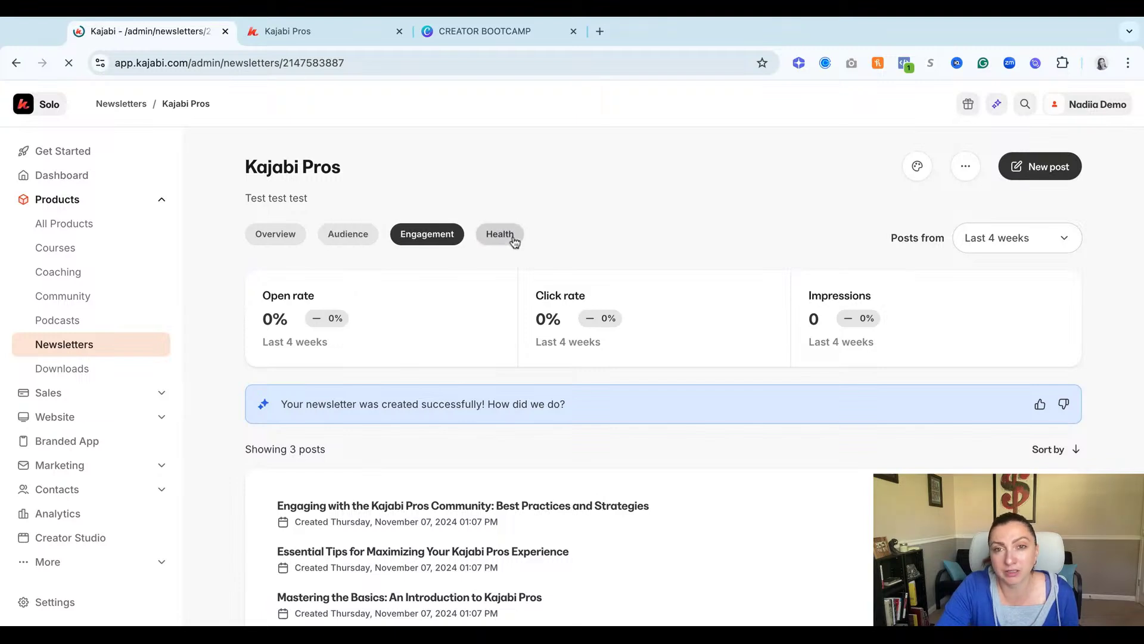
click(515, 240)
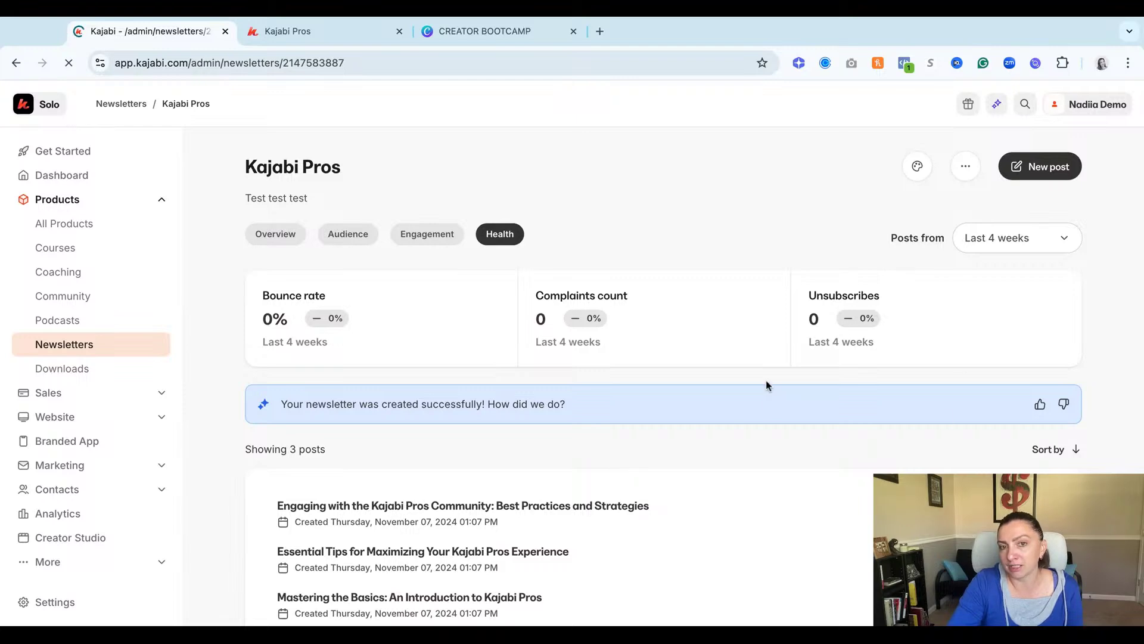
scroll(766, 380, down, 2)
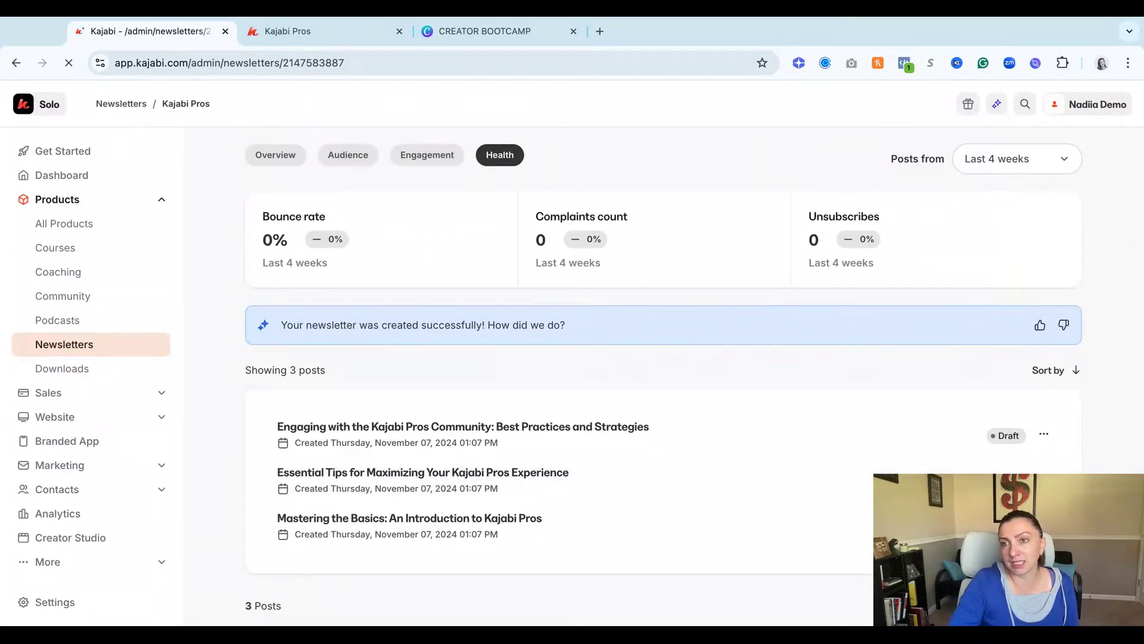
scroll(864, 334, up, 2)
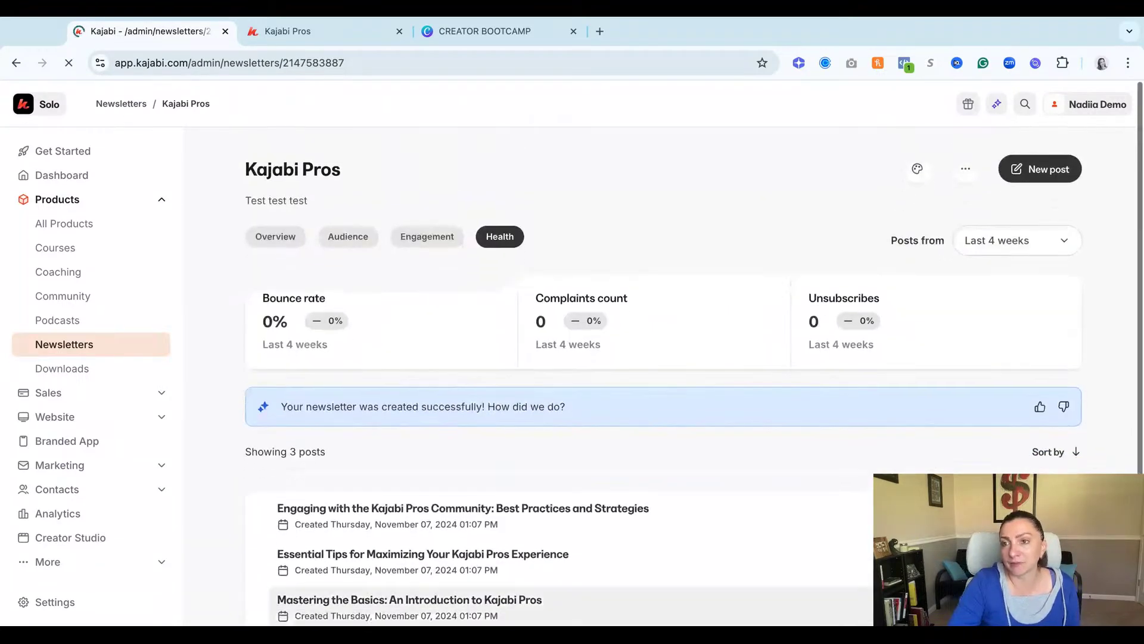
click(957, 173)
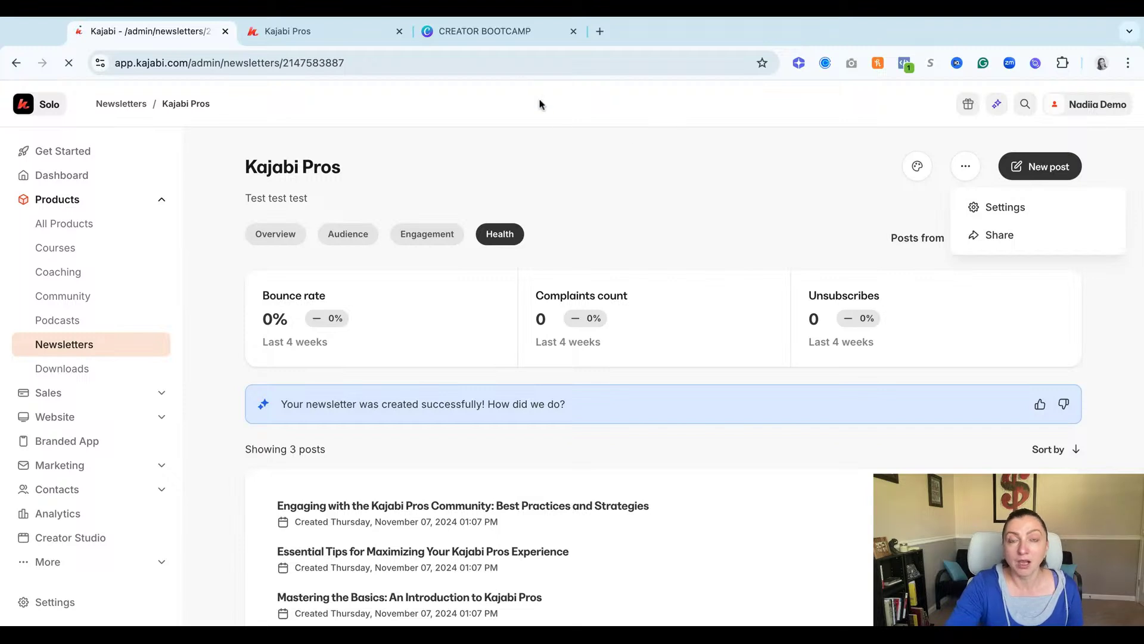
click(611, 445)
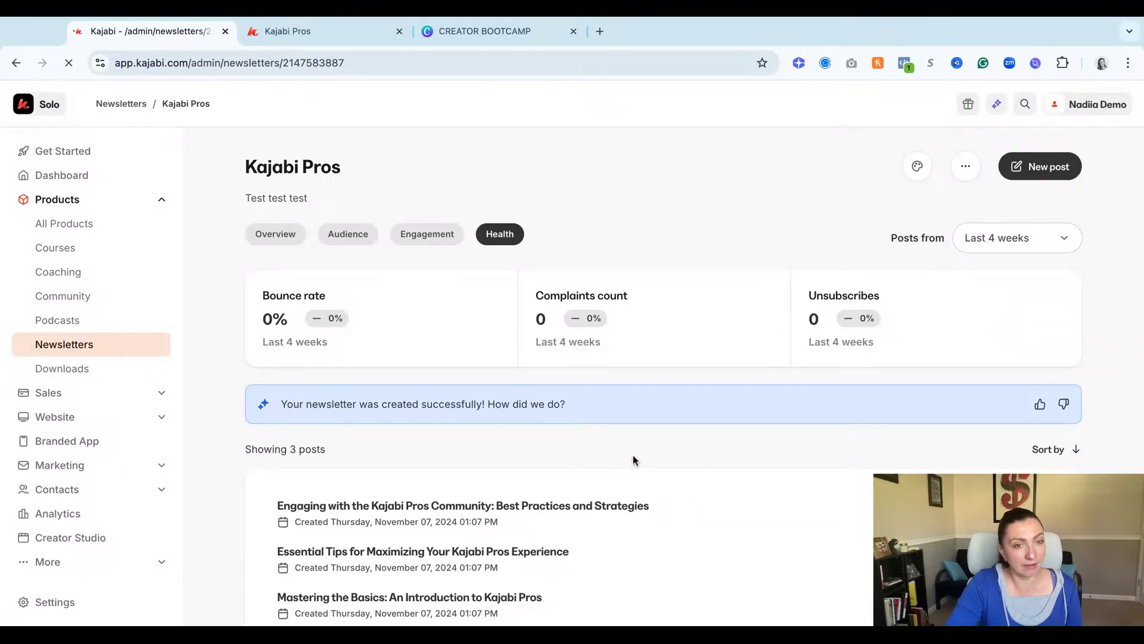